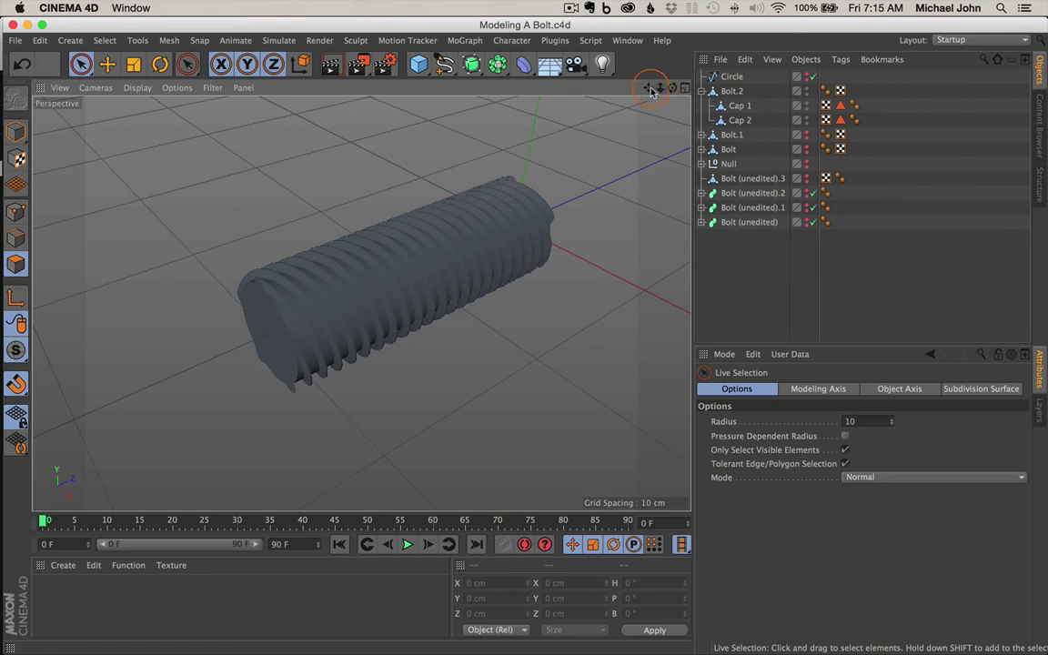
- Select the Bolt.2 object and examine its threaded polygon mesh and open end from several angles
{"action": "left_click_drag", "start_coordinate": [648, 88], "coordinate": [601, 106]}
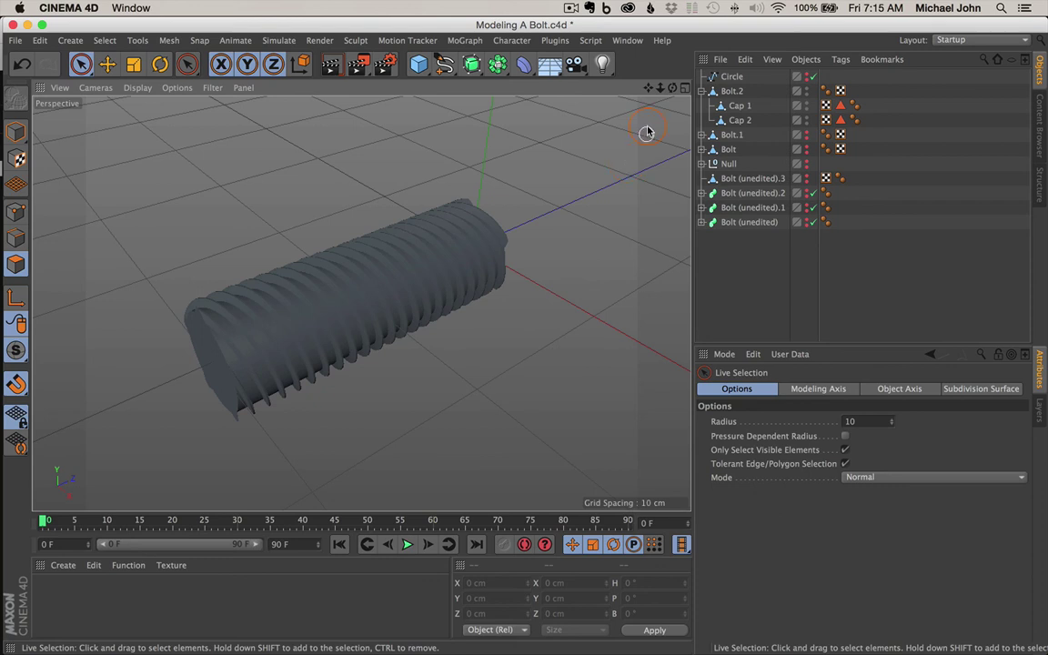
{"action": "left_click_drag", "start_coordinate": [648, 88], "coordinate": [528, 334]}
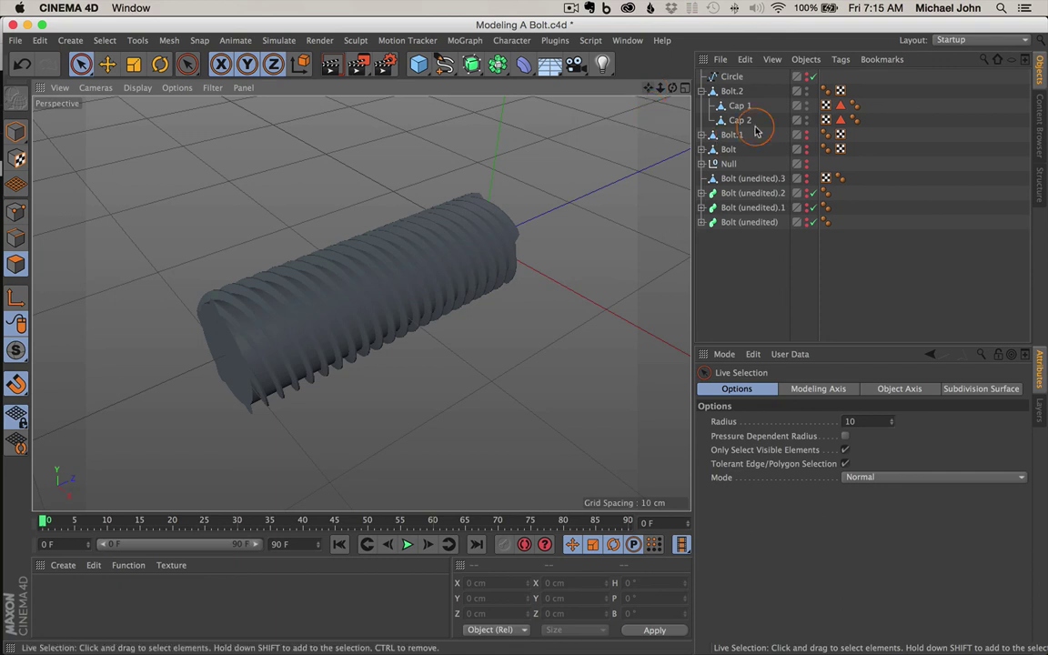
{"action": "left_click", "coordinate": [733, 92]}
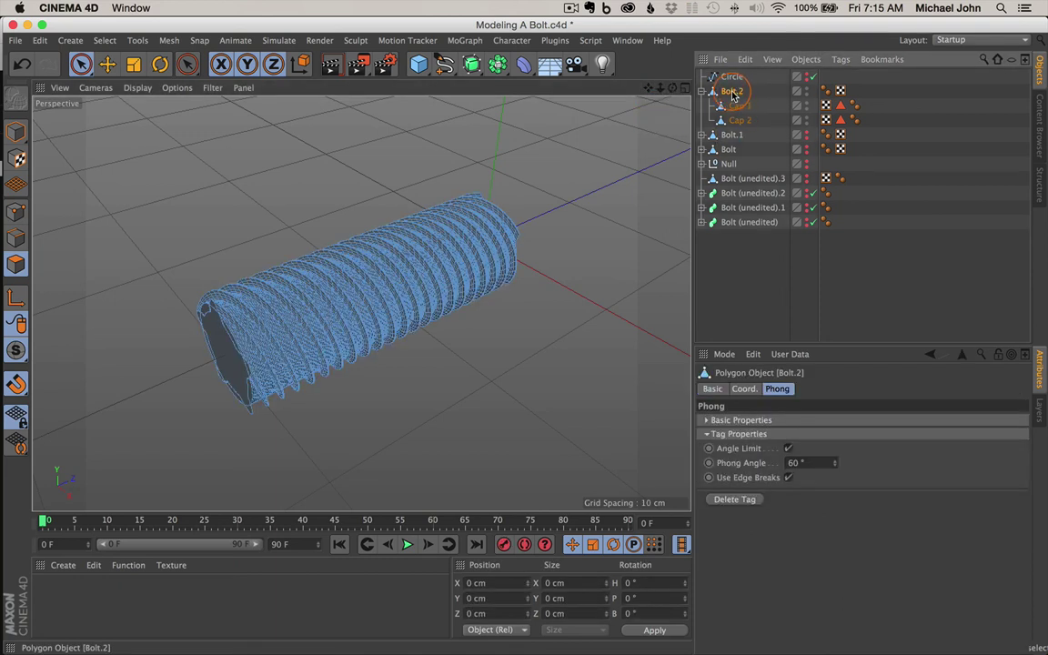
{"action": "mouse_move", "coordinate": [387, 310]}
{"action": "left_mouse_down", "text": "alt"}
{"action": "mouse_move", "coordinate": [328, 308]}
{"action": "mouse_move", "coordinate": [405, 296]}
{"action": "mouse_move", "coordinate": [315, 347]}
{"action": "mouse_move", "coordinate": [520, 295]}
{"action": "mouse_move", "coordinate": [321, 325]}
{"action": "mouse_move", "coordinate": [408, 295]}
{"action": "mouse_move", "coordinate": [387, 329]}
{"action": "left_mouse_up", "text": "alt"}
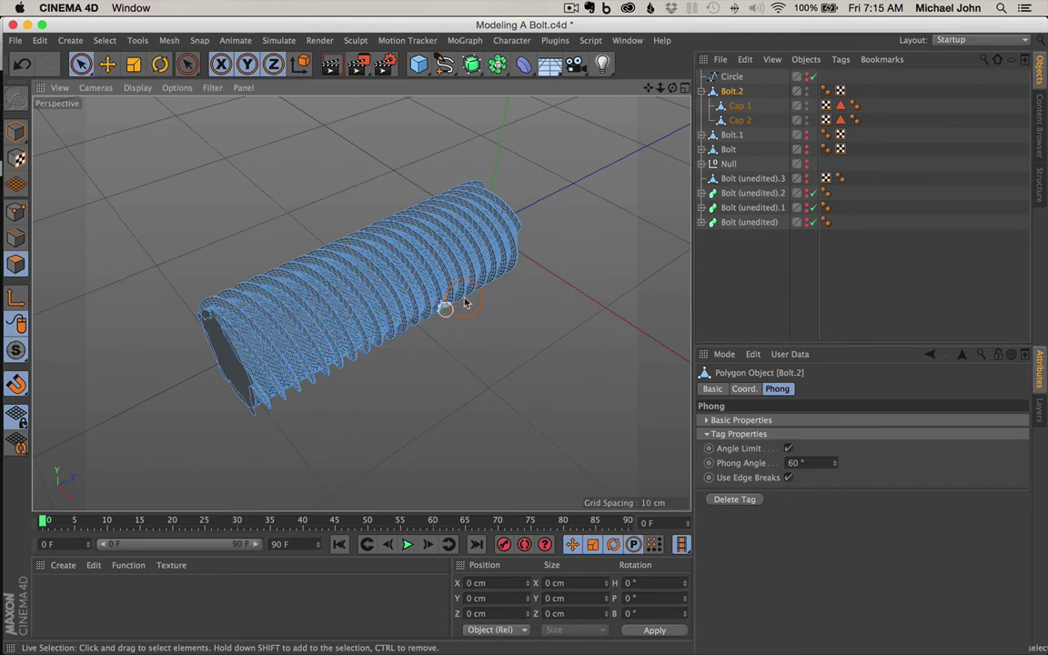
{"action": "left_click_drag", "start_coordinate": [372, 273], "coordinate": [492, 253], "text": "alt"}
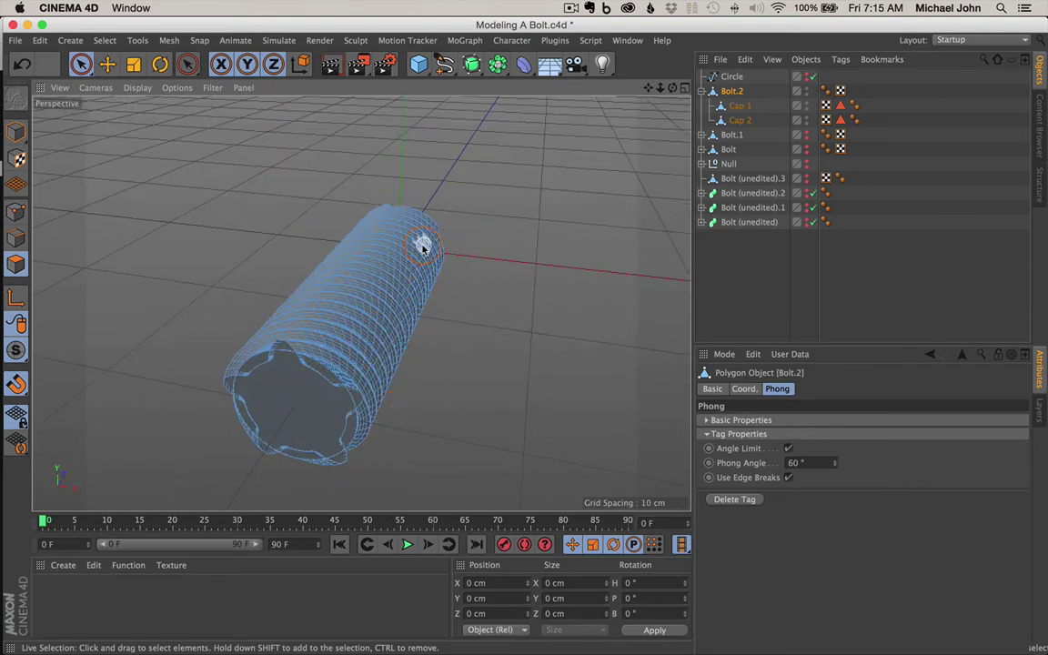
{"action": "left_click_drag", "start_coordinate": [373, 291], "coordinate": [270, 344], "text": "alt"}
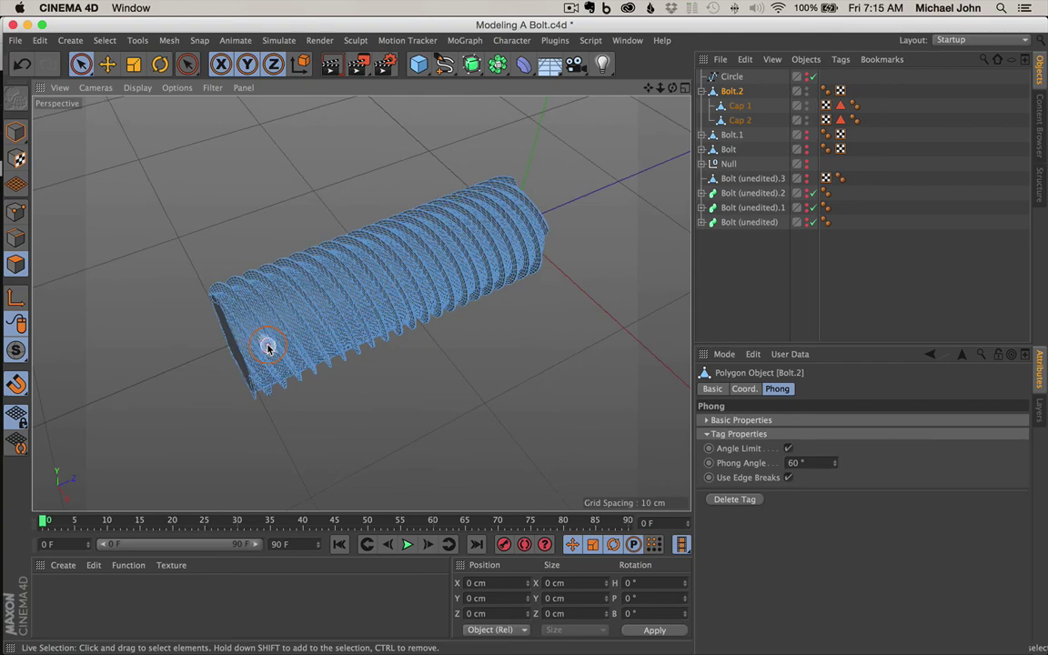
{"action": "left_click_drag", "start_coordinate": [649, 88], "coordinate": [583, 221]}
{"action": "left_click_drag", "start_coordinate": [422, 292], "coordinate": [468, 263], "text": "alt"}
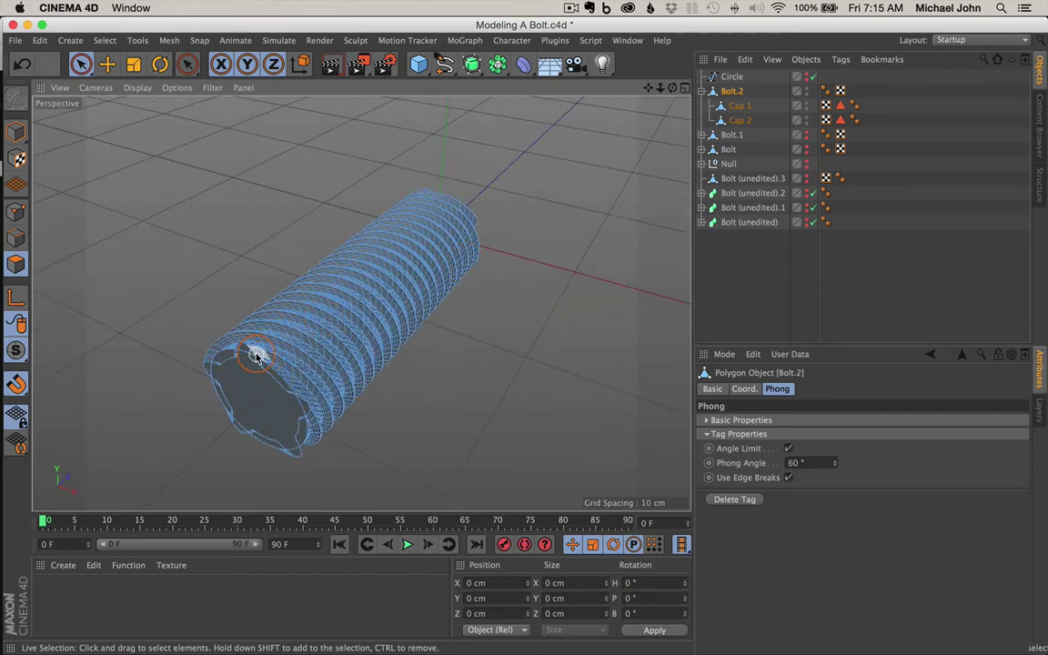
{"action": "left_click_drag", "start_coordinate": [389, 287], "coordinate": [352, 305], "text": "alt"}
{"action": "left_click", "coordinate": [351, 305]}
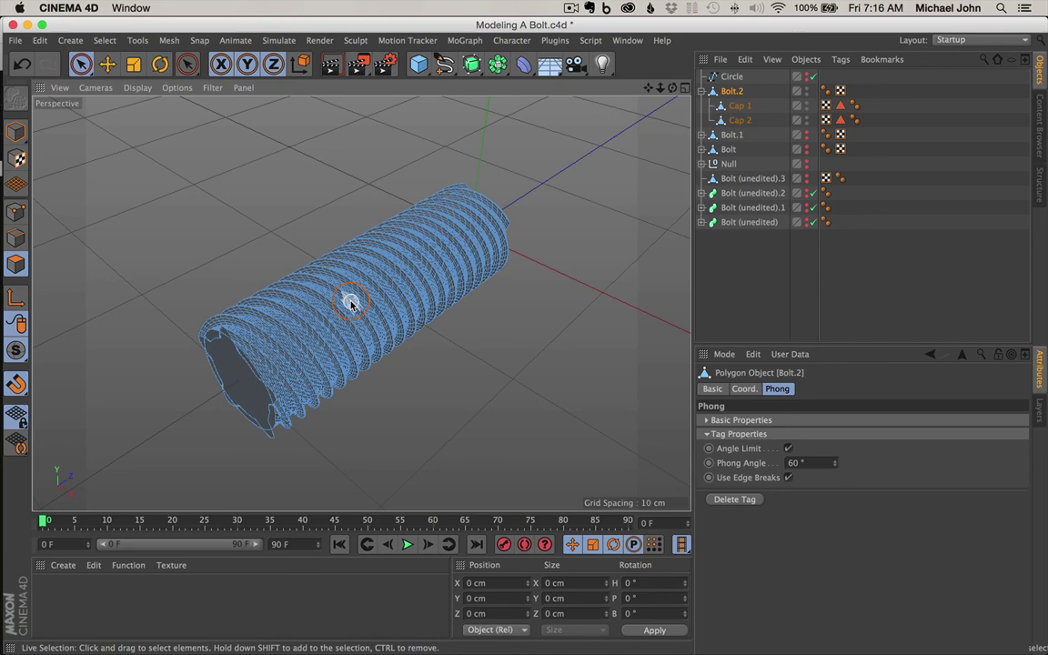
{"action": "mouse_move", "coordinate": [428, 272]}
{"action": "left_mouse_down", "text": "alt"}
{"action": "mouse_move", "coordinate": [262, 287]}
{"action": "mouse_move", "coordinate": [488, 281]}
{"action": "mouse_move", "coordinate": [484, 323]}
{"action": "mouse_move", "coordinate": [463, 351]}
{"action": "mouse_move", "coordinate": [381, 294]}
{"action": "mouse_move", "coordinate": [402, 258]}
{"action": "mouse_move", "coordinate": [440, 280]}
{"action": "left_mouse_up", "text": "alt"}
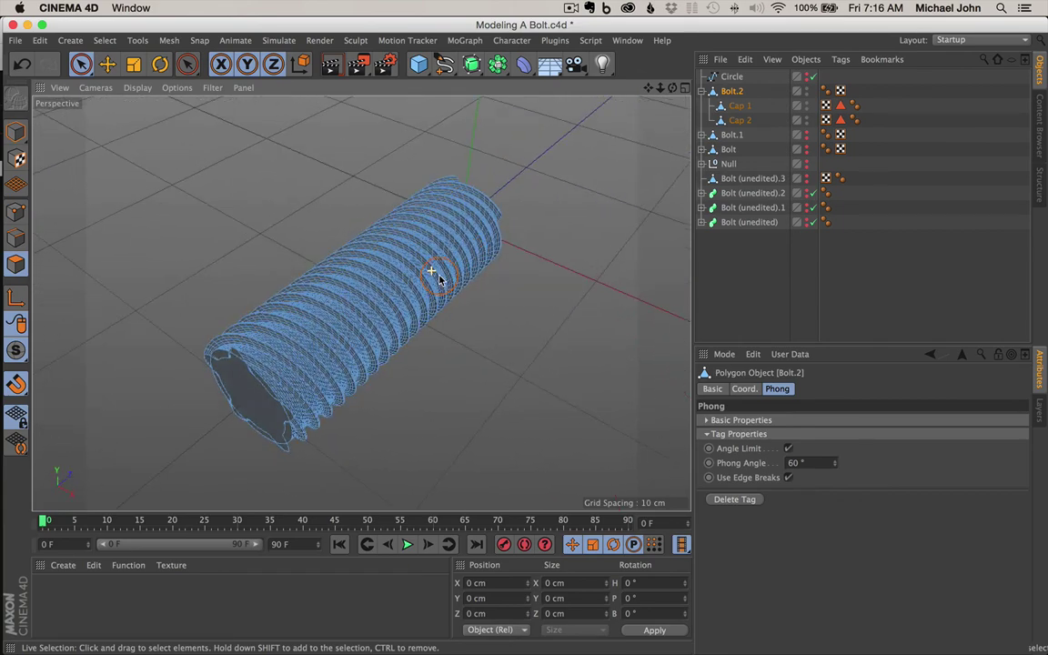
- Select Cap 1 and Cap 2 under Bolt.2 in turn and examine the end cap's outline against the thread
{"action": "left_click", "coordinate": [739, 106]}
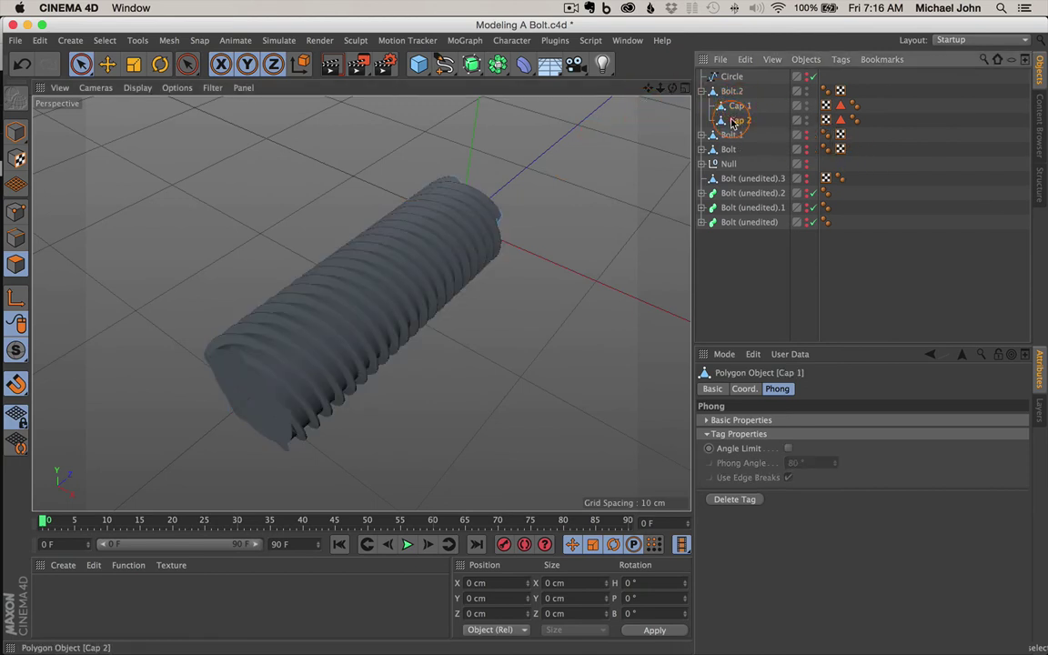
{"action": "left_click", "coordinate": [737, 121]}
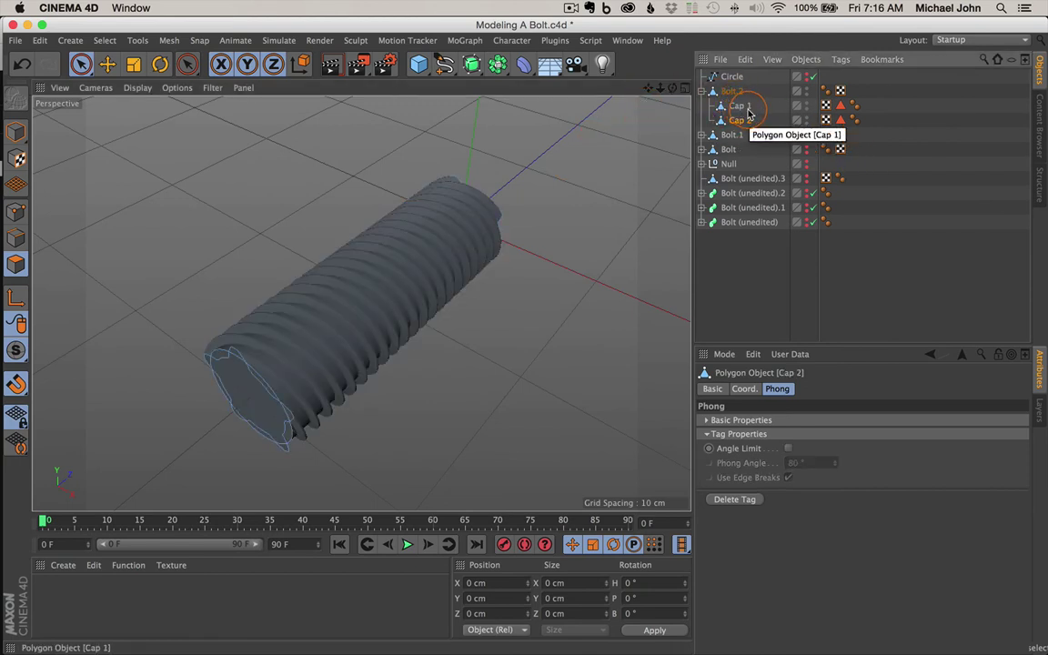
{"action": "left_click_drag", "start_coordinate": [366, 272], "coordinate": [426, 273], "text": "alt"}
{"action": "left_click_drag", "start_coordinate": [362, 302], "coordinate": [538, 345], "text": "alt"}
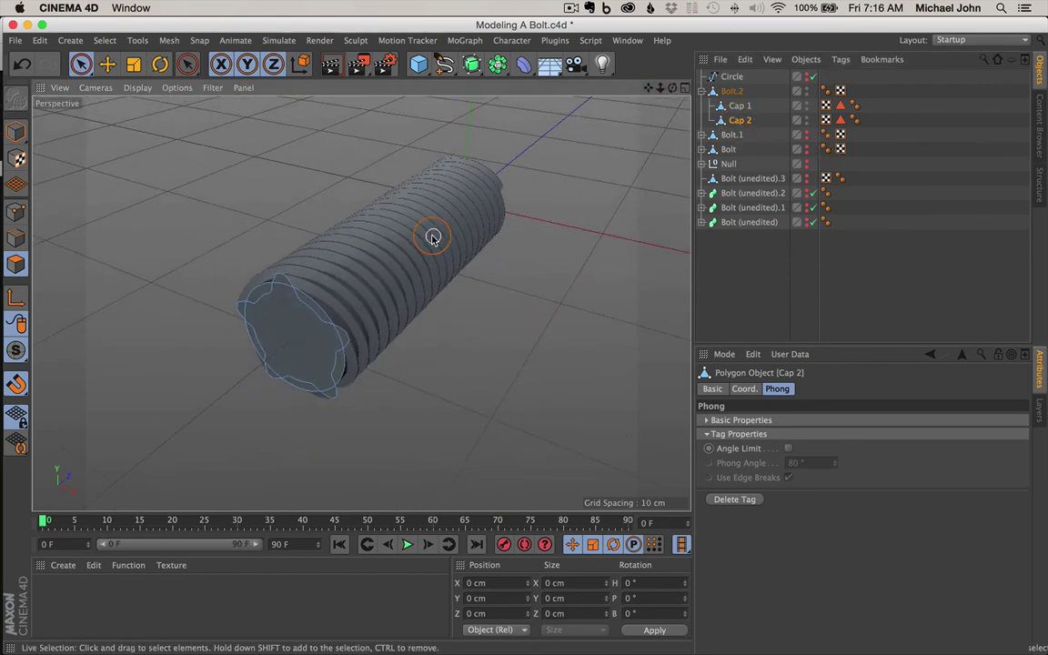
{"action": "mouse_move", "coordinate": [432, 237]}
{"action": "left_mouse_down", "text": "alt"}
{"action": "mouse_move", "coordinate": [155, 262]}
{"action": "mouse_move", "coordinate": [467, 258]}
{"action": "mouse_move", "coordinate": [445, 264]}
{"action": "mouse_move", "coordinate": [433, 216]}
{"action": "left_mouse_up", "text": "alt"}
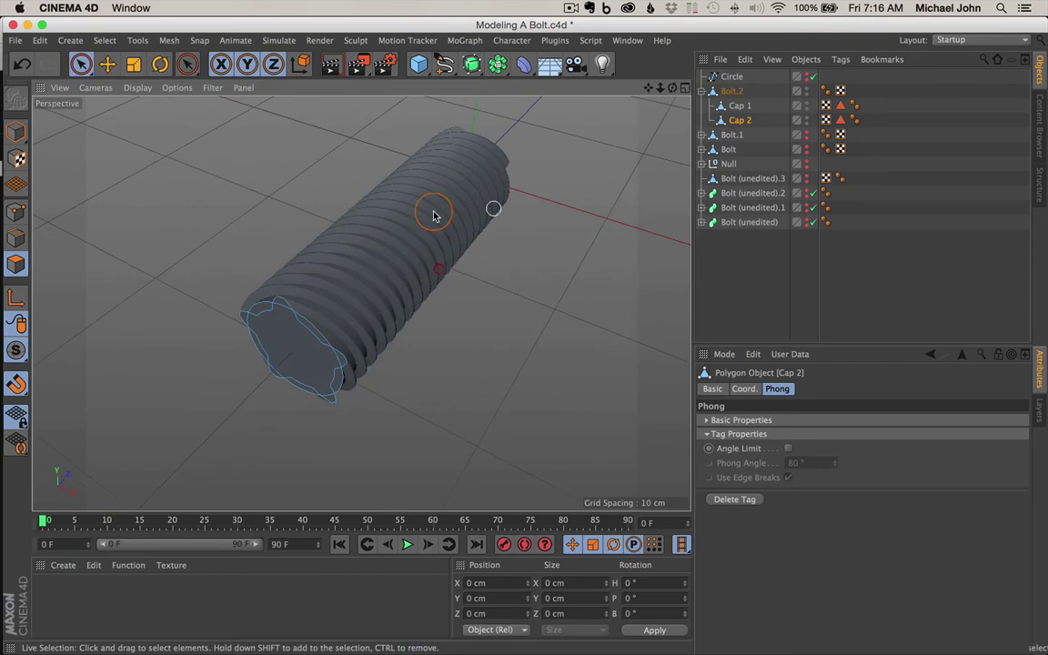
{"action": "left_click_drag", "start_coordinate": [342, 357], "coordinate": [361, 313], "text": "alt"}
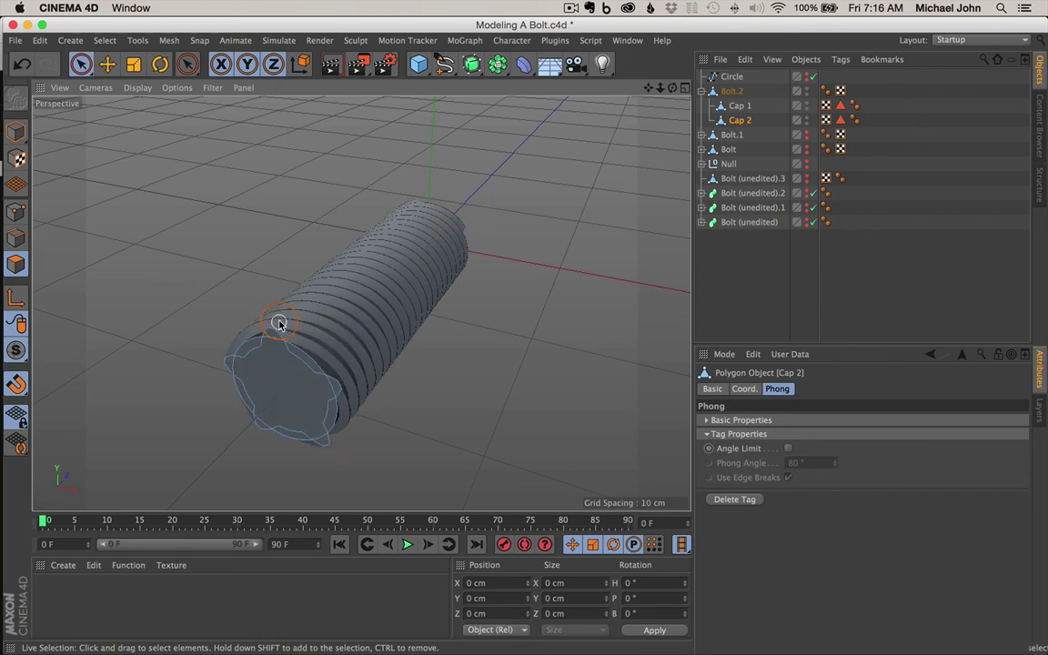
{"action": "left_click_drag", "start_coordinate": [416, 242], "coordinate": [655, 288], "text": "alt"}
- Examine the child splines of the Bolt (unedited) sweep object in the object hierarchy
{"action": "left_click", "coordinate": [728, 258]}
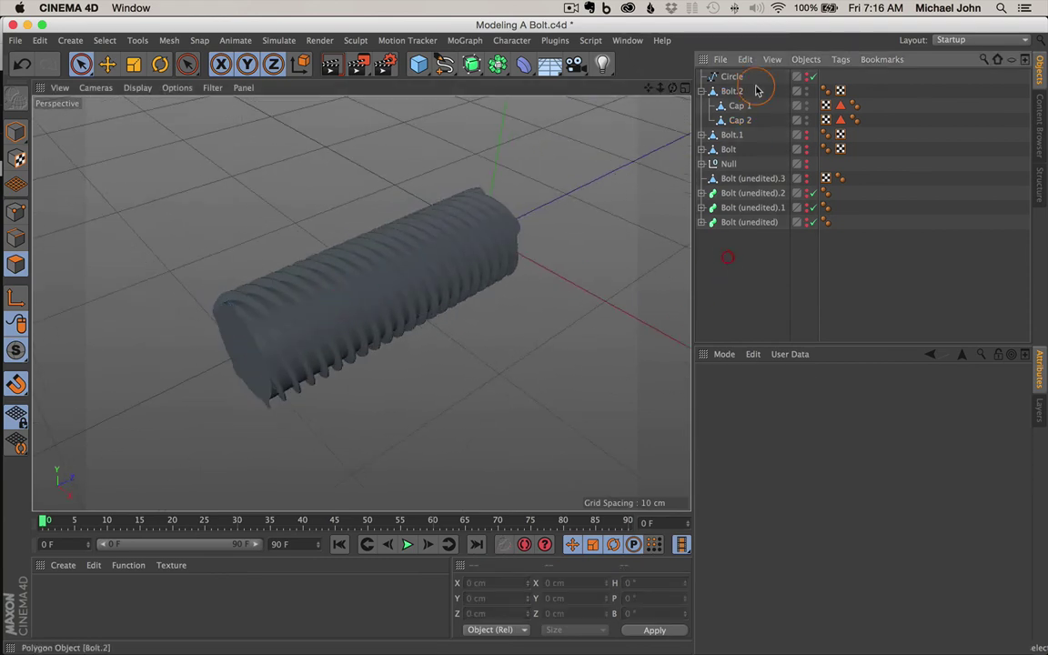
{"action": "left_click", "coordinate": [725, 92]}
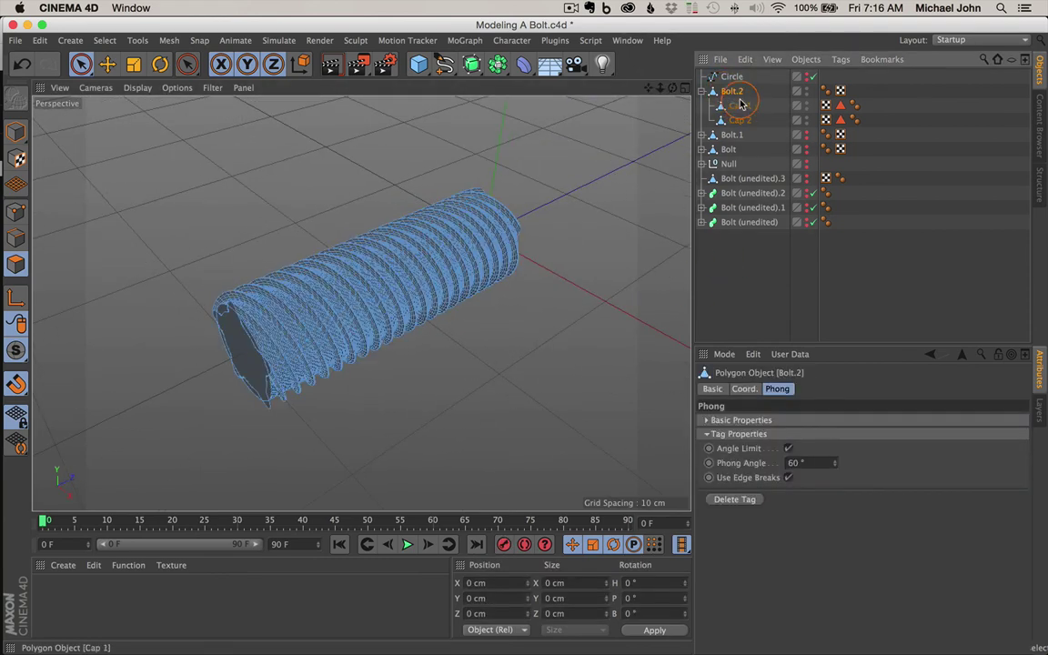
{"action": "left_click", "coordinate": [755, 266]}
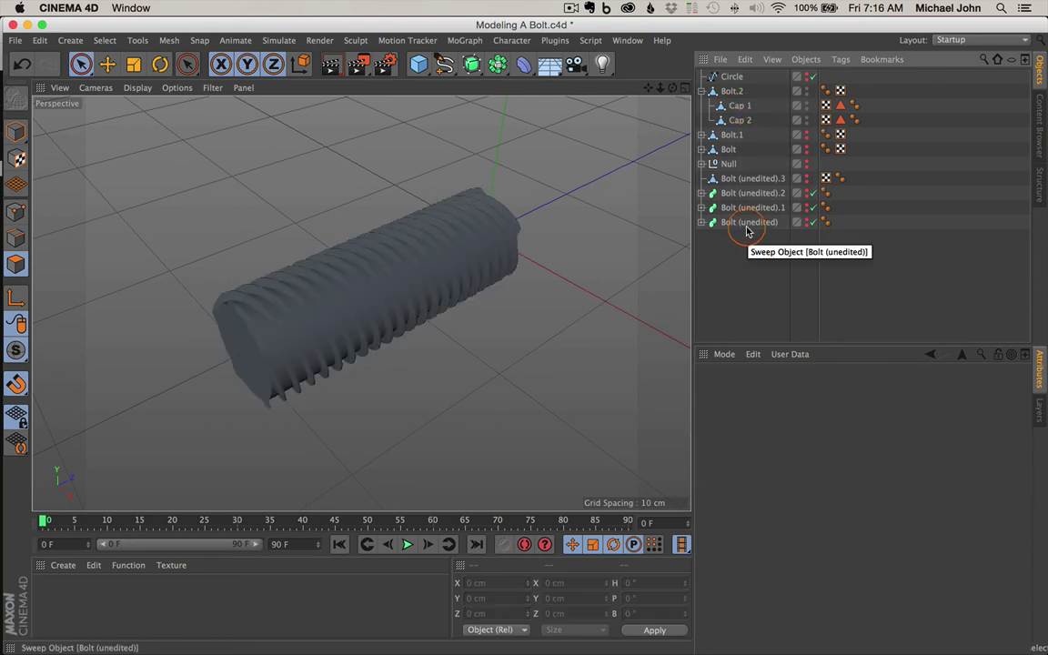
{"action": "left_click", "coordinate": [739, 224]}
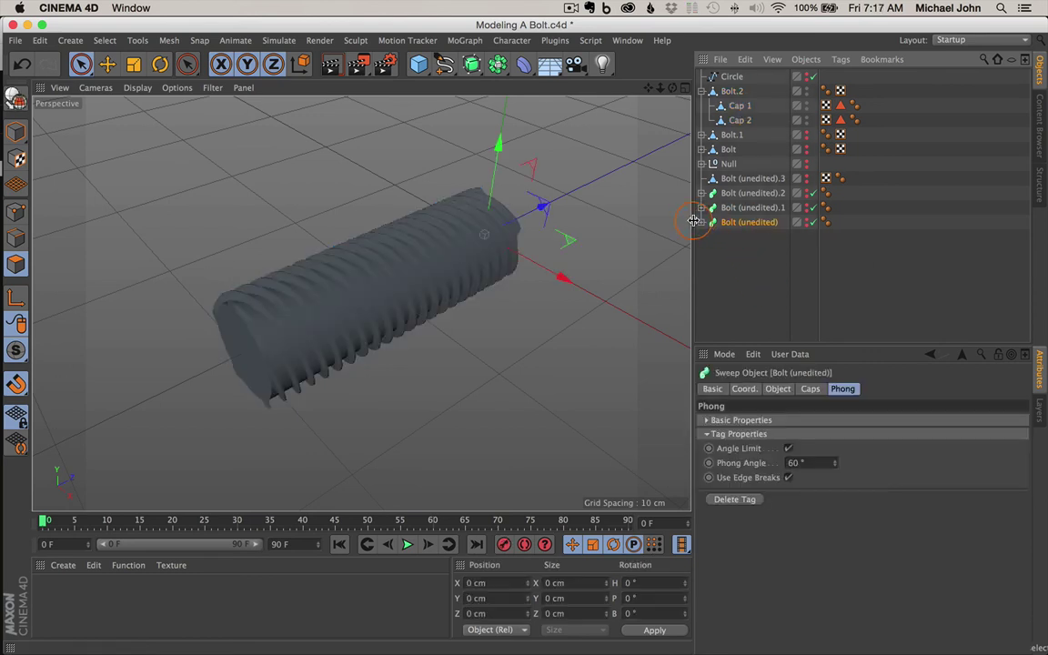
{"action": "left_click", "coordinate": [701, 222]}
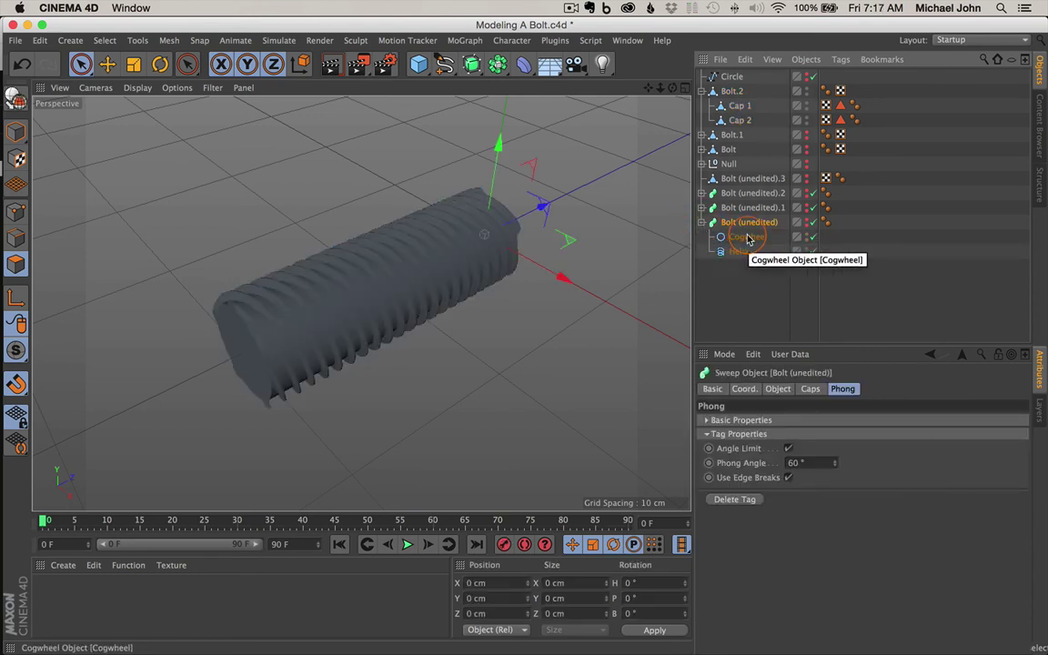
{"action": "left_click", "coordinate": [701, 222]}
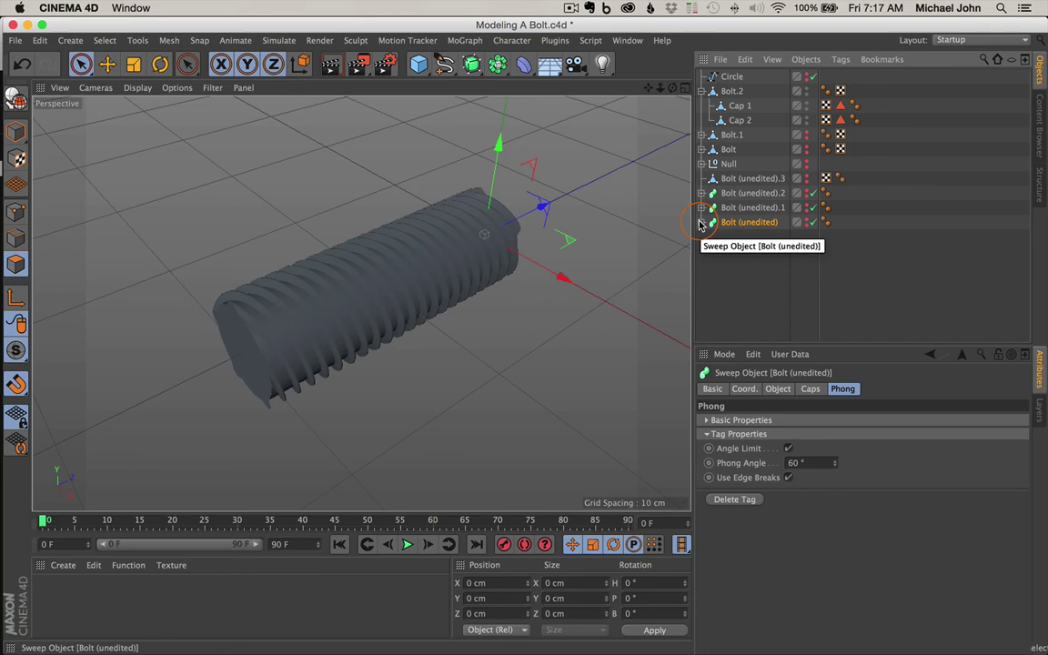
- Collapse the Bolt.2 hierarchy and examine the selected bolt's dense thread mesh up close
{"action": "left_click", "coordinate": [702, 91]}
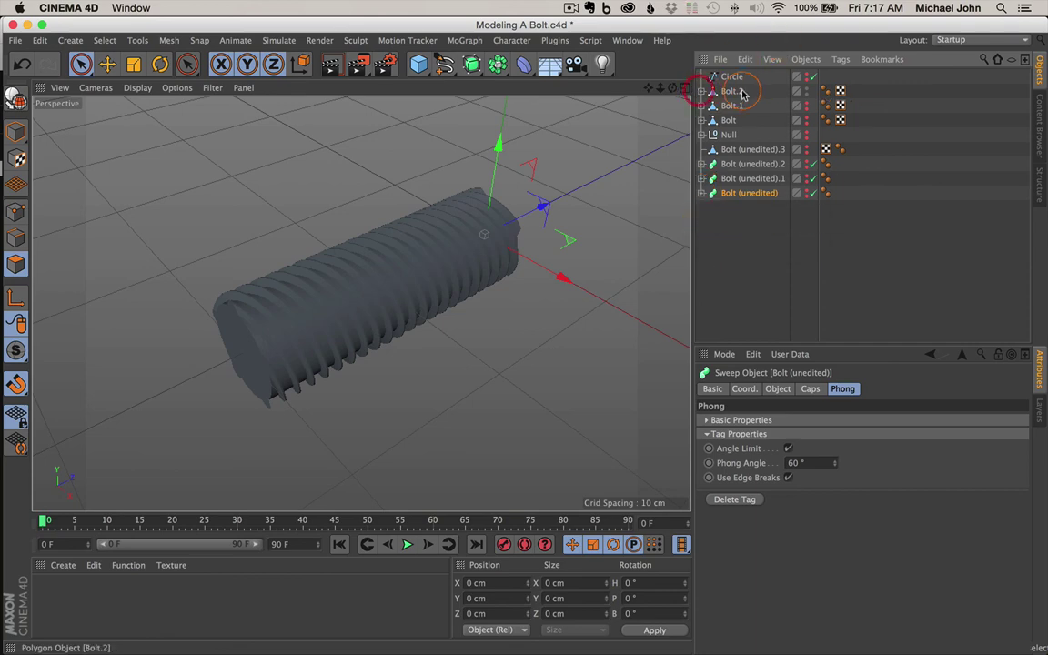
{"action": "left_click", "coordinate": [718, 91]}
{"action": "scroll", "coordinate": [279, 336], "scroll_direction": "up", "scroll_amount": 5}
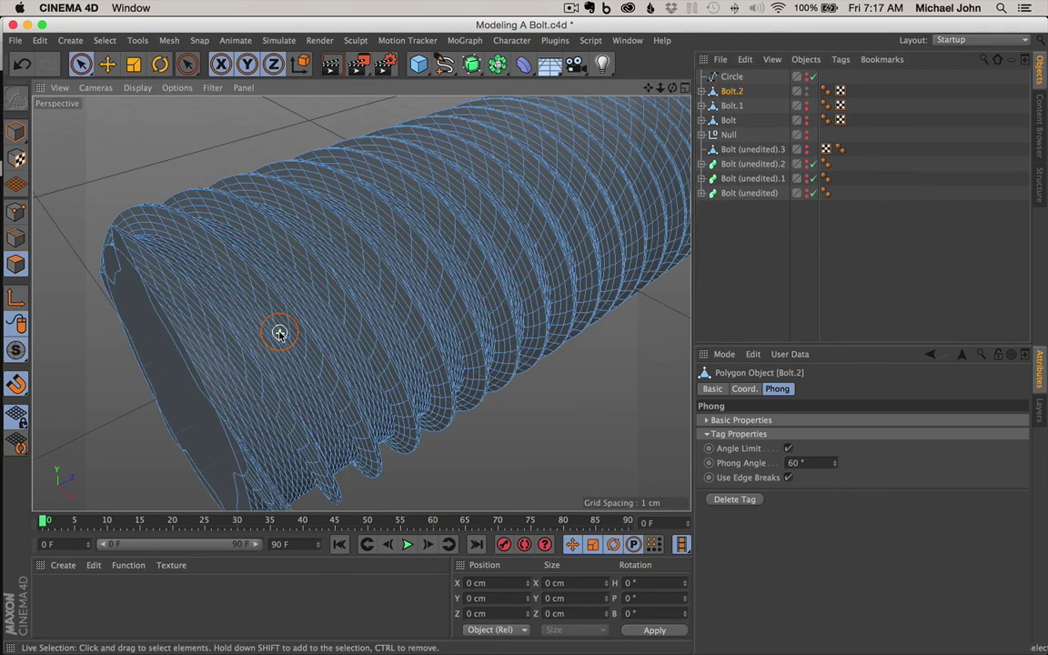
{"action": "scroll", "coordinate": [280, 292], "scroll_direction": "down", "scroll_amount": 5}
{"action": "scroll", "coordinate": [307, 286], "scroll_direction": "up", "scroll_amount": 5}
{"action": "left_click_drag", "start_coordinate": [384, 311], "coordinate": [471, 321], "text": "alt"}
{"action": "scroll", "coordinate": [342, 291], "scroll_direction": "down", "scroll_amount": 3}
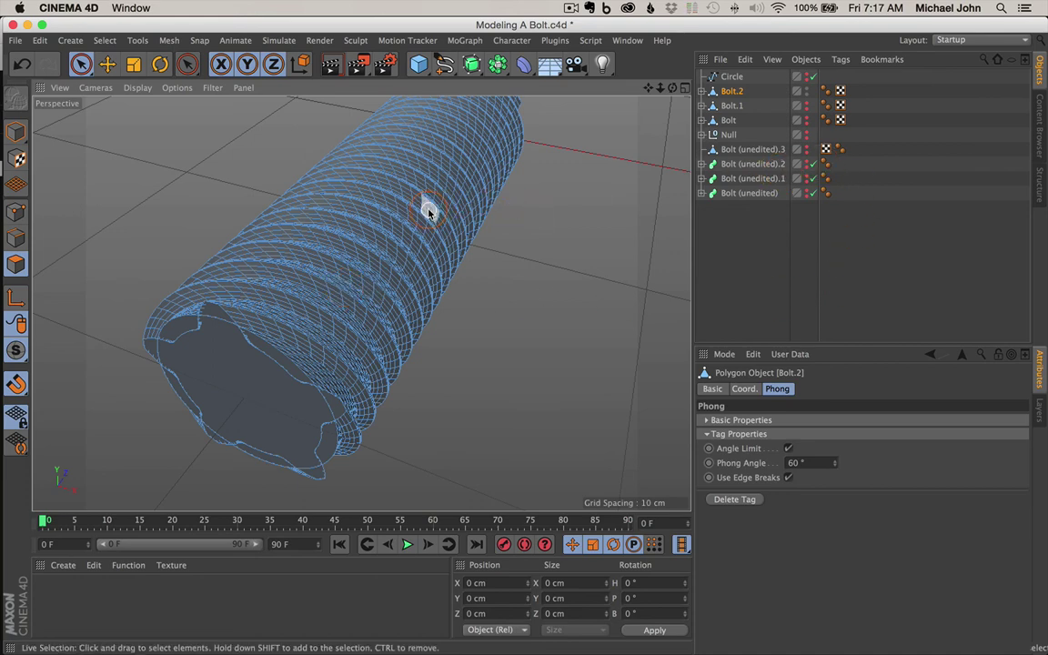
{"action": "left_click_drag", "start_coordinate": [442, 201], "coordinate": [431, 225], "text": "alt"}
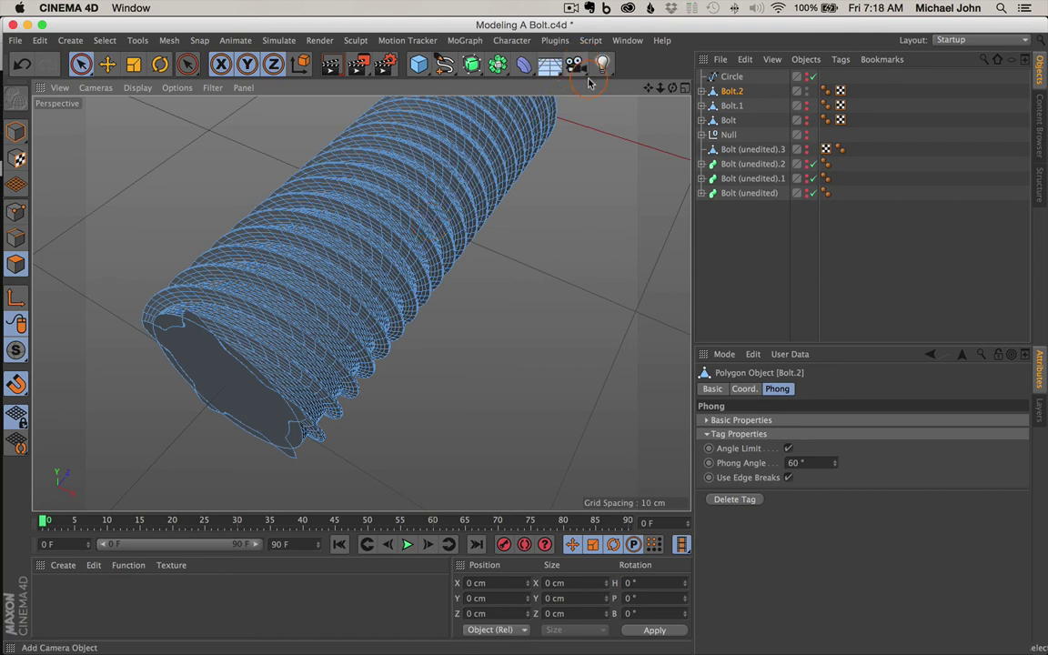
{"action": "left_click_drag", "start_coordinate": [468, 202], "coordinate": [390, 189], "text": "alt"}
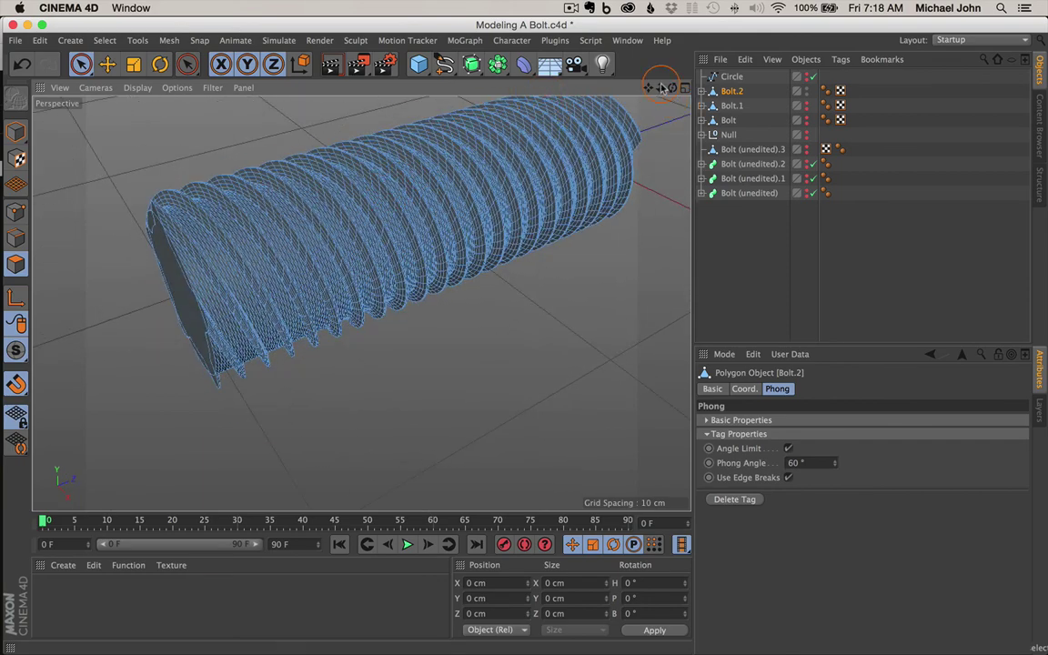
{"action": "left_click_drag", "start_coordinate": [651, 88], "coordinate": [626, 121]}
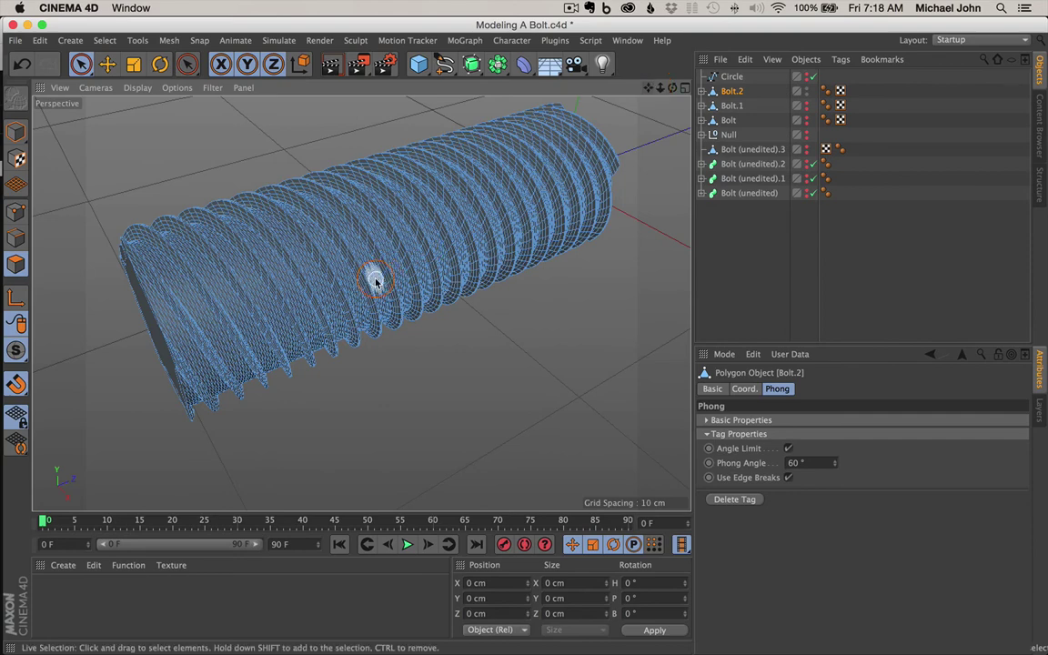
{"action": "left_click", "coordinate": [501, 63]}
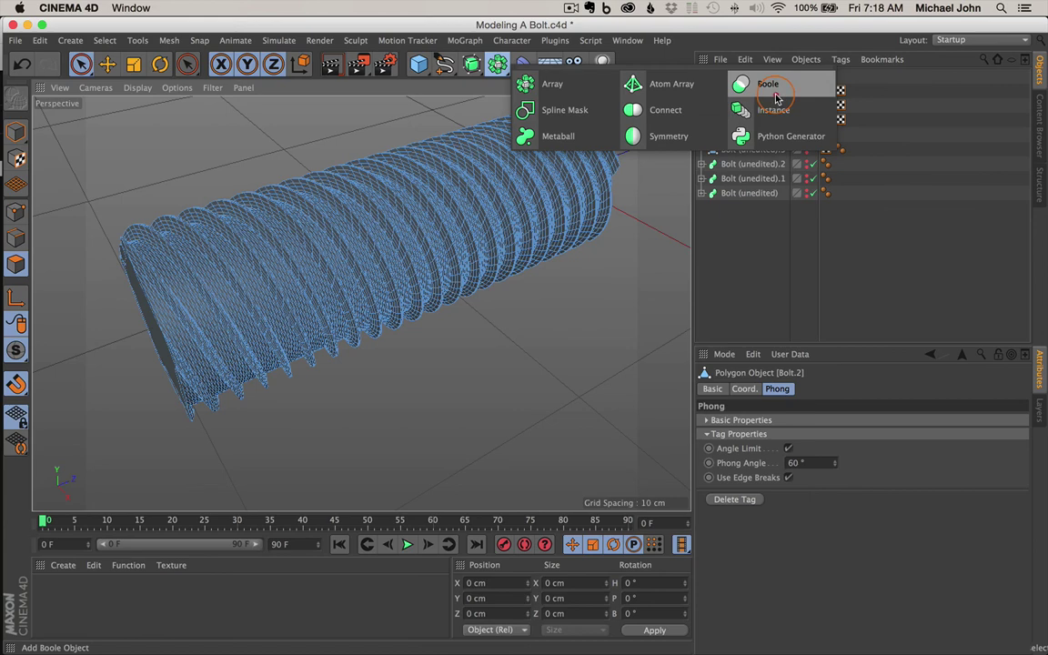
{"action": "left_click", "coordinate": [443, 51]}
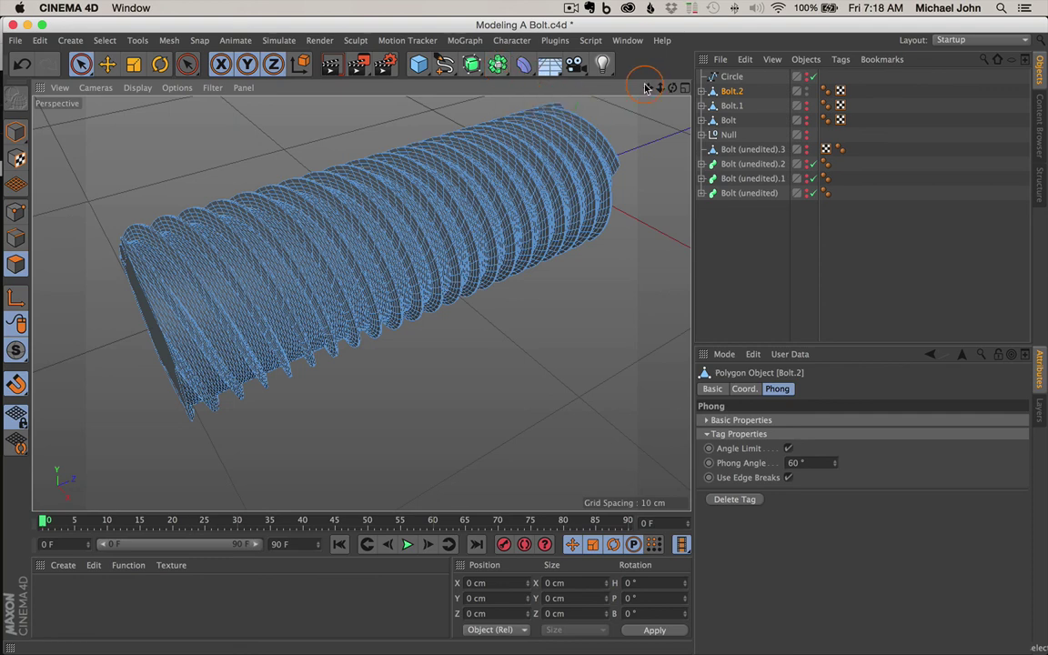
{"action": "left_click_drag", "start_coordinate": [649, 88], "coordinate": [525, 335]}
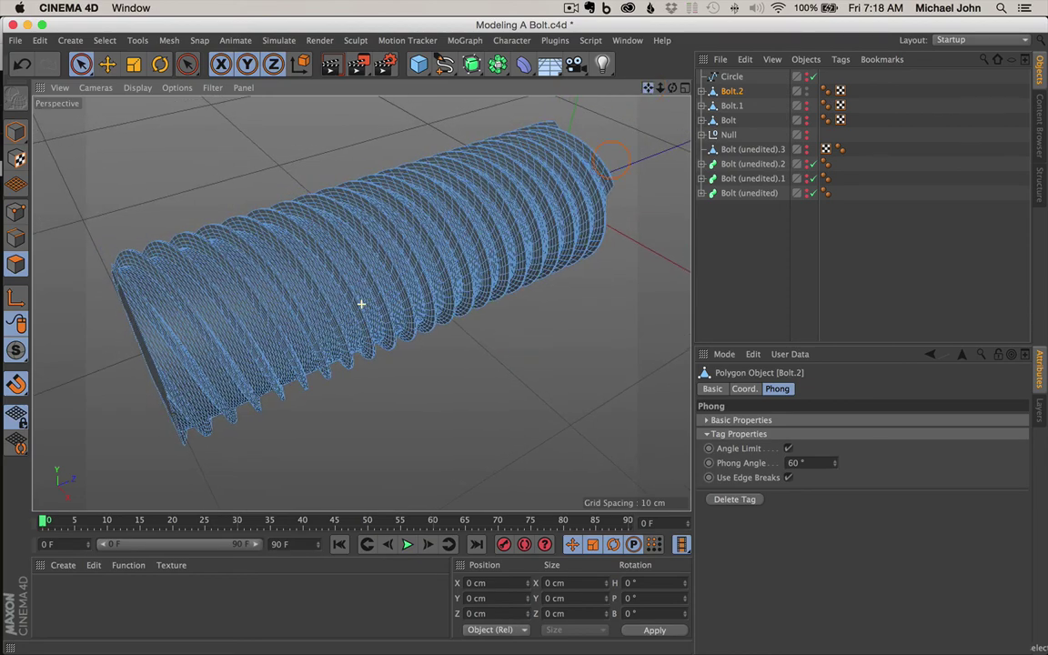
{"action": "left_click_drag", "start_coordinate": [374, 280], "coordinate": [449, 269], "text": "alt"}
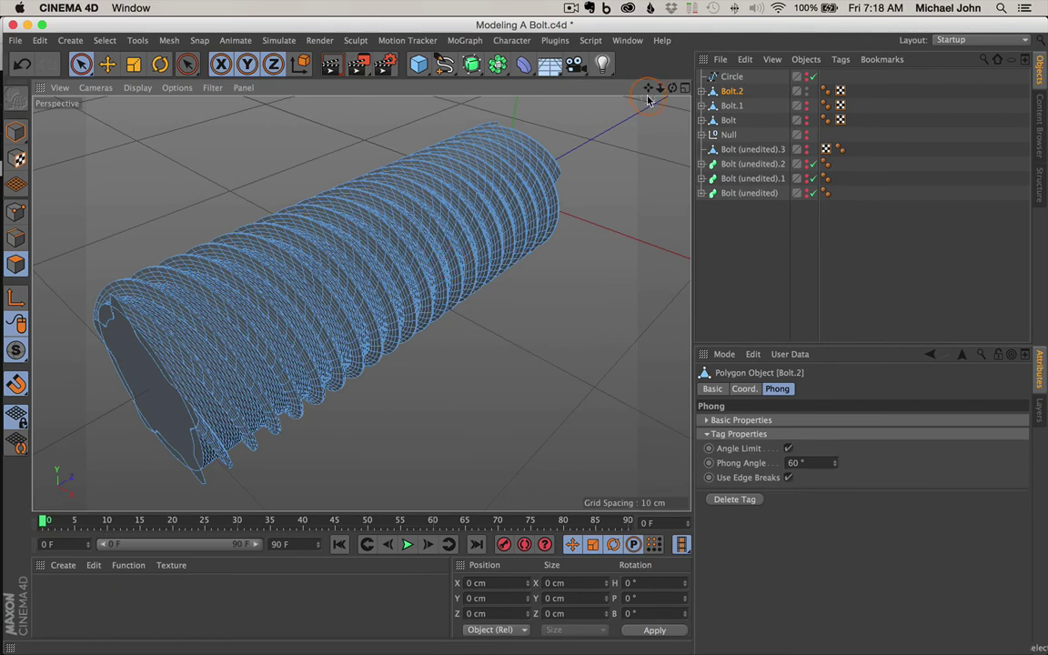
{"action": "left_click_drag", "start_coordinate": [648, 90], "coordinate": [528, 333]}
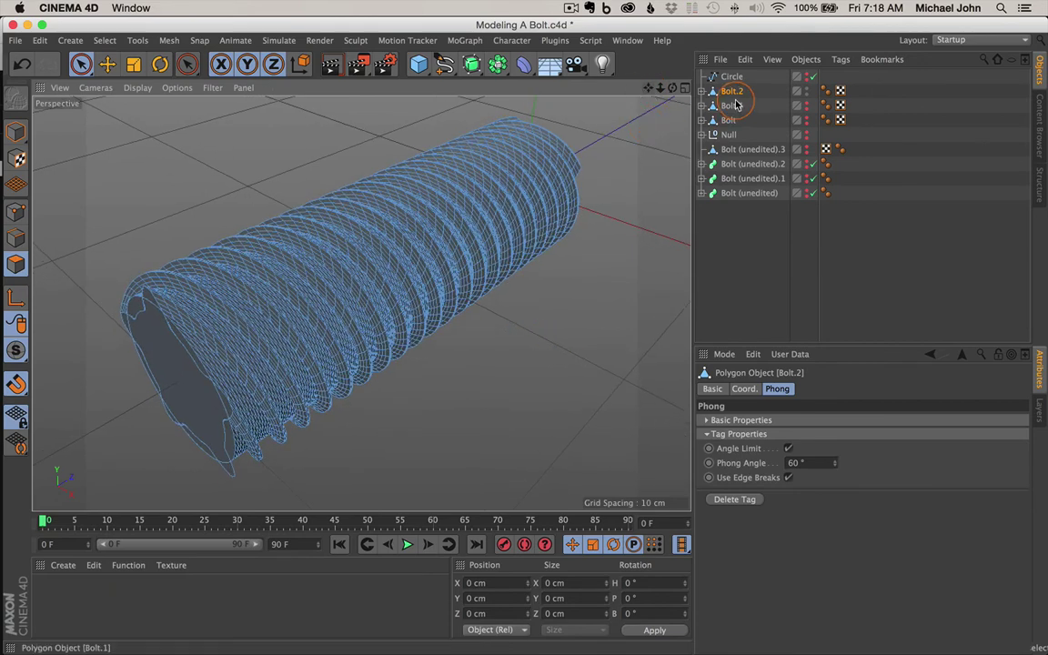
- Expand Bolt.2, select Cap 2 and examine how the end cap meets the thread edges
{"action": "left_click", "coordinate": [701, 92]}
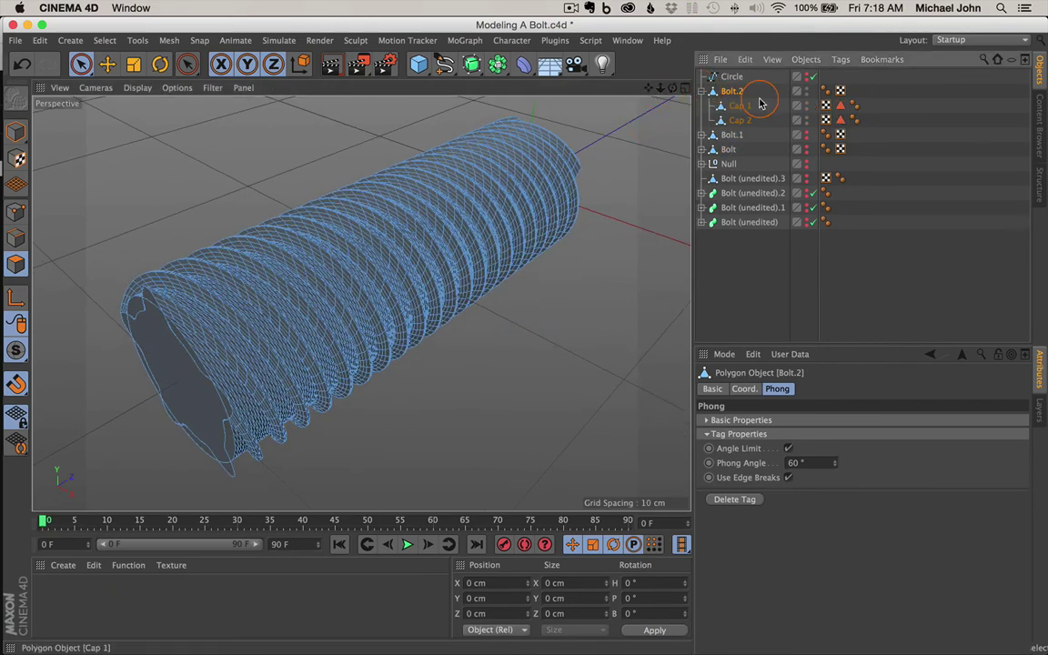
{"action": "left_click", "coordinate": [740, 120]}
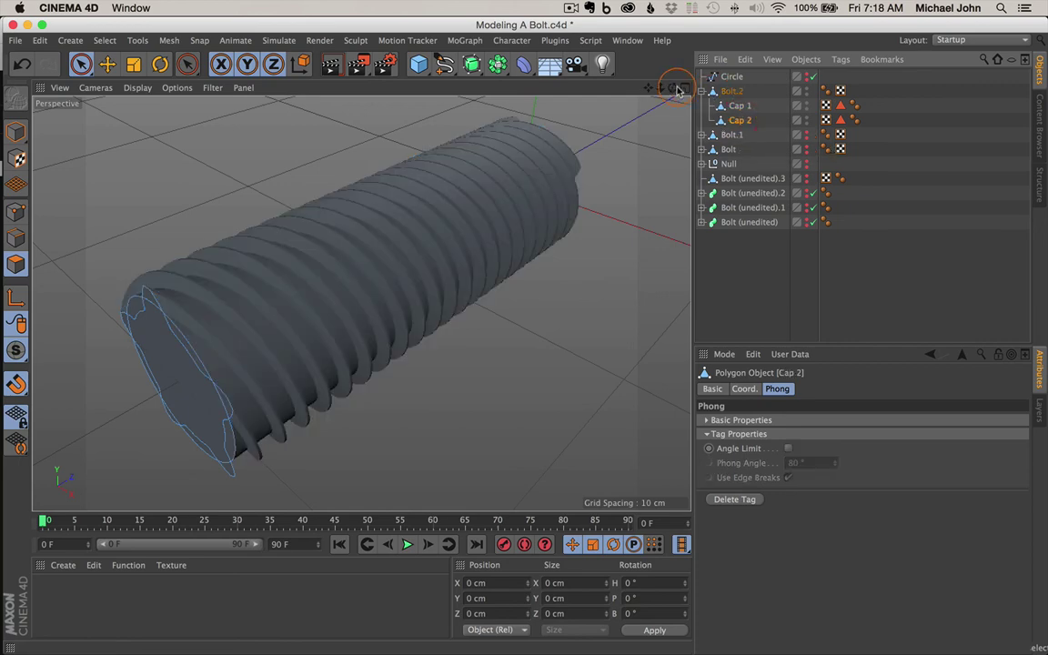
{"action": "left_click_drag", "start_coordinate": [649, 89], "coordinate": [430, 239]}
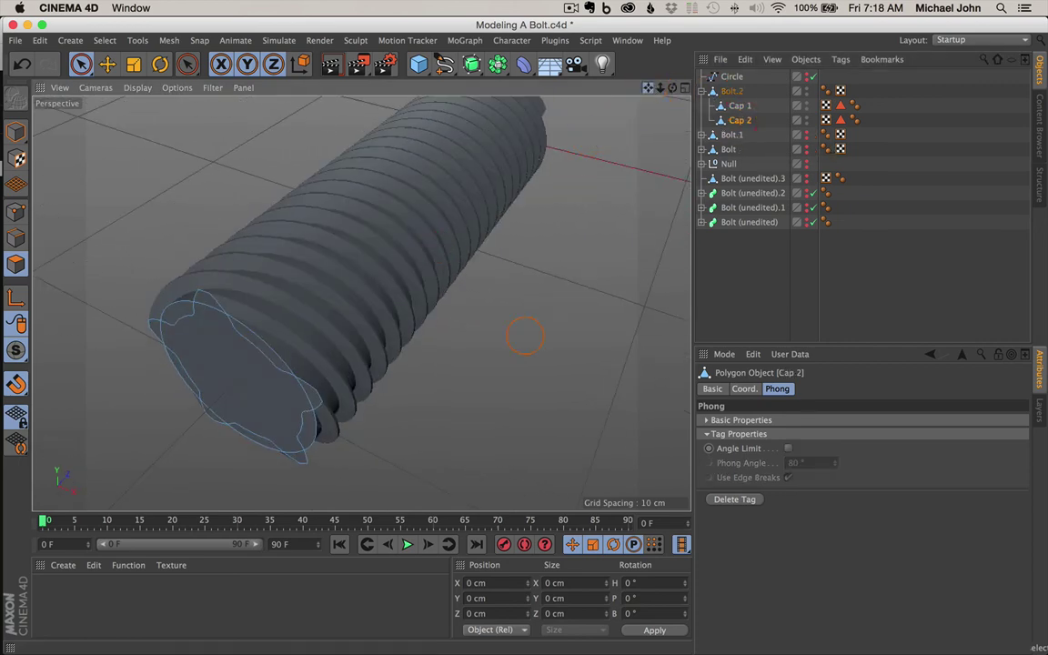
{"action": "left_click_drag", "start_coordinate": [525, 335], "coordinate": [554, 294]}
{"action": "mouse_move", "coordinate": [398, 194]}
{"action": "left_mouse_down", "text": "alt"}
{"action": "mouse_move", "coordinate": [421, 177]}
{"action": "mouse_move", "coordinate": [401, 183]}
{"action": "left_mouse_up", "text": "alt"}
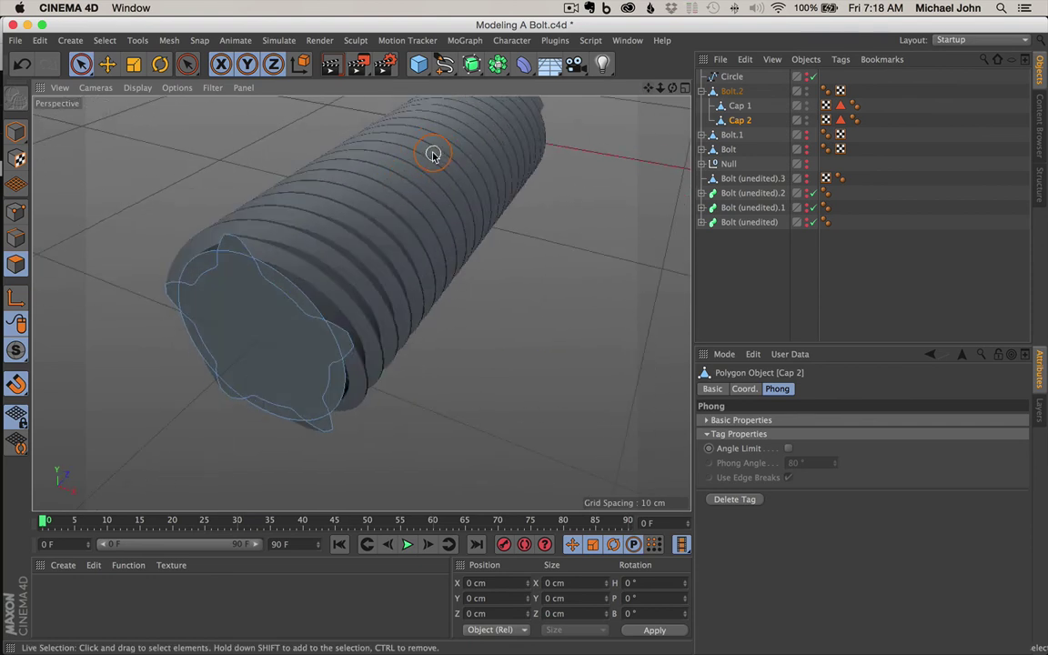
- Examine Cap 2's toothed outline against the thread ends from several viewing angles
{"action": "left_click_drag", "start_coordinate": [426, 187], "coordinate": [373, 192], "text": "alt"}
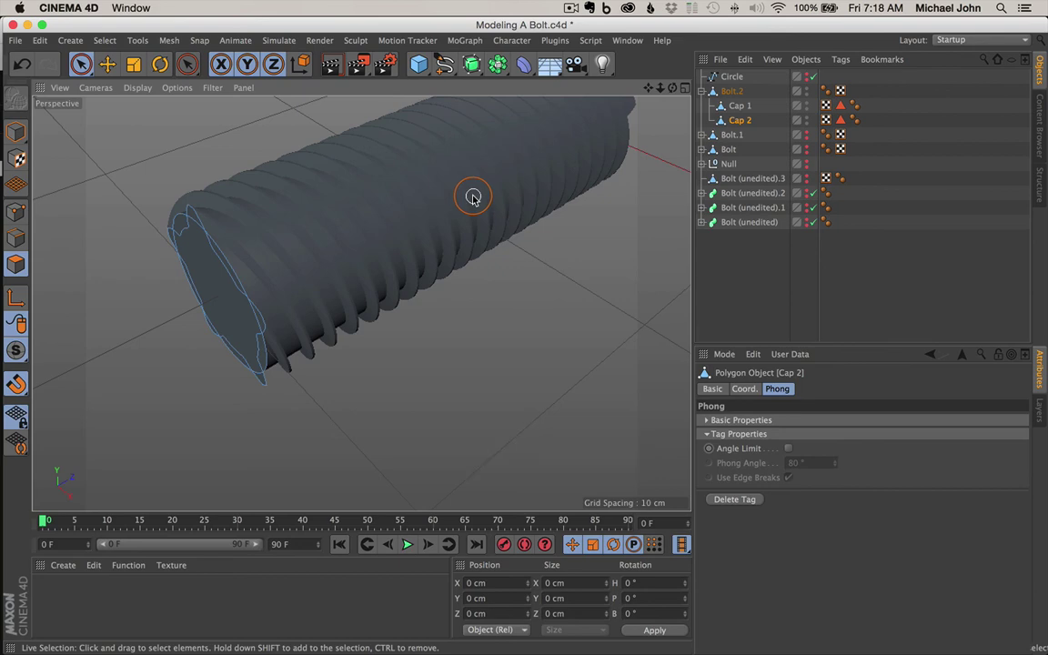
{"action": "mouse_move", "coordinate": [473, 180]}
{"action": "left_mouse_down", "text": "alt"}
{"action": "mouse_move", "coordinate": [381, 175]}
{"action": "mouse_move", "coordinate": [603, 159]}
{"action": "mouse_move", "coordinate": [369, 169]}
{"action": "mouse_move", "coordinate": [594, 156]}
{"action": "mouse_move", "coordinate": [440, 168]}
{"action": "mouse_move", "coordinate": [525, 337]}
{"action": "mouse_move", "coordinate": [606, 161]}
{"action": "mouse_move", "coordinate": [566, 169]}
{"action": "mouse_move", "coordinate": [416, 152]}
{"action": "mouse_move", "coordinate": [483, 163]}
{"action": "mouse_move", "coordinate": [478, 170]}
{"action": "left_mouse_up", "text": "alt"}
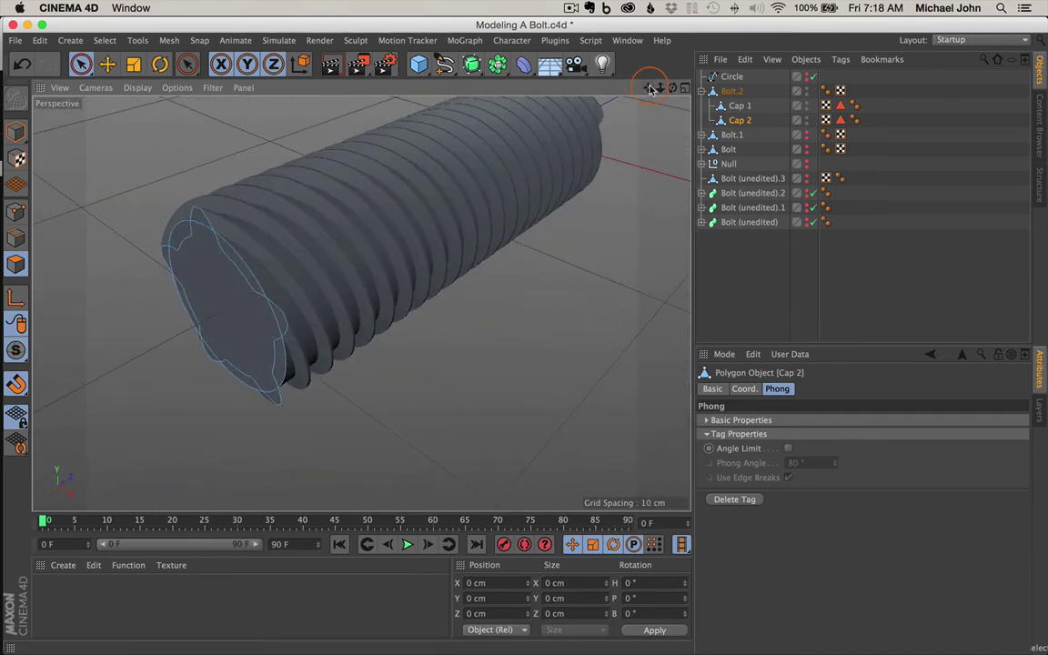
{"action": "left_click_drag", "start_coordinate": [649, 88], "coordinate": [525, 337]}
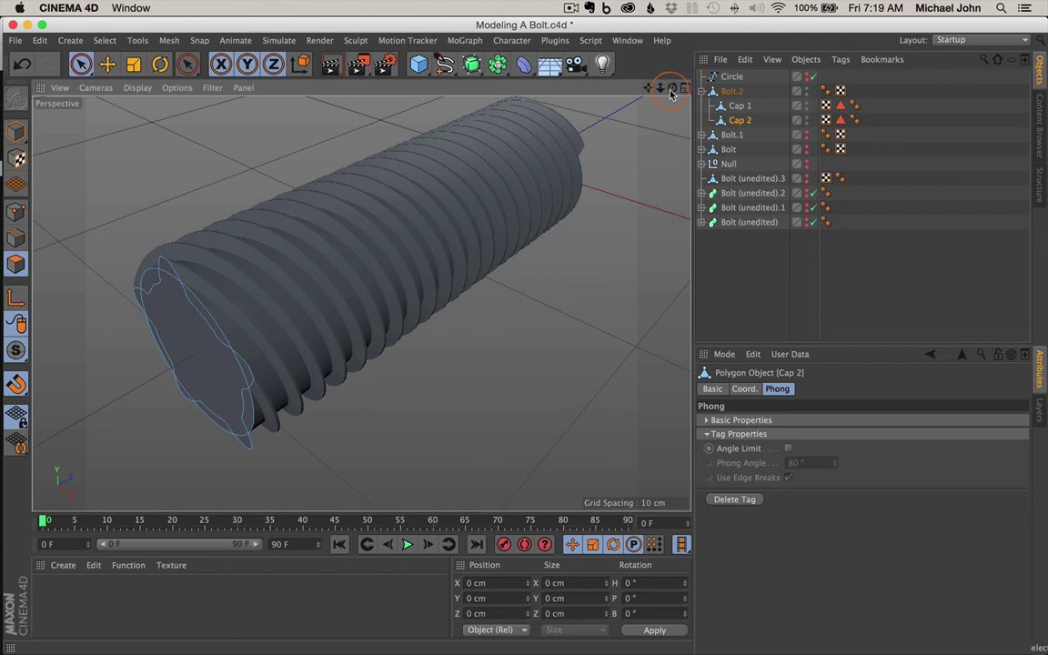
{"action": "left_click_drag", "start_coordinate": [672, 94], "coordinate": [525, 337]}
{"action": "left_click_drag", "start_coordinate": [647, 89], "coordinate": [405, 198]}
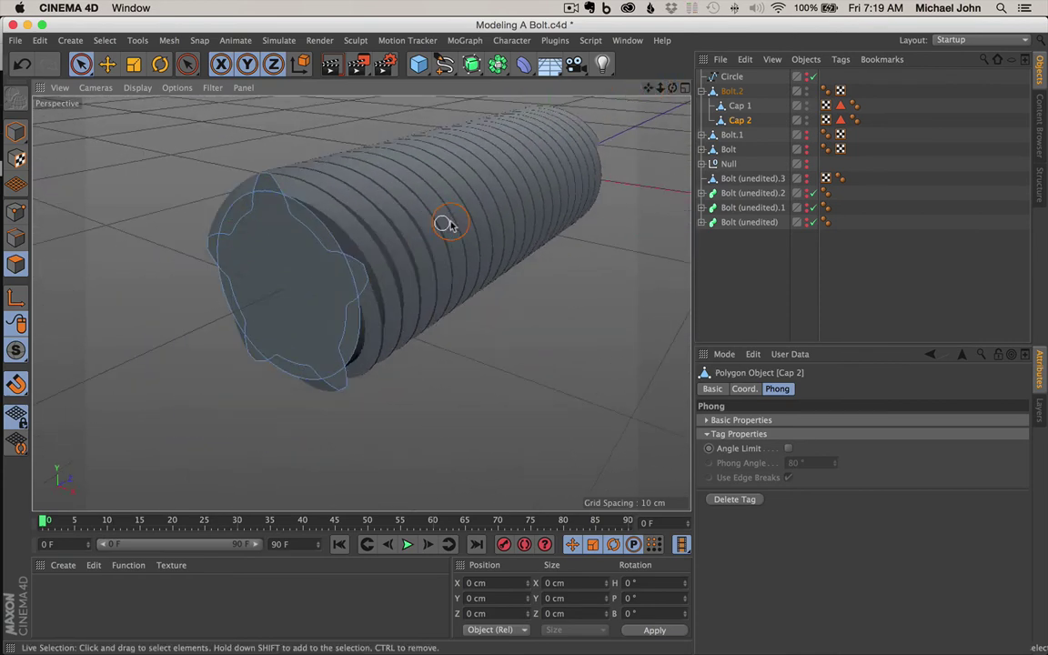
{"action": "left_click_drag", "start_coordinate": [504, 185], "coordinate": [528, 196], "text": "alt"}
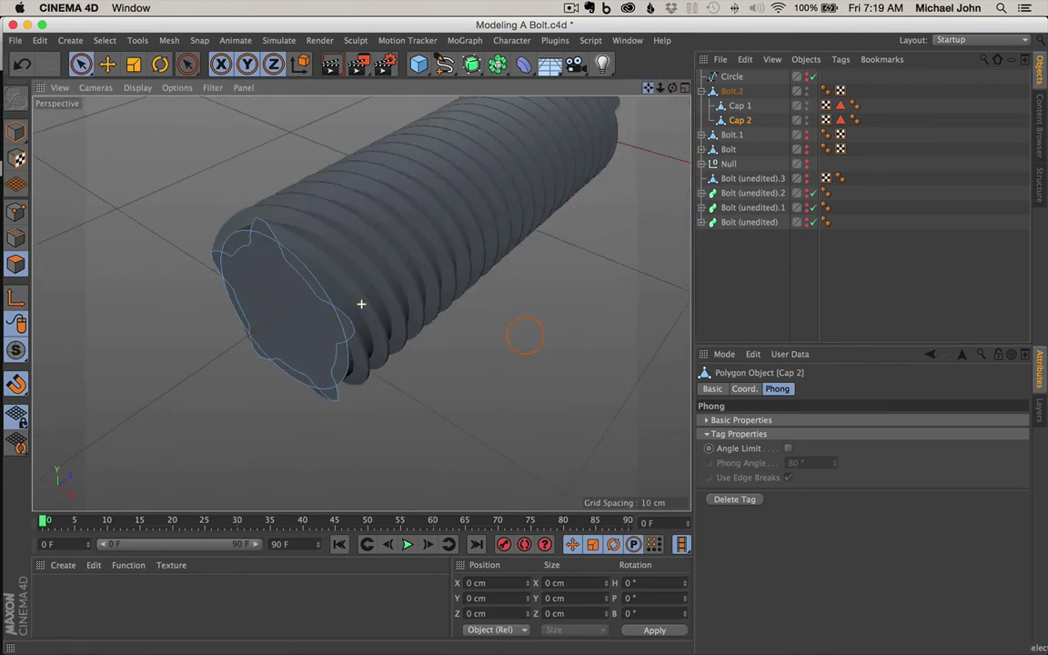
{"action": "left_click_drag", "start_coordinate": [520, 335], "coordinate": [417, 226], "text": "alt"}
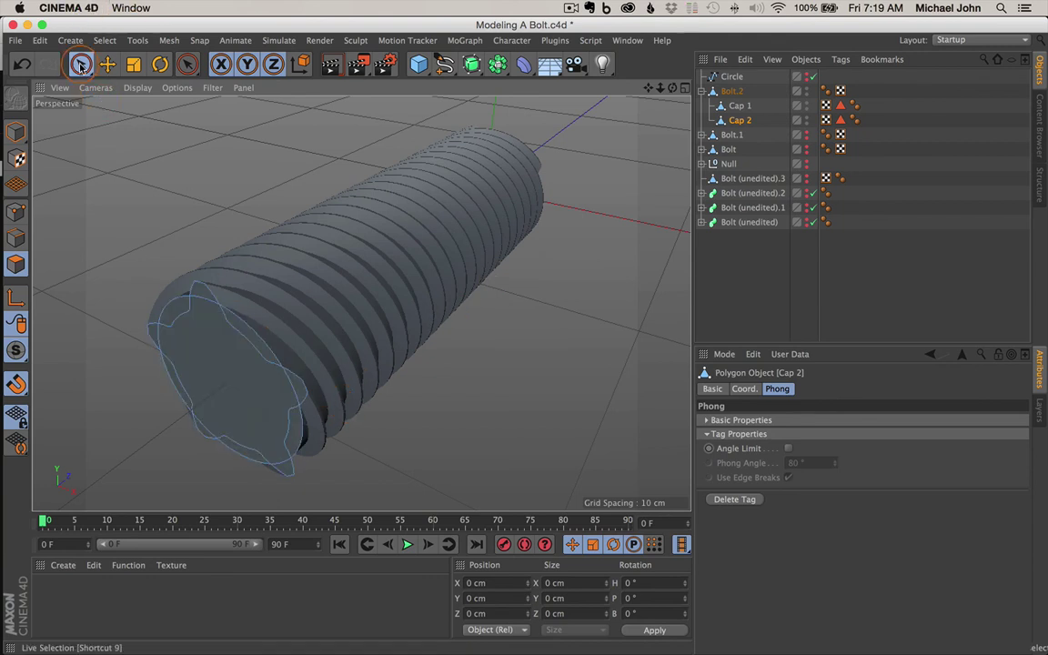
- Select Cap 2's circular end polygon in polygon mode and extrude it with an offset of 0.1 cm
{"action": "left_click", "coordinate": [17, 264]}
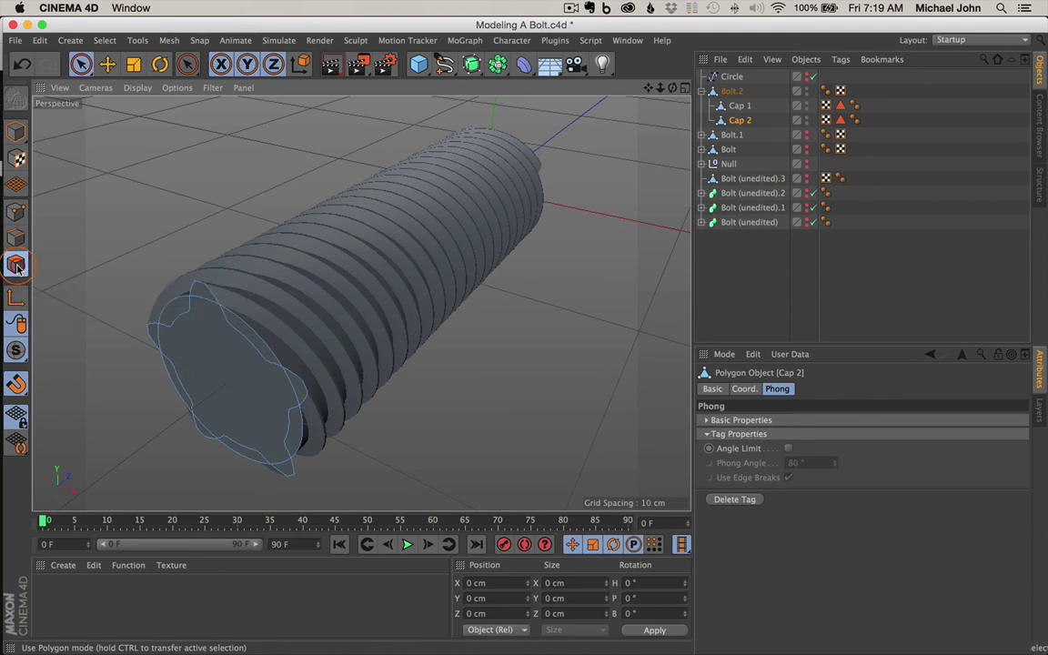
{"action": "left_click_drag", "start_coordinate": [650, 88], "coordinate": [492, 314]}
{"action": "left_click_drag", "start_coordinate": [369, 217], "coordinate": [400, 212], "text": "alt"}
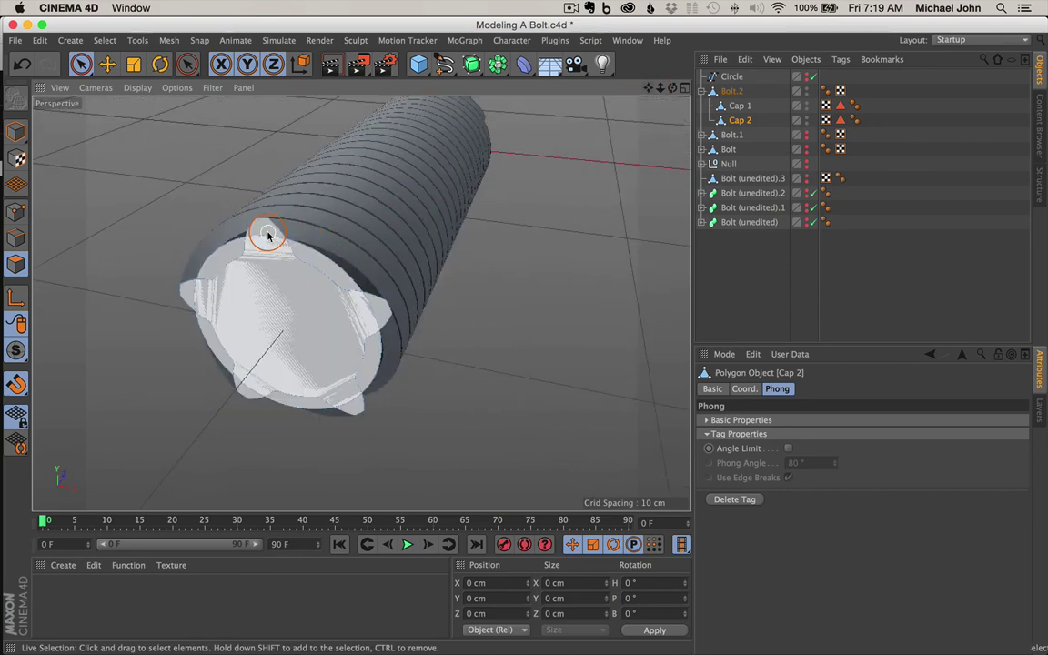
{"action": "left_click", "coordinate": [321, 256]}
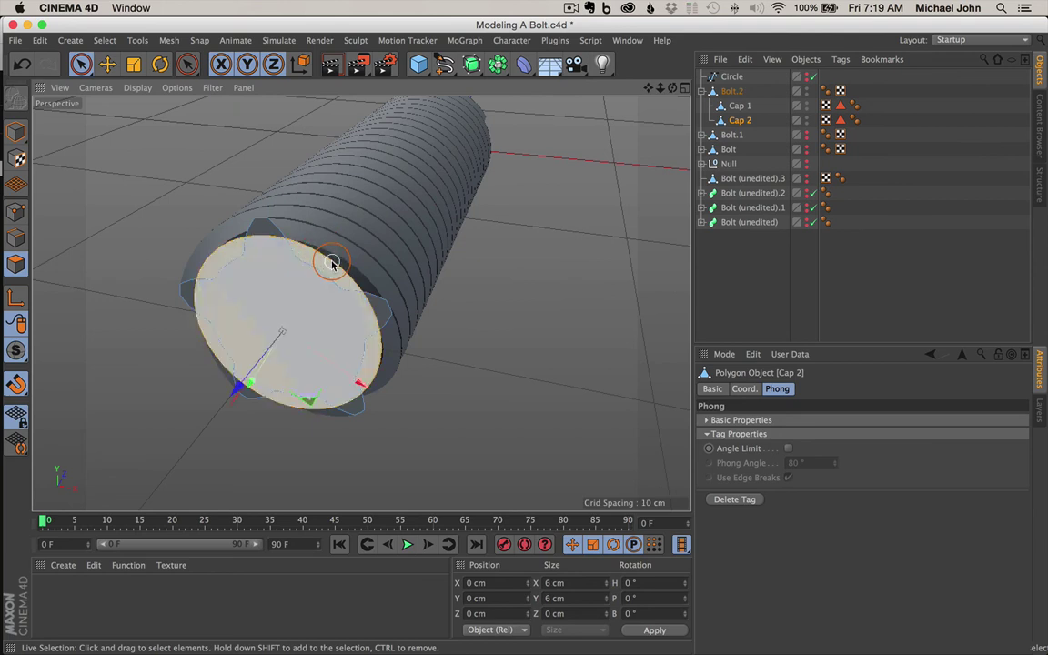
{"action": "right_click", "coordinate": [325, 266]}
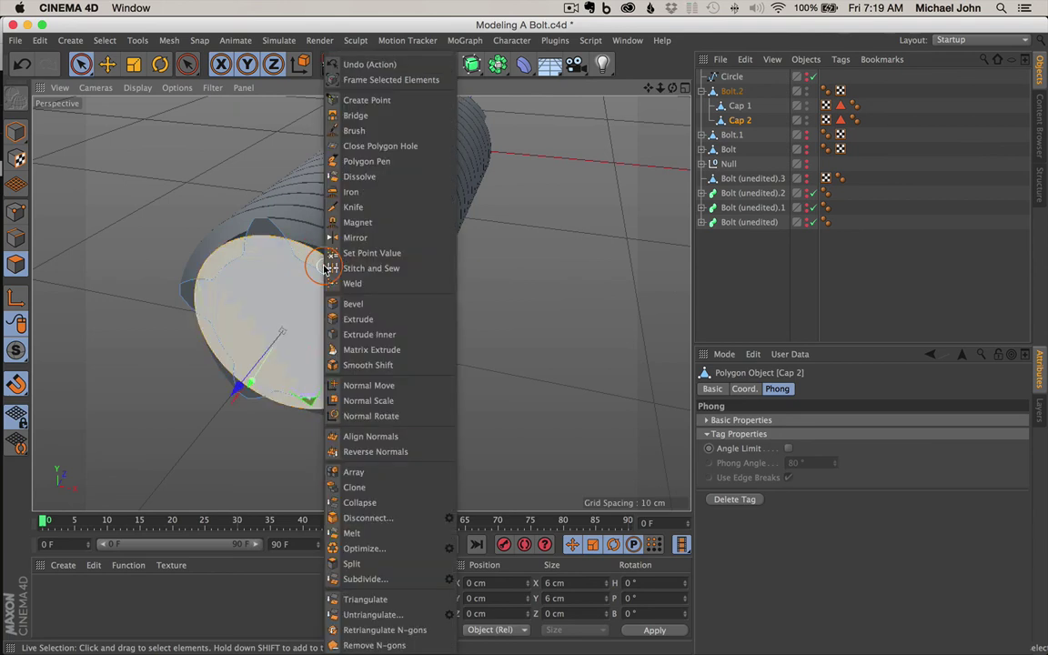
{"action": "left_click", "coordinate": [373, 320]}
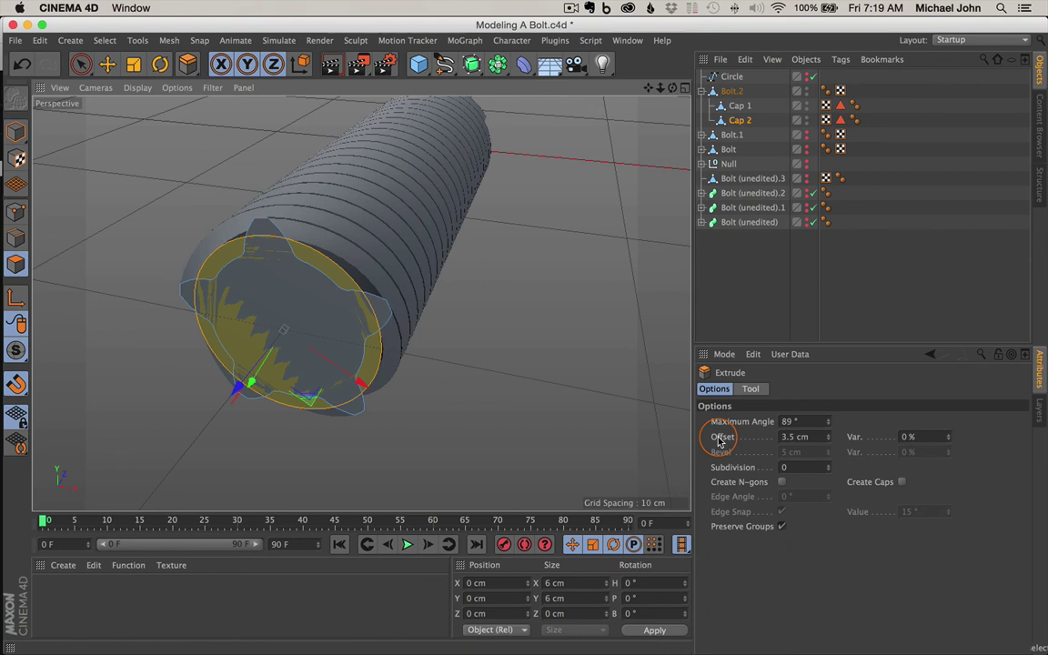
{"action": "left_click", "coordinate": [793, 437]}
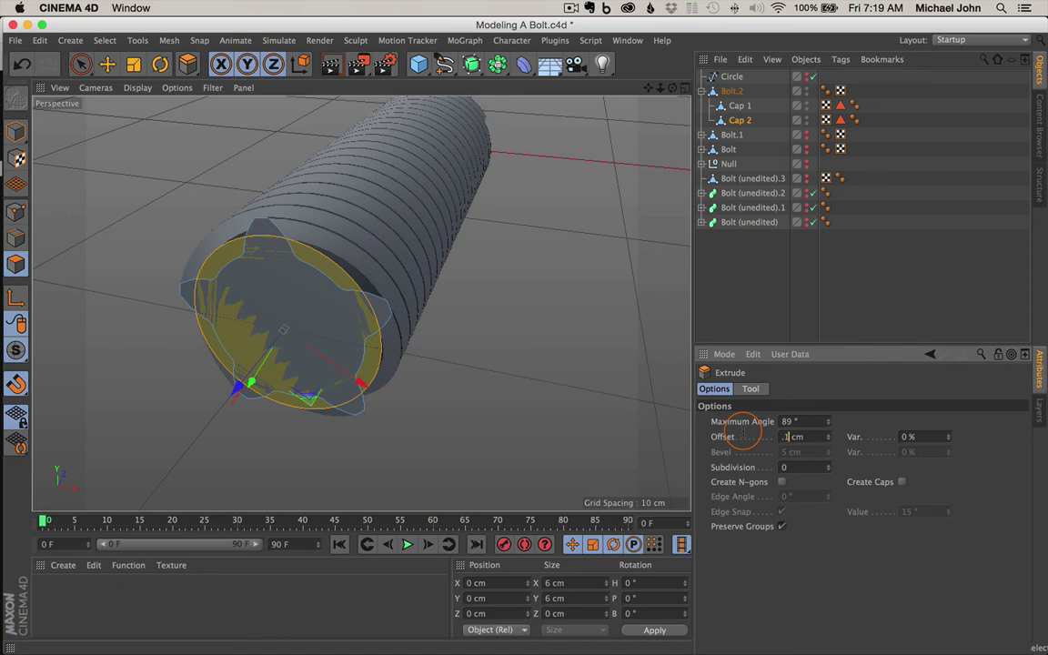
{"action": "type", "text": ".1"}
{"action": "key", "text": "Return"}
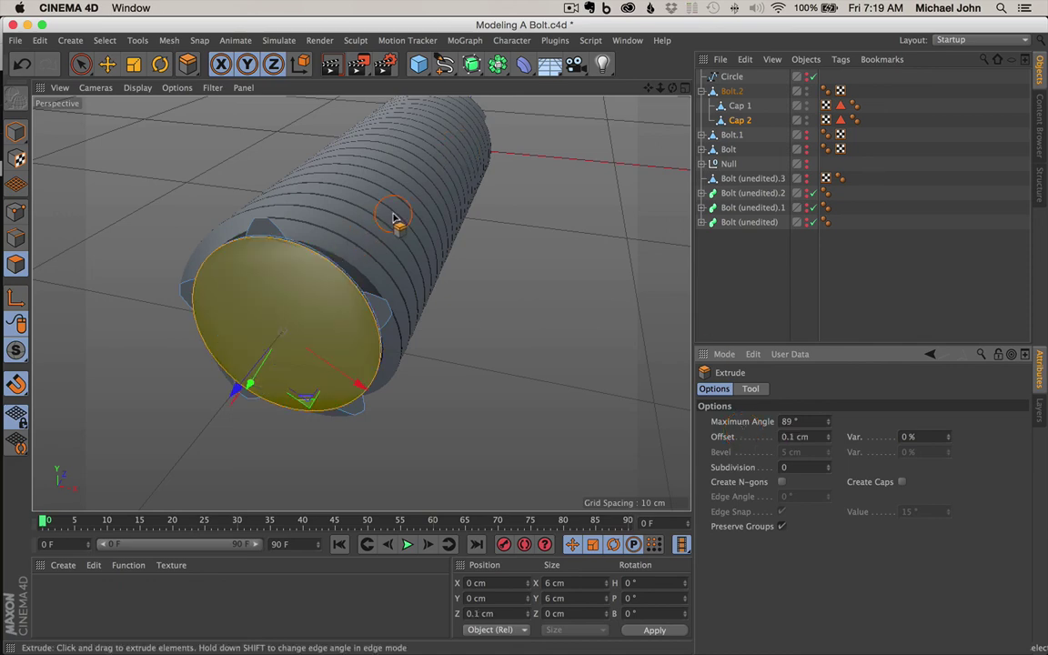
{"action": "left_click_drag", "start_coordinate": [398, 222], "coordinate": [364, 218], "text": "alt"}
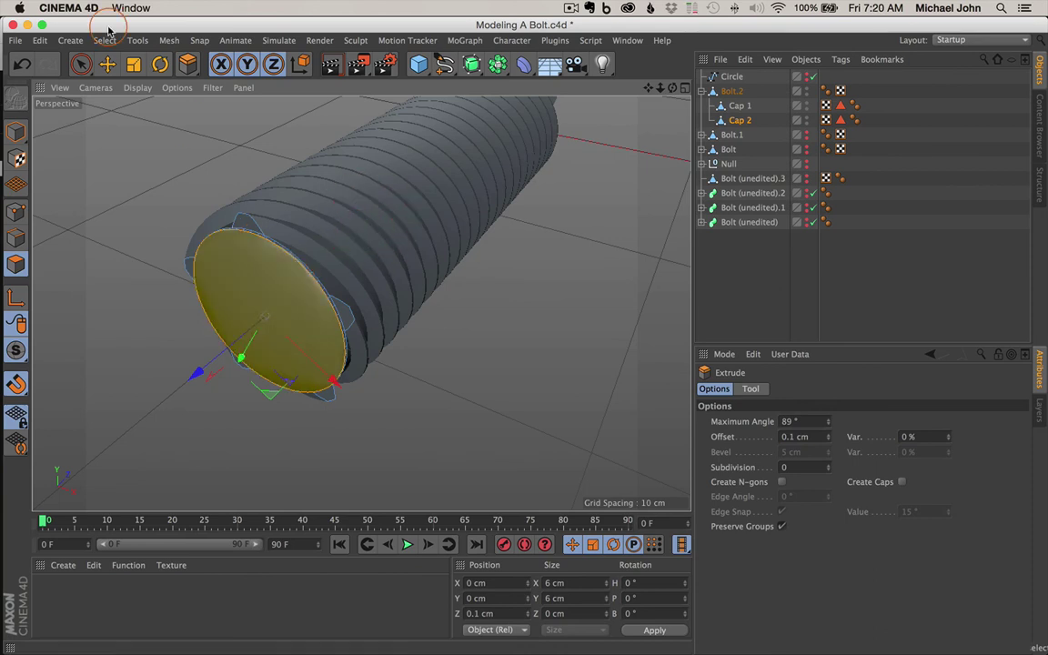
- Reselect the circular end face of Cap 2 with Live Selection and extrude it 5 cm outward
{"action": "left_click", "coordinate": [78, 65]}
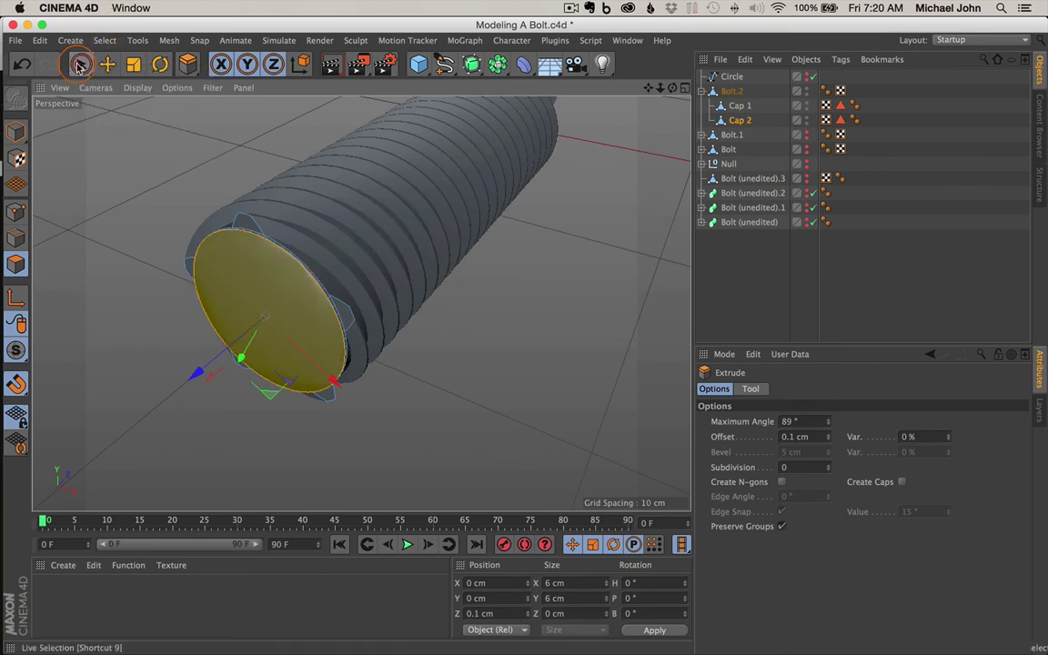
{"action": "left_click", "coordinate": [78, 65]}
{"action": "left_click", "coordinate": [159, 178]}
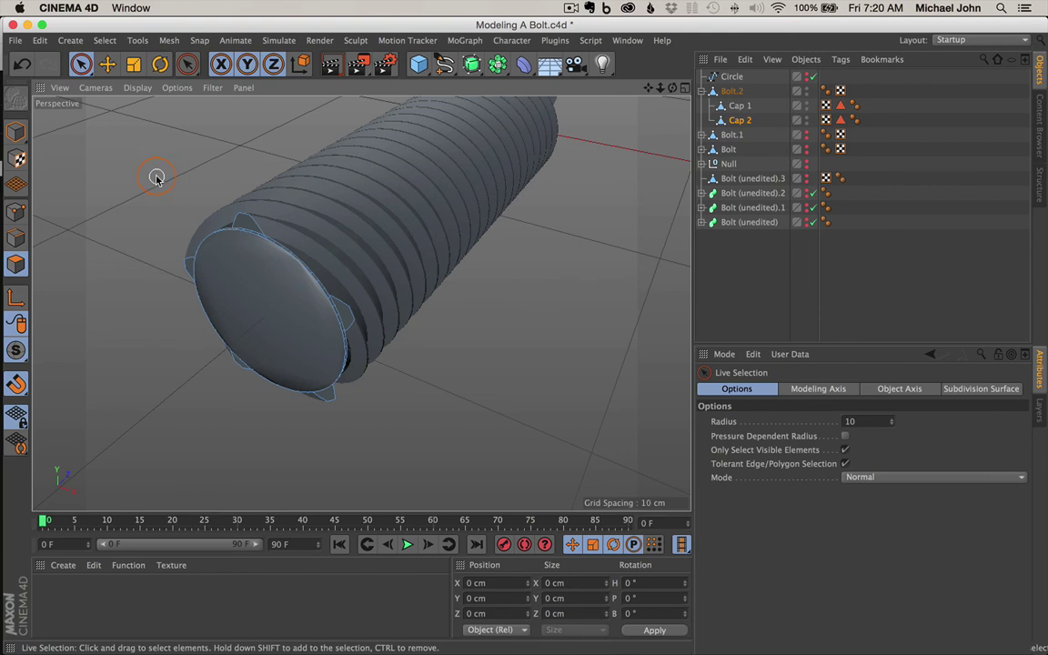
{"action": "left_click", "coordinate": [270, 303]}
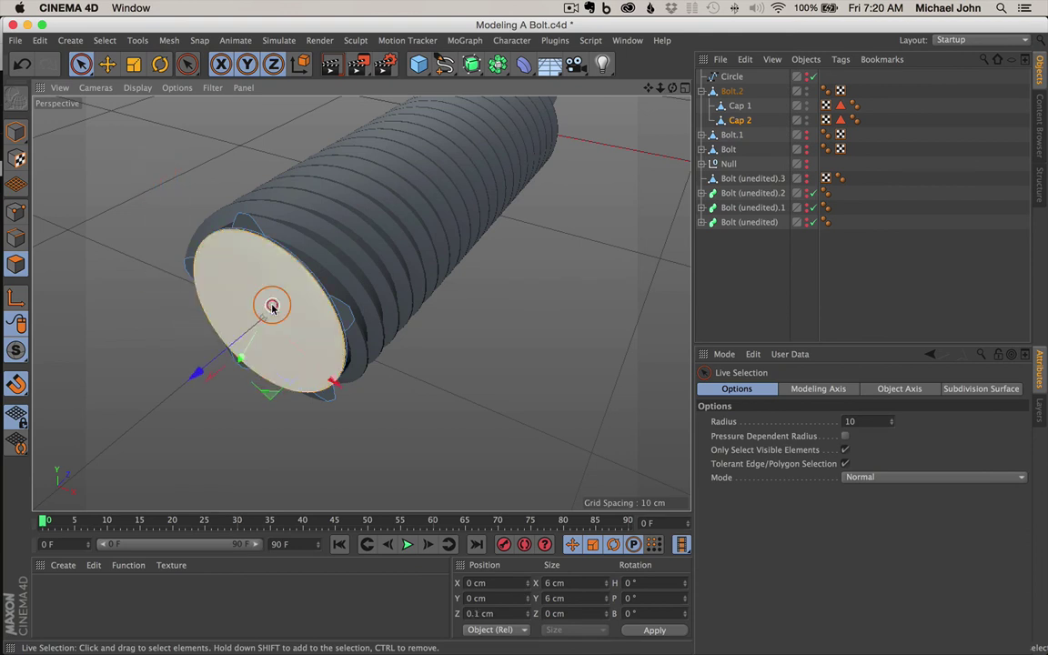
{"action": "right_click", "coordinate": [289, 286]}
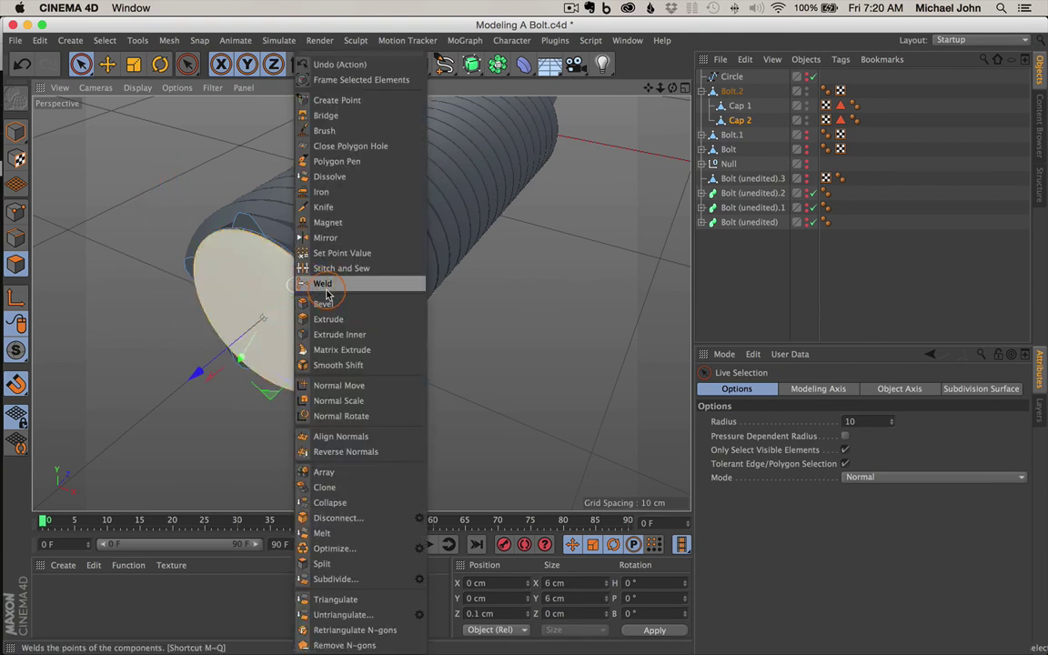
{"action": "left_click", "coordinate": [329, 320]}
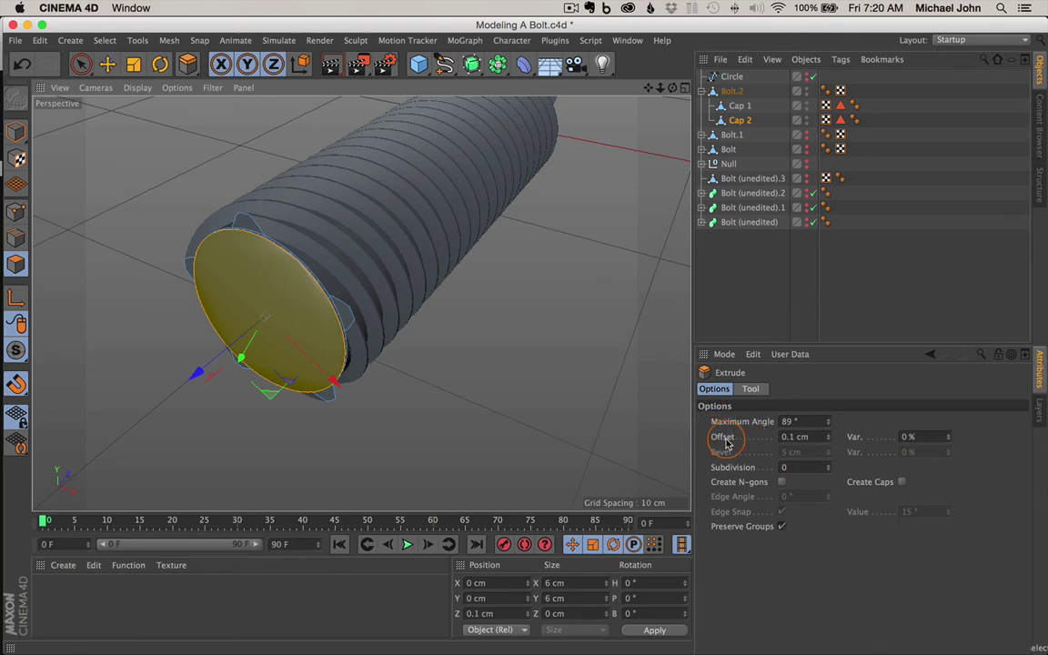
{"action": "double_click", "coordinate": [790, 437]}
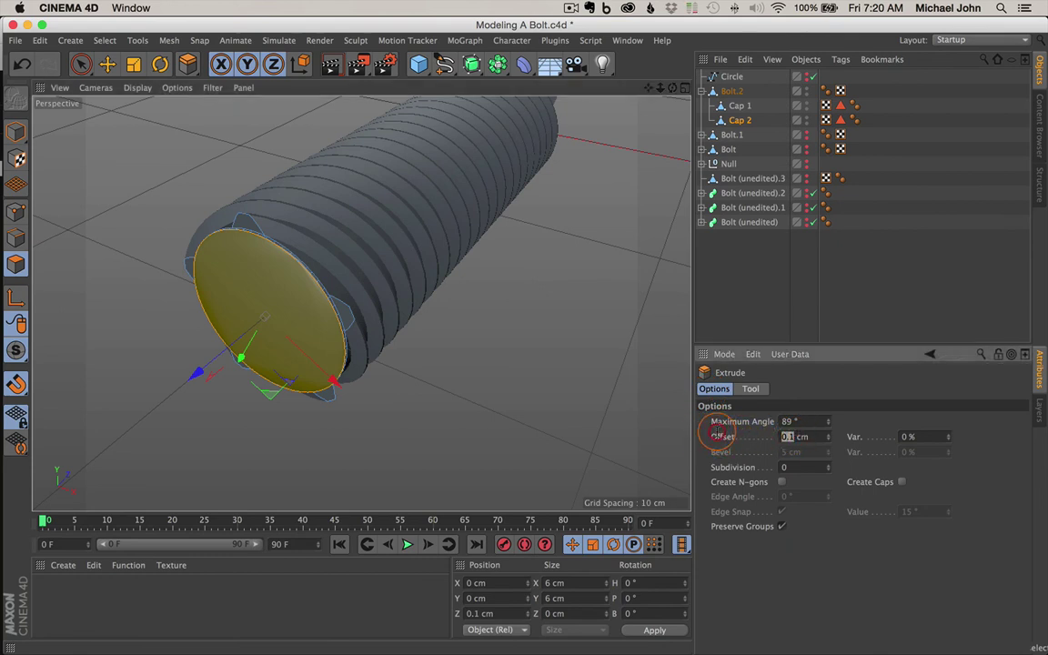
{"action": "key", "text": "Return"}
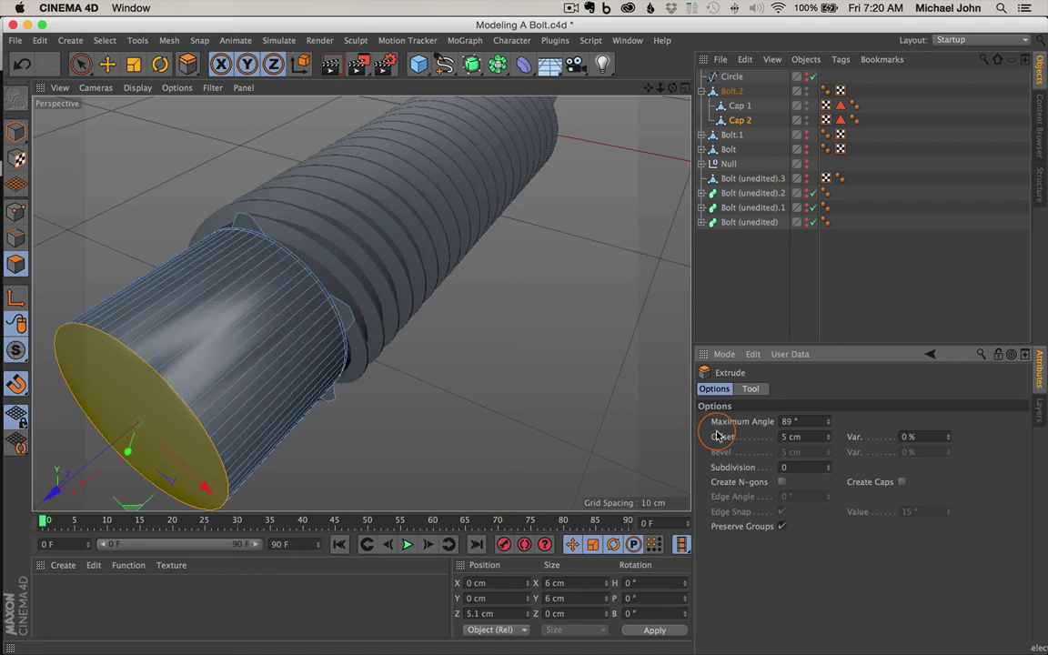
{"action": "key", "text": "space"}
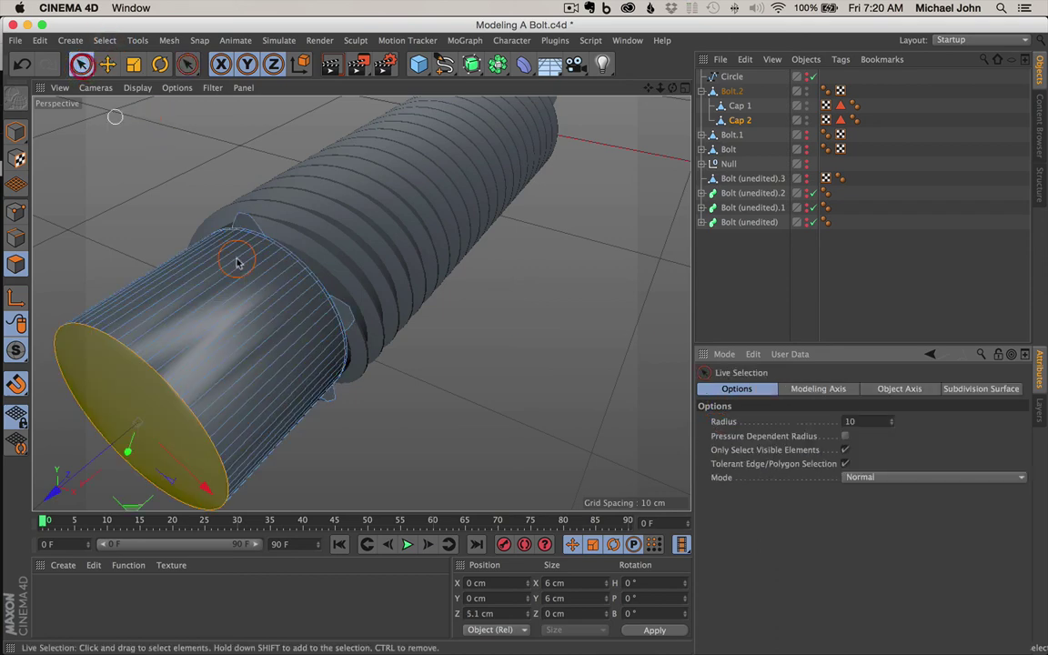
- Deselect all objects and examine the extruded cylinder's surface shading and its junction with the thread
{"action": "left_click", "coordinate": [241, 268]}
{"action": "scroll", "coordinate": [242, 271], "scroll_direction": "down", "scroll_amount": 5}
{"action": "left_click_drag", "start_coordinate": [354, 237], "coordinate": [330, 256], "text": "alt"}
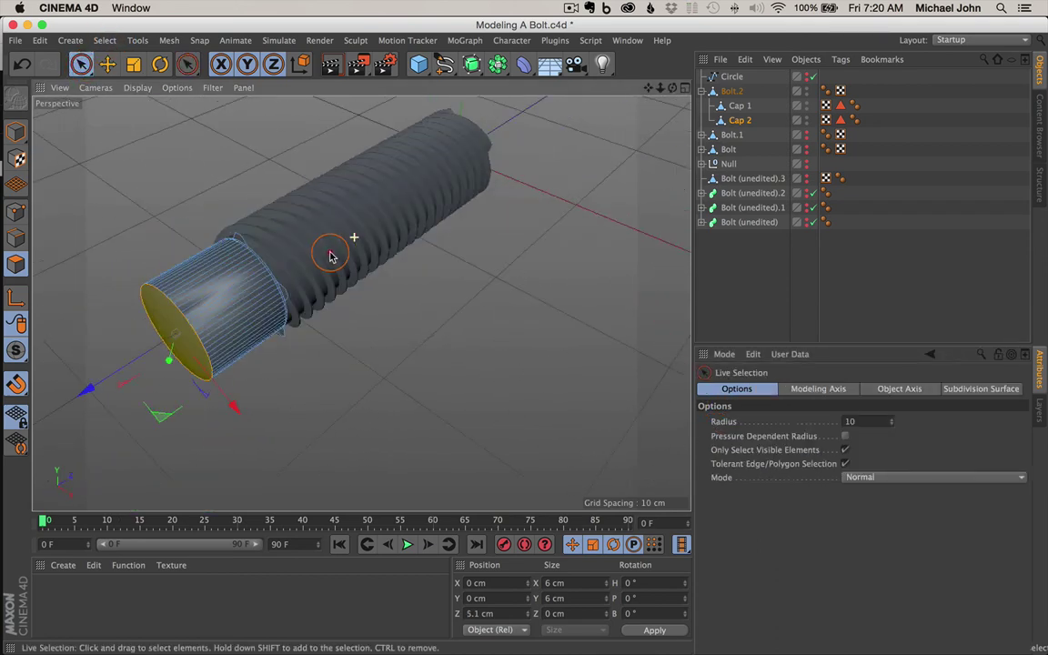
{"action": "left_click", "coordinate": [761, 263]}
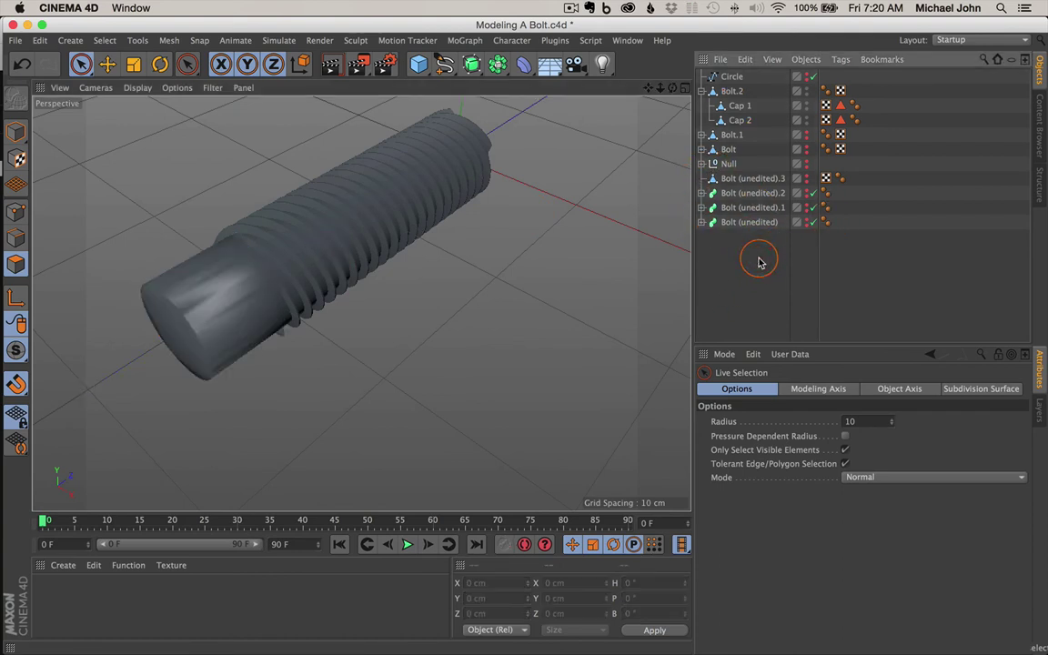
{"action": "scroll", "coordinate": [196, 309], "scroll_direction": "up", "scroll_amount": 6}
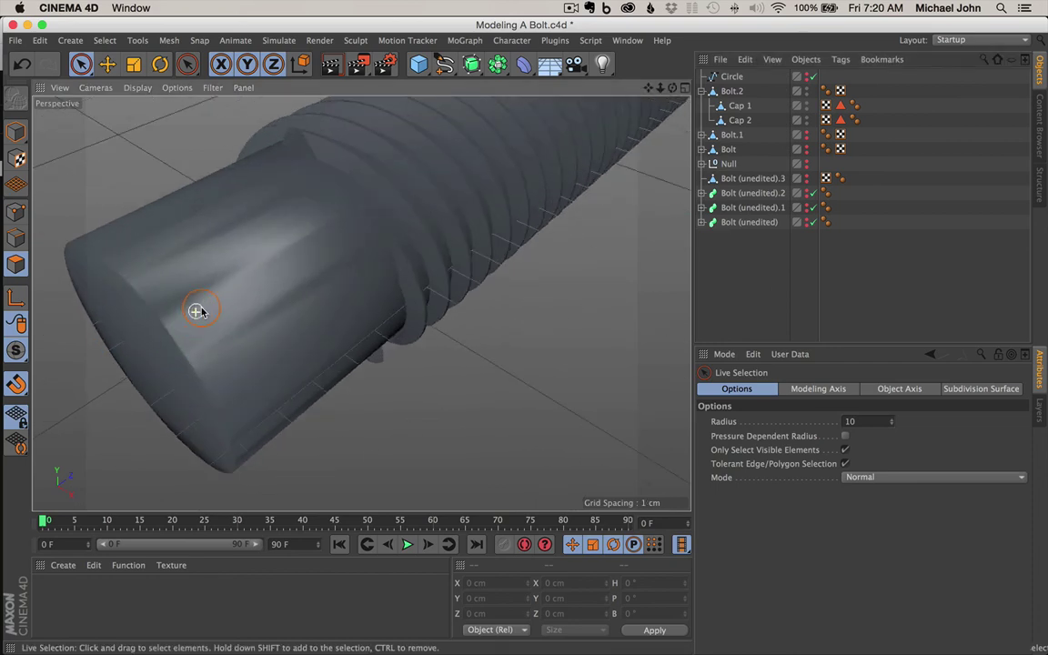
{"action": "left_click_drag", "start_coordinate": [227, 253], "coordinate": [263, 218], "text": "alt"}
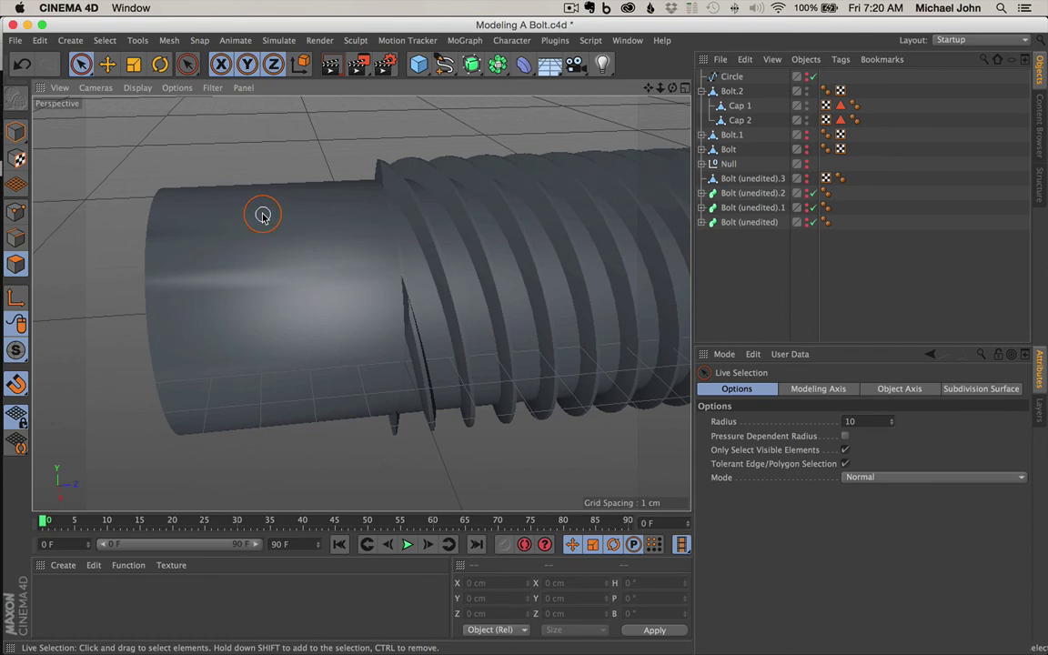
{"action": "left_click_drag", "start_coordinate": [275, 251], "coordinate": [427, 287], "text": "alt"}
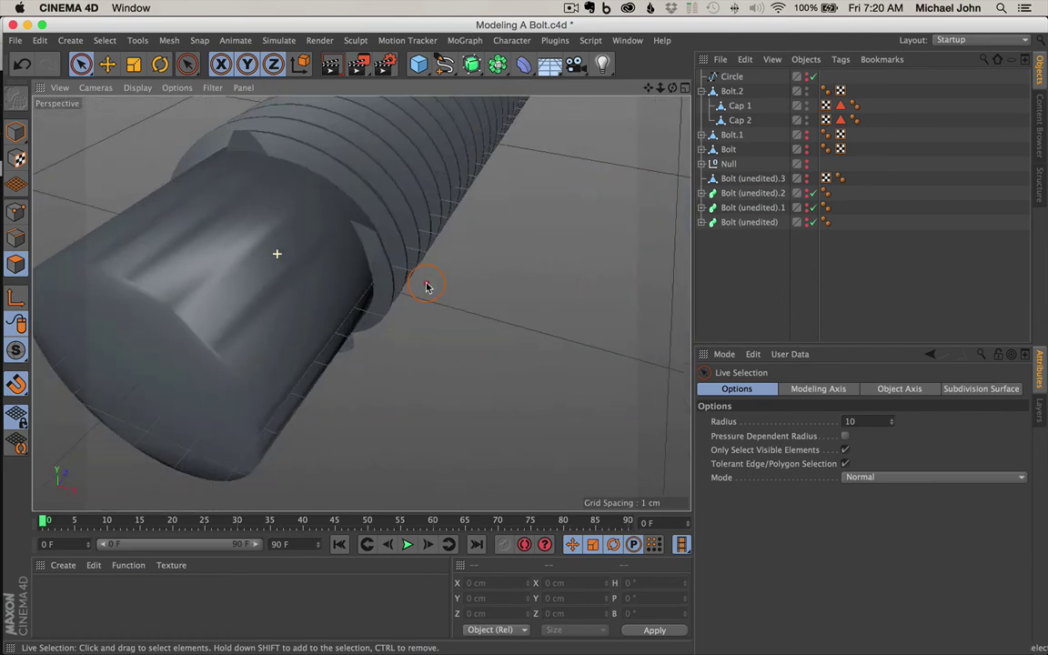
{"action": "left_click_drag", "start_coordinate": [430, 104], "coordinate": [474, 220], "text": "alt"}
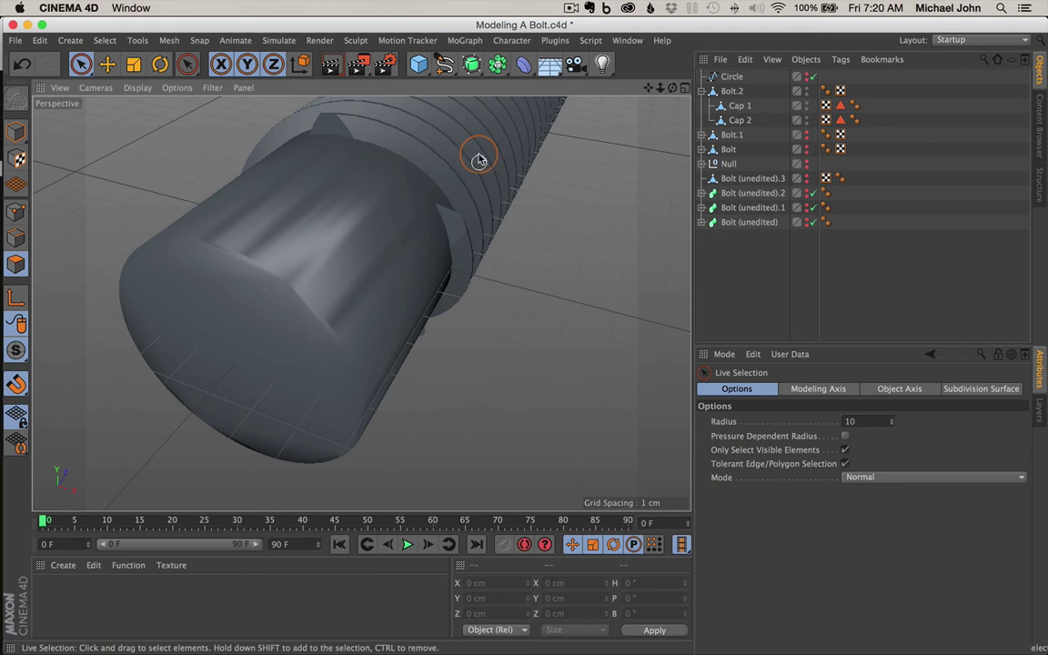
{"action": "mouse_move", "coordinate": [479, 151]}
{"action": "left_mouse_down", "text": "alt"}
{"action": "mouse_move", "coordinate": [397, 160]}
{"action": "mouse_move", "coordinate": [449, 144]}
{"action": "mouse_move", "coordinate": [479, 150]}
{"action": "mouse_move", "coordinate": [466, 159]}
{"action": "left_mouse_up", "text": "alt"}
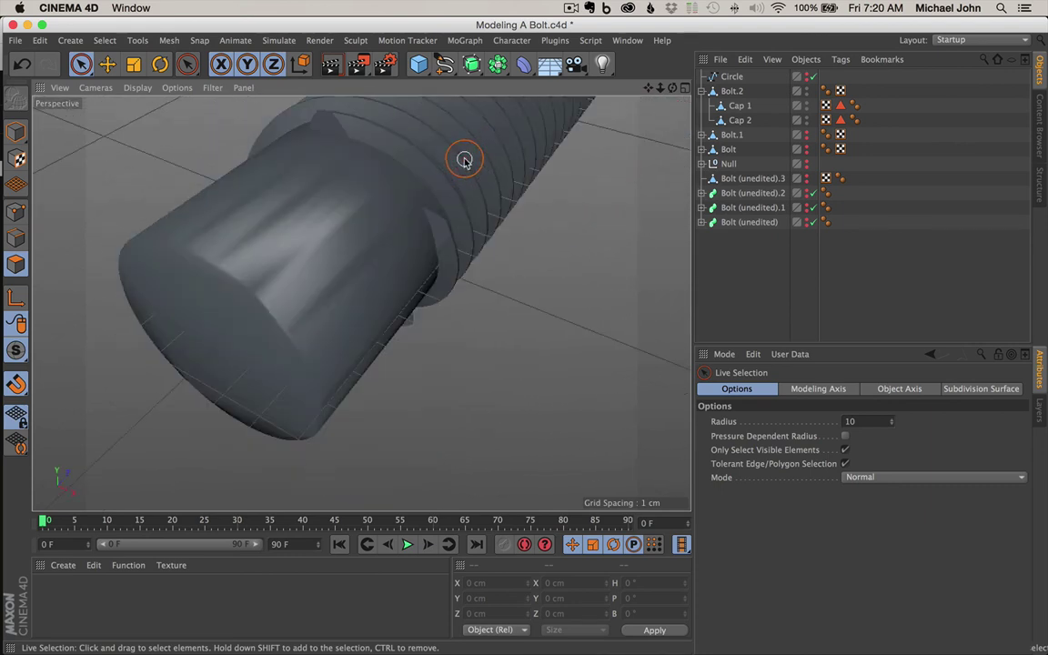
- Select the Cap 2 object and clear the selection of its circular end polygon
{"action": "left_click", "coordinate": [767, 120]}
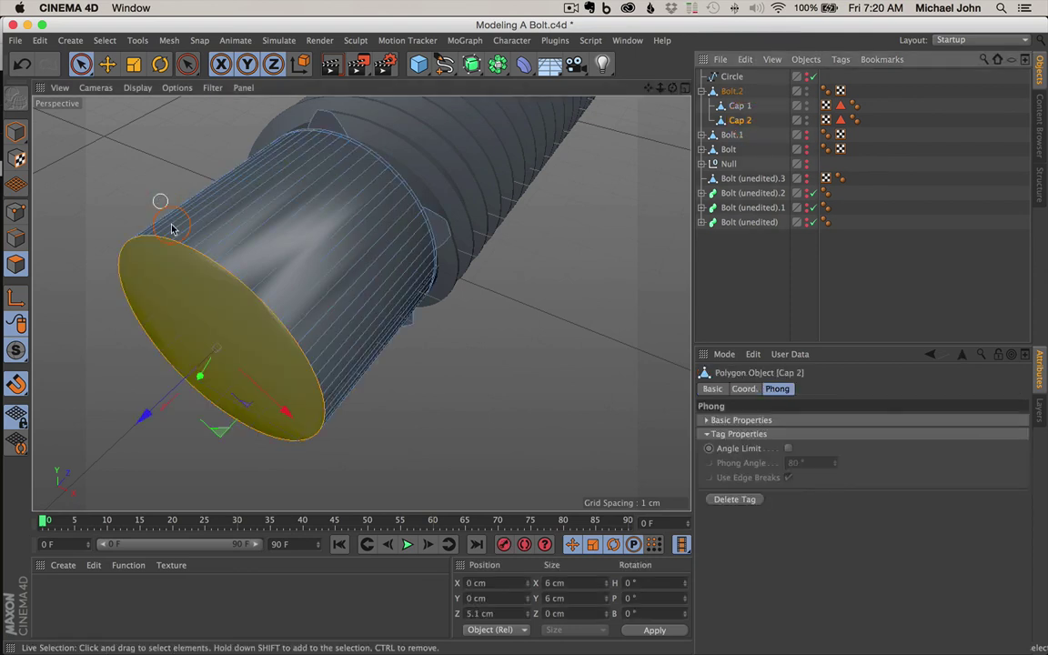
{"action": "left_click_drag", "start_coordinate": [648, 88], "coordinate": [531, 336]}
{"action": "left_click_drag", "start_coordinate": [492, 206], "coordinate": [441, 182], "text": "alt"}
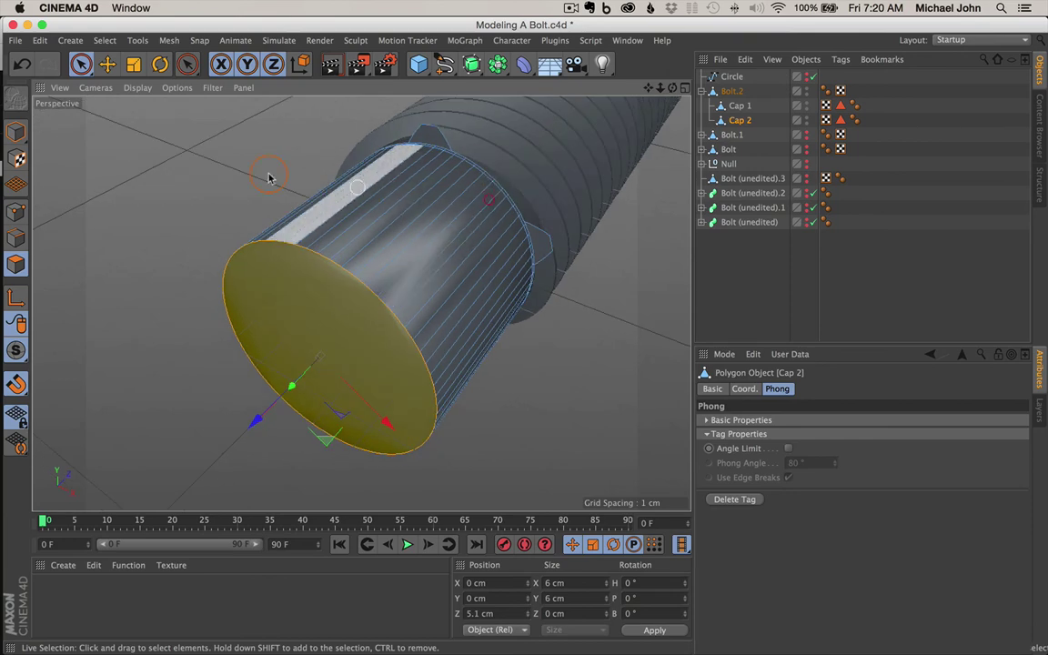
{"action": "left_click", "coordinate": [222, 154]}
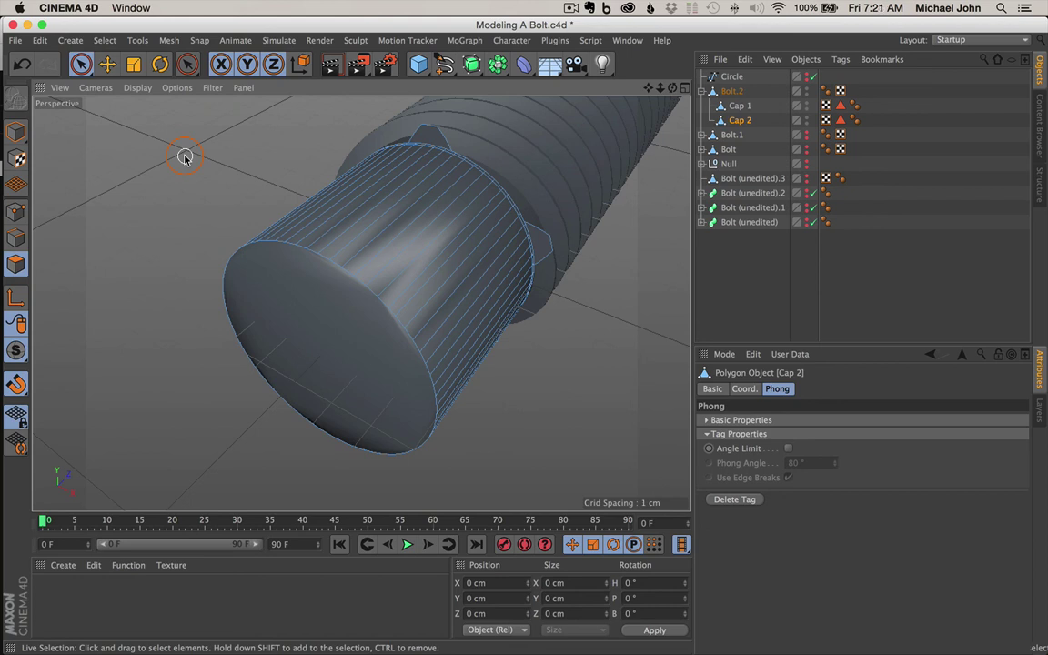
- Loop-select the side polygons around Cap 2's extruded cylinder, extrude them outward with a 3.5 cm offset, and deselect them
{"action": "key", "text": "u"}
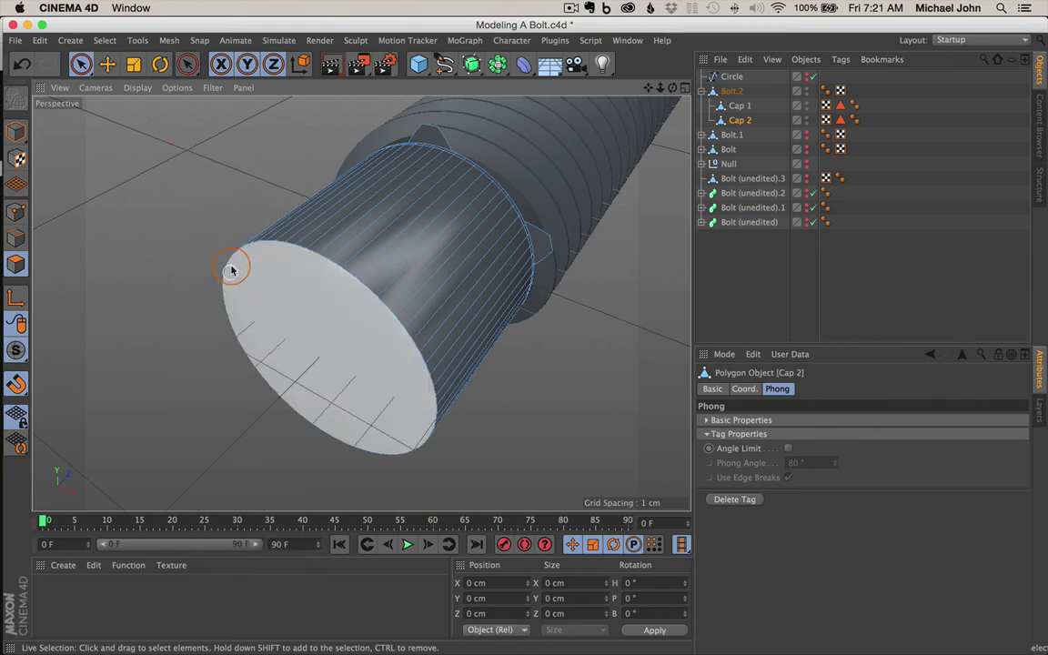
{"action": "key", "text": "l"}
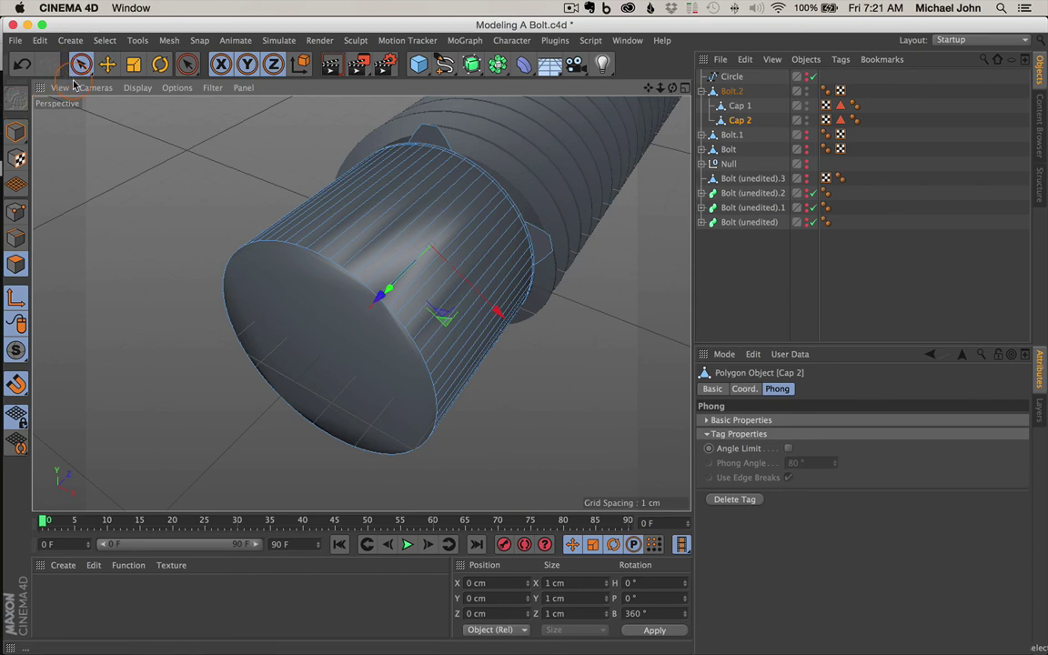
{"action": "key", "text": "l"}
{"action": "key", "text": "u"}
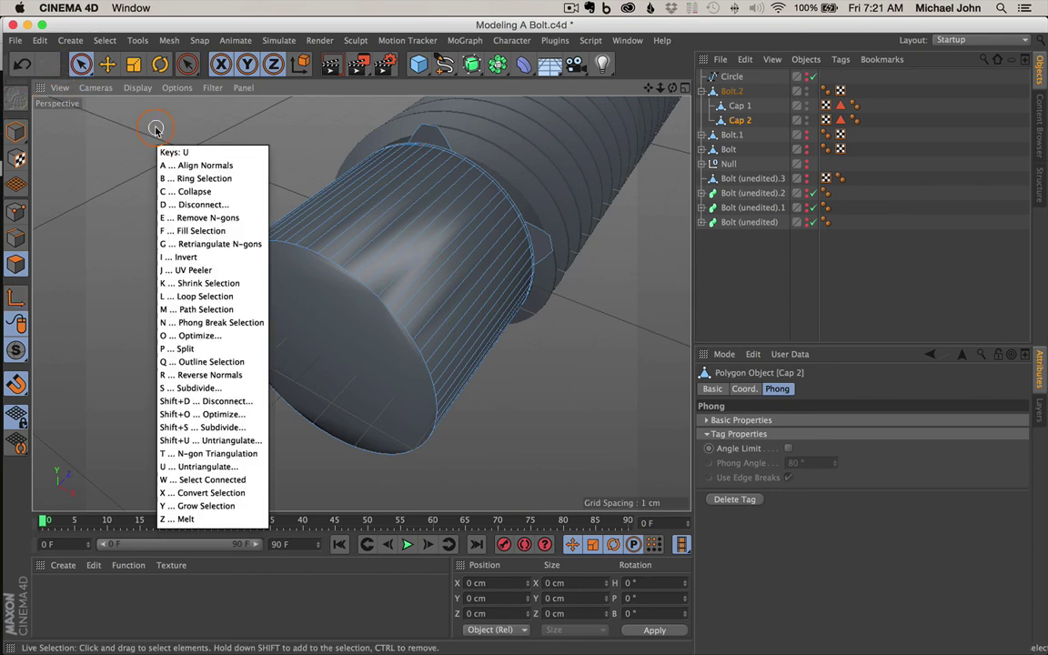
{"action": "key", "text": "l"}
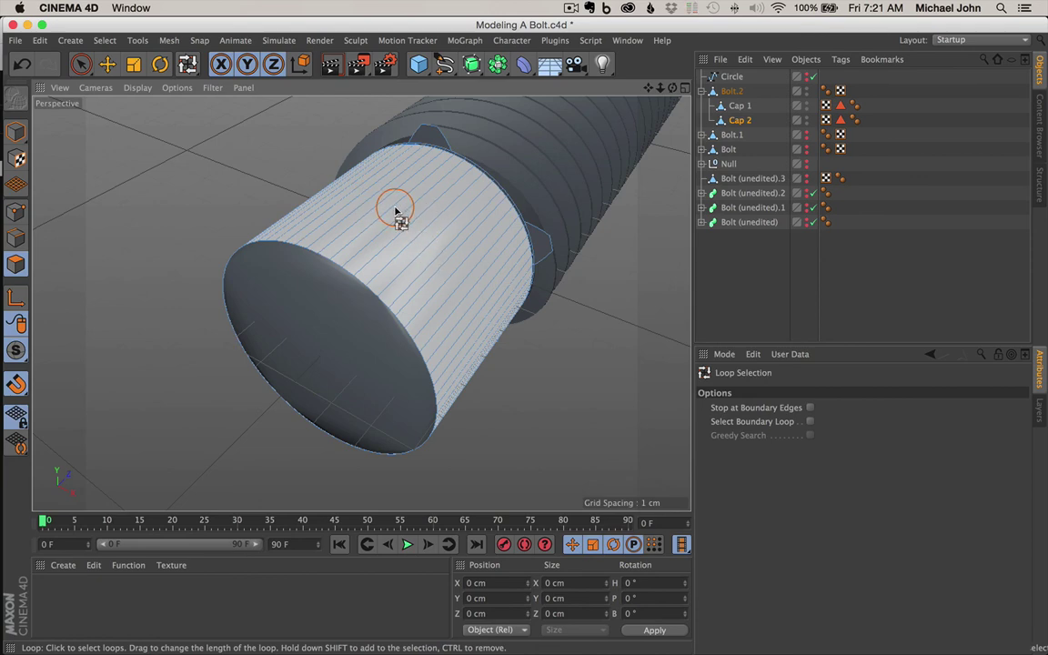
{"action": "left_click", "coordinate": [420, 218]}
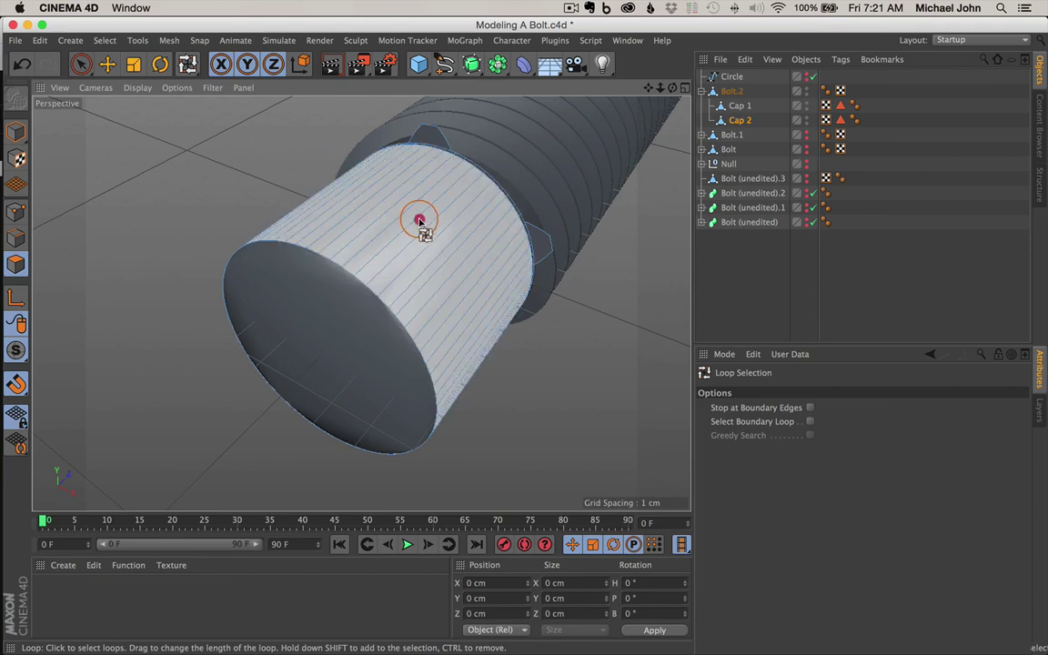
{"action": "mouse_move", "coordinate": [398, 250]}
{"action": "left_mouse_down", "text": "alt"}
{"action": "mouse_move", "coordinate": [424, 246]}
{"action": "mouse_move", "coordinate": [404, 252]}
{"action": "left_mouse_up", "text": "alt"}
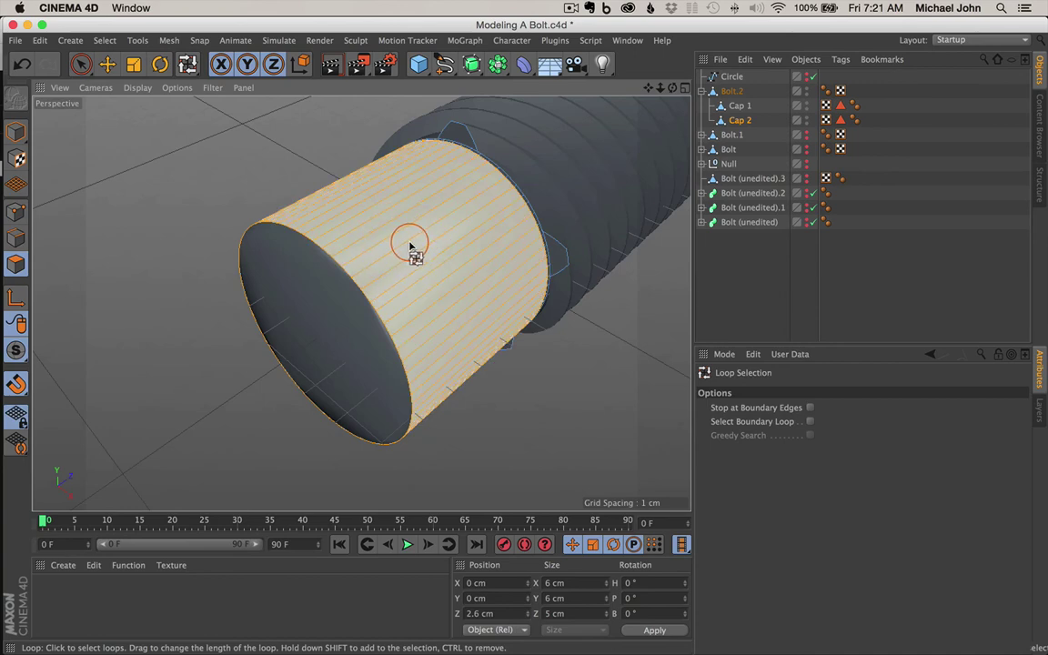
{"action": "right_click", "coordinate": [405, 246]}
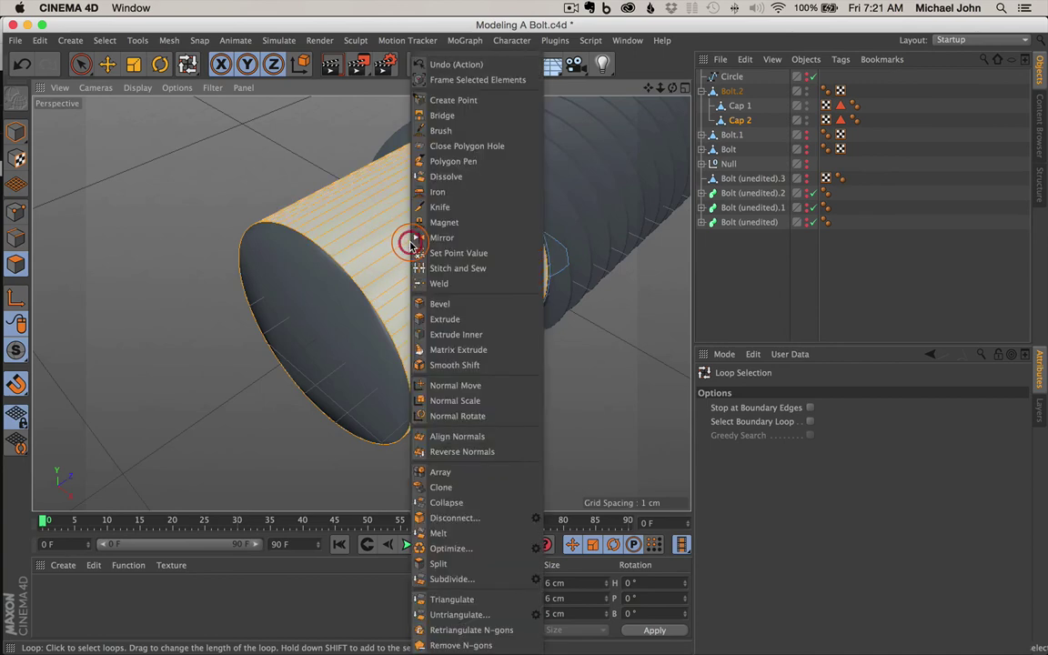
{"action": "left_click", "coordinate": [452, 319]}
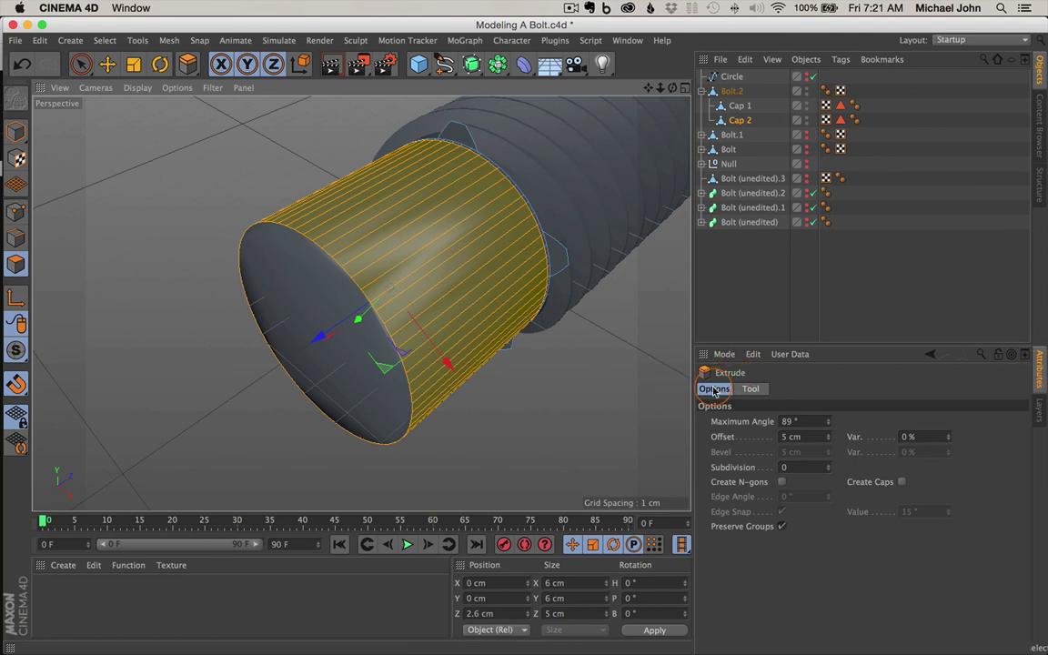
{"action": "double_click", "coordinate": [788, 437]}
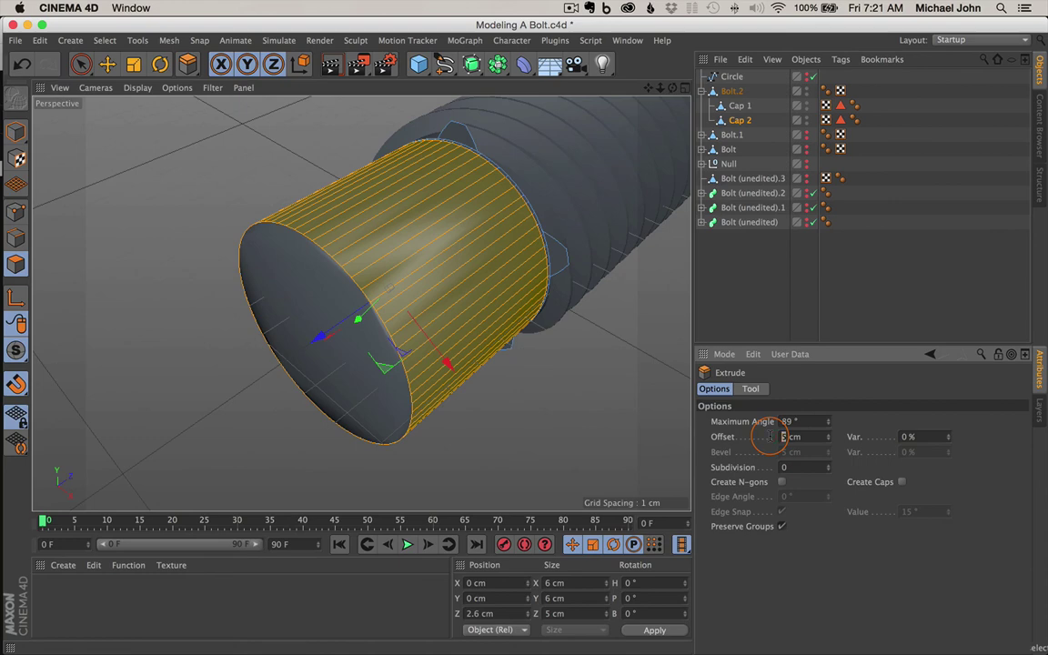
{"action": "key", "text": "Return"}
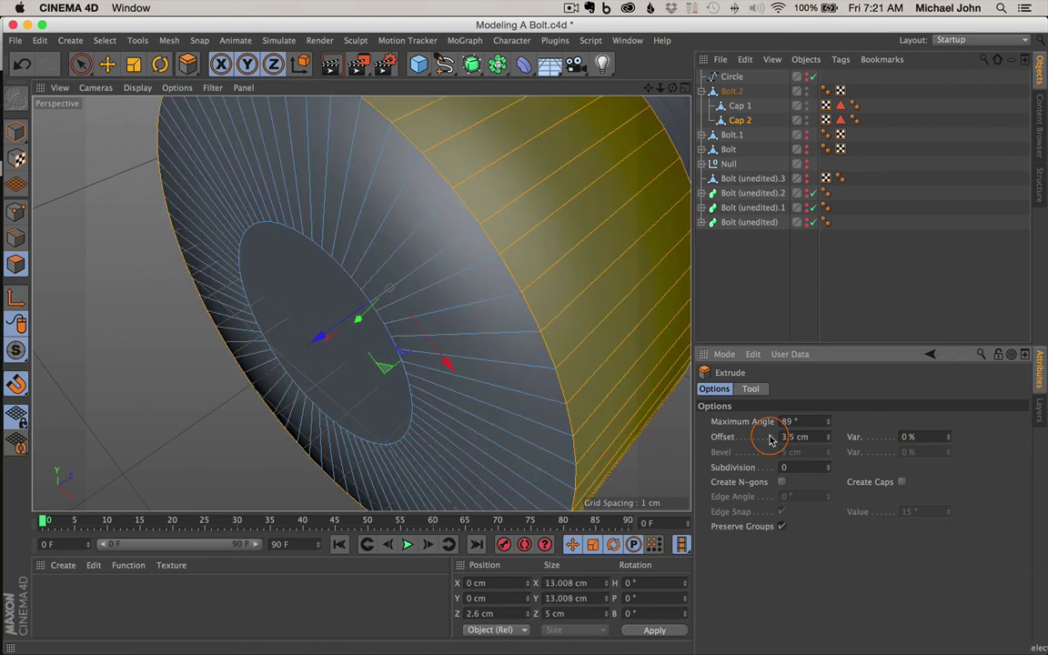
{"action": "scroll", "coordinate": [538, 292], "scroll_direction": "down", "scroll_amount": 10}
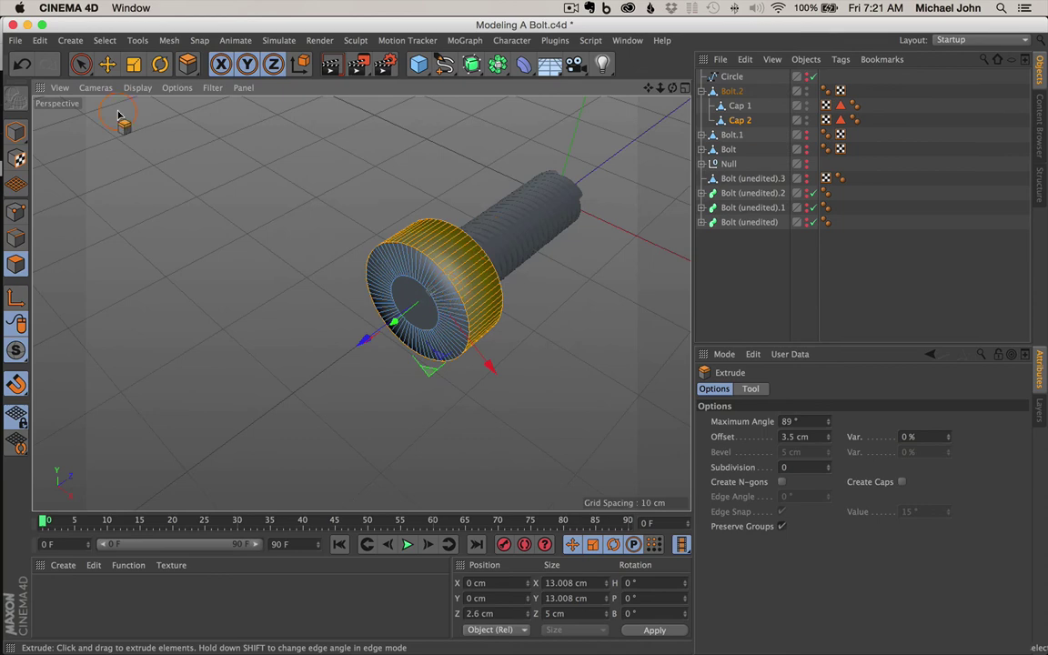
{"action": "left_click", "coordinate": [80, 64]}
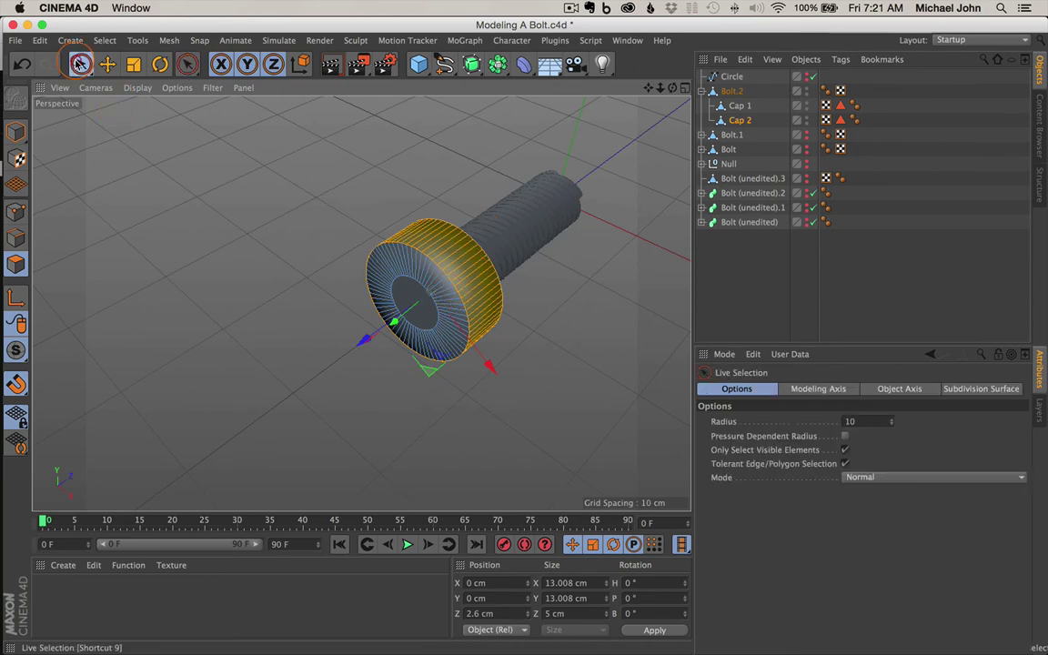
{"action": "left_click", "coordinate": [256, 186]}
- Loop-select the ring of polygons on the bolt head's outer end face, around the central circle, and melt them together
{"action": "left_click_drag", "start_coordinate": [619, 253], "coordinate": [494, 230], "text": "alt"}
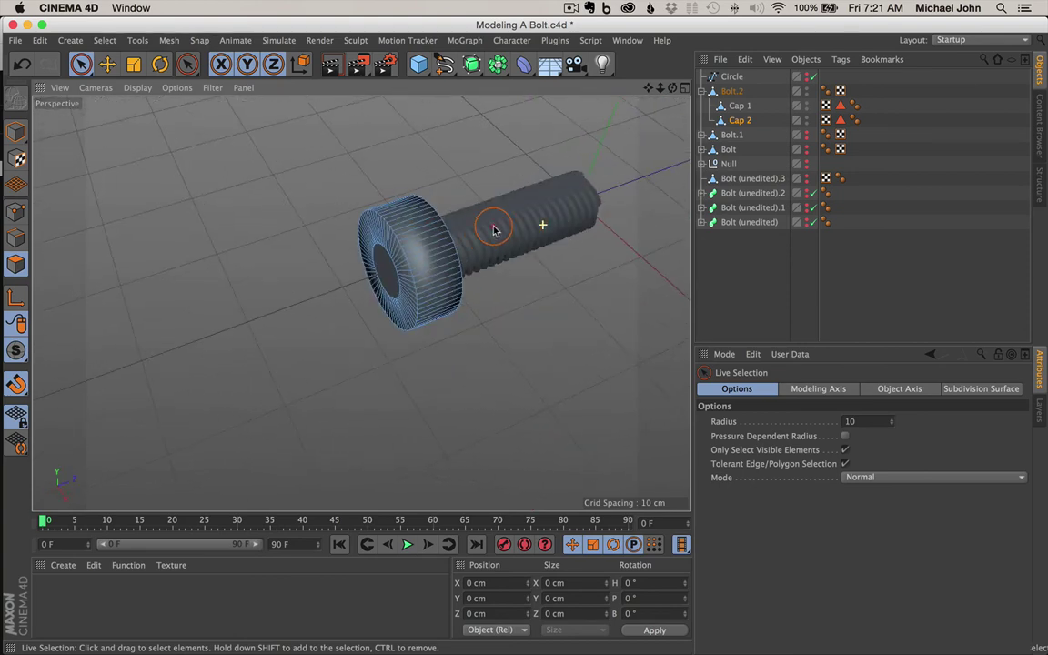
{"action": "left_click_drag", "start_coordinate": [648, 88], "coordinate": [611, 101]}
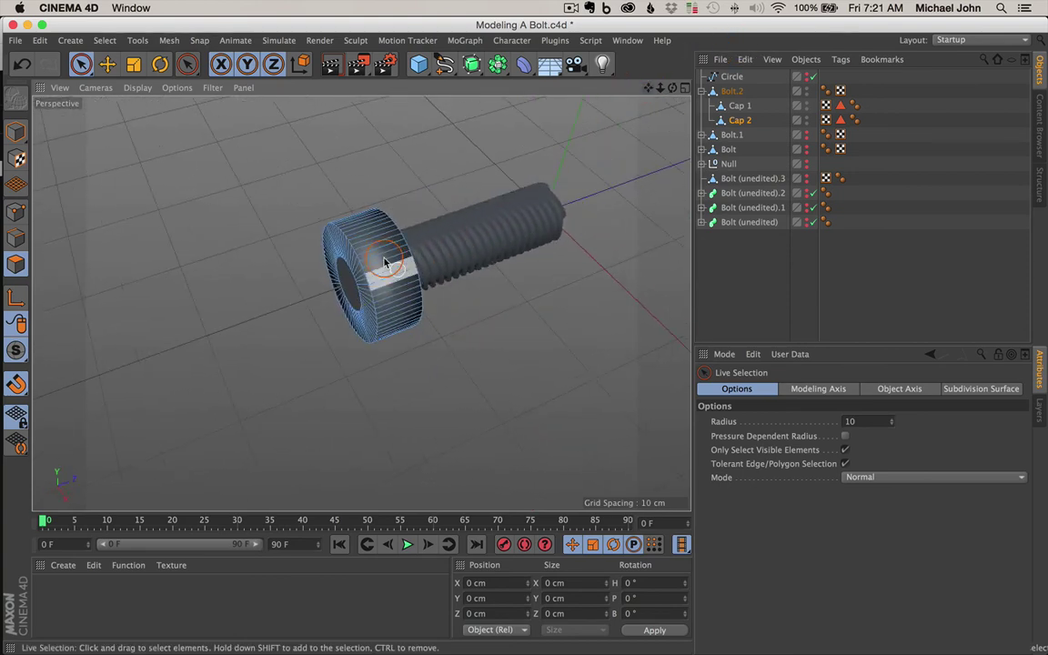
{"action": "left_click_drag", "start_coordinate": [383, 262], "coordinate": [492, 234], "text": "alt"}
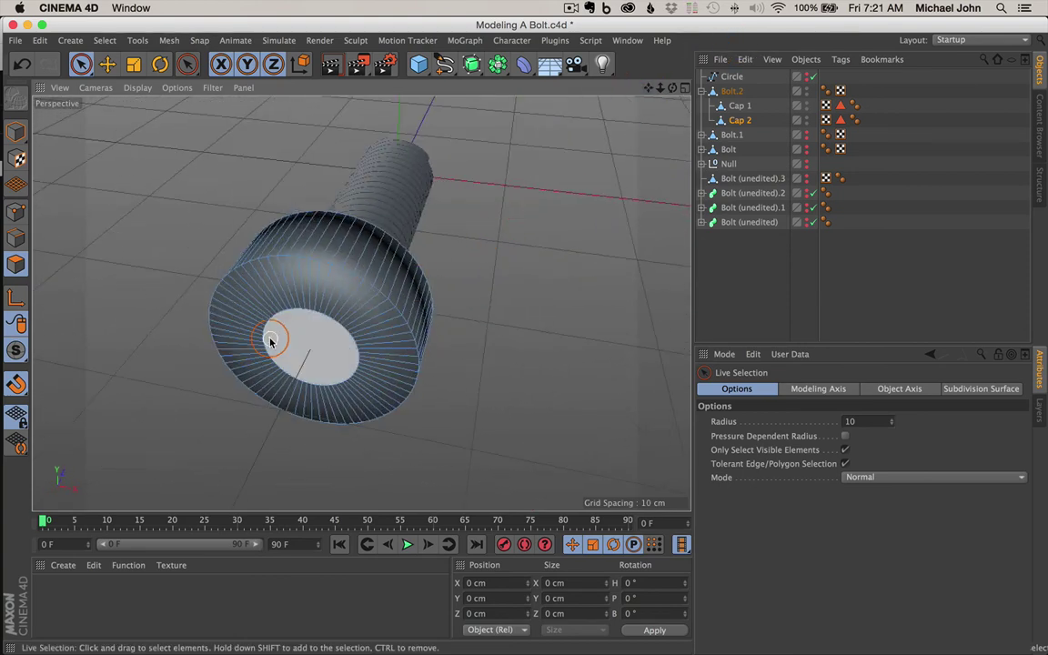
{"action": "scroll", "coordinate": [270, 341], "scroll_direction": "up", "scroll_amount": 3}
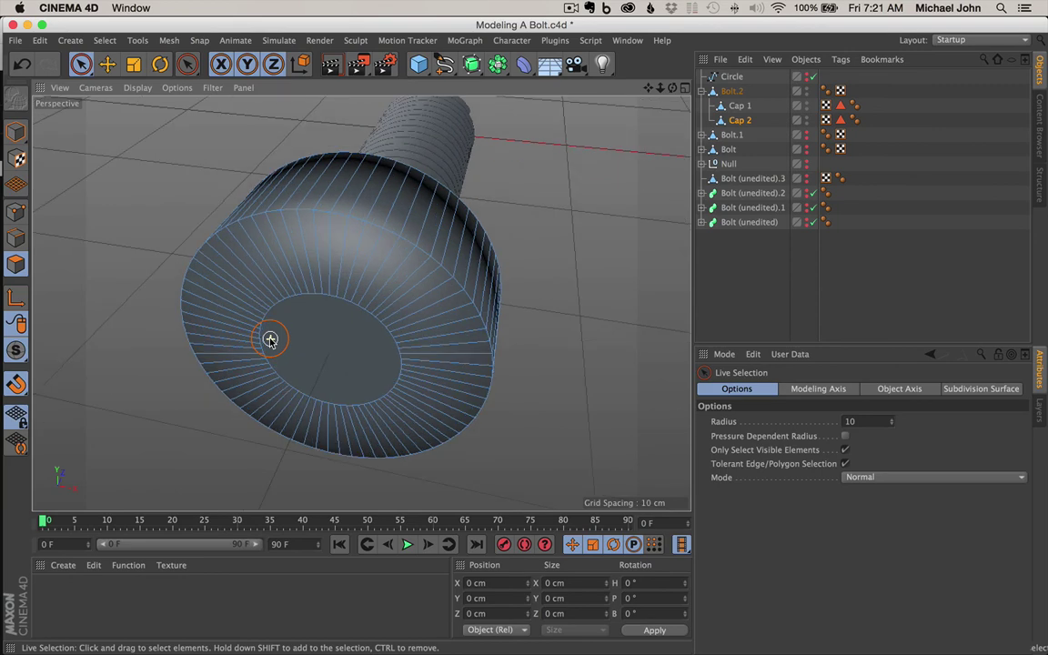
{"action": "left_click", "coordinate": [16, 265]}
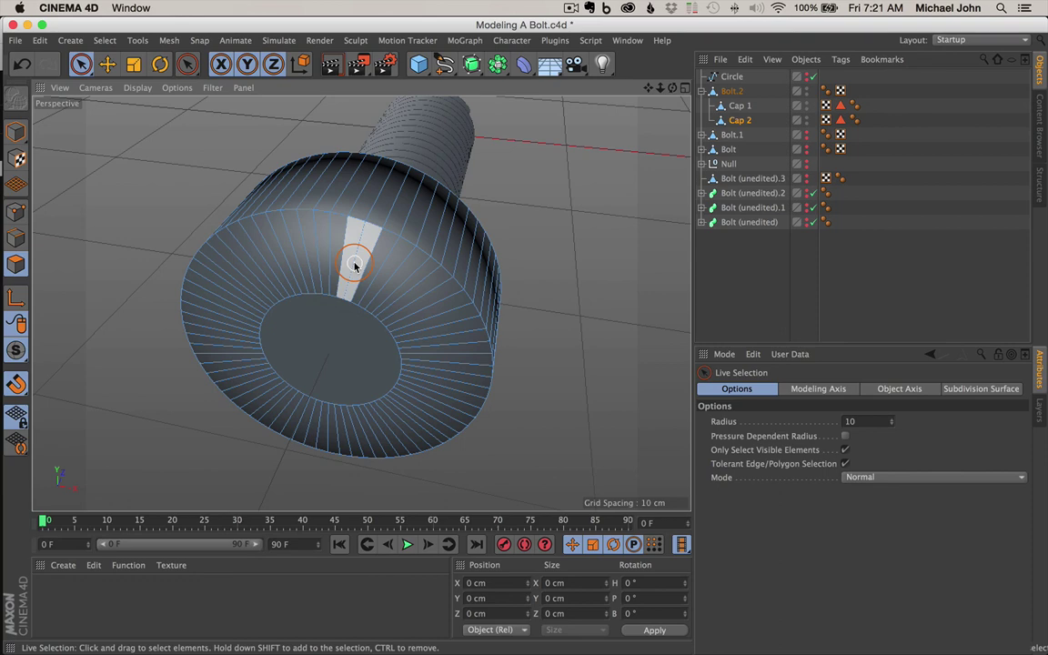
{"action": "key", "text": "u"}
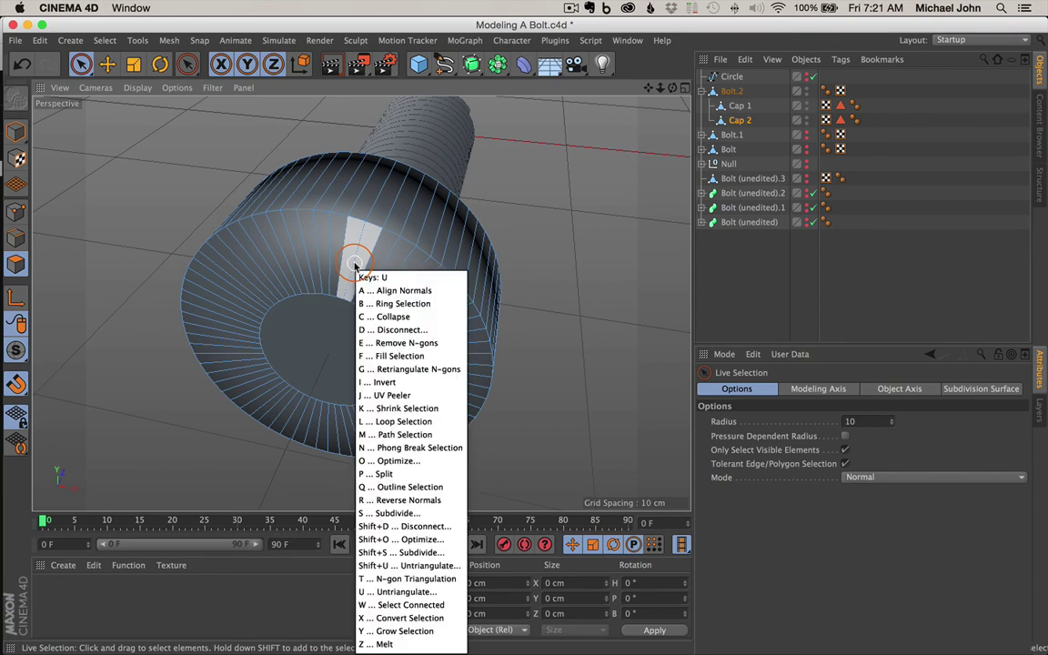
{"action": "key", "text": "l"}
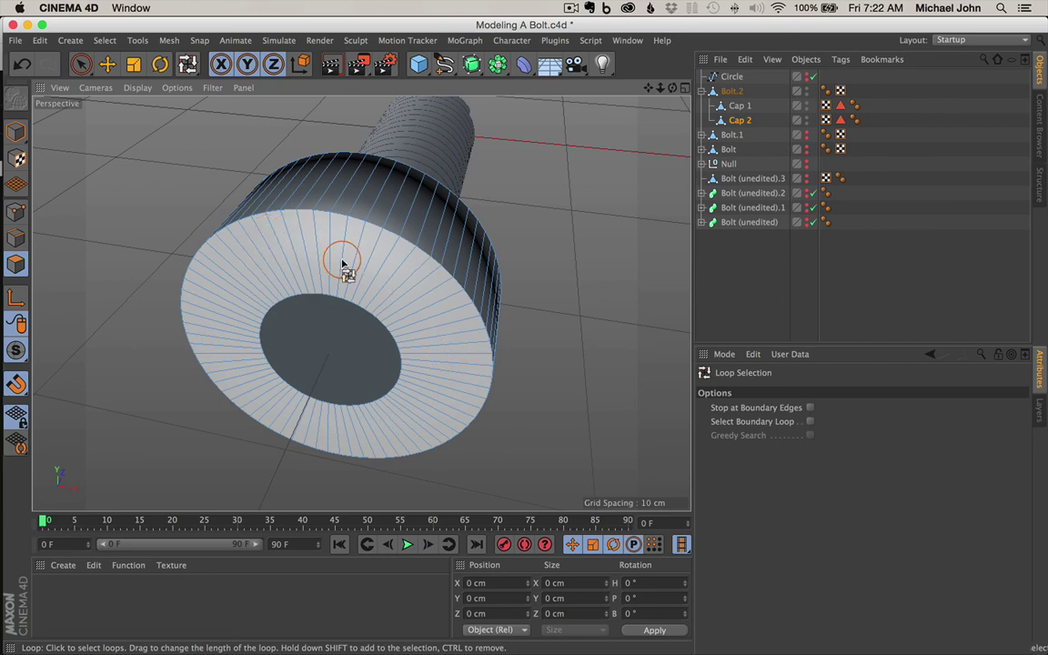
{"action": "left_click", "coordinate": [385, 277]}
{"action": "left_click_drag", "start_coordinate": [397, 286], "coordinate": [402, 281], "text": "alt"}
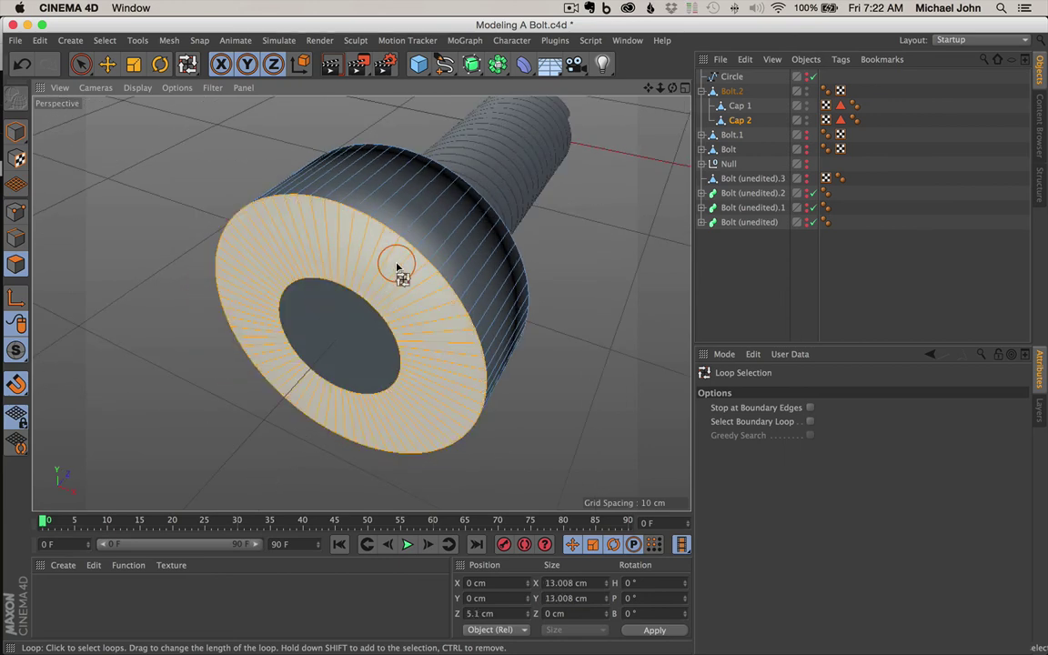
{"action": "right_click", "coordinate": [397, 266]}
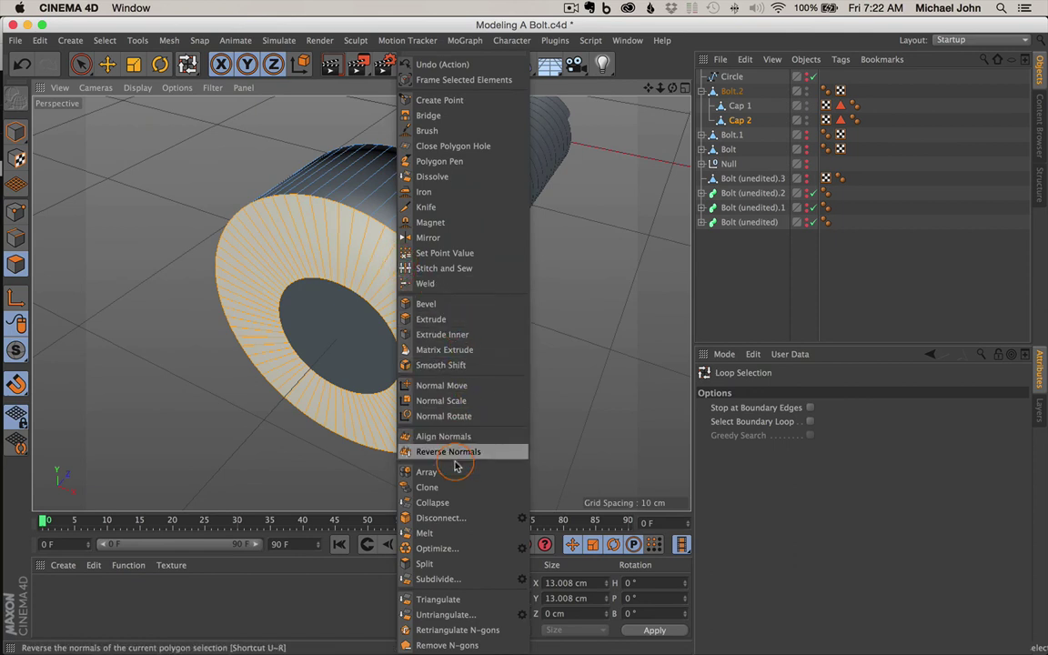
{"action": "left_click", "coordinate": [448, 535]}
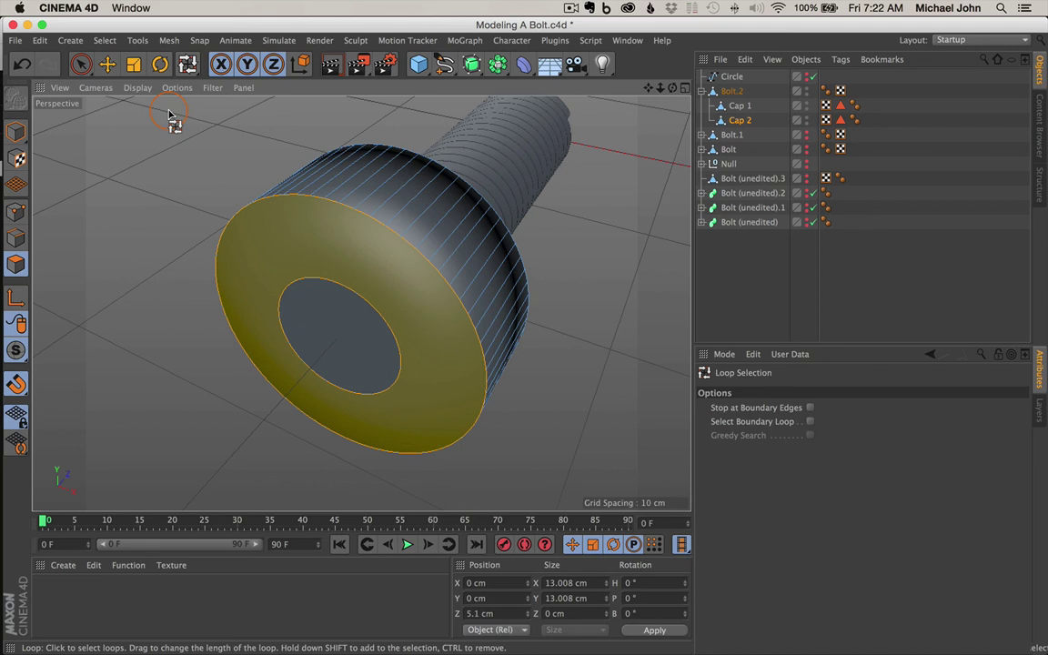
- Switch to edge editing and loop-select the outer rim edge of the bolt head's end face on Cap 2
{"action": "left_click", "coordinate": [81, 64]}
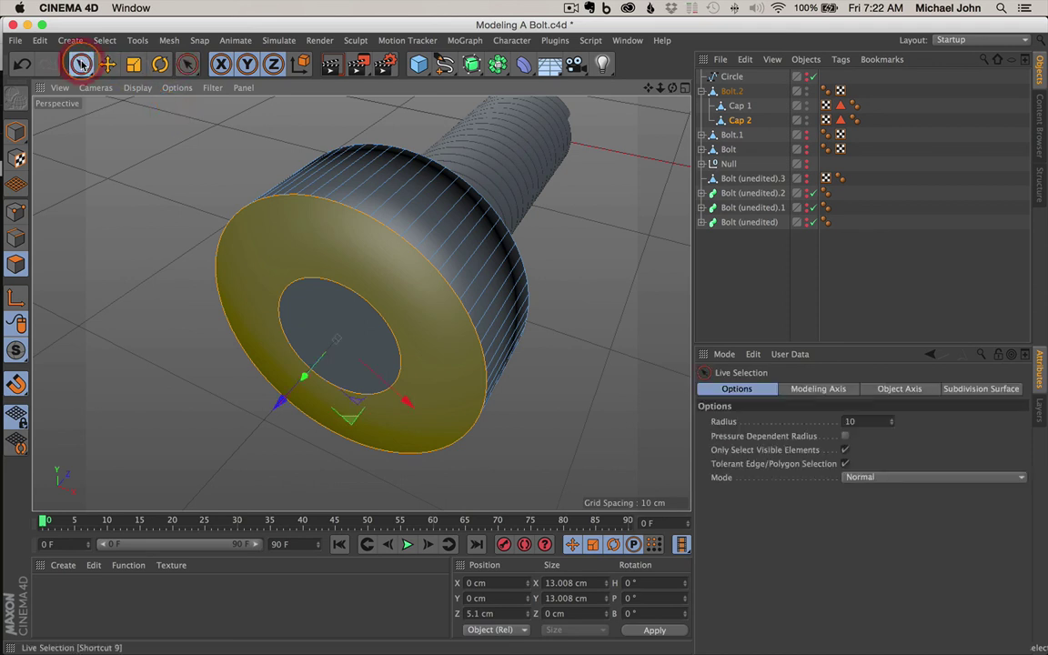
{"action": "left_click", "coordinate": [15, 239]}
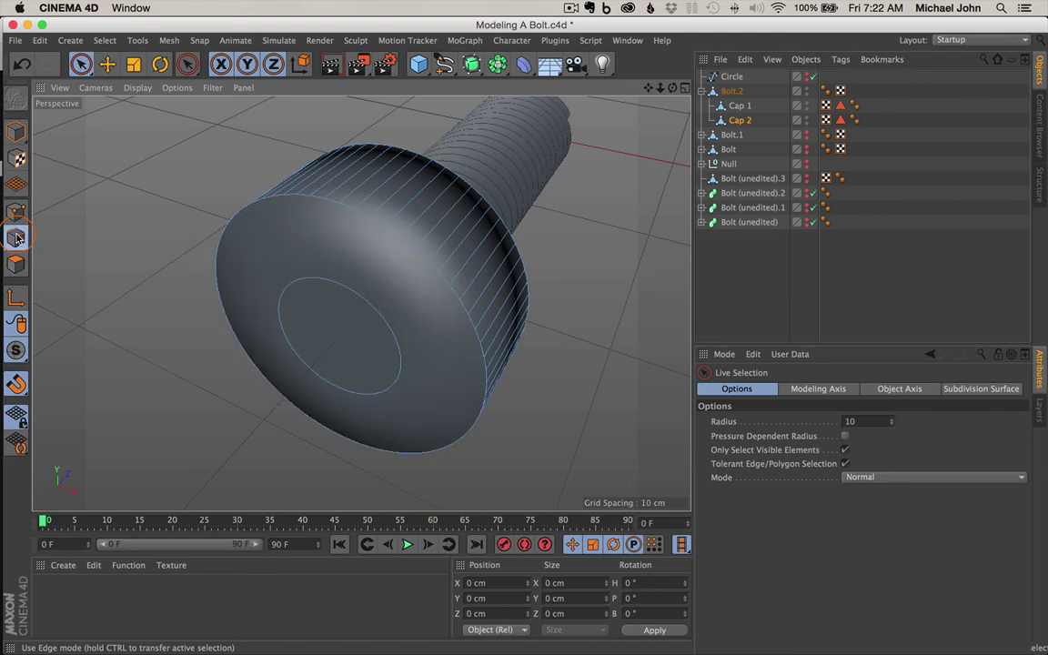
{"action": "left_click_drag", "start_coordinate": [424, 271], "coordinate": [386, 271], "text": "alt"}
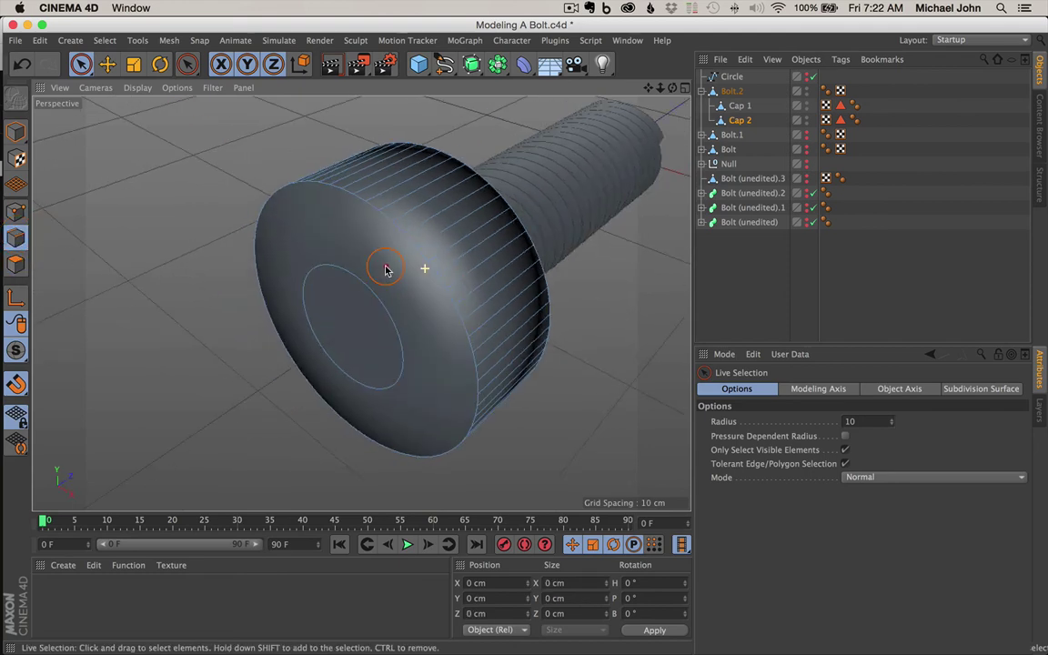
{"action": "scroll", "coordinate": [421, 265], "scroll_direction": "up", "scroll_amount": 3}
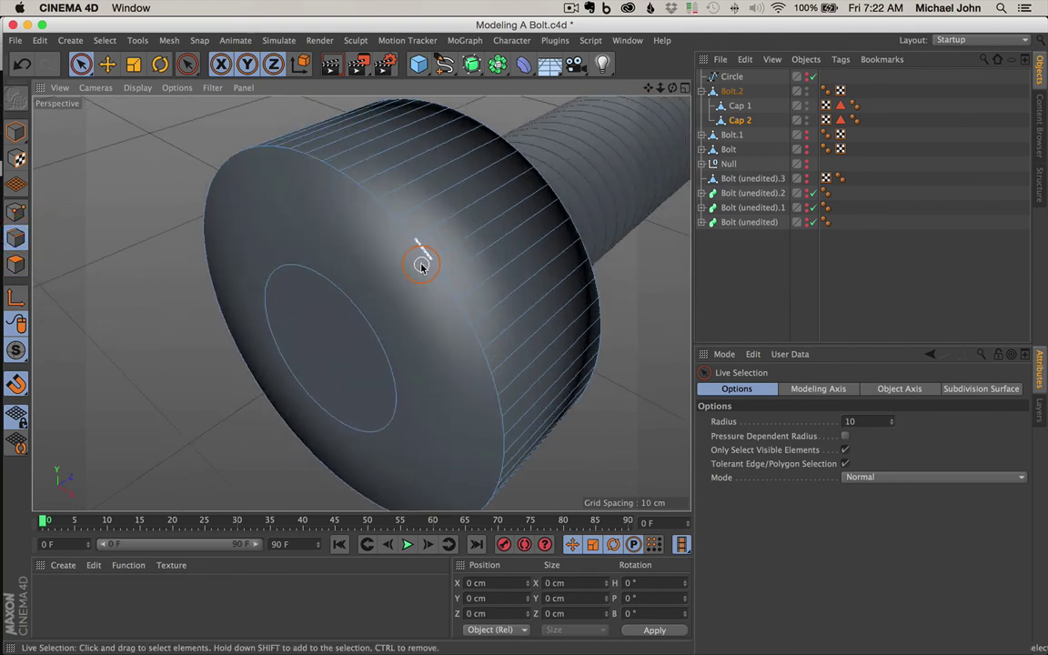
{"action": "key", "text": "u"}
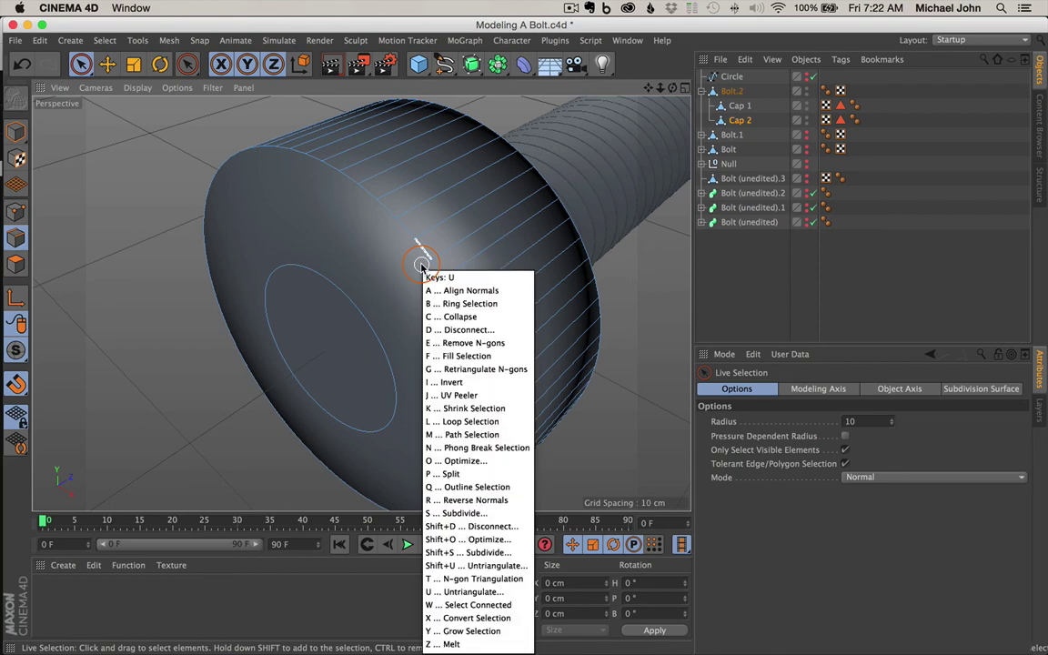
{"action": "key", "text": "l"}
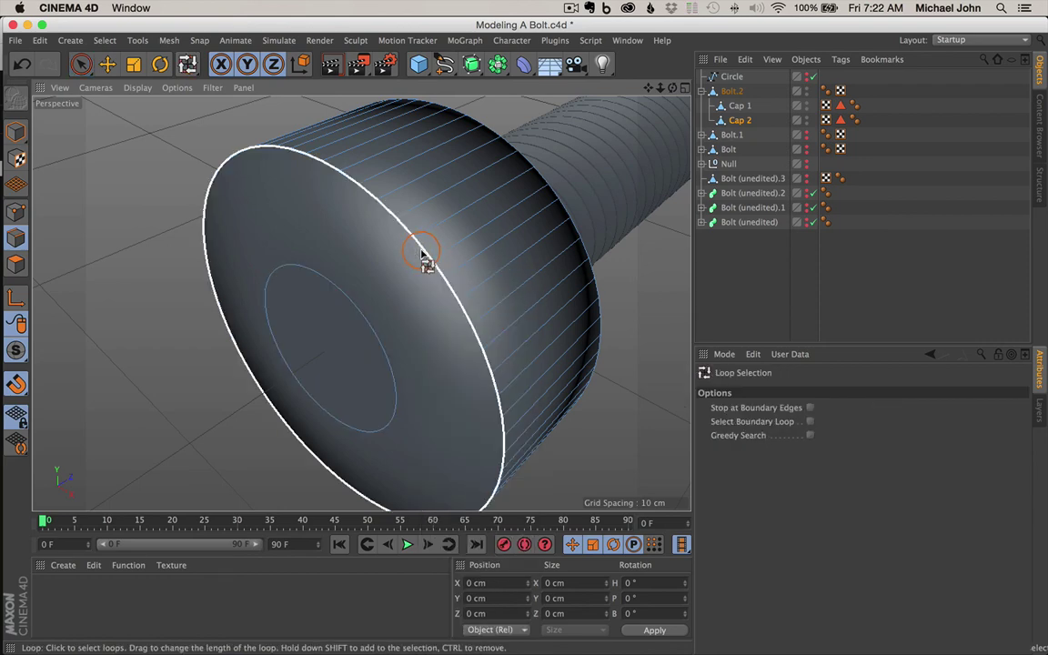
{"action": "left_click", "coordinate": [423, 257]}
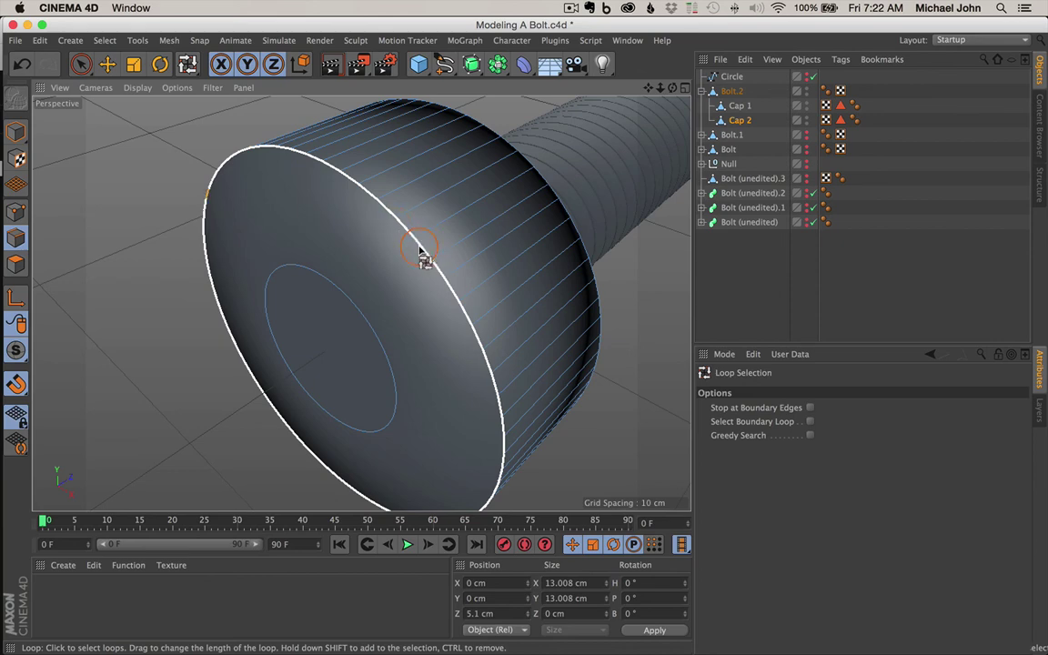
{"action": "scroll", "coordinate": [421, 262], "scroll_direction": "down", "scroll_amount": 4}
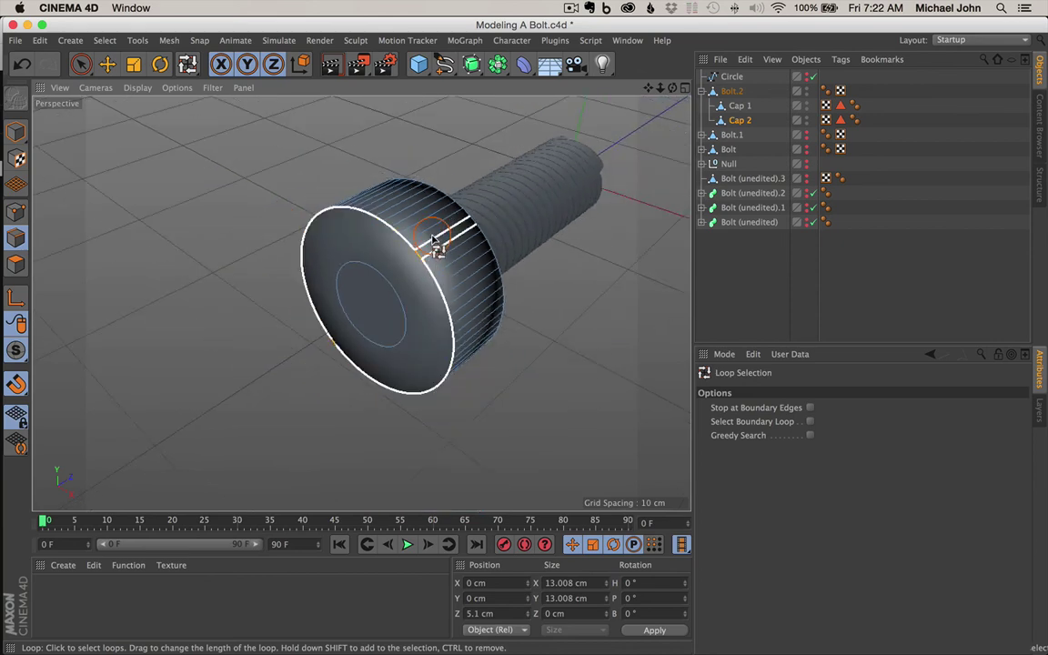
{"action": "scroll", "coordinate": [430, 240], "scroll_direction": "up", "scroll_amount": 4}
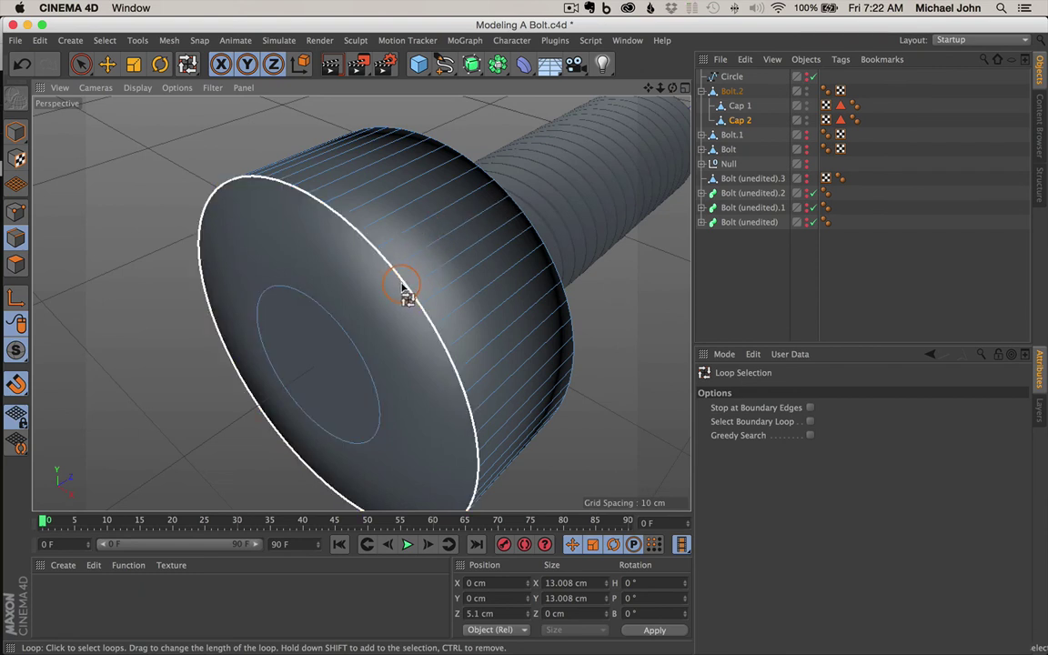
{"action": "left_click_drag", "start_coordinate": [404, 289], "coordinate": [417, 292]}
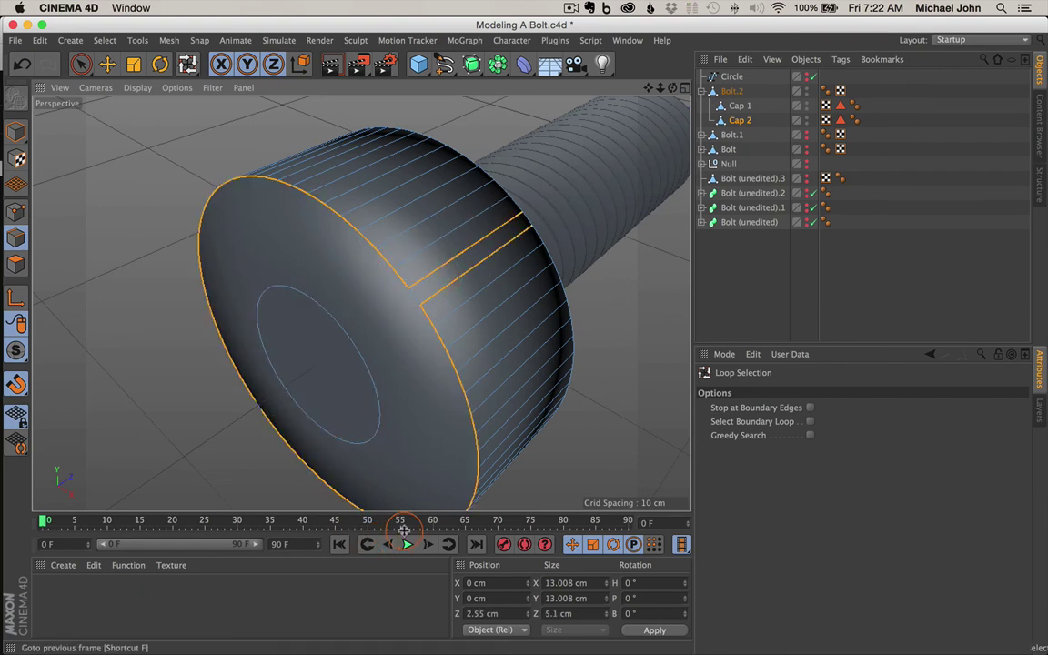
{"action": "left_click", "coordinate": [412, 303]}
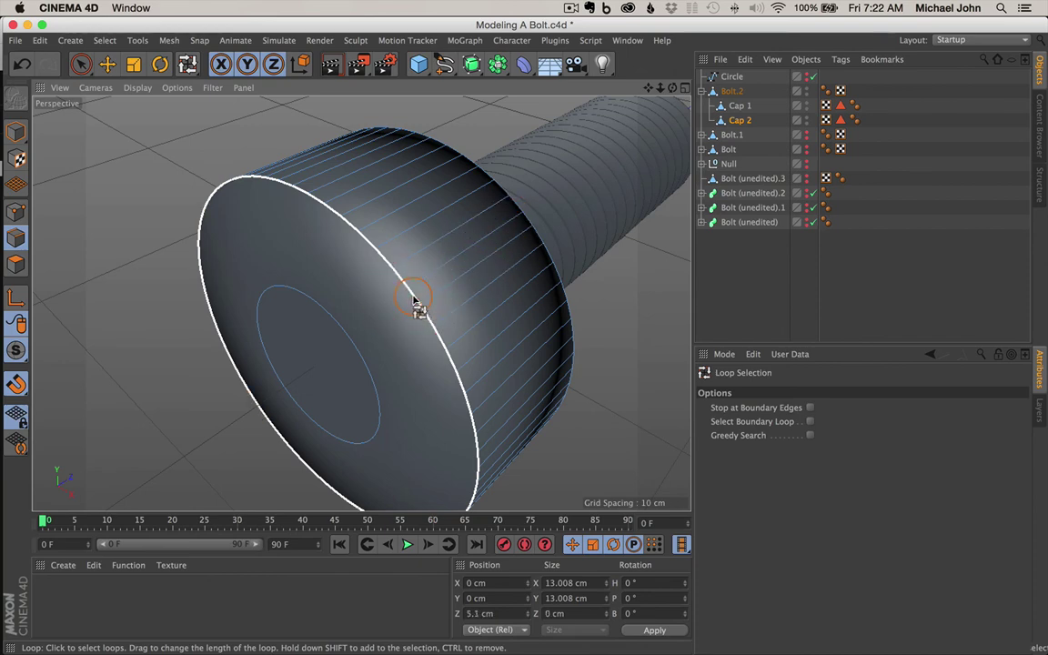
{"action": "scroll", "coordinate": [493, 341], "scroll_direction": "down", "scroll_amount": 5}
{"action": "scroll", "coordinate": [496, 339], "scroll_direction": "up", "scroll_amount": 8}
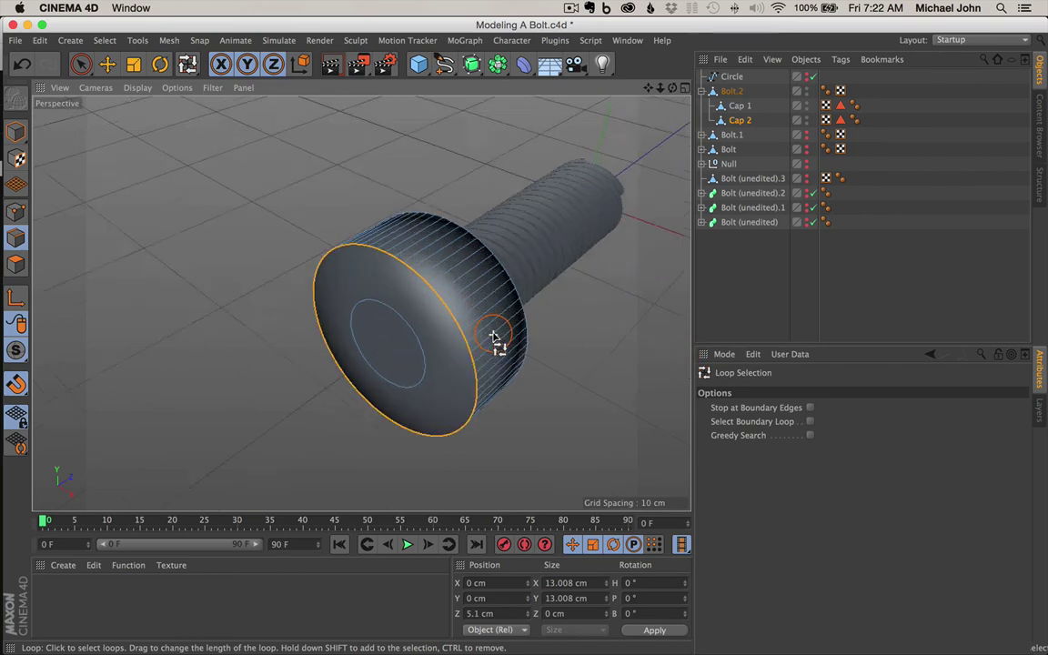
{"action": "scroll", "coordinate": [460, 330], "scroll_direction": "down", "scroll_amount": 3}
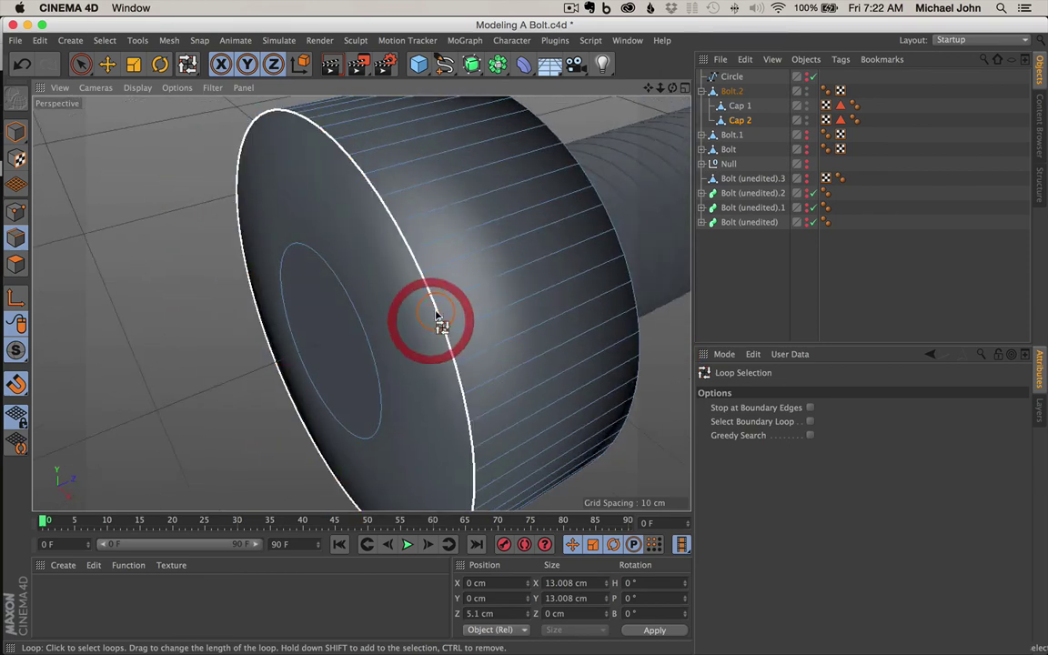
- Bevel the selected rim edge loop with a 3 cm offset and 10 subdivisions, and clear the edge selection
{"action": "right_click", "coordinate": [435, 312]}
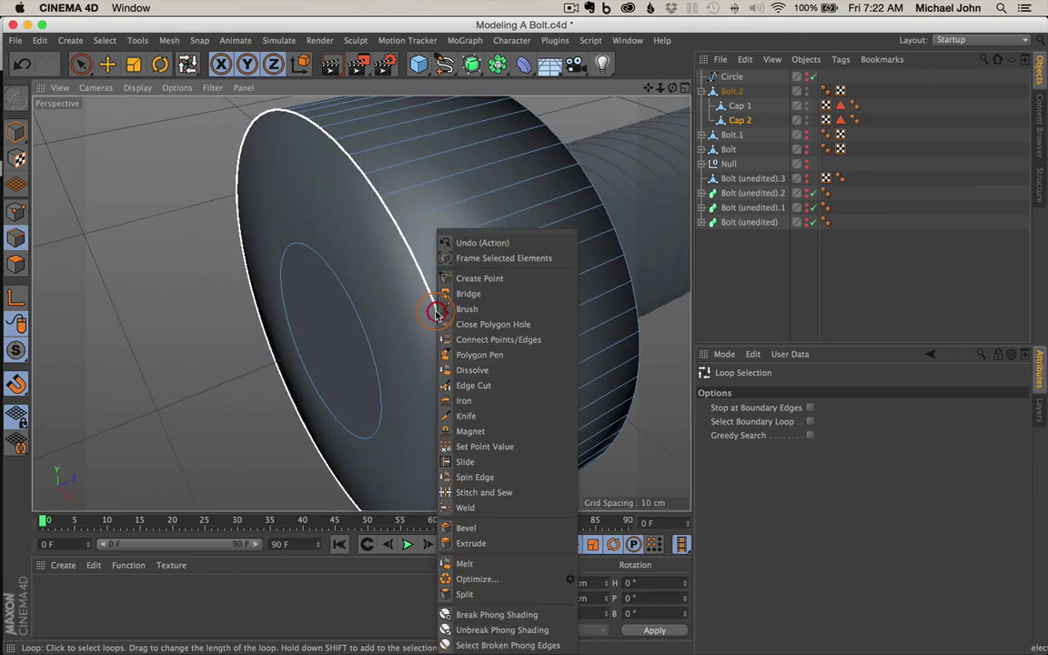
{"action": "left_click", "coordinate": [491, 530]}
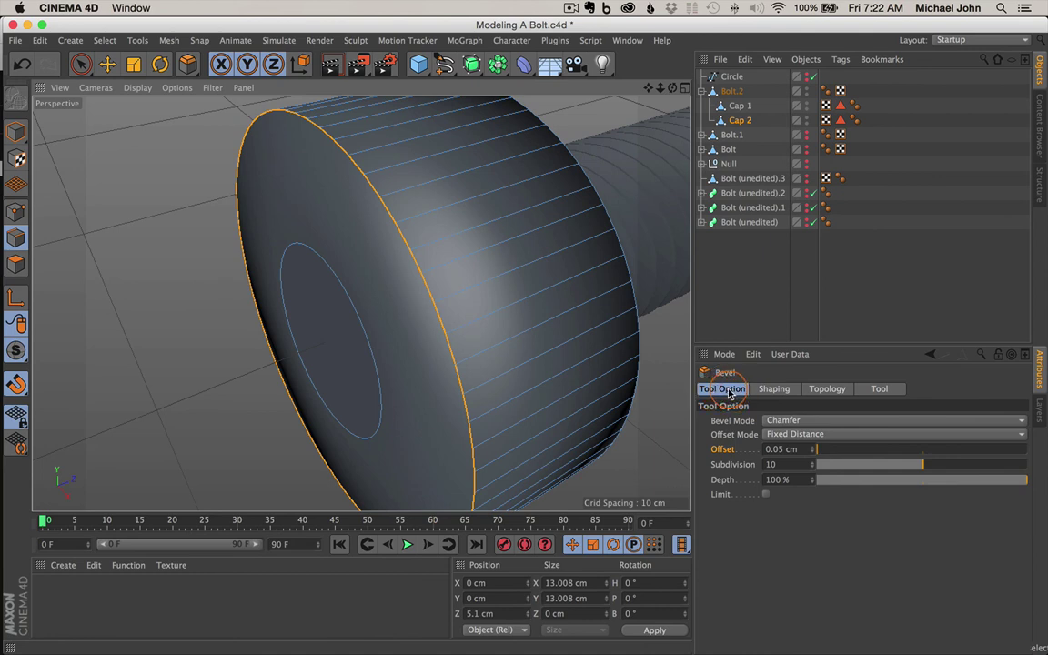
{"action": "left_click", "coordinate": [725, 451]}
{"action": "left_click_drag", "start_coordinate": [783, 449], "coordinate": [722, 447]}
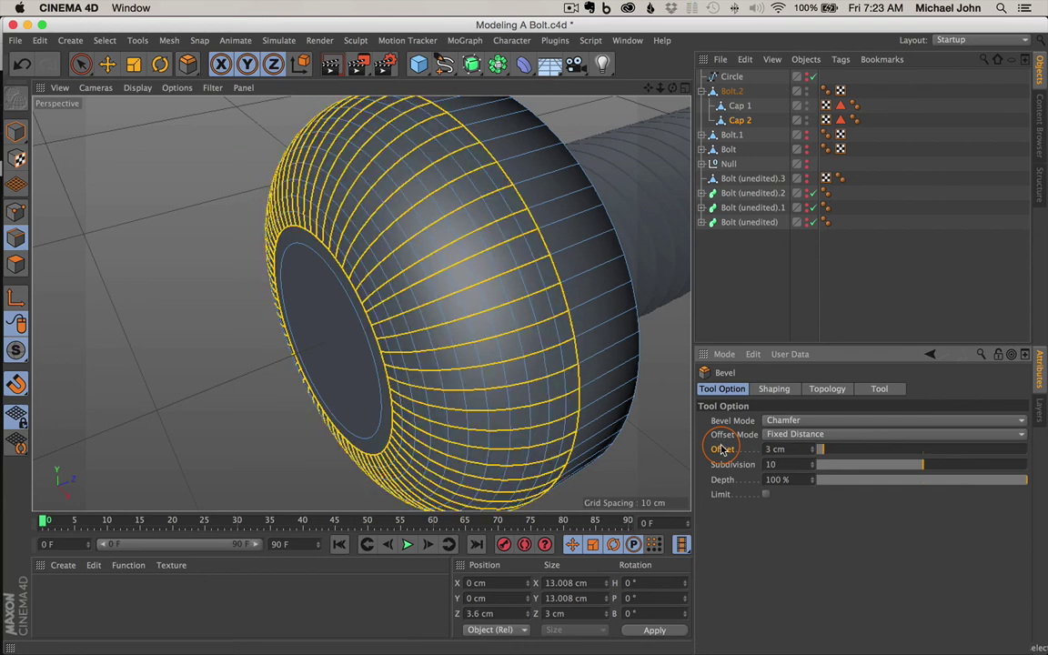
{"action": "left_click_drag", "start_coordinate": [412, 218], "coordinate": [518, 227], "text": "alt"}
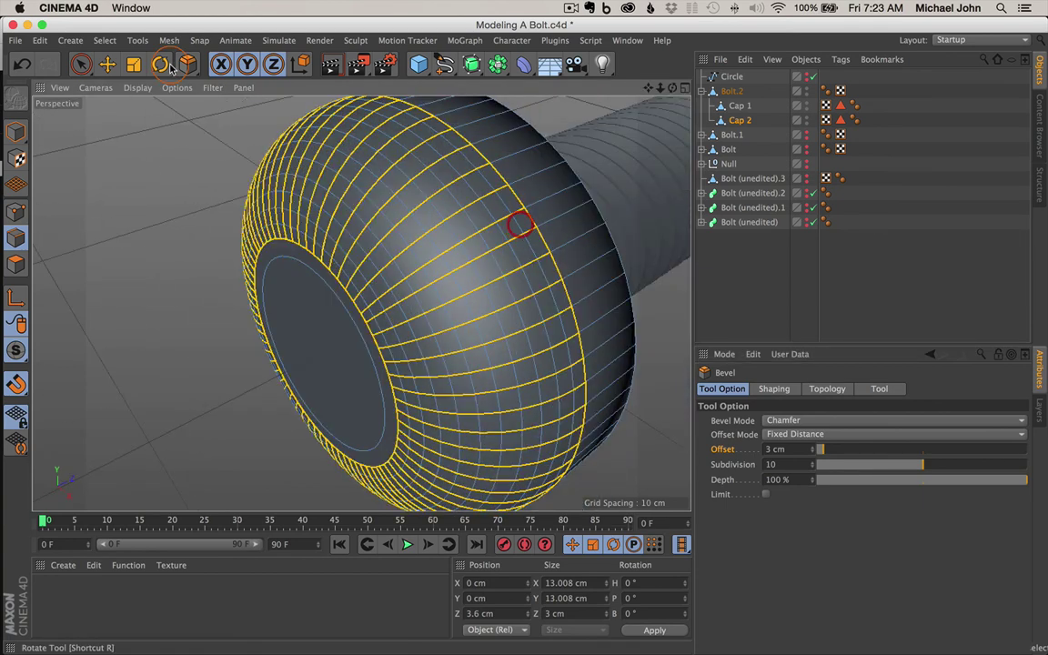
{"action": "left_click", "coordinate": [80, 65]}
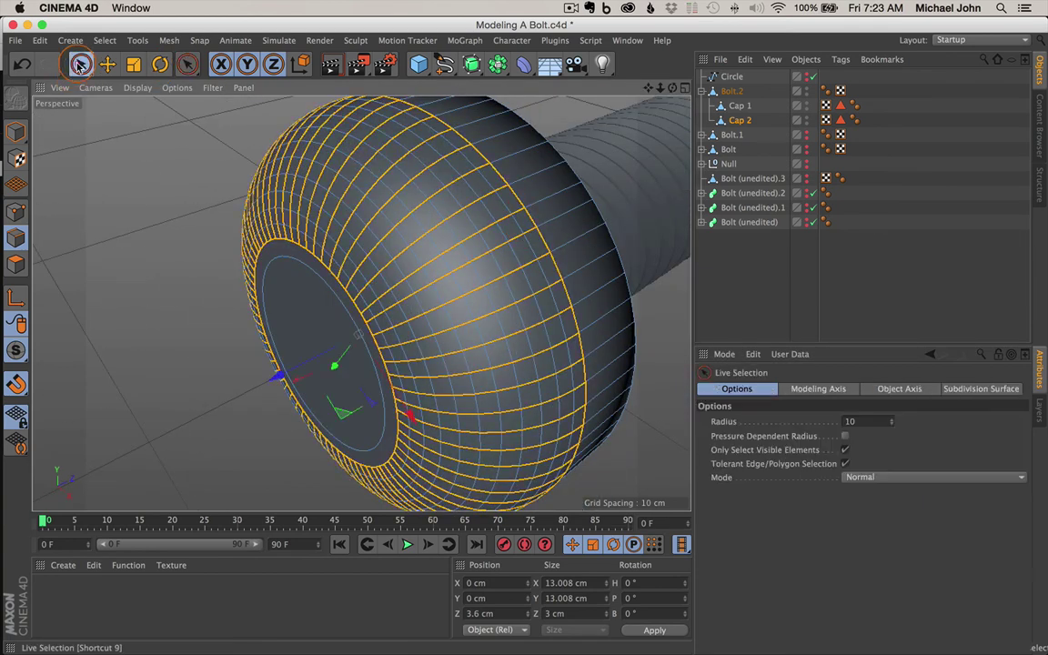
{"action": "left_click", "coordinate": [155, 167]}
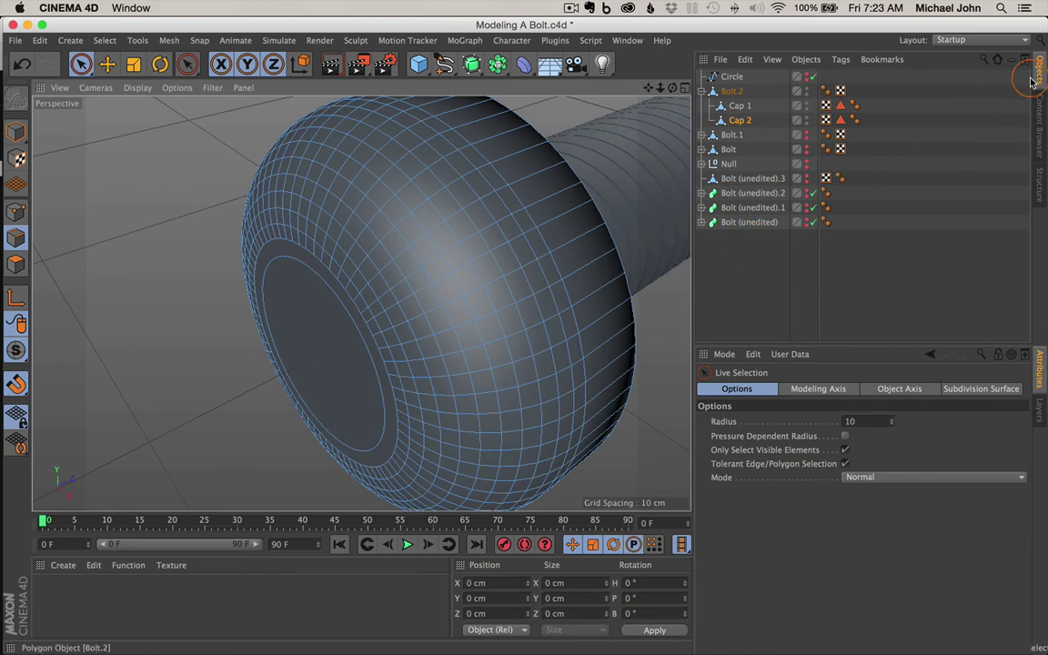
- Deselect all objects and examine the rounded bolt head's shading and its underside where it meets the thread
{"action": "left_click", "coordinate": [772, 271]}
{"action": "scroll", "coordinate": [489, 177], "scroll_direction": "down", "scroll_amount": 5}
{"action": "left_click_drag", "start_coordinate": [606, 179], "coordinate": [333, 218], "text": "alt"}
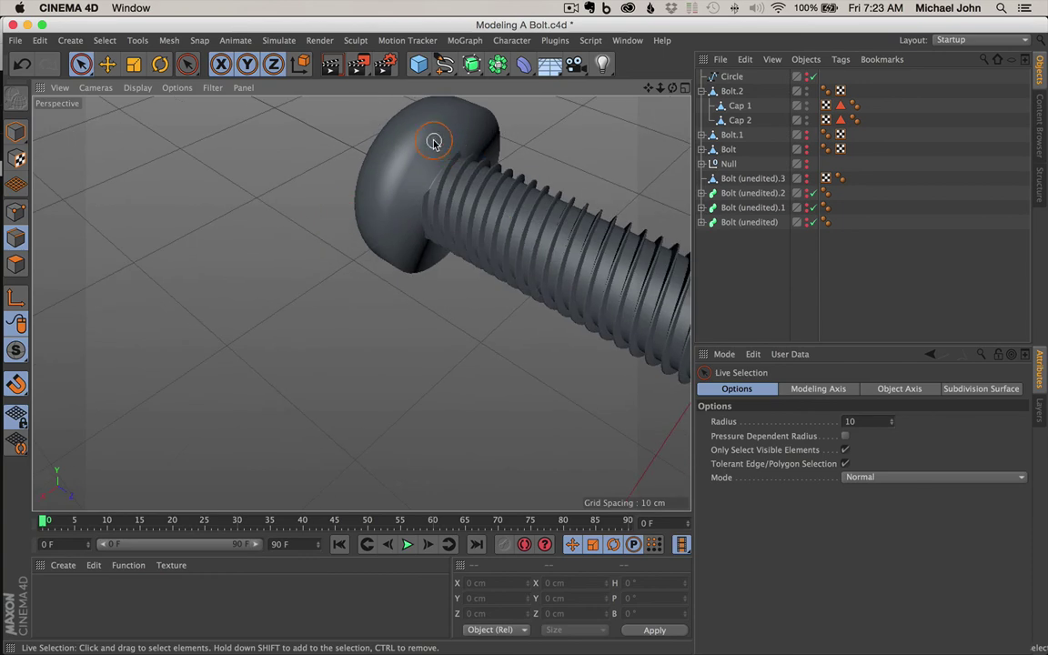
{"action": "scroll", "coordinate": [431, 140], "scroll_direction": "up", "scroll_amount": 2}
{"action": "left_click_drag", "start_coordinate": [649, 89], "coordinate": [579, 121]}
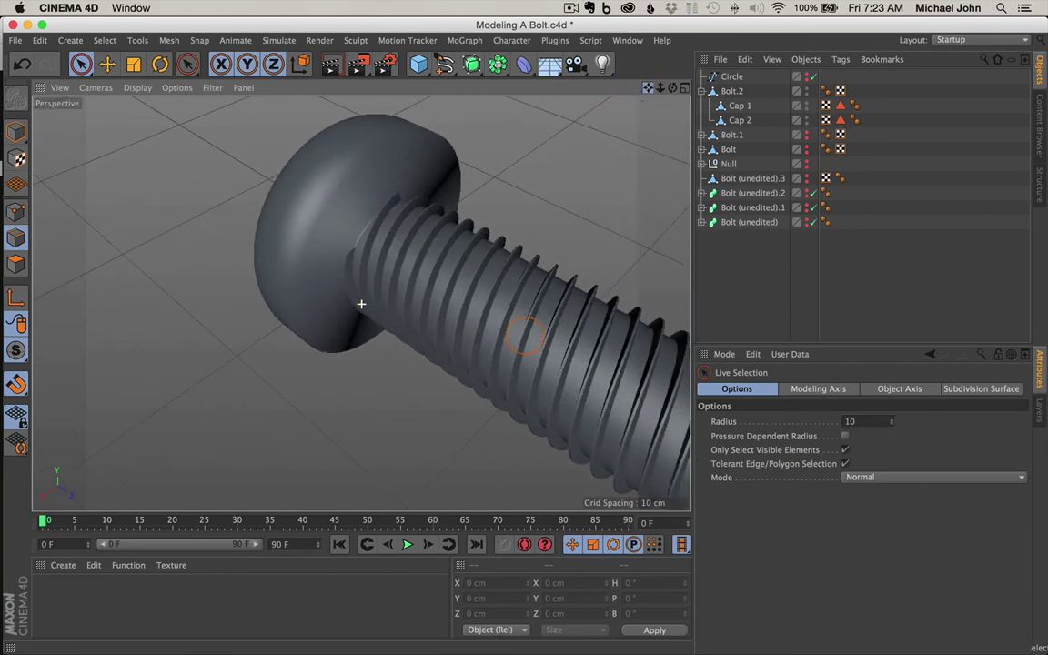
{"action": "left_click_drag", "start_coordinate": [470, 276], "coordinate": [535, 286], "text": "alt"}
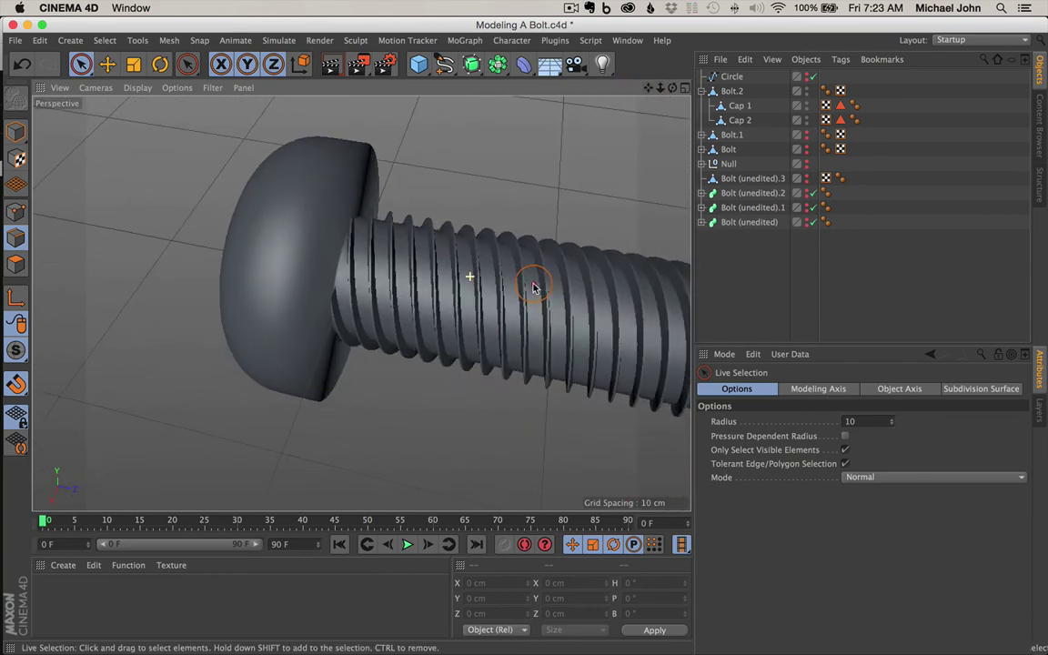
{"action": "scroll", "coordinate": [525, 282], "scroll_direction": "down", "scroll_amount": 5}
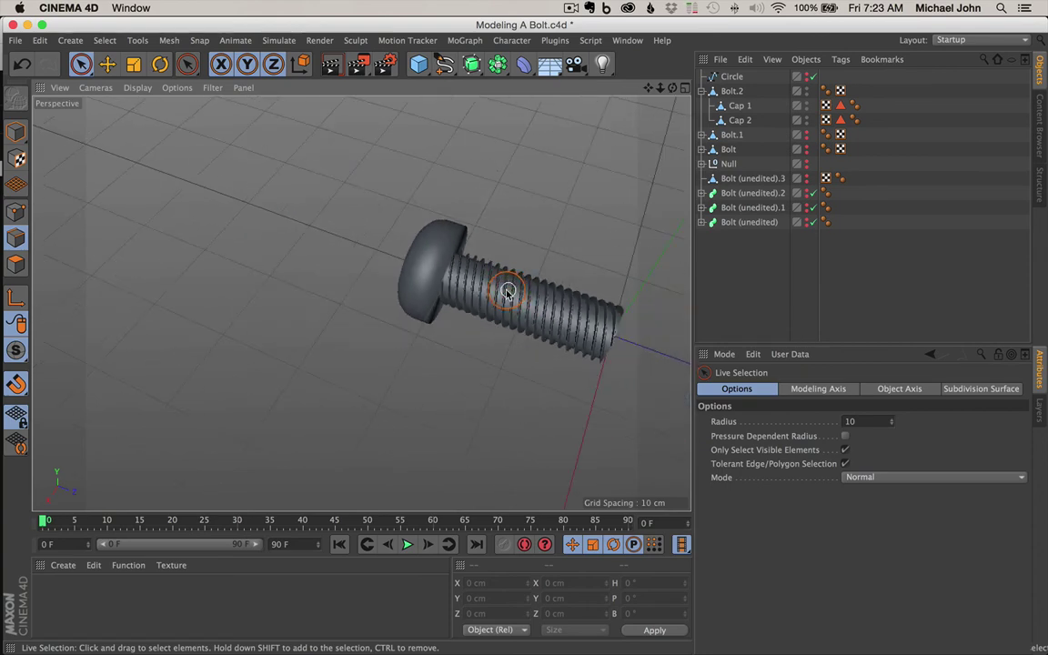
{"action": "scroll", "coordinate": [507, 291], "scroll_direction": "up", "scroll_amount": 5}
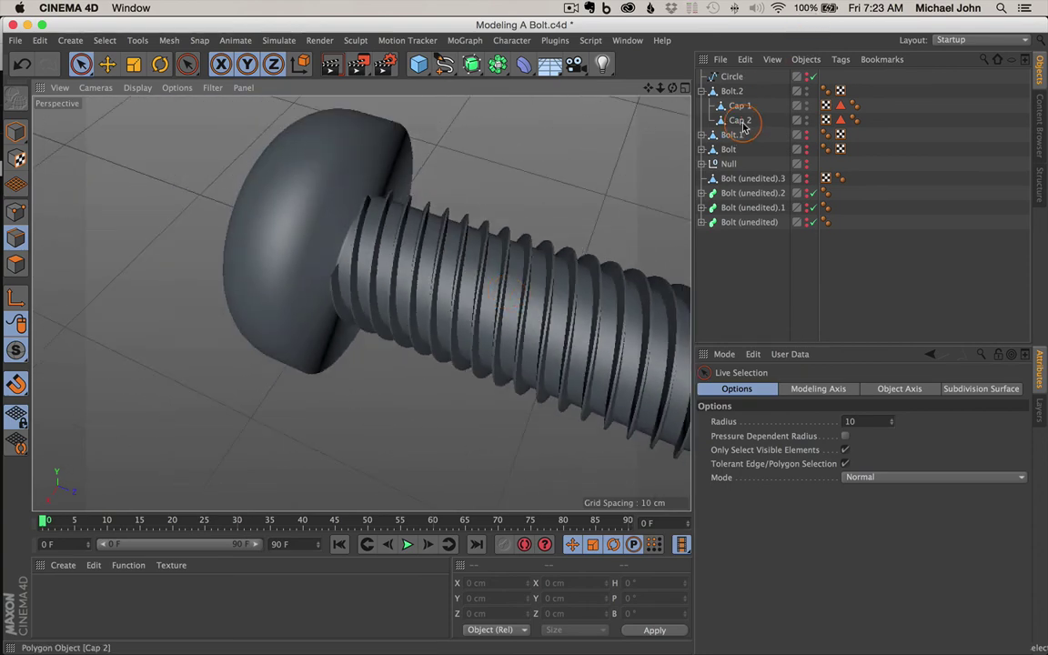
- Enable the phong Angle Limit on Cap 2, deselect the objects, and examine the shading across the bolt head
{"action": "left_click", "coordinate": [740, 121]}
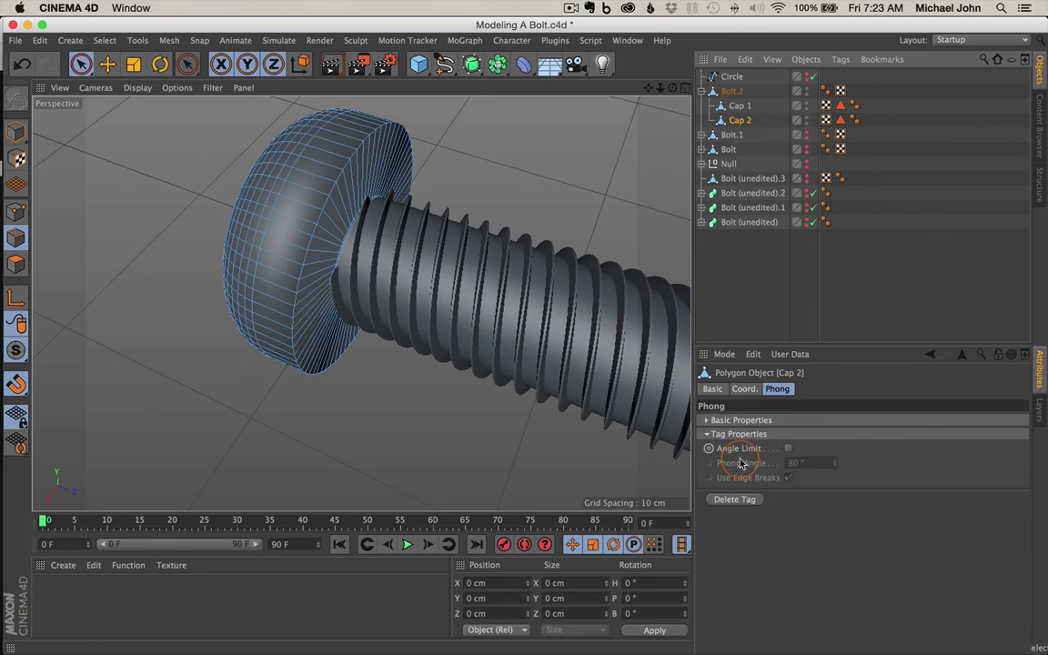
{"action": "left_click", "coordinate": [726, 449]}
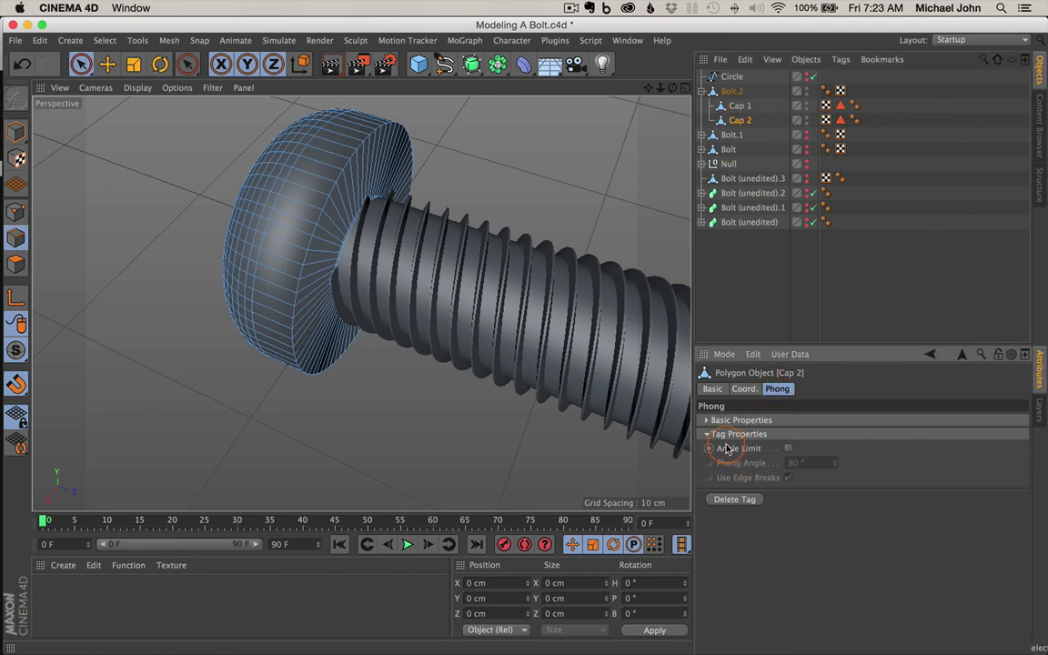
{"action": "left_click", "coordinate": [789, 449]}
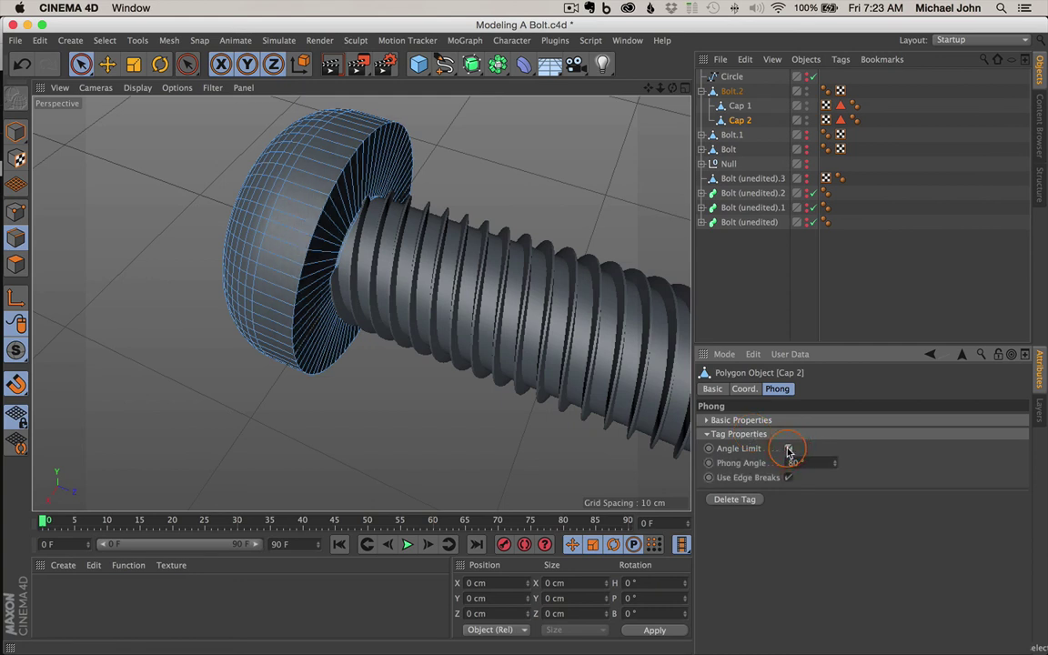
{"action": "left_click", "coordinate": [752, 258]}
{"action": "mouse_move", "coordinate": [427, 285]}
{"action": "left_mouse_down", "text": "alt"}
{"action": "mouse_move", "coordinate": [486, 281]}
{"action": "mouse_move", "coordinate": [327, 254]}
{"action": "mouse_move", "coordinate": [274, 264]}
{"action": "mouse_move", "coordinate": [363, 304]}
{"action": "mouse_move", "coordinate": [468, 265]}
{"action": "mouse_move", "coordinate": [439, 278]}
{"action": "left_mouse_up", "text": "alt"}
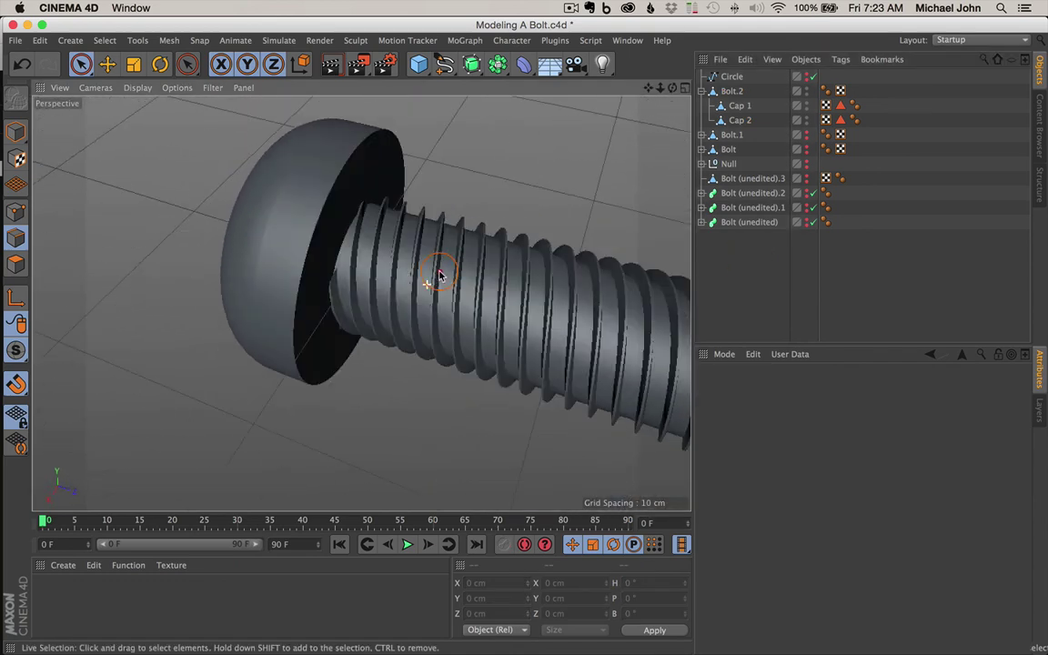
{"action": "scroll", "coordinate": [265, 246], "scroll_direction": "up", "scroll_amount": 5}
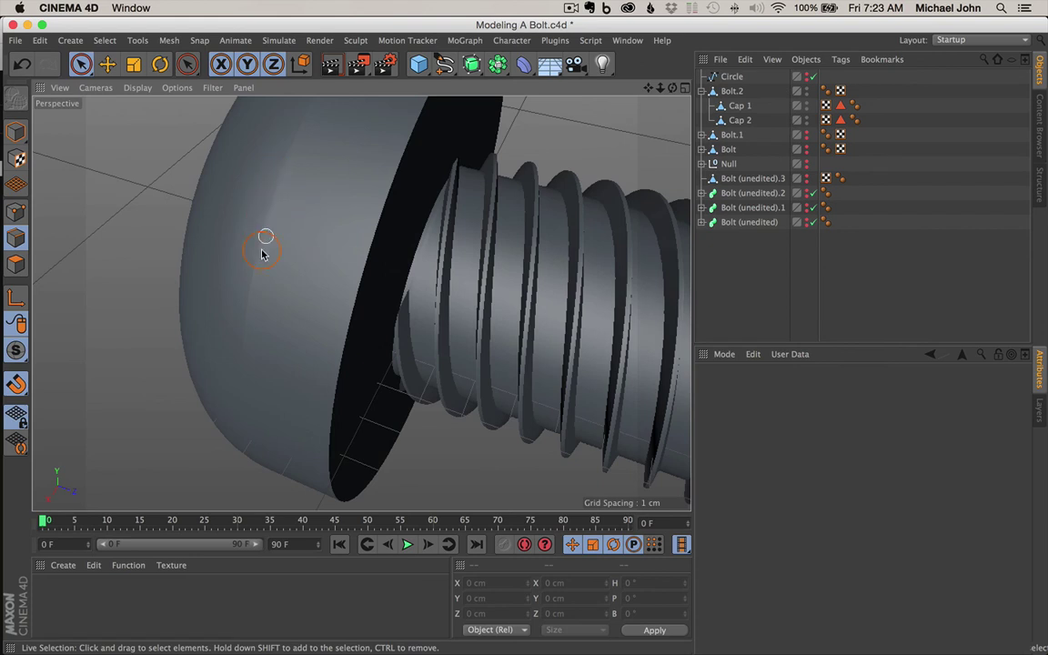
{"action": "scroll", "coordinate": [275, 183], "scroll_direction": "down", "scroll_amount": 5}
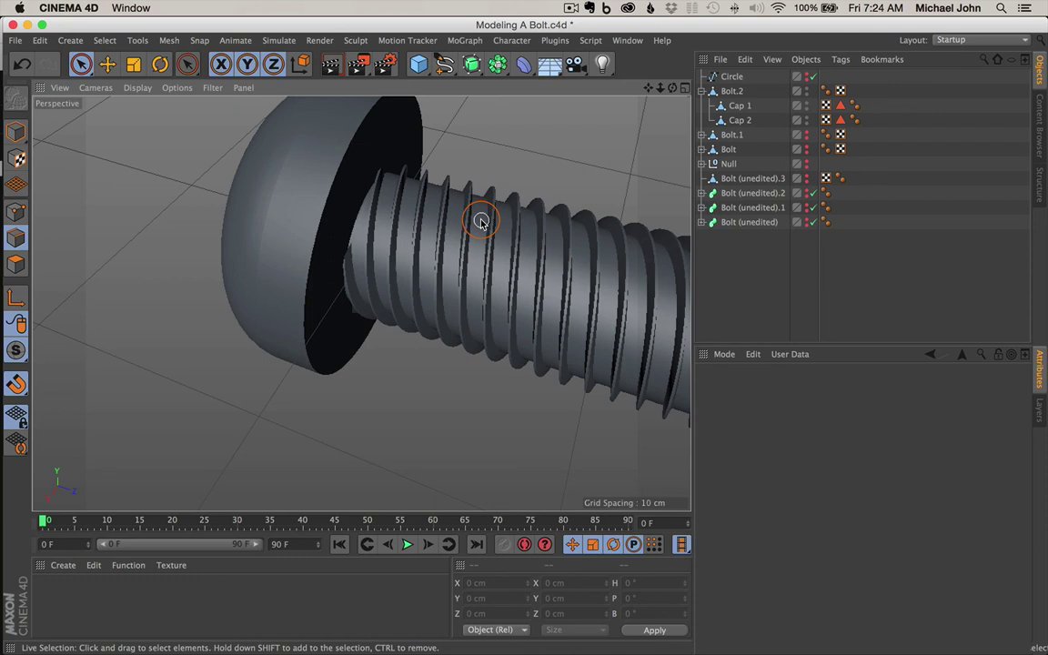
- Select Cap 2 and disable its phong Angle Limit
{"action": "left_click", "coordinate": [741, 120]}
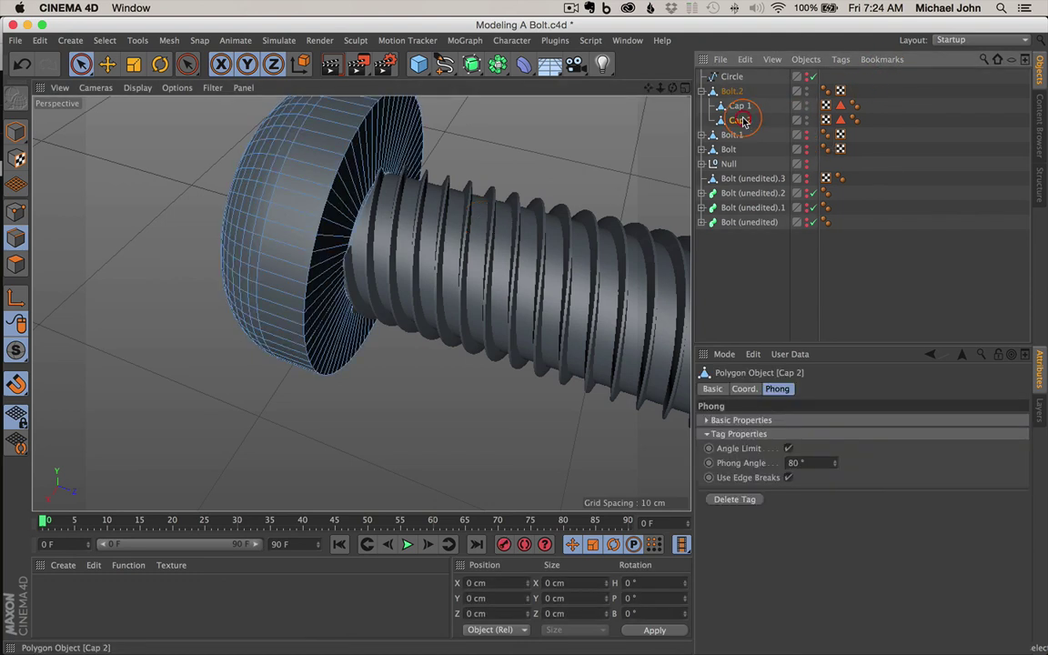
{"action": "left_click", "coordinate": [788, 448]}
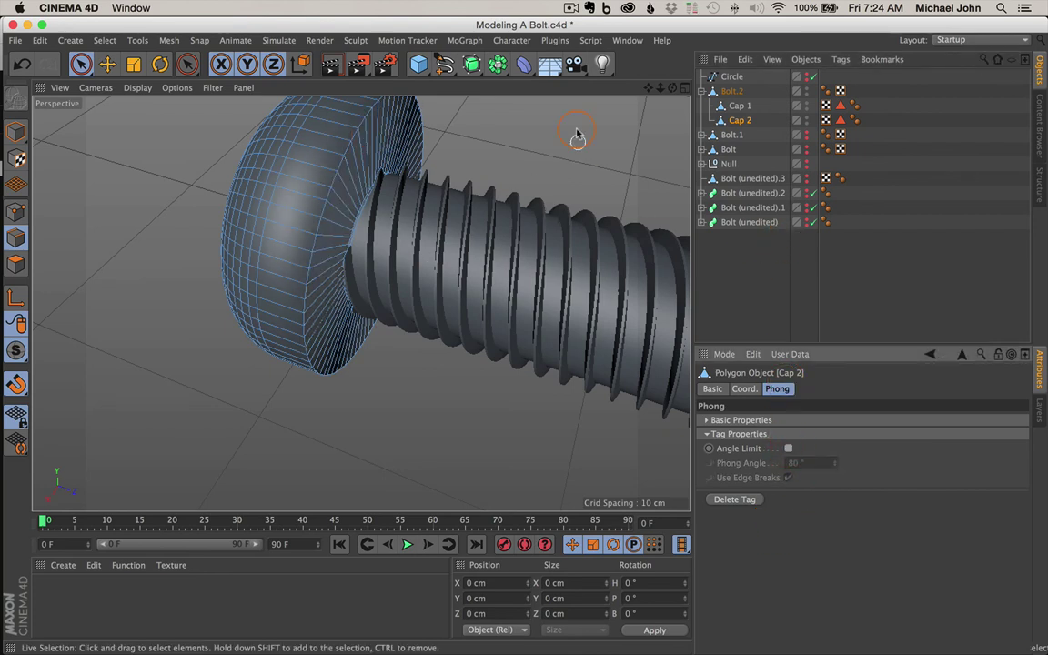
{"action": "left_click_drag", "start_coordinate": [647, 87], "coordinate": [460, 292]}
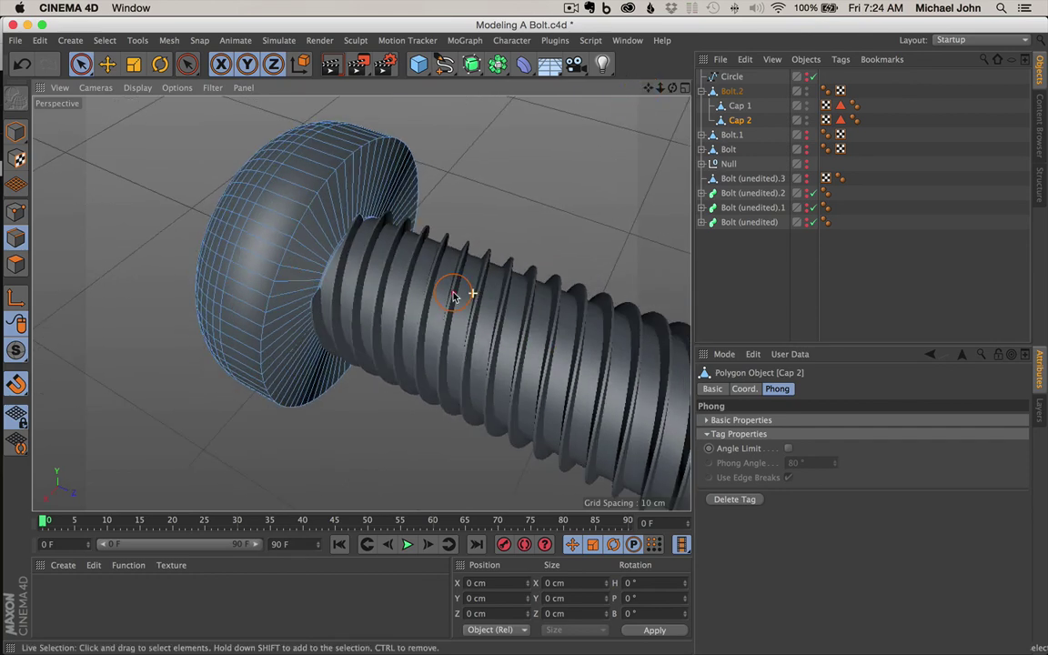
{"action": "left_click", "coordinate": [16, 239]}
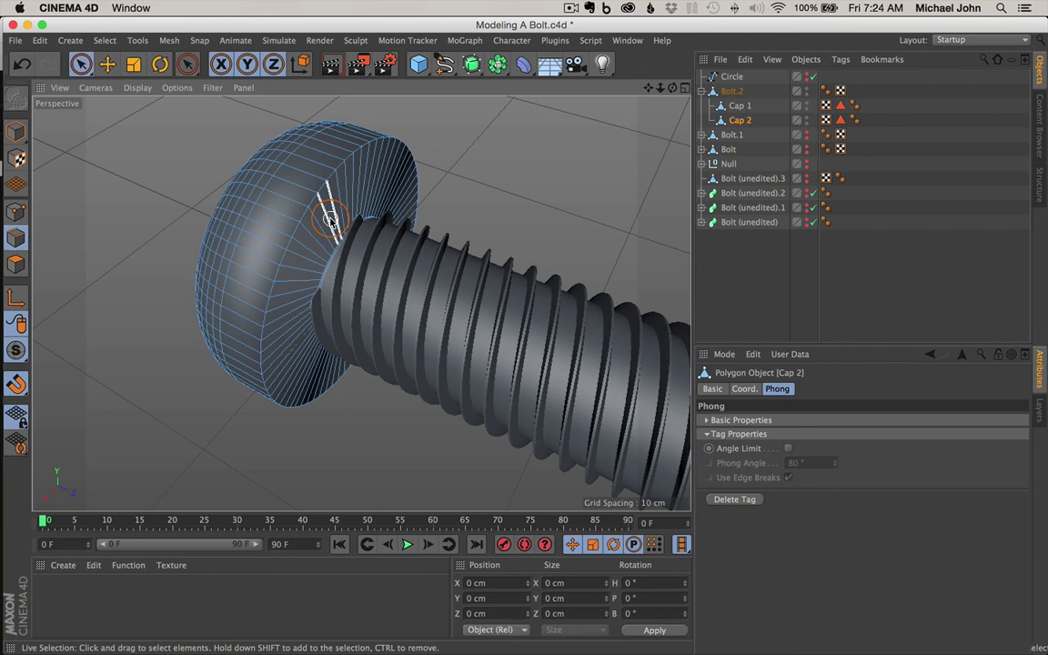
{"action": "key", "text": "u"}
{"action": "key", "text": "l"}
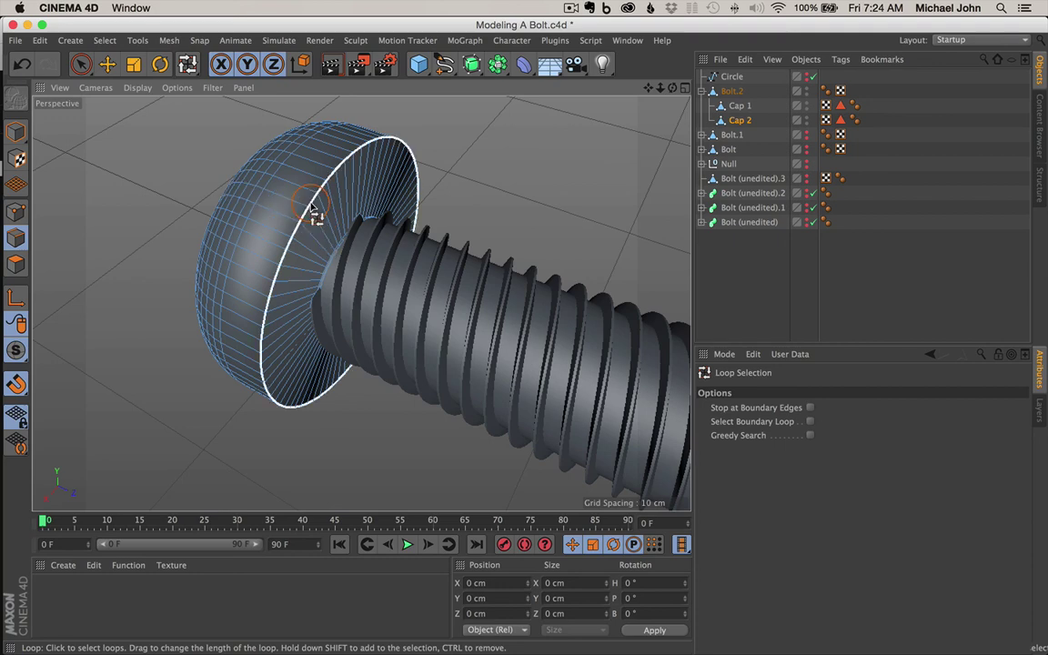
{"action": "left_click", "coordinate": [309, 266]}
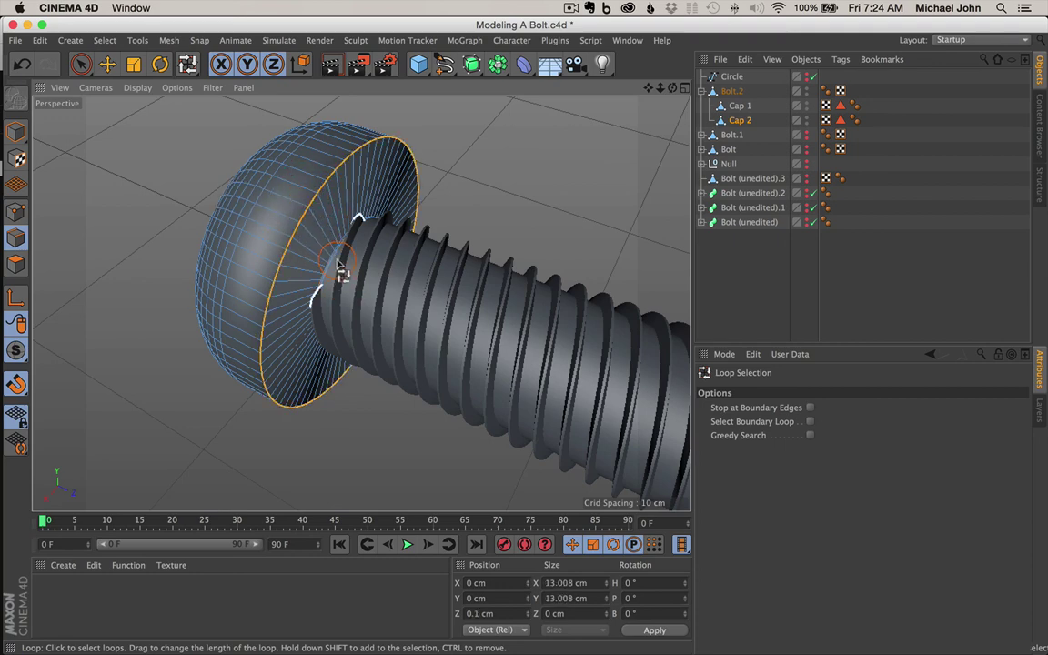
{"action": "scroll", "coordinate": [314, 265], "scroll_direction": "up", "scroll_amount": 5}
{"action": "scroll", "coordinate": [336, 261], "scroll_direction": "up", "scroll_amount": 2}
{"action": "left_click_drag", "start_coordinate": [335, 261], "coordinate": [346, 268], "text": "alt"}
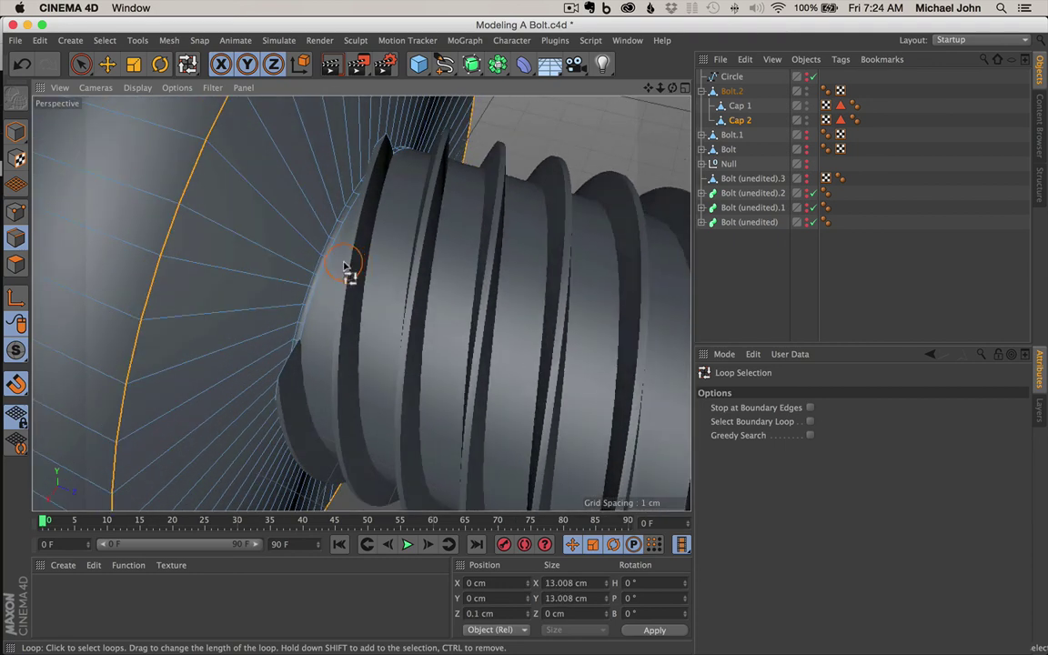
{"action": "scroll", "coordinate": [337, 264], "scroll_direction": "up", "scroll_amount": 3}
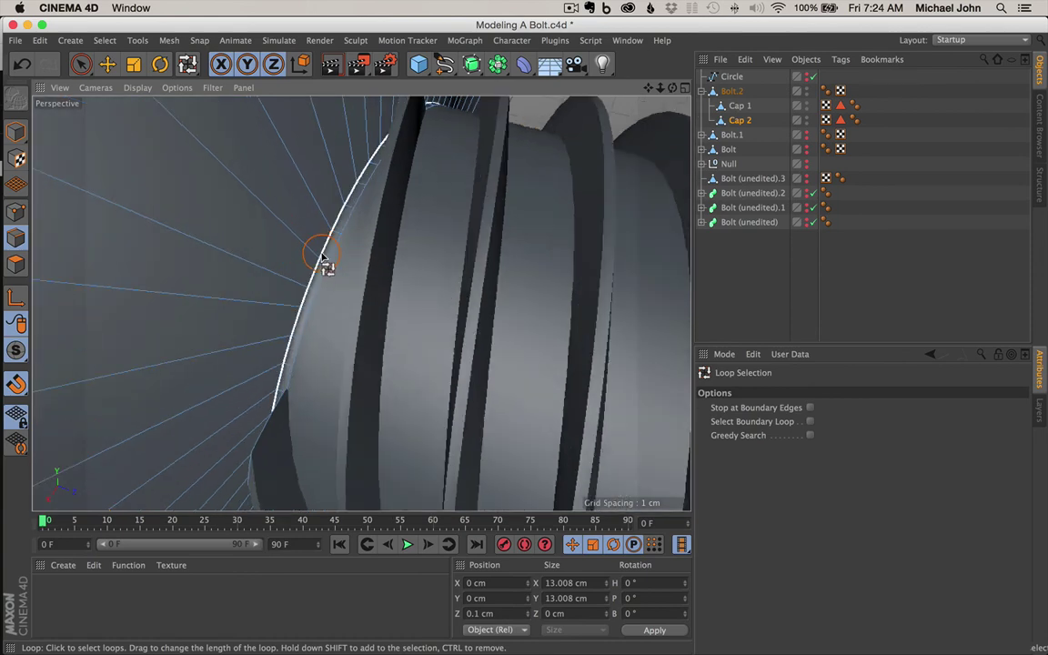
{"action": "left_click", "coordinate": [320, 254], "text": "shift"}
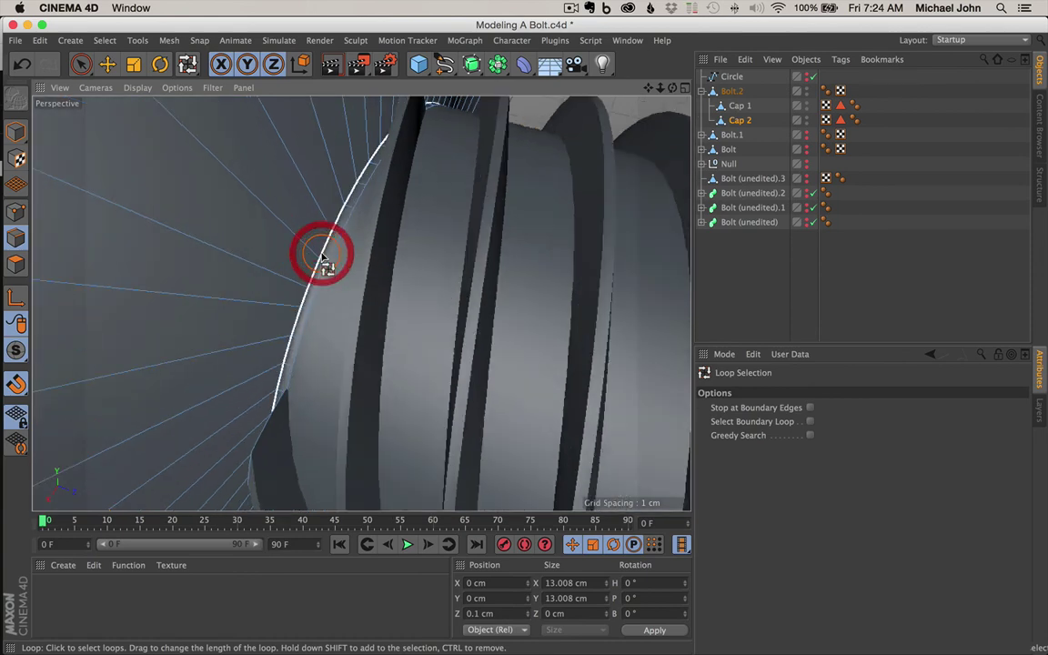
{"action": "left_click_drag", "start_coordinate": [341, 277], "coordinate": [378, 278], "text": "alt"}
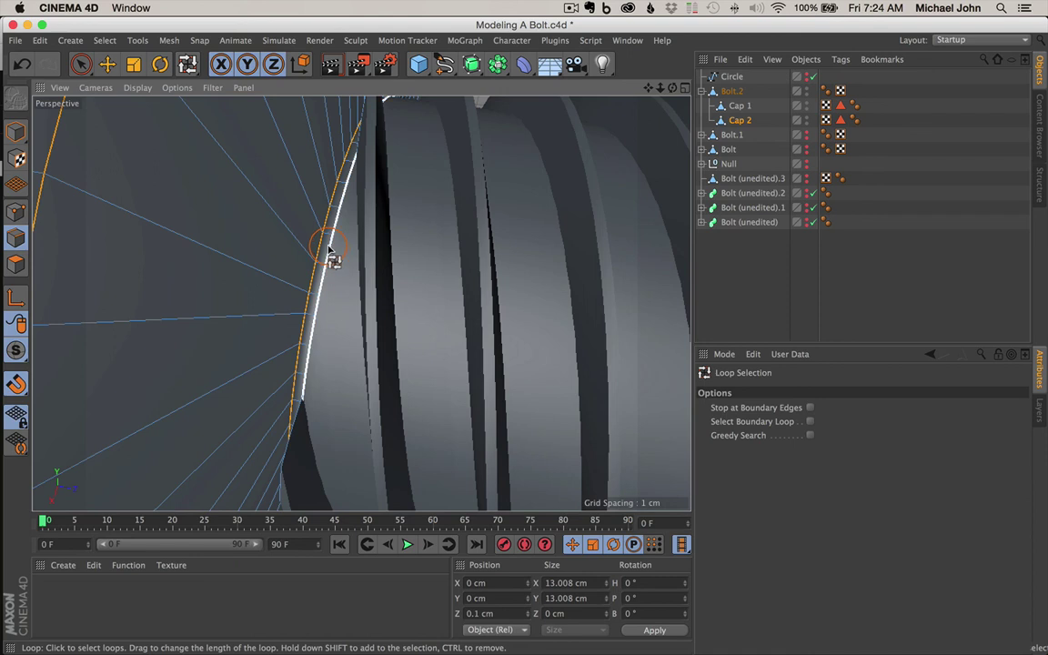
{"action": "left_click_drag", "start_coordinate": [320, 253], "coordinate": [325, 259], "text": "alt"}
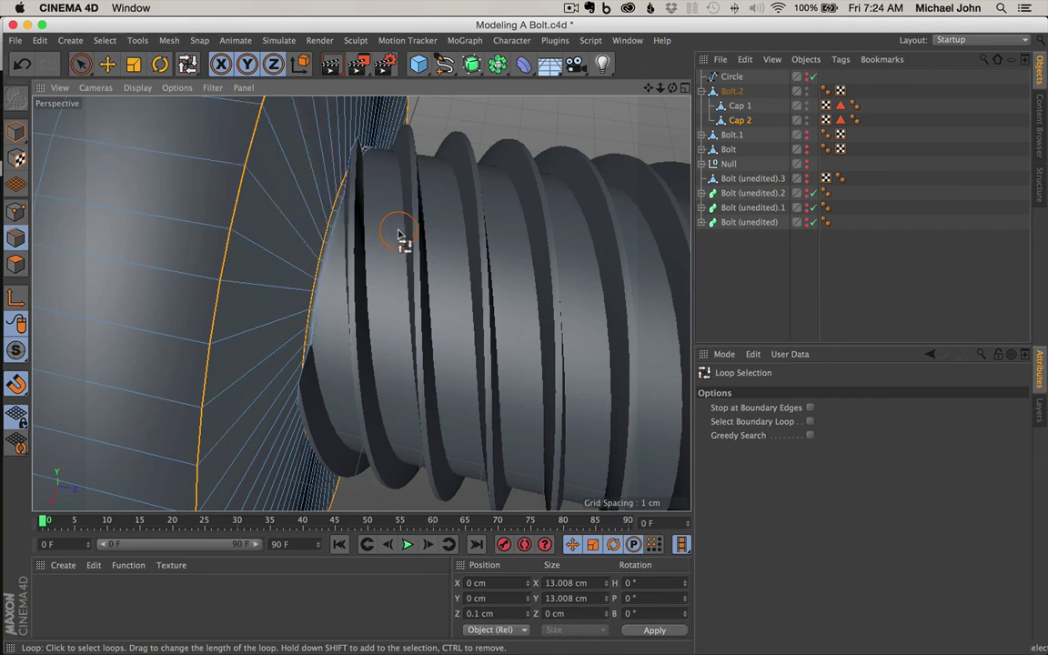
{"action": "mouse_move", "coordinate": [398, 235]}
{"action": "left_mouse_down", "text": "alt"}
{"action": "mouse_move", "coordinate": [304, 241]}
{"action": "mouse_move", "coordinate": [382, 229]}
{"action": "left_mouse_up", "text": "alt"}
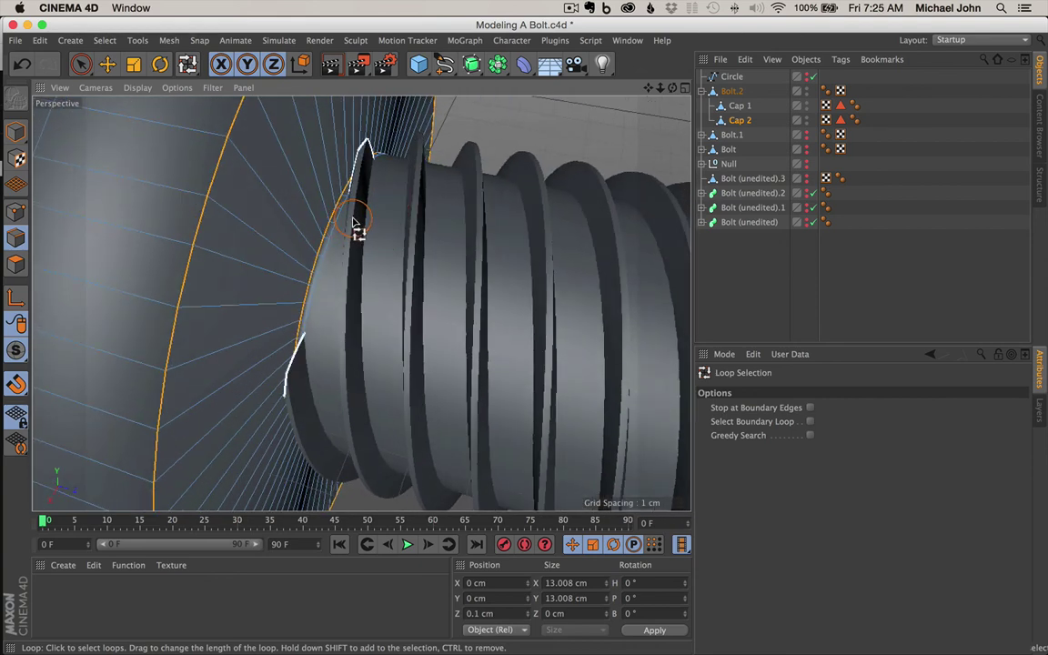
{"action": "left_click", "coordinate": [81, 63]}
{"action": "left_click", "coordinate": [579, 119]}
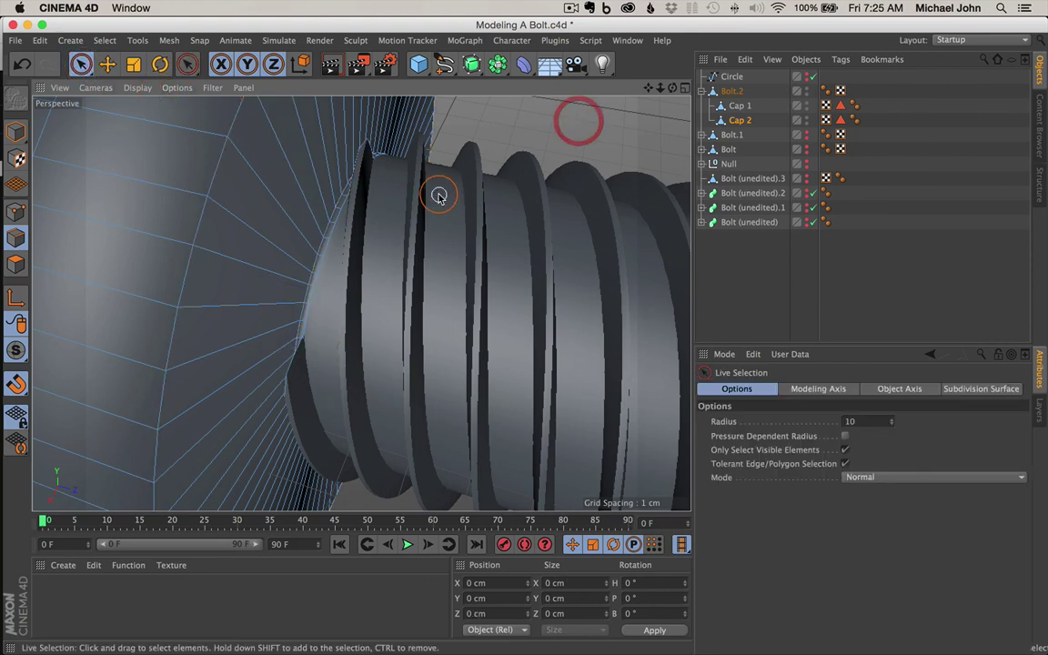
- Loop-select the outer edge of Cap 2's underside and add the inner edge loop where the head meets the thread
{"action": "key", "text": "u"}
{"action": "key", "text": "l"}
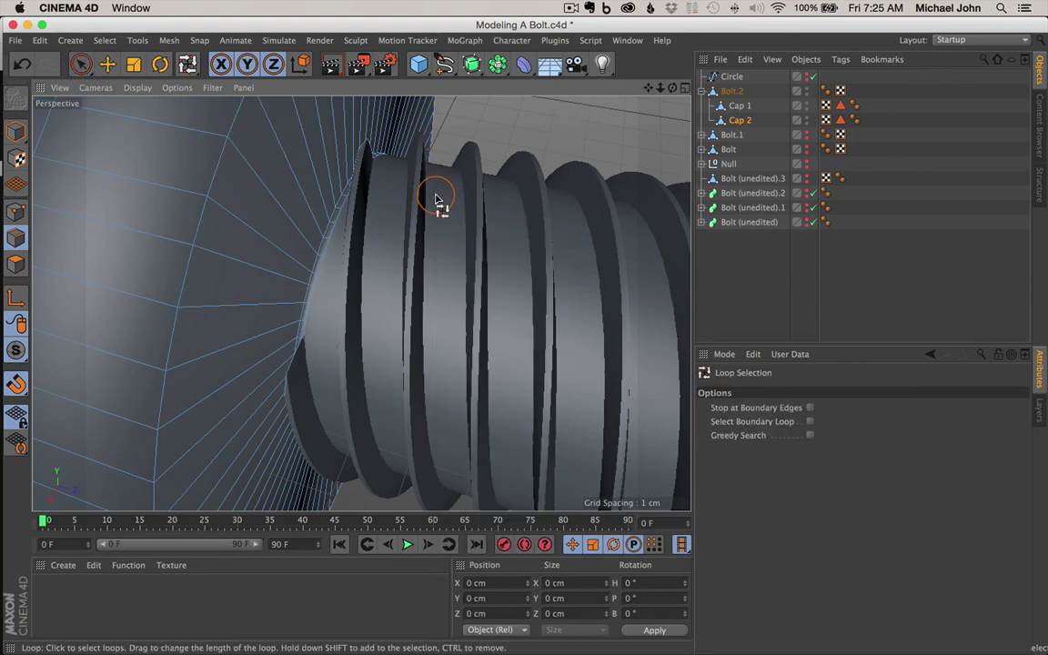
{"action": "left_click", "coordinate": [218, 182]}
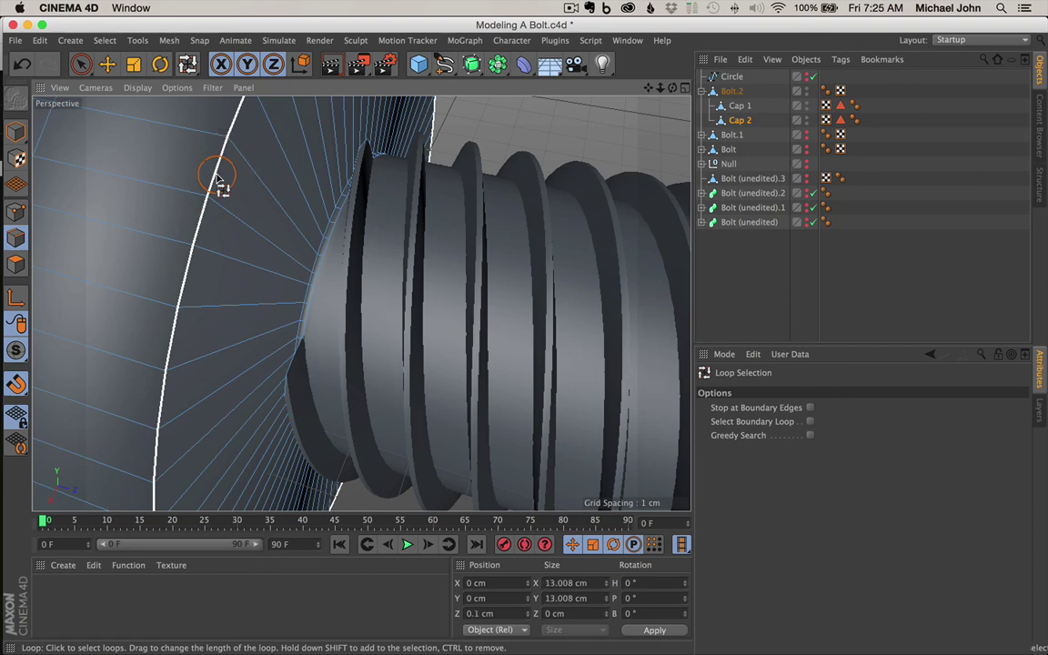
{"action": "left_click", "coordinate": [326, 234], "text": "shift"}
{"action": "scroll", "coordinate": [351, 242], "scroll_direction": "down", "scroll_amount": 10}
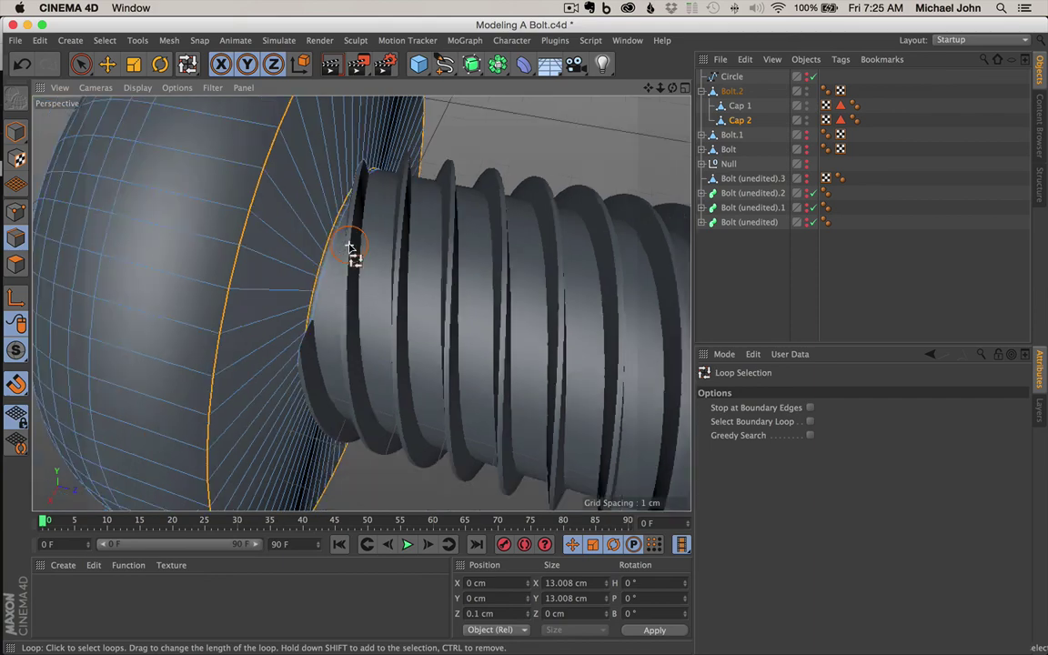
{"action": "mouse_move", "coordinate": [413, 261]}
{"action": "left_mouse_down", "text": "alt"}
{"action": "mouse_move", "coordinate": [456, 182]}
{"action": "mouse_move", "coordinate": [409, 174]}
{"action": "mouse_move", "coordinate": [433, 234]}
{"action": "mouse_move", "coordinate": [421, 255]}
{"action": "left_mouse_up", "text": "alt"}
{"action": "scroll", "coordinate": [335, 210], "scroll_direction": "up", "scroll_amount": 6}
{"action": "left_click", "coordinate": [310, 223]}
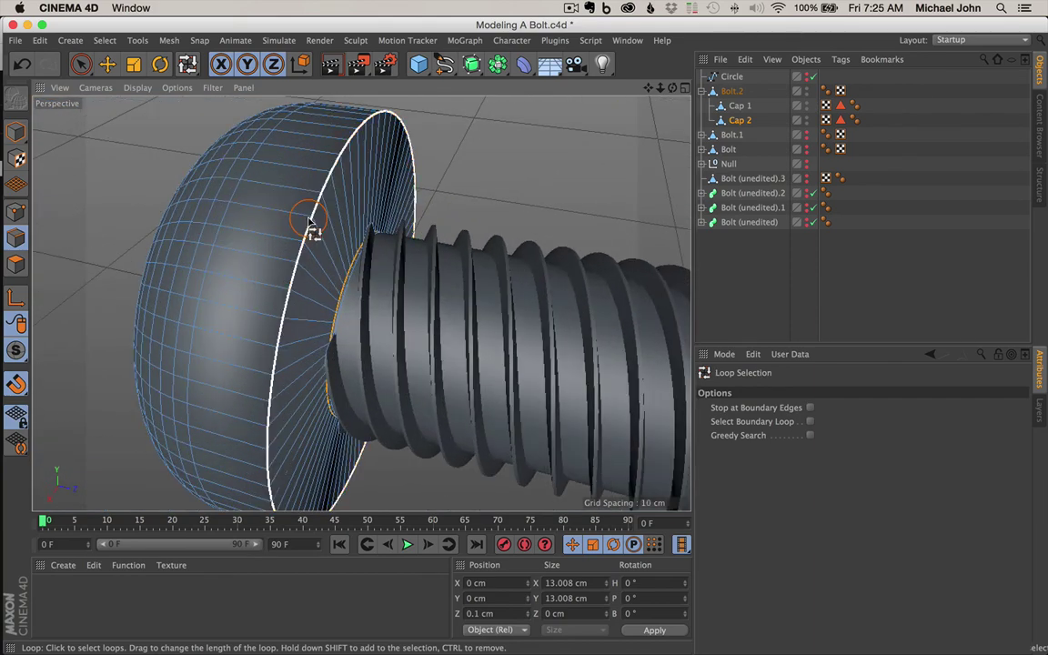
- Bevel the two selected underside edge loops with a 0.05 cm offset, and clear the edge selection
{"action": "right_click", "coordinate": [311, 224]}
{"action": "left_click", "coordinate": [387, 518]}
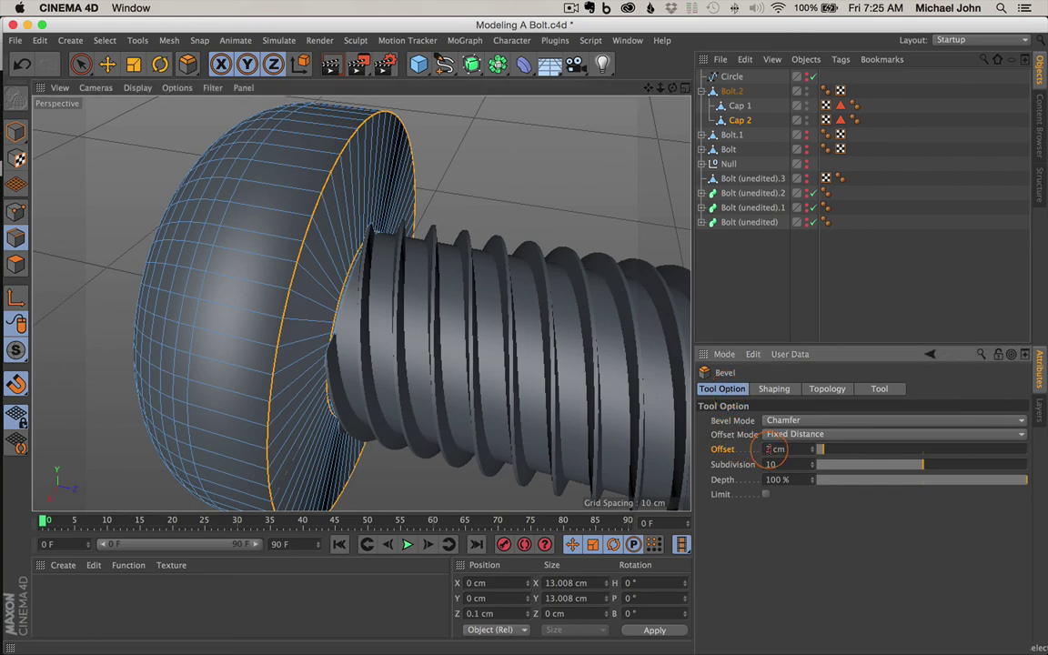
{"action": "left_click_drag", "start_coordinate": [772, 449], "coordinate": [742, 450]}
{"action": "type", "text": ".05"}
{"action": "key", "text": "Return"}
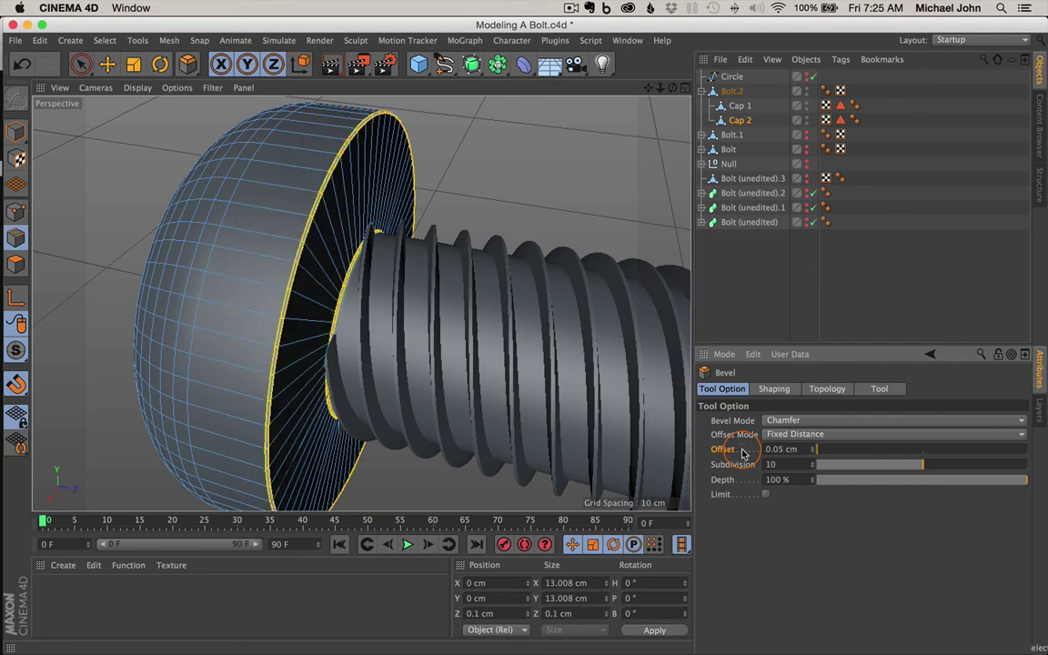
{"action": "left_click", "coordinate": [79, 67]}
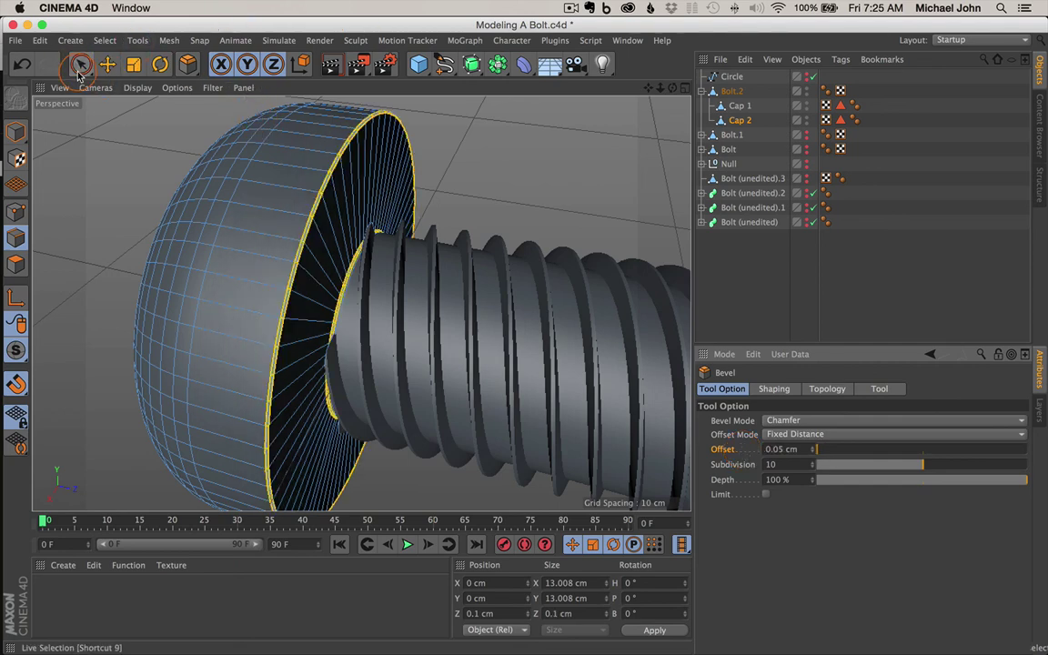
{"action": "left_click", "coordinate": [137, 144]}
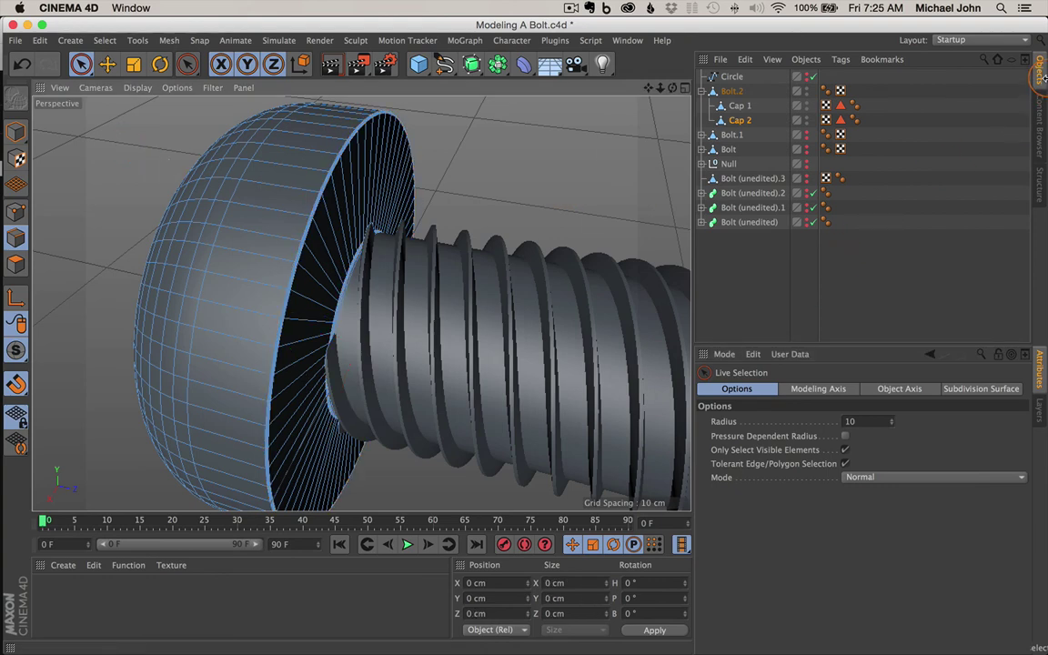
- Deselect all objects and examine the bolt head's shading and underside edges from several angles
{"action": "left_click", "coordinate": [755, 275]}
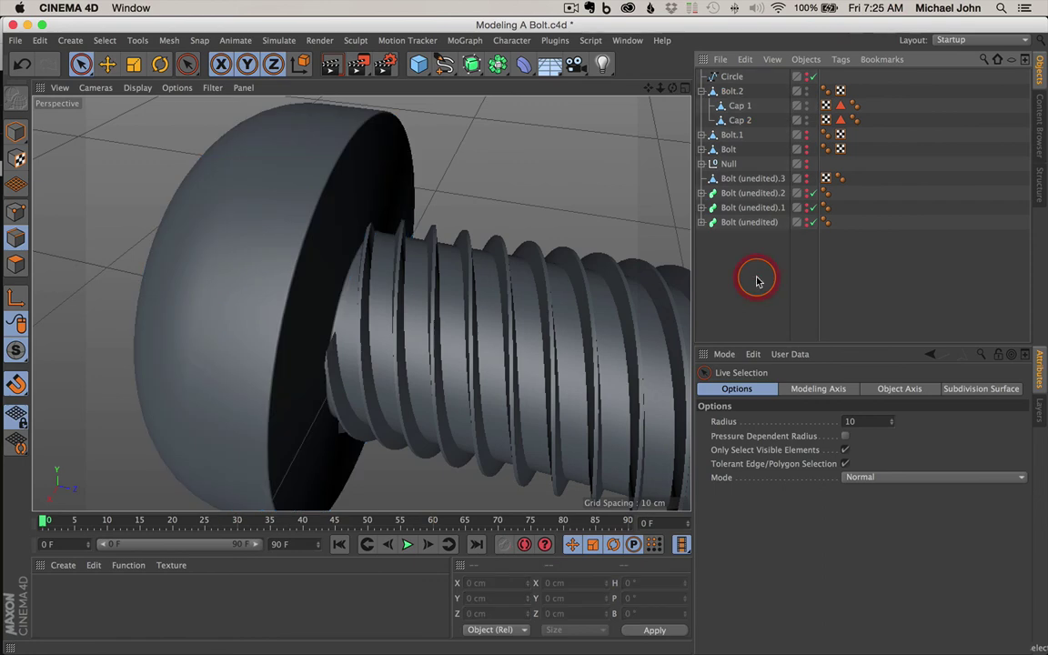
{"action": "left_click_drag", "start_coordinate": [430, 292], "coordinate": [628, 427], "text": "alt"}
{"action": "scroll", "coordinate": [348, 273], "scroll_direction": "up", "scroll_amount": 8}
{"action": "scroll", "coordinate": [402, 303], "scroll_direction": "down", "scroll_amount": 10}
{"action": "mouse_move", "coordinate": [508, 330]}
{"action": "left_mouse_down", "text": "alt"}
{"action": "mouse_move", "coordinate": [396, 304]}
{"action": "mouse_move", "coordinate": [635, 298]}
{"action": "mouse_move", "coordinate": [518, 326]}
{"action": "mouse_move", "coordinate": [421, 309]}
{"action": "mouse_move", "coordinate": [253, 313]}
{"action": "mouse_move", "coordinate": [483, 344]}
{"action": "mouse_move", "coordinate": [597, 311]}
{"action": "mouse_move", "coordinate": [566, 347]}
{"action": "mouse_move", "coordinate": [518, 323]}
{"action": "left_mouse_up", "text": "alt"}
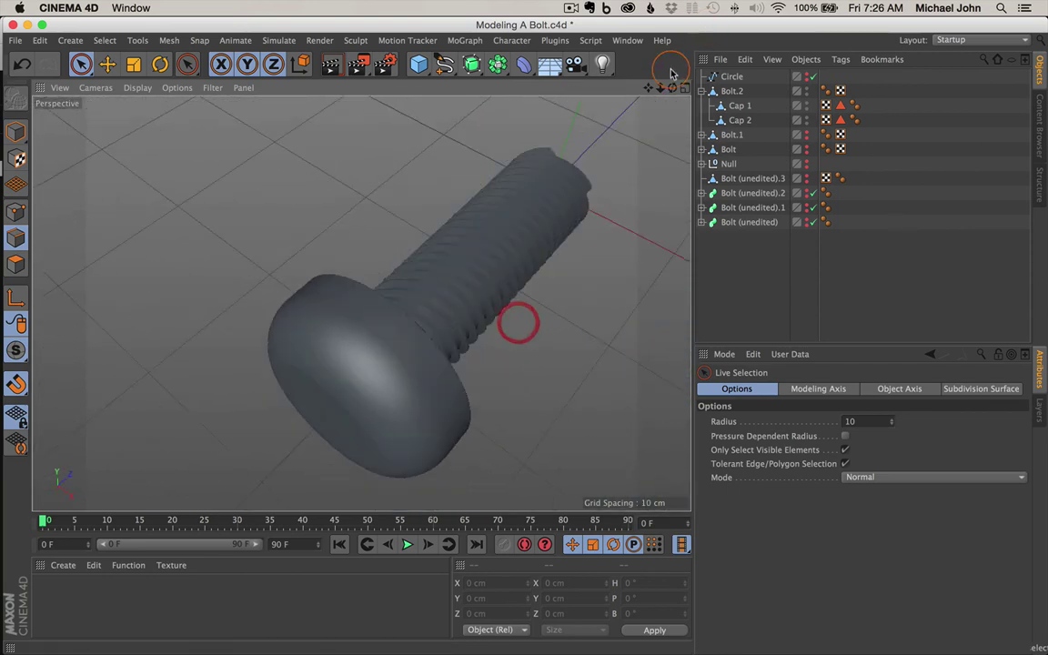
{"action": "left_click_drag", "start_coordinate": [646, 86], "coordinate": [510, 324]}
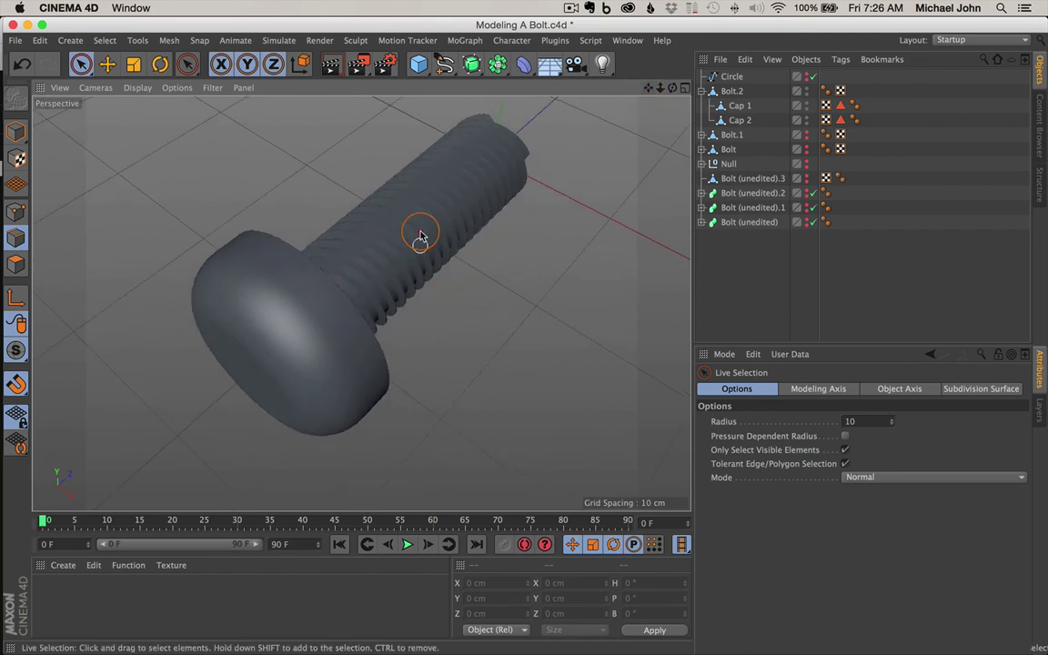
{"action": "left_click_drag", "start_coordinate": [420, 237], "coordinate": [232, 221], "text": "alt"}
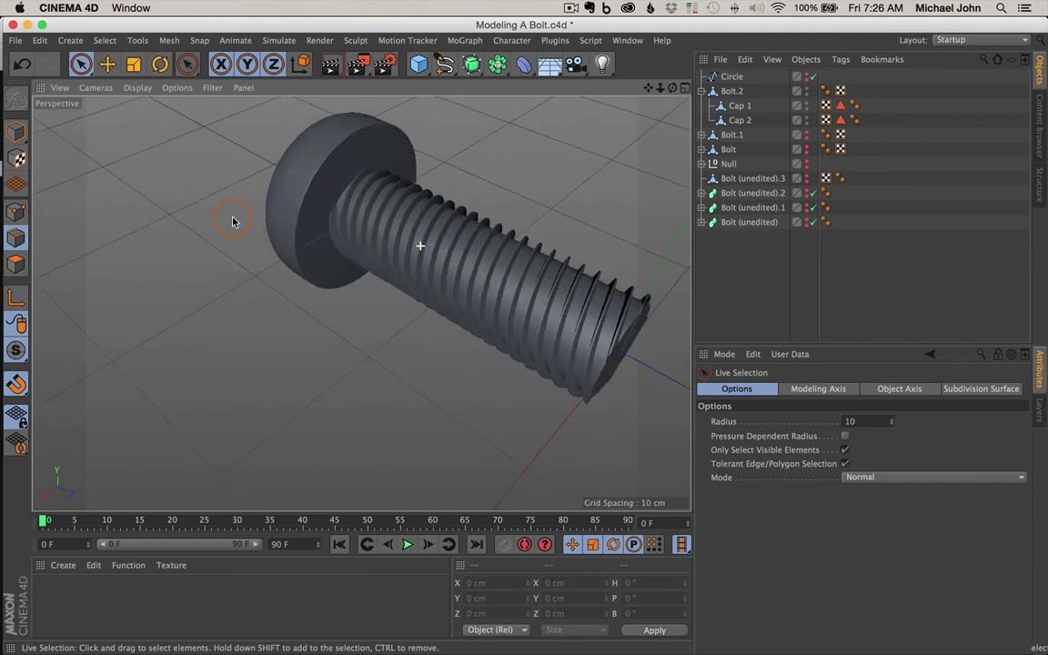
- Select Cap 1 at the open end of the thread and switch to polygon editing
{"action": "left_click", "coordinate": [739, 106]}
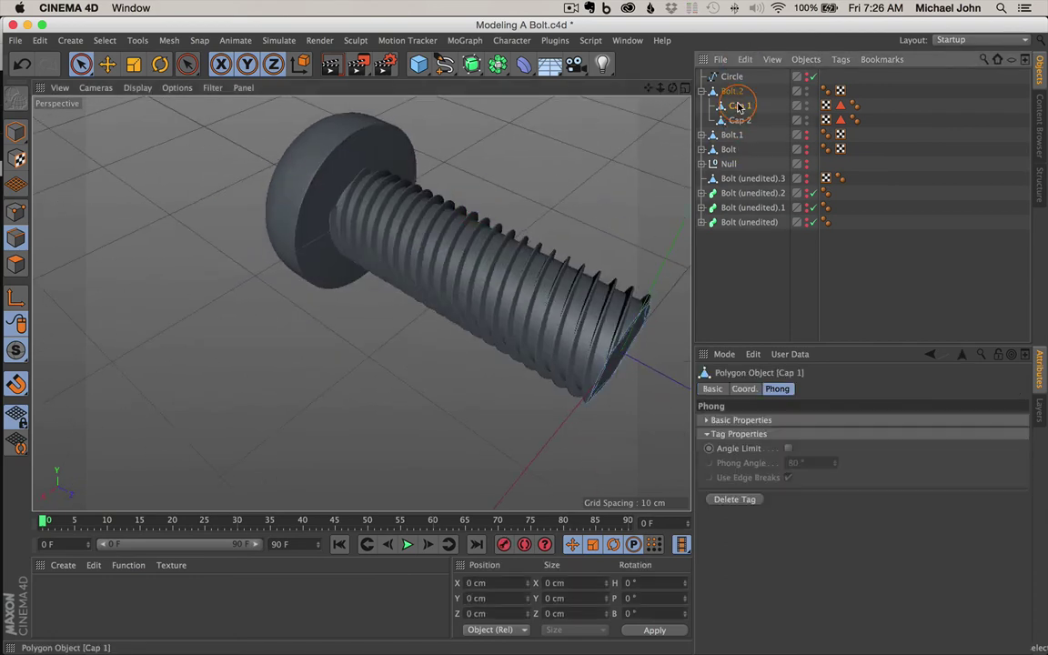
{"action": "left_click_drag", "start_coordinate": [509, 318], "coordinate": [231, 239], "text": "alt"}
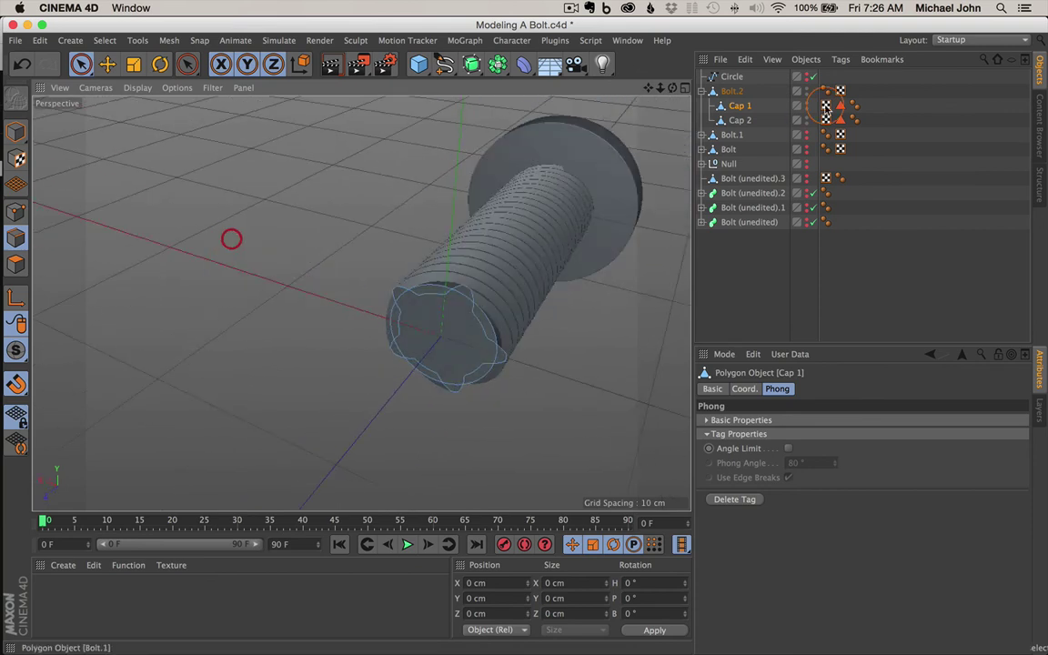
{"action": "mouse_move", "coordinate": [648, 88]}
{"action": "left_mouse_down"}
{"action": "mouse_move", "coordinate": [361, 304]}
{"action": "mouse_move", "coordinate": [647, 88]}
{"action": "left_mouse_up"}
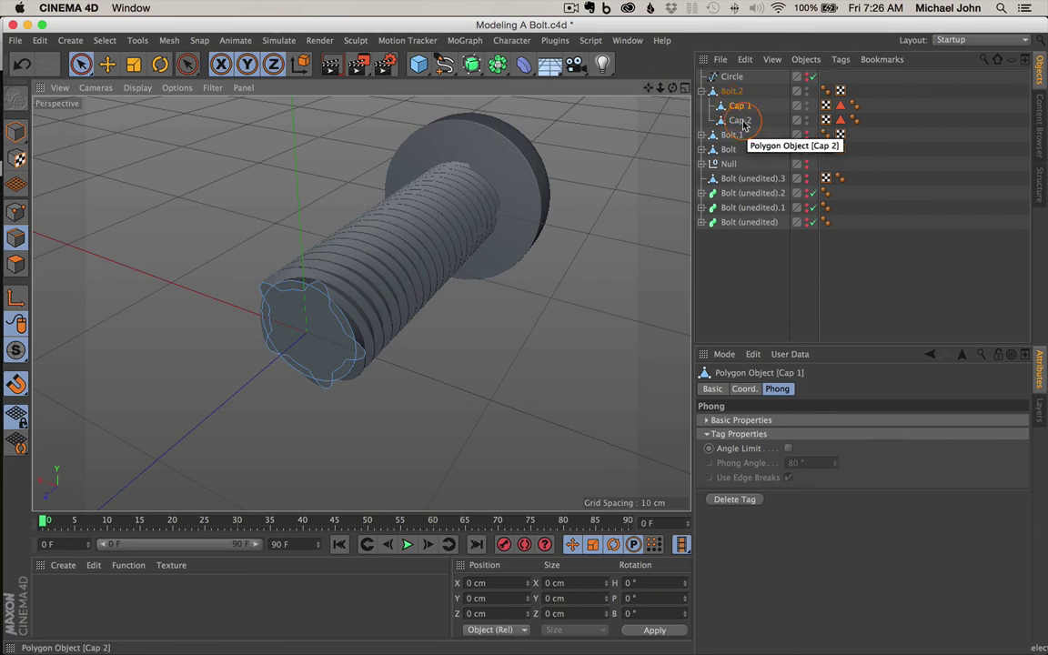
{"action": "scroll", "coordinate": [339, 318], "scroll_direction": "up", "scroll_amount": 2}
{"action": "scroll", "coordinate": [338, 316], "scroll_direction": "up", "scroll_amount": 3}
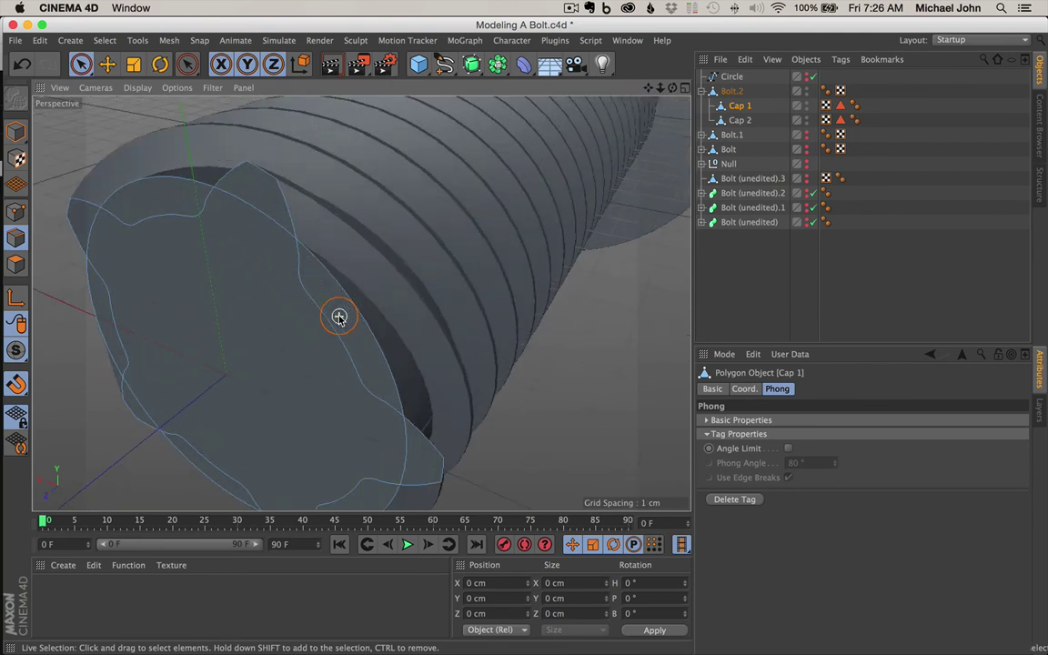
{"action": "left_click", "coordinate": [15, 264]}
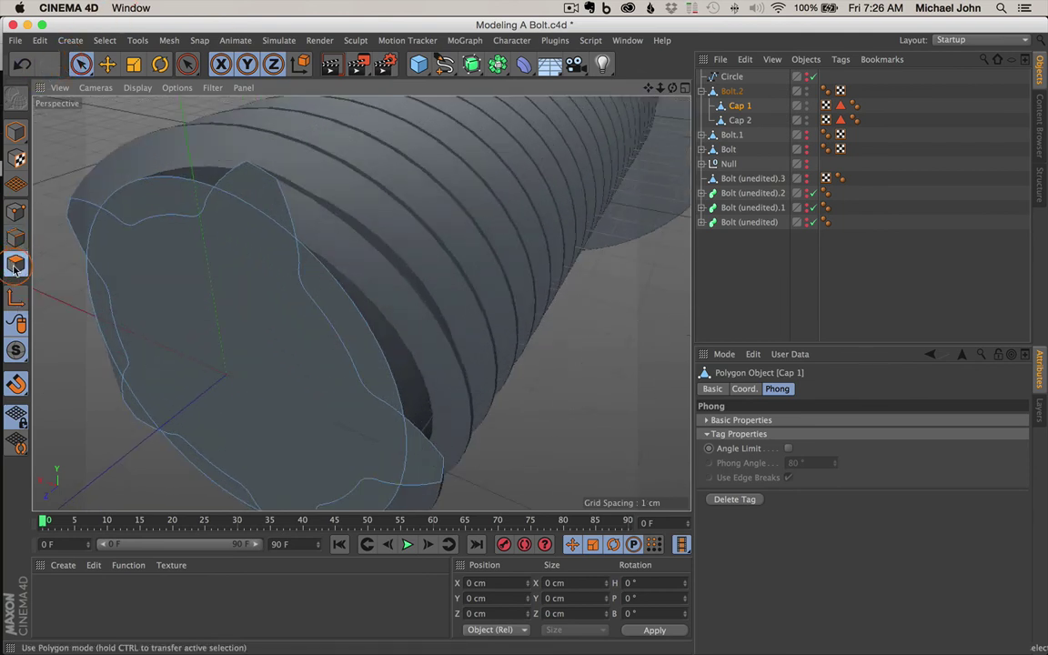
- Select Cap 1's circular end polygon with Live Selection
{"action": "left_click", "coordinate": [80, 63]}
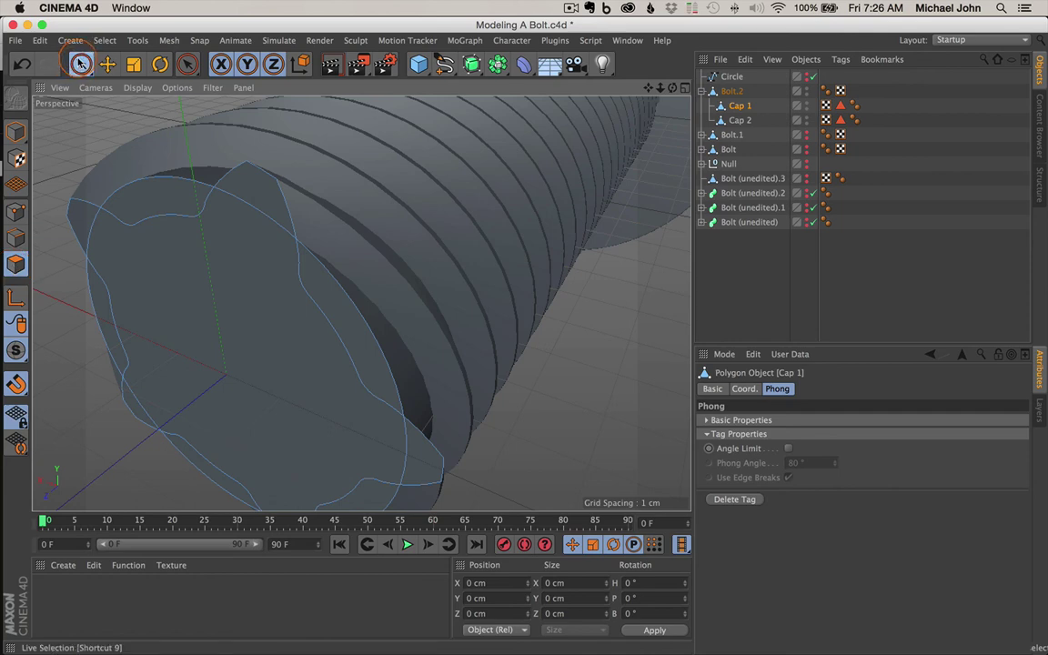
{"action": "left_click", "coordinate": [81, 63]}
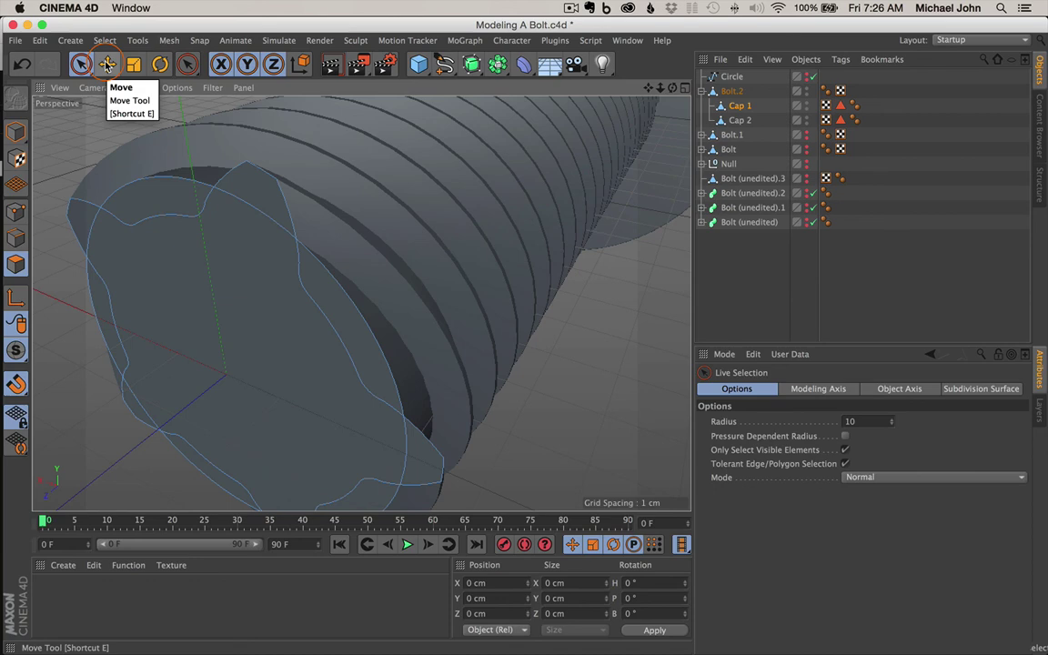
{"action": "left_click", "coordinate": [107, 63]}
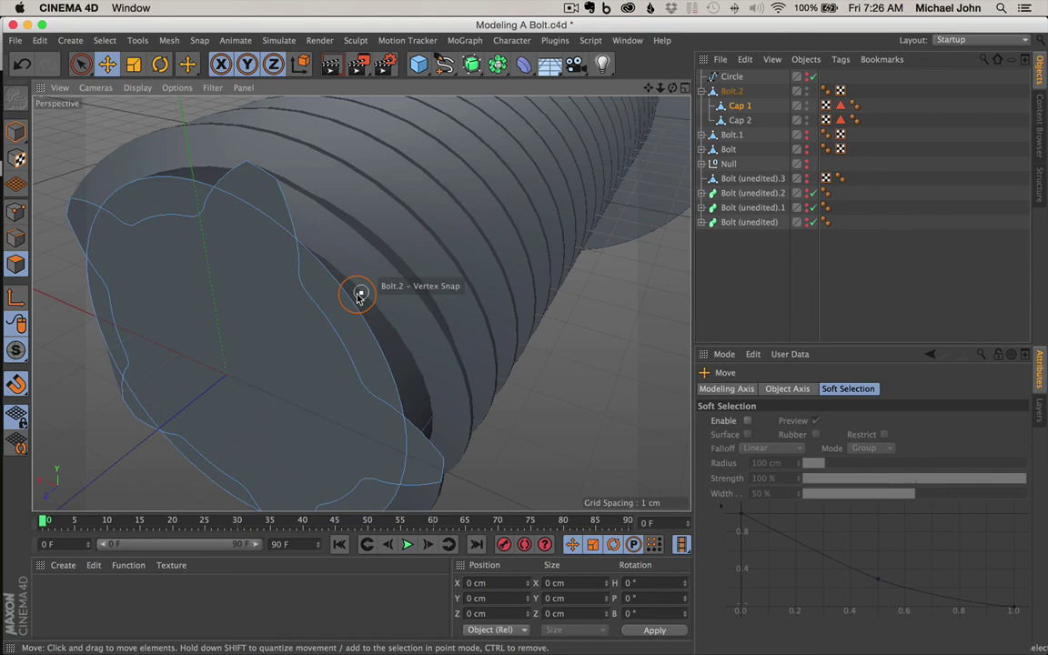
{"action": "left_click", "coordinate": [80, 63]}
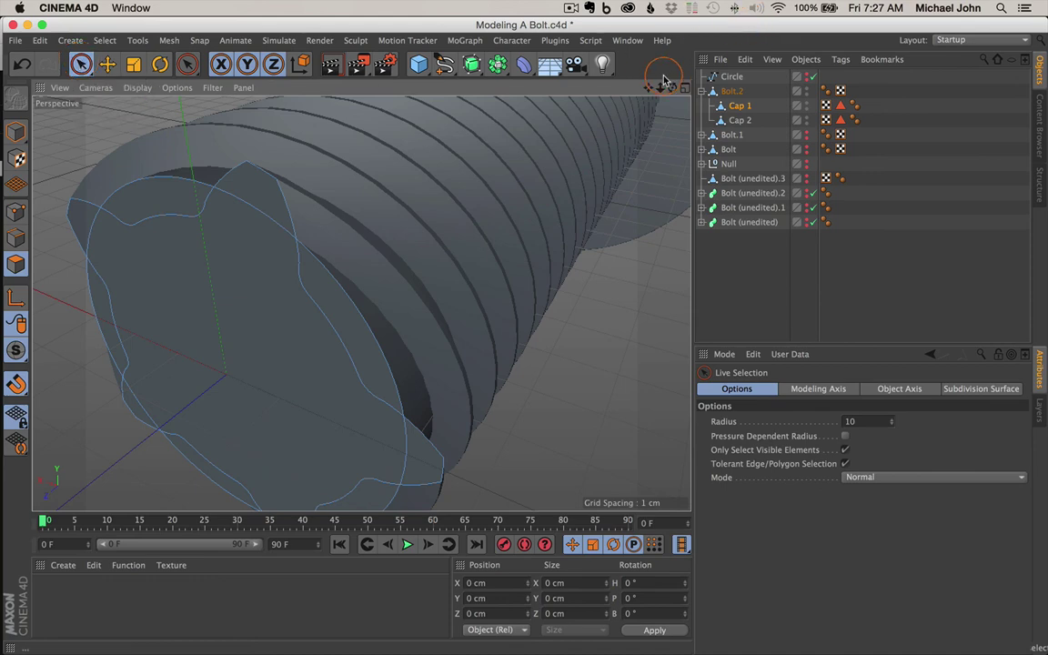
{"action": "left_click_drag", "start_coordinate": [648, 87], "coordinate": [472, 302]}
{"action": "left_click", "coordinate": [446, 236]}
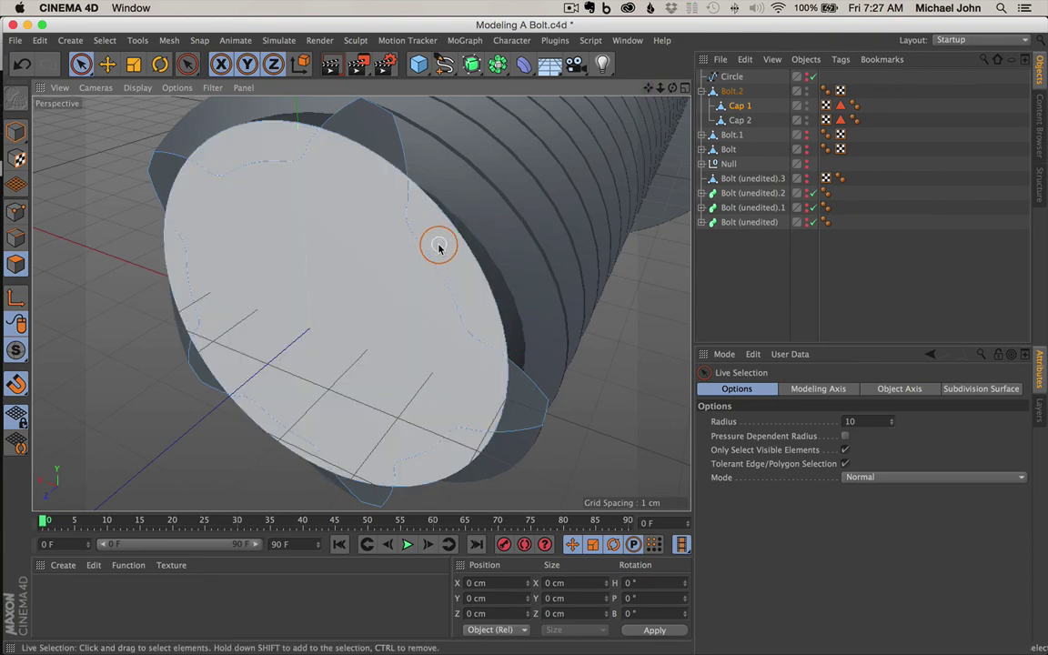
{"action": "left_click", "coordinate": [436, 235]}
{"action": "left_click_drag", "start_coordinate": [470, 212], "coordinate": [444, 225], "text": "alt"}
- Extrude the selected circular polygon with an offset of 0.1 cm
{"action": "right_click", "coordinate": [441, 237]}
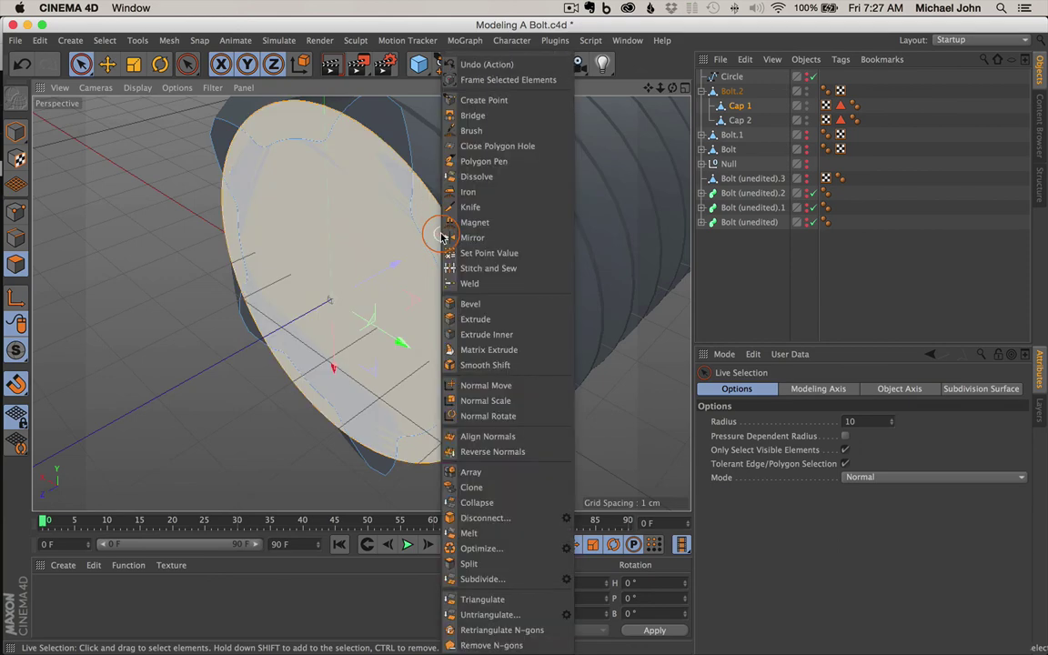
{"action": "left_click", "coordinate": [510, 319]}
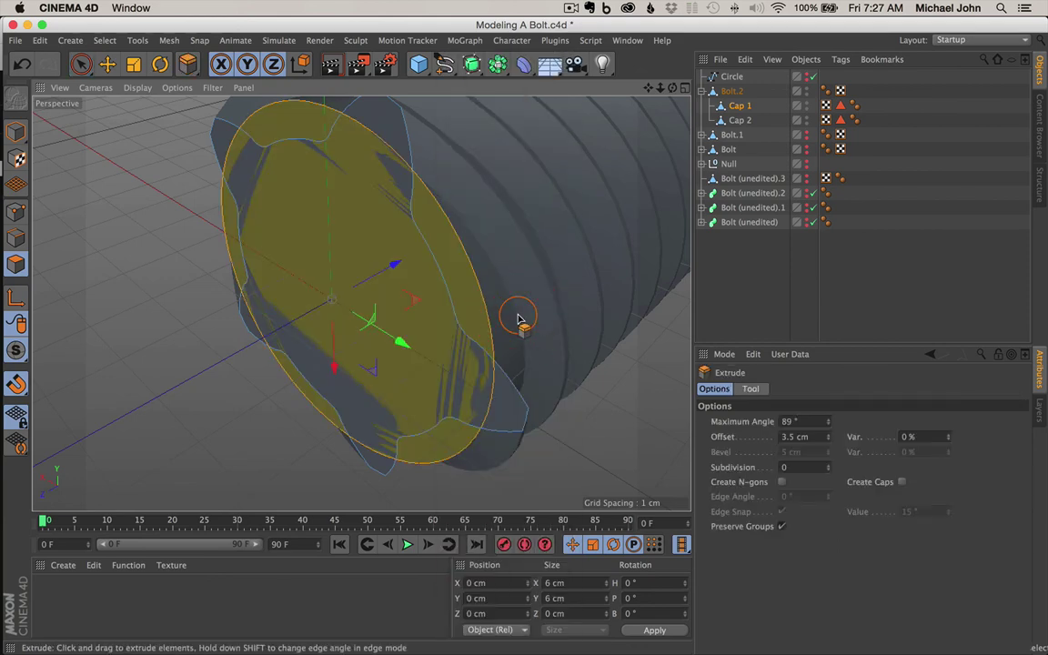
{"action": "left_click", "coordinate": [1041, 379]}
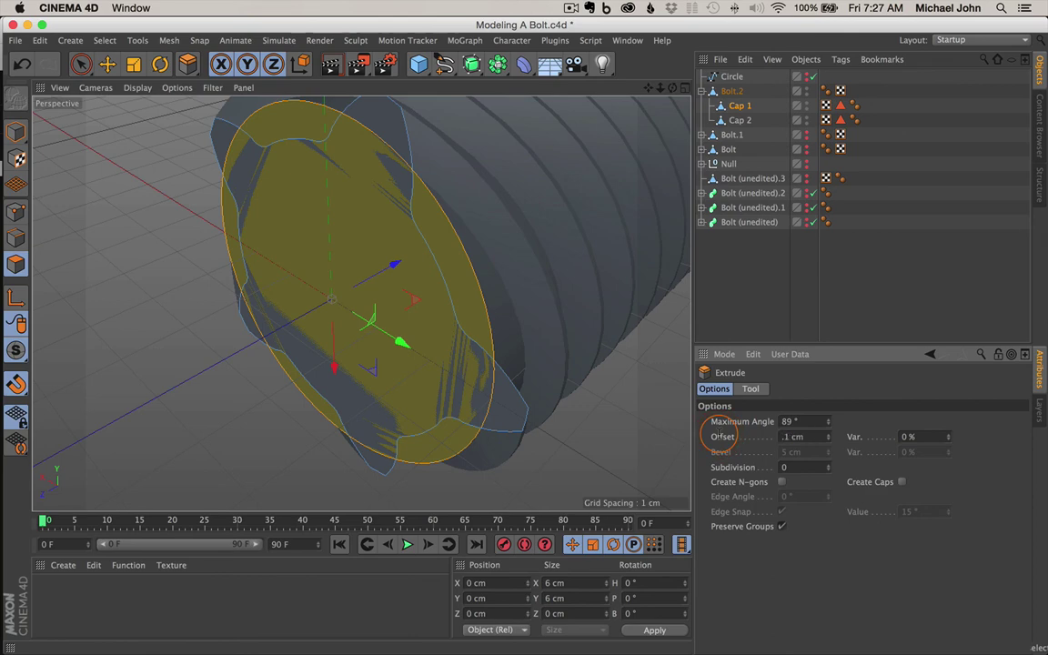
{"action": "key", "text": "Return"}
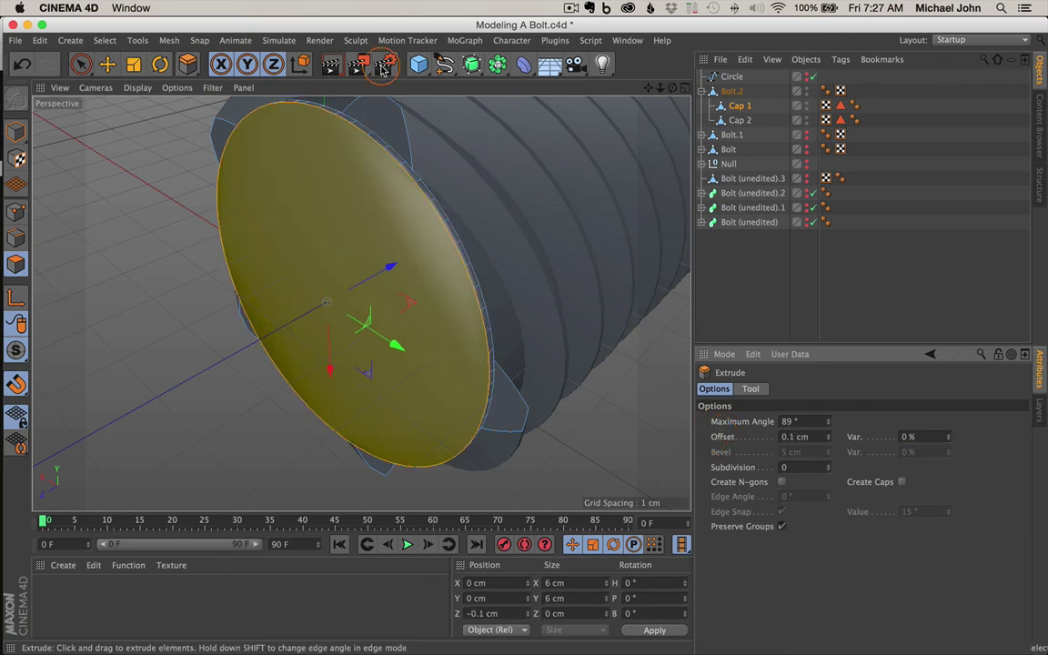
- Reselect the circular end polygon and extrude it outward a second time by about 1.06 cm
{"action": "left_click_drag", "start_coordinate": [648, 89], "coordinate": [596, 120]}
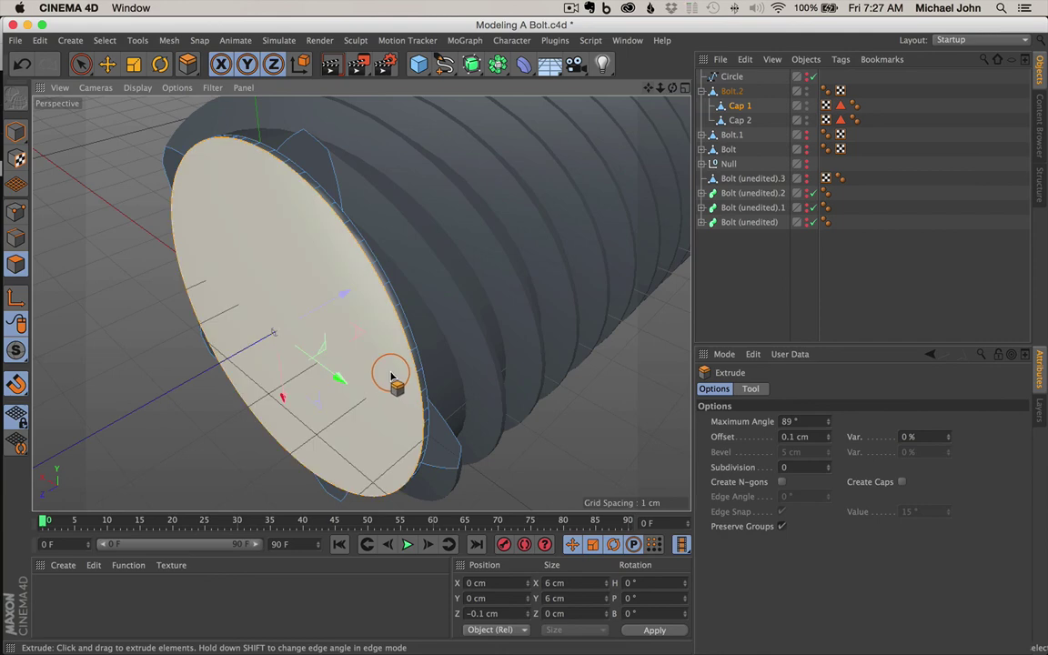
{"action": "right_click", "coordinate": [392, 377]}
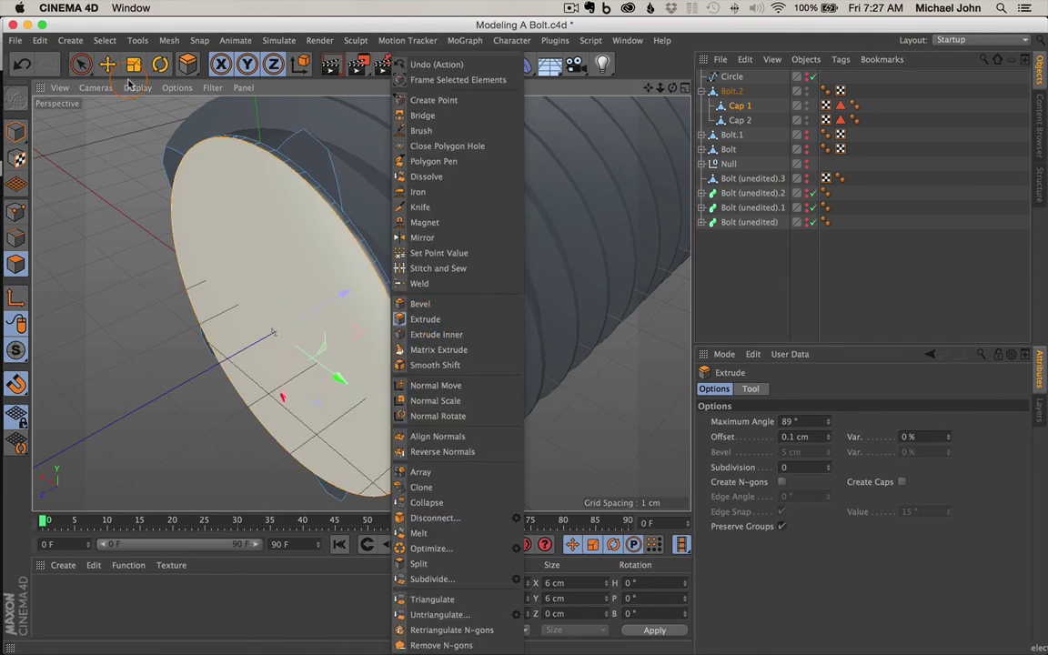
{"action": "left_click", "coordinate": [81, 66]}
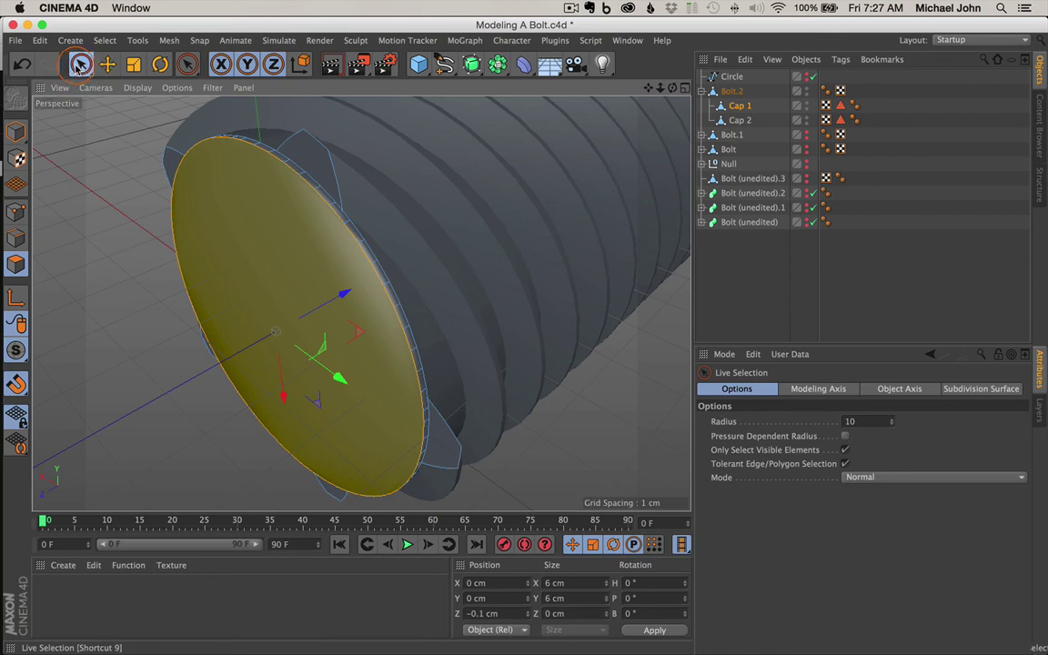
{"action": "left_click", "coordinate": [116, 150]}
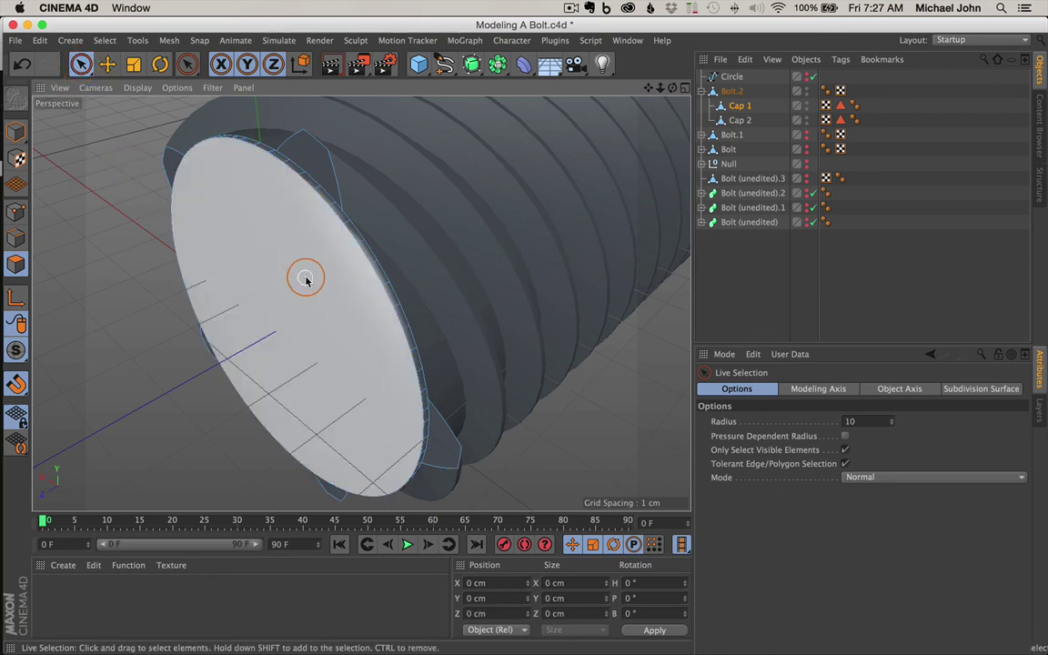
{"action": "left_click", "coordinate": [333, 285]}
{"action": "right_click", "coordinate": [326, 241]}
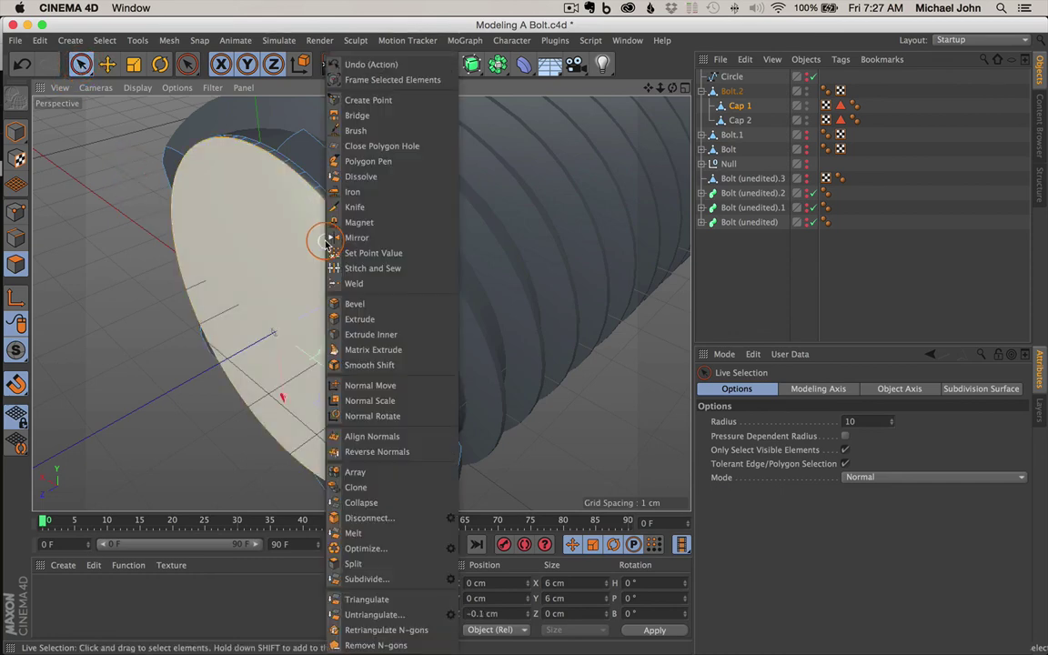
{"action": "left_click", "coordinate": [382, 319]}
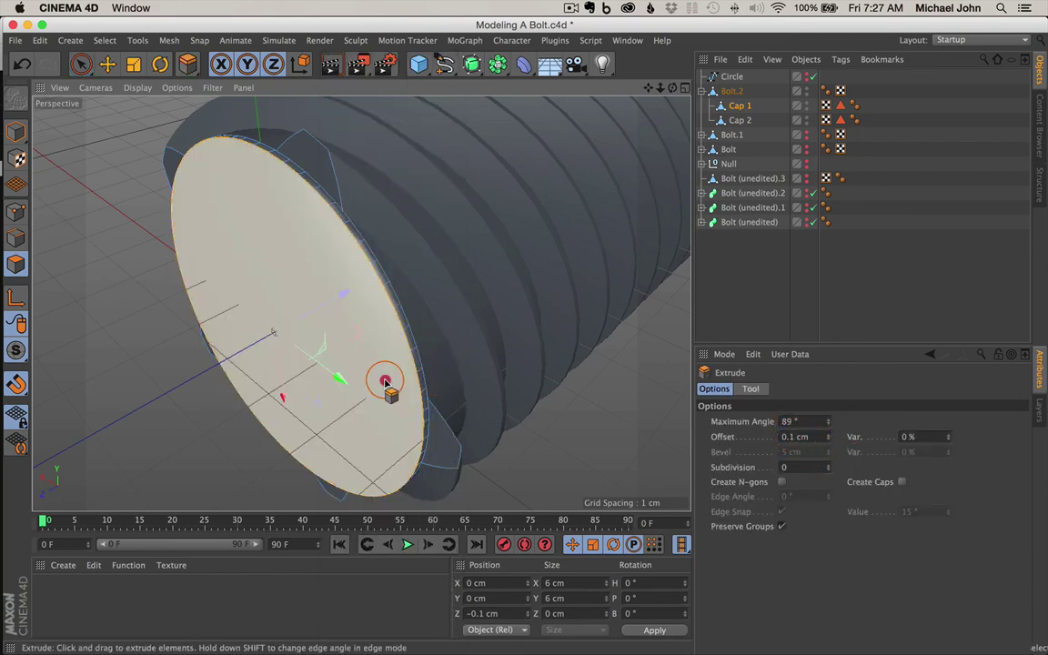
{"action": "left_click_drag", "start_coordinate": [386, 380], "coordinate": [526, 336]}
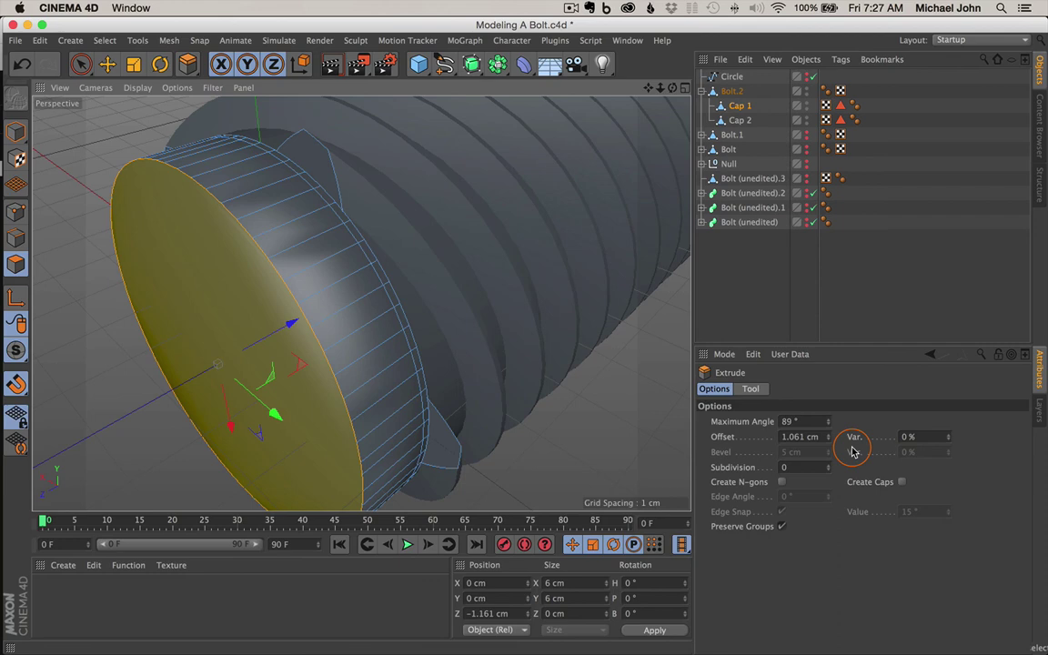
- Try an offset of 1.5 cm for the second extrusion and settle on 1.25 cm
{"action": "left_click", "coordinate": [799, 436]}
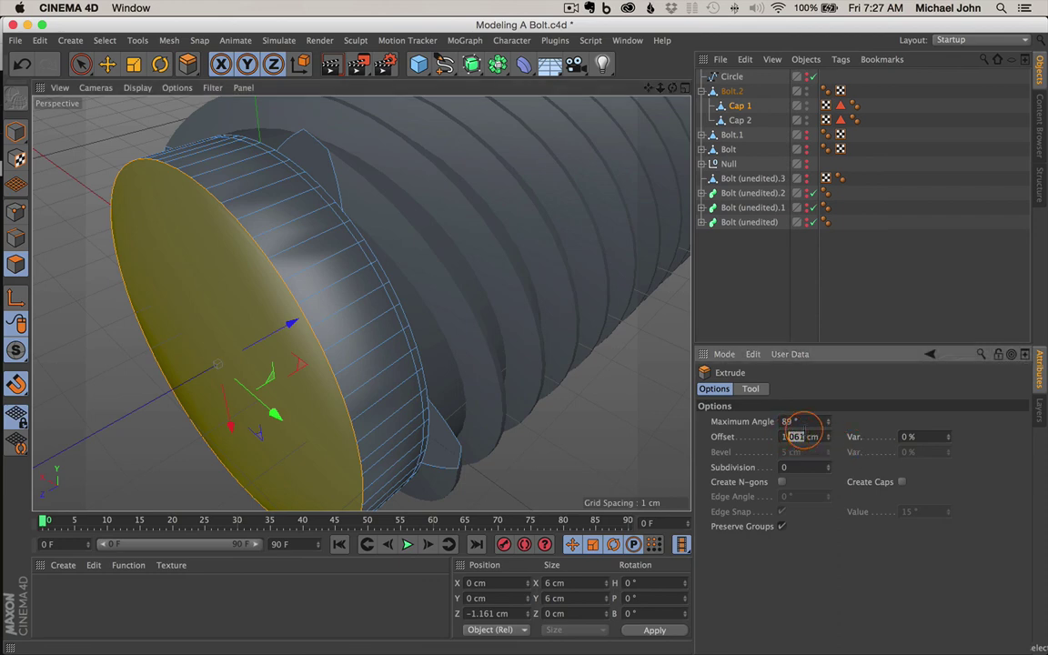
{"action": "key", "text": "Return"}
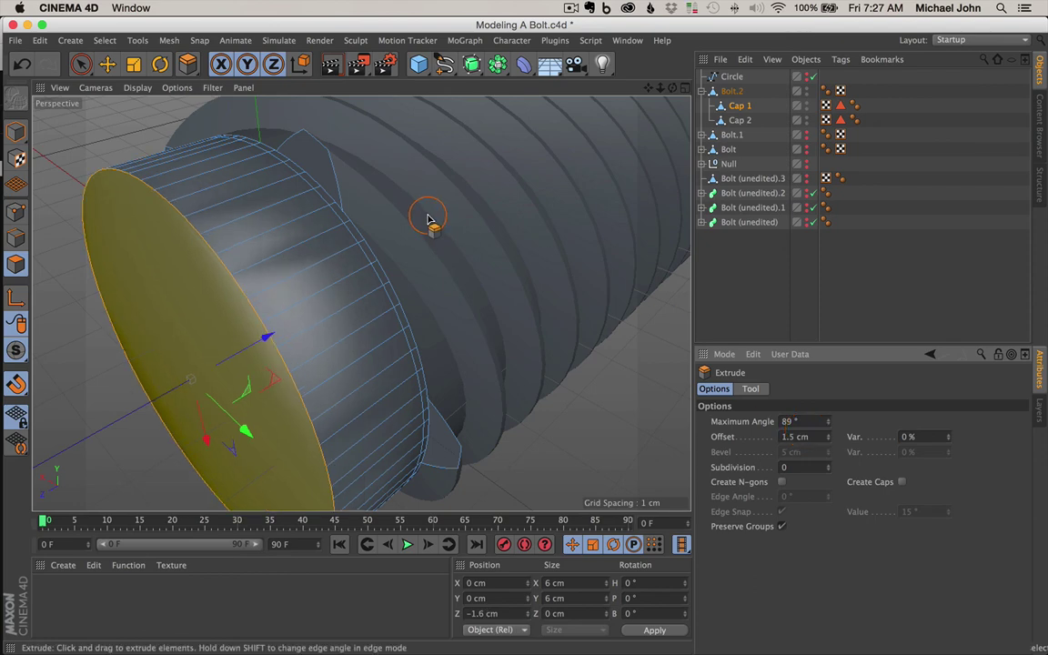
{"action": "left_click_drag", "start_coordinate": [426, 216], "coordinate": [511, 275], "text": "alt"}
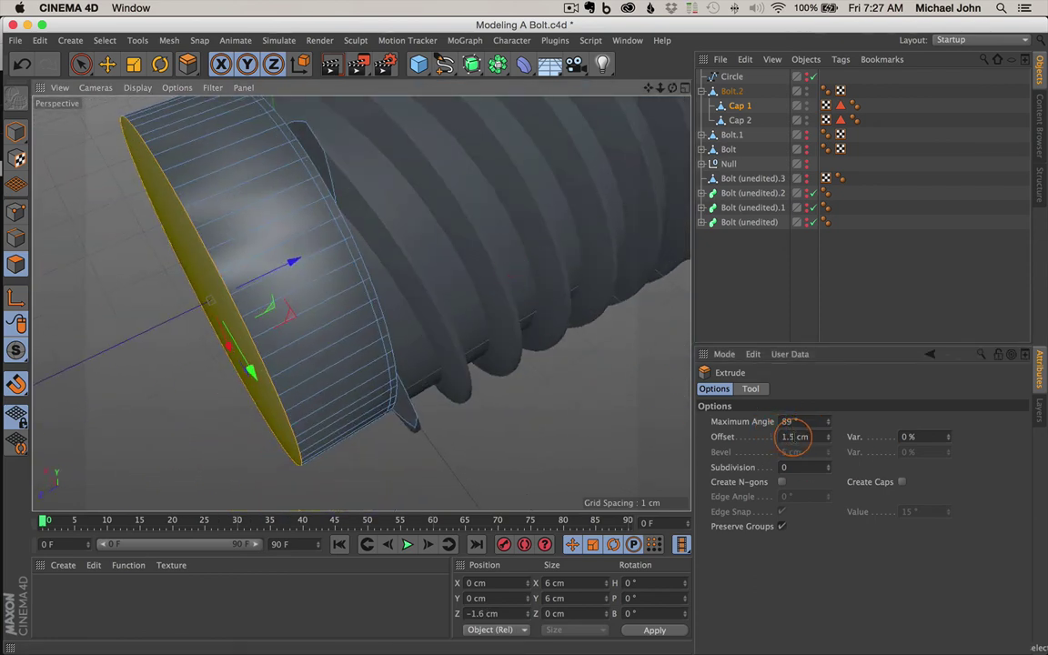
{"action": "left_click", "coordinate": [790, 437]}
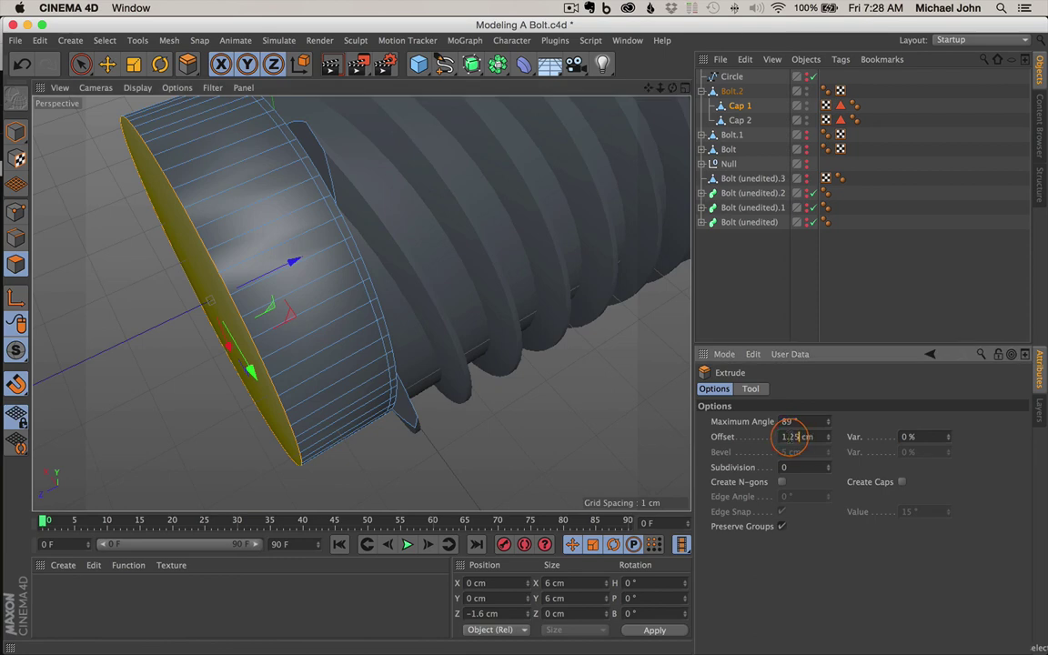
{"action": "key", "text": "Return"}
- Scale the extruded end polygon uniformly to 80 %, making it 4.8 cm across, to taper the bolt's tip
{"action": "left_click_drag", "start_coordinate": [414, 180], "coordinate": [499, 180], "text": "alt"}
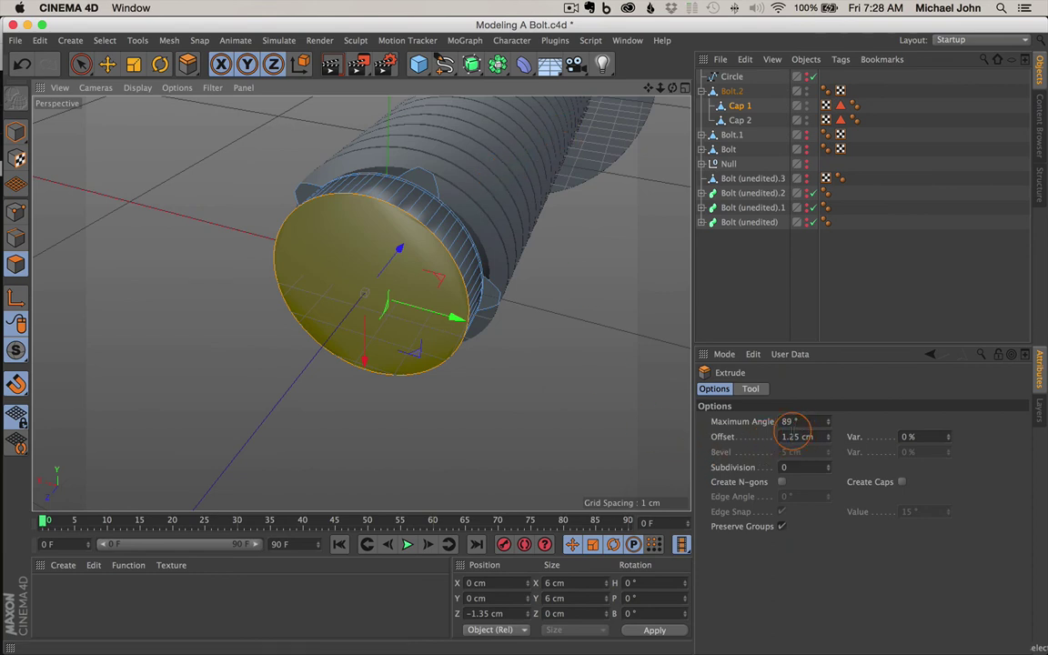
{"action": "left_click_drag", "start_coordinate": [524, 168], "coordinate": [496, 350], "text": "alt"}
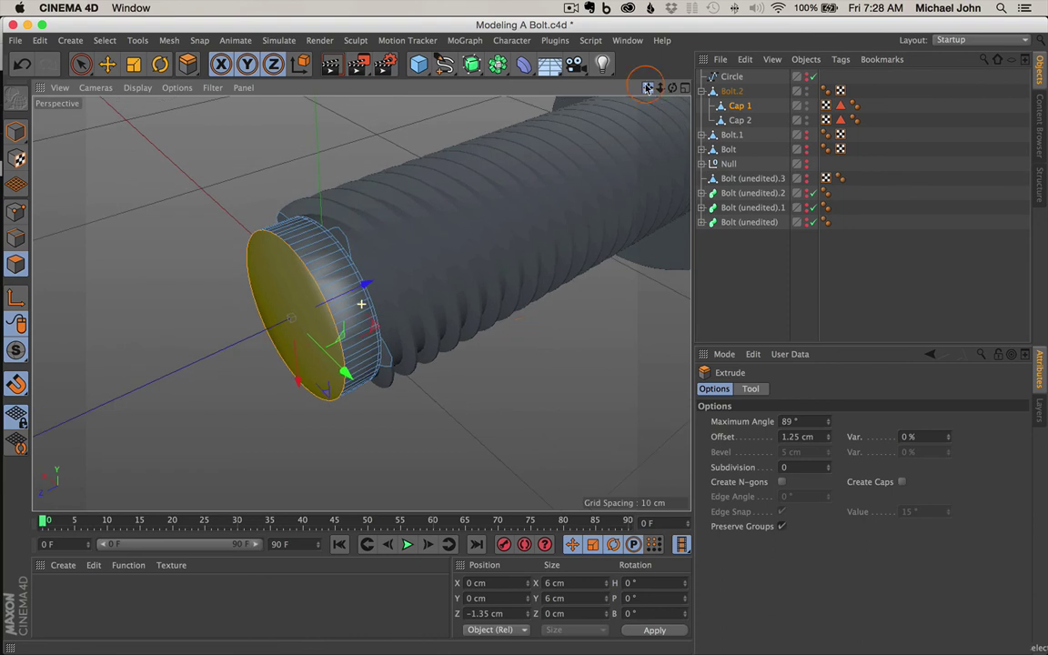
{"action": "left_click", "coordinate": [134, 66]}
{"action": "scroll", "coordinate": [385, 298], "scroll_direction": "up", "scroll_amount": 5}
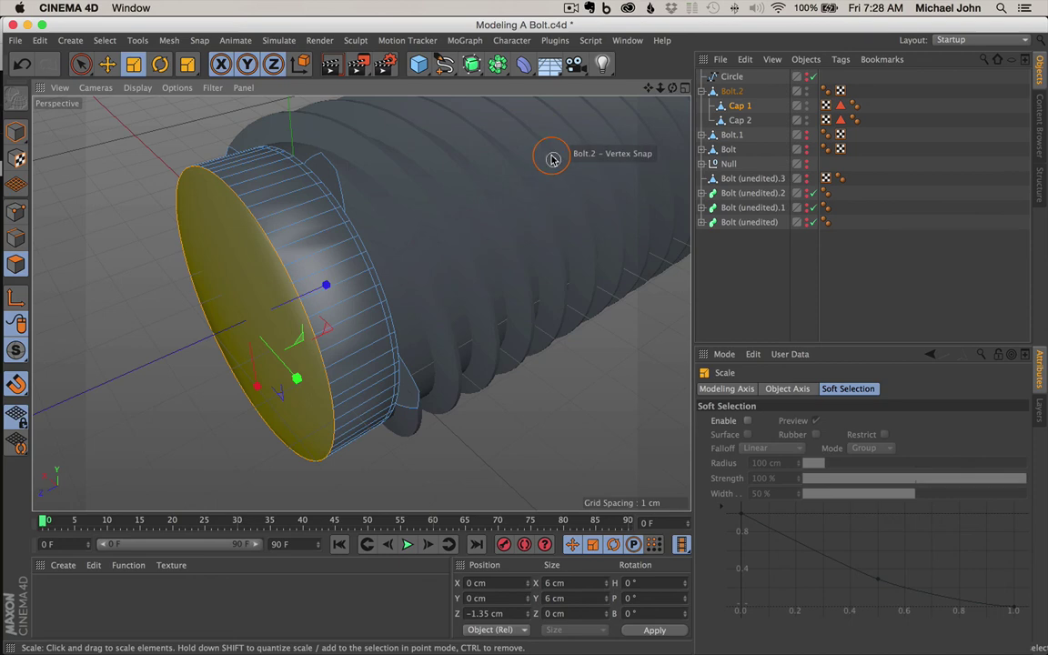
{"action": "left_click_drag", "start_coordinate": [552, 159], "coordinate": [474, 183]}
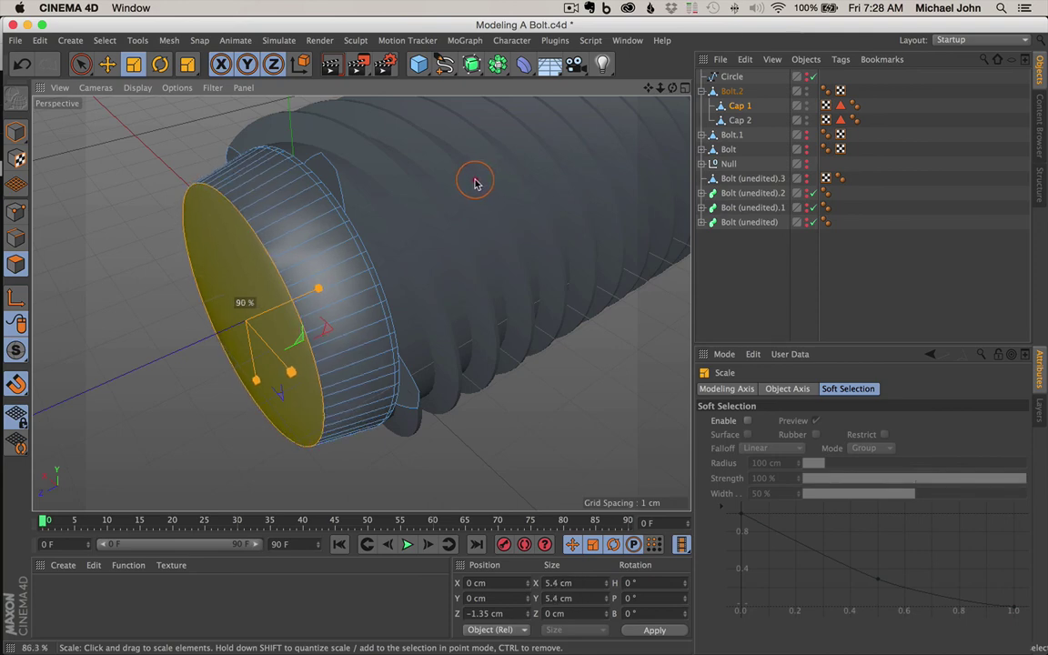
{"action": "left_click_drag", "start_coordinate": [468, 188], "coordinate": [462, 189]}
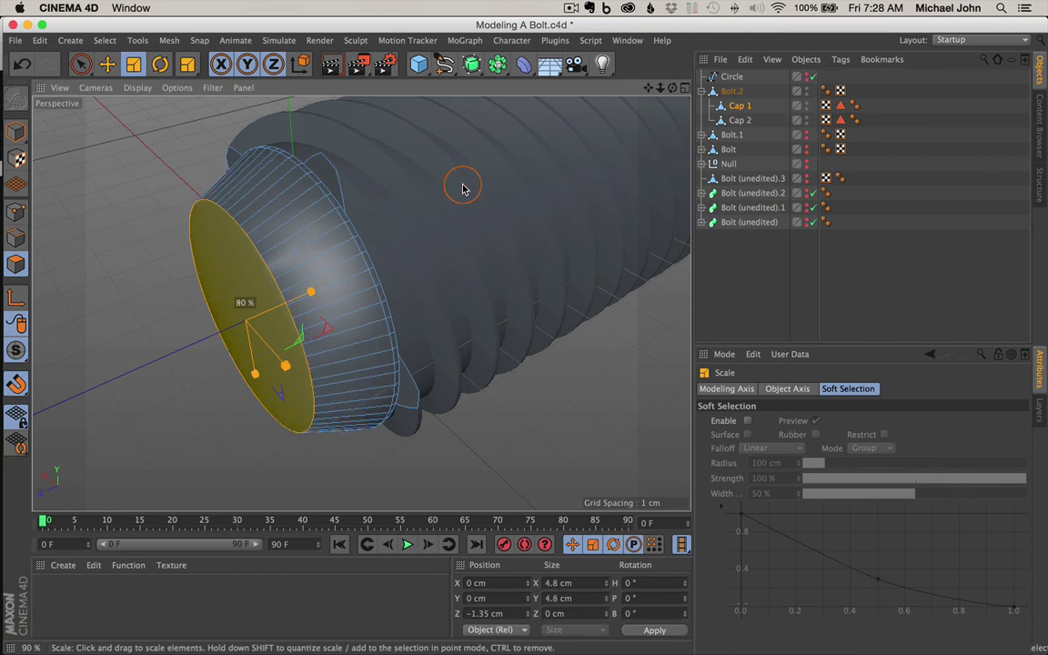
{"action": "left_click_drag", "start_coordinate": [462, 188], "coordinate": [465, 182]}
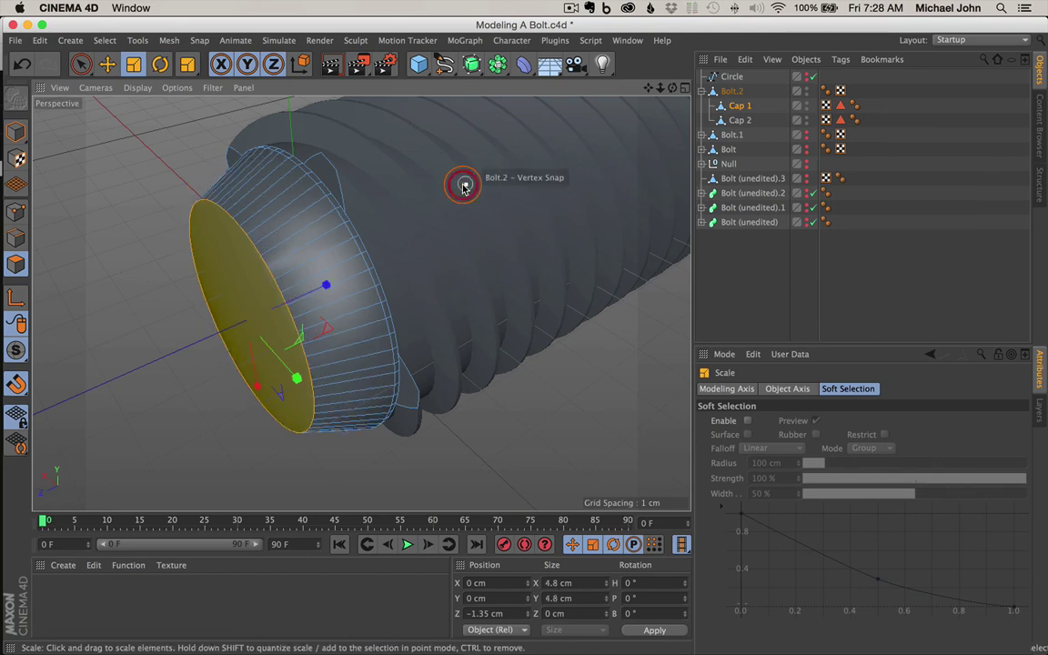
- Clear the polygon selection on Cap 1 and deselect all objects
{"action": "left_click", "coordinate": [81, 65]}
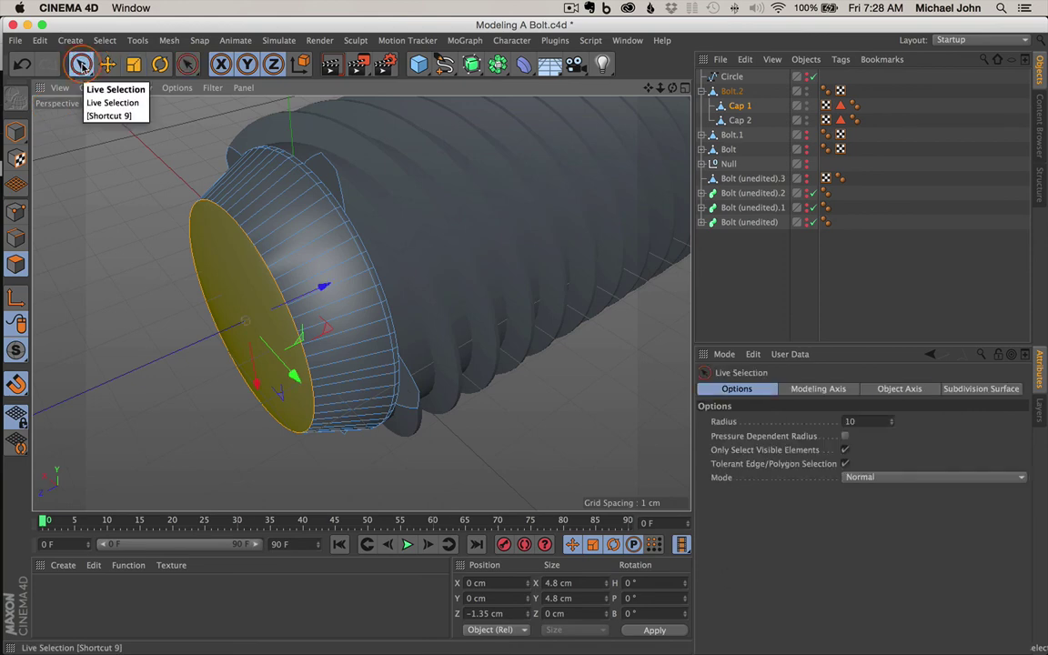
{"action": "left_click", "coordinate": [127, 139]}
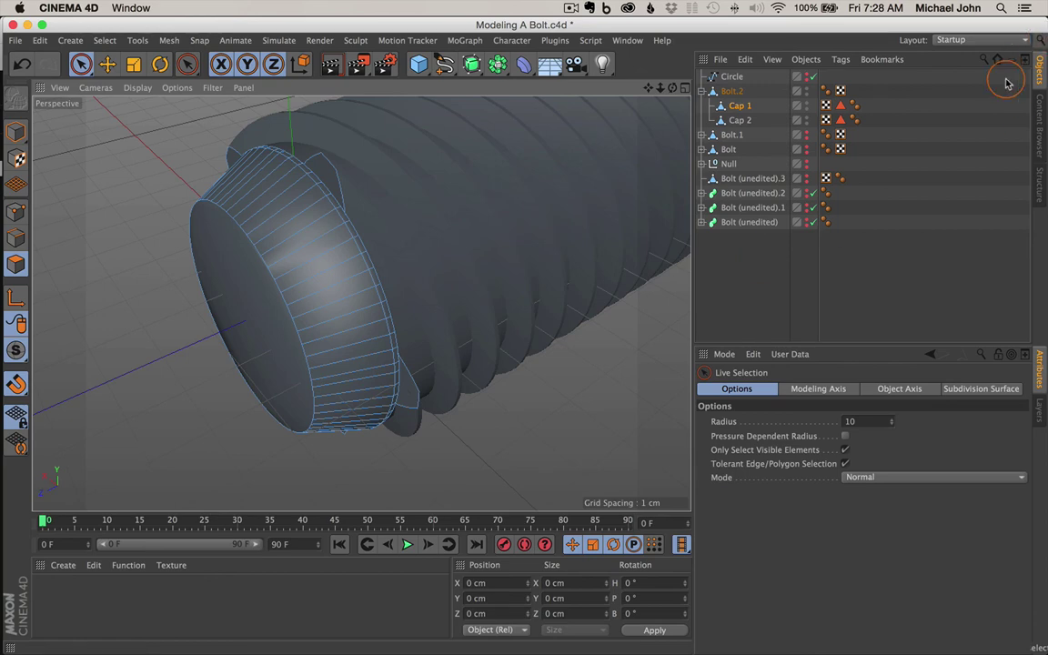
{"action": "left_click", "coordinate": [754, 267]}
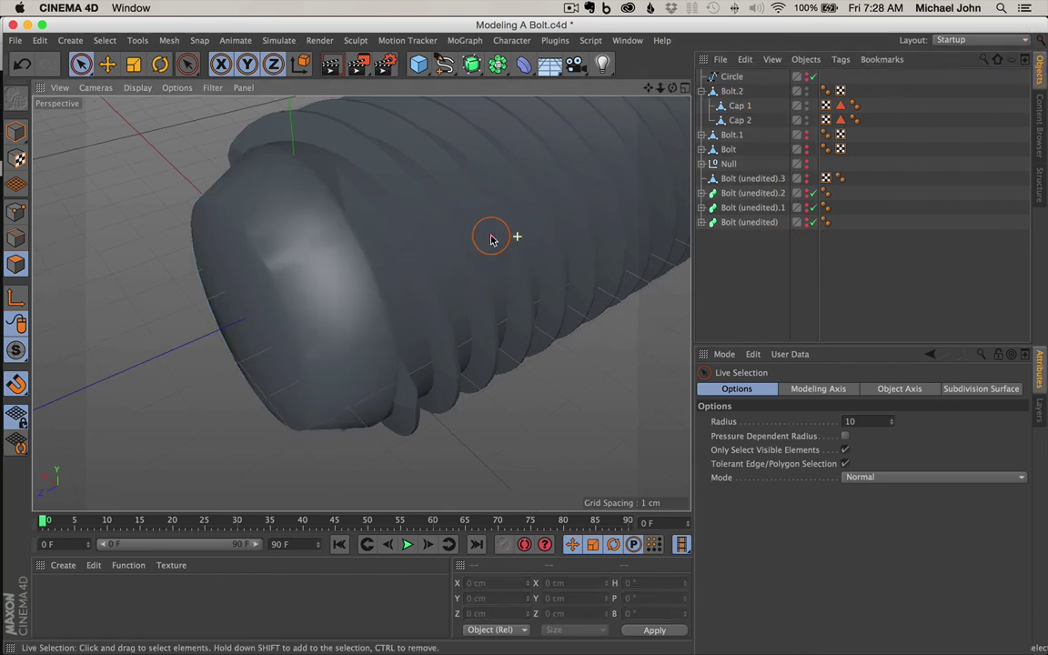
- Examine the tapered tip's shading and edges from several angles, both close up and with the whole bolt in view
{"action": "left_click_drag", "start_coordinate": [491, 239], "coordinate": [535, 261], "text": "alt"}
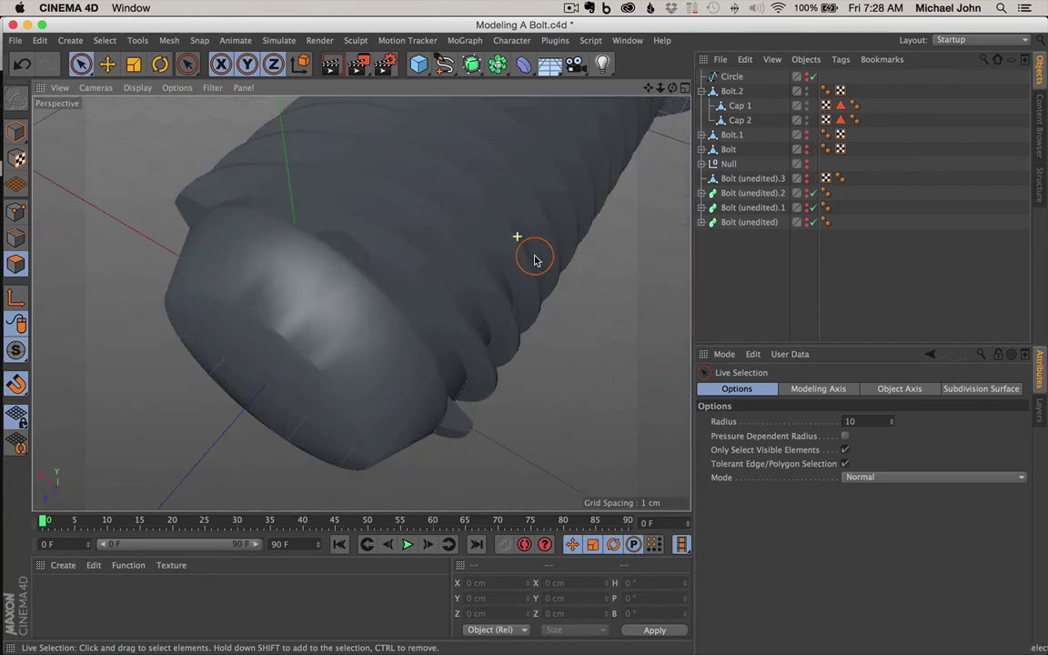
{"action": "left_click_drag", "start_coordinate": [520, 315], "coordinate": [392, 191], "text": "alt"}
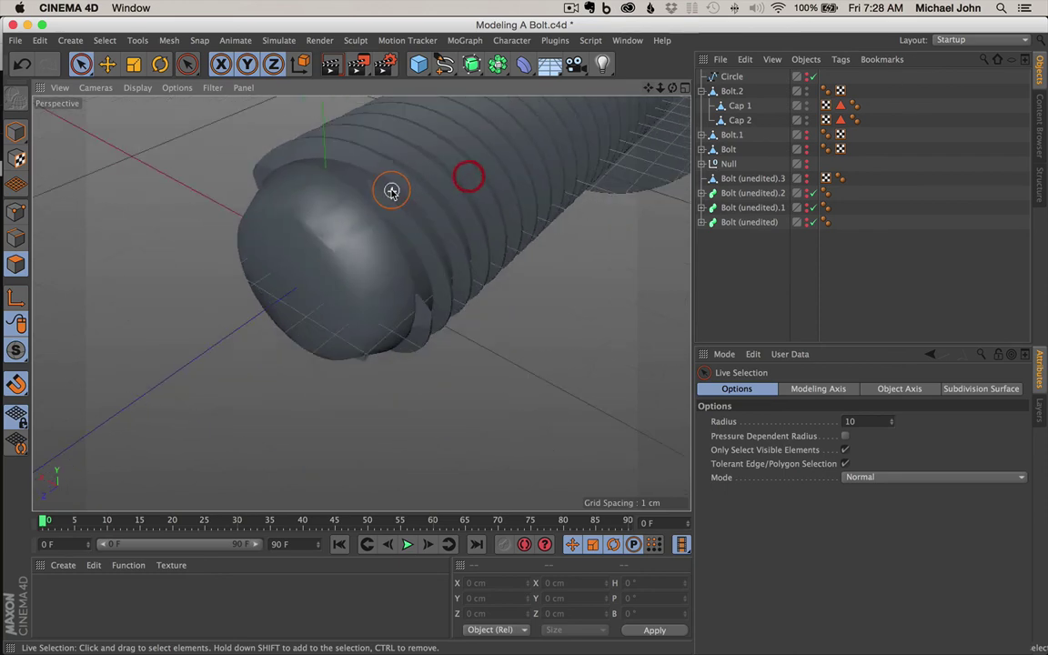
{"action": "scroll", "coordinate": [391, 191], "scroll_direction": "down", "scroll_amount": 10}
{"action": "left_click_drag", "start_coordinate": [452, 167], "coordinate": [394, 184], "text": "alt"}
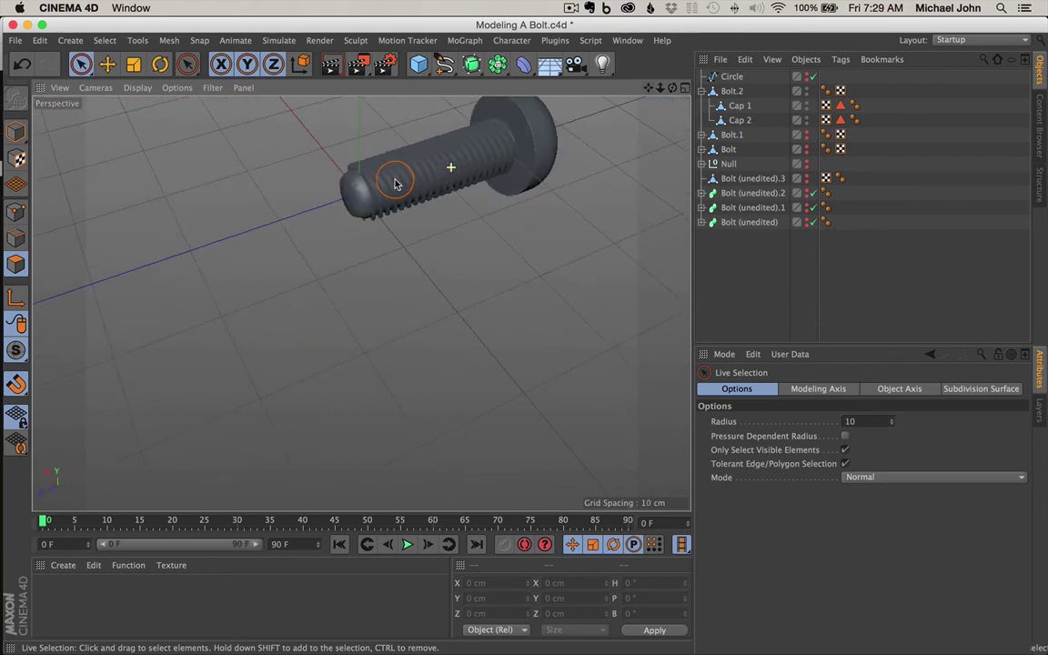
{"action": "left_click_drag", "start_coordinate": [649, 87], "coordinate": [489, 364]}
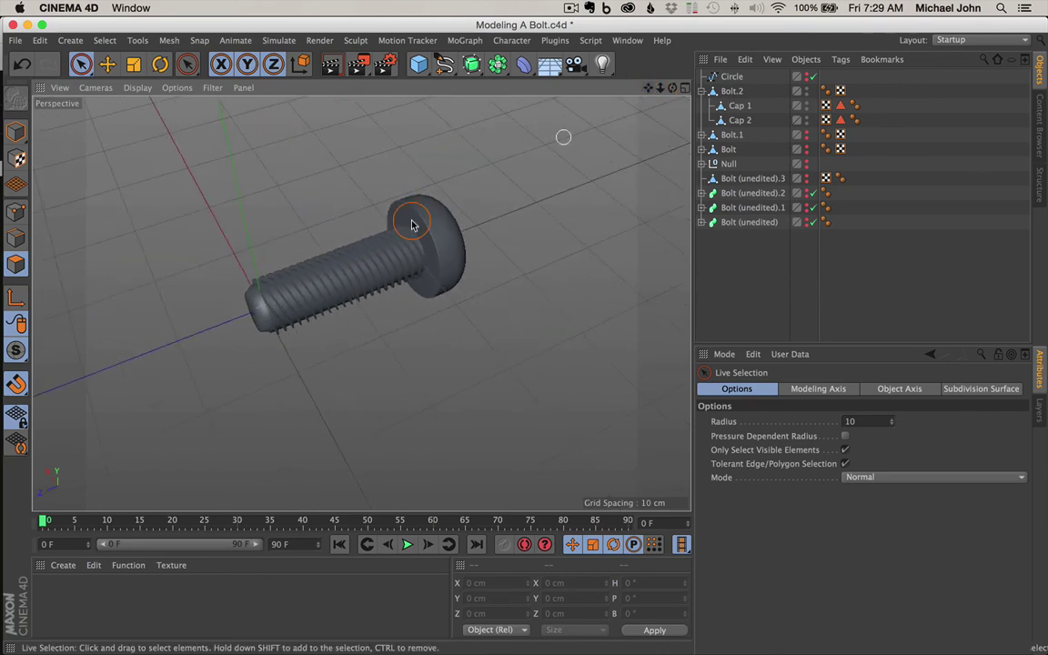
{"action": "mouse_move", "coordinate": [374, 251]}
{"action": "left_mouse_down", "text": "alt"}
{"action": "mouse_move", "coordinate": [205, 225]}
{"action": "mouse_move", "coordinate": [369, 242]}
{"action": "mouse_move", "coordinate": [285, 367]}
{"action": "left_mouse_up", "text": "alt"}
{"action": "scroll", "coordinate": [283, 367], "scroll_direction": "up", "scroll_amount": 8}
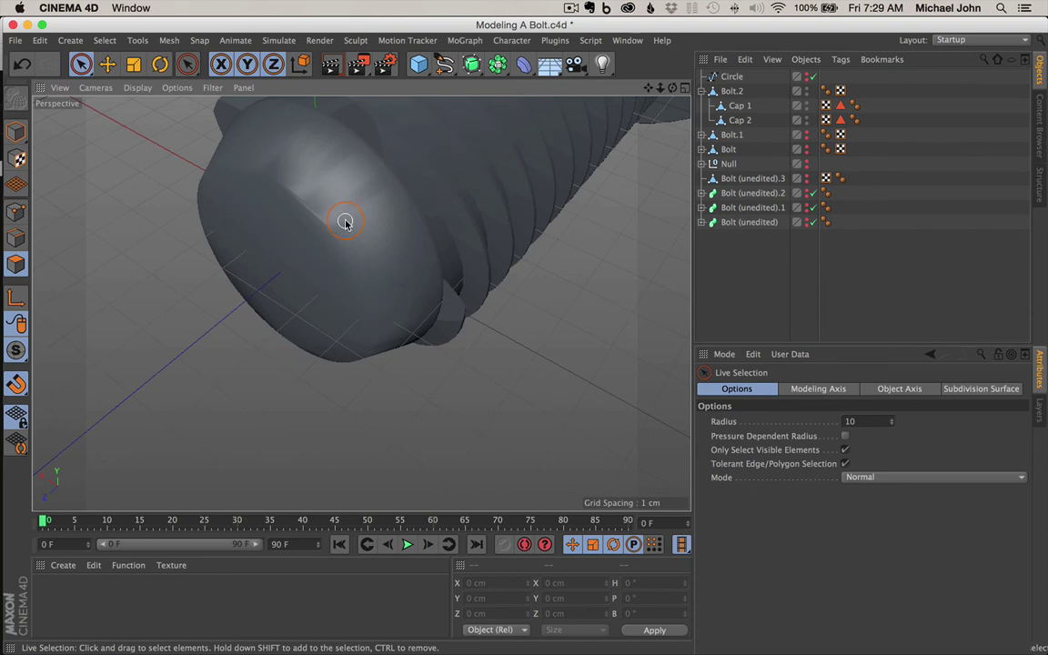
{"action": "scroll", "coordinate": [345, 222], "scroll_direction": "up", "scroll_amount": 3}
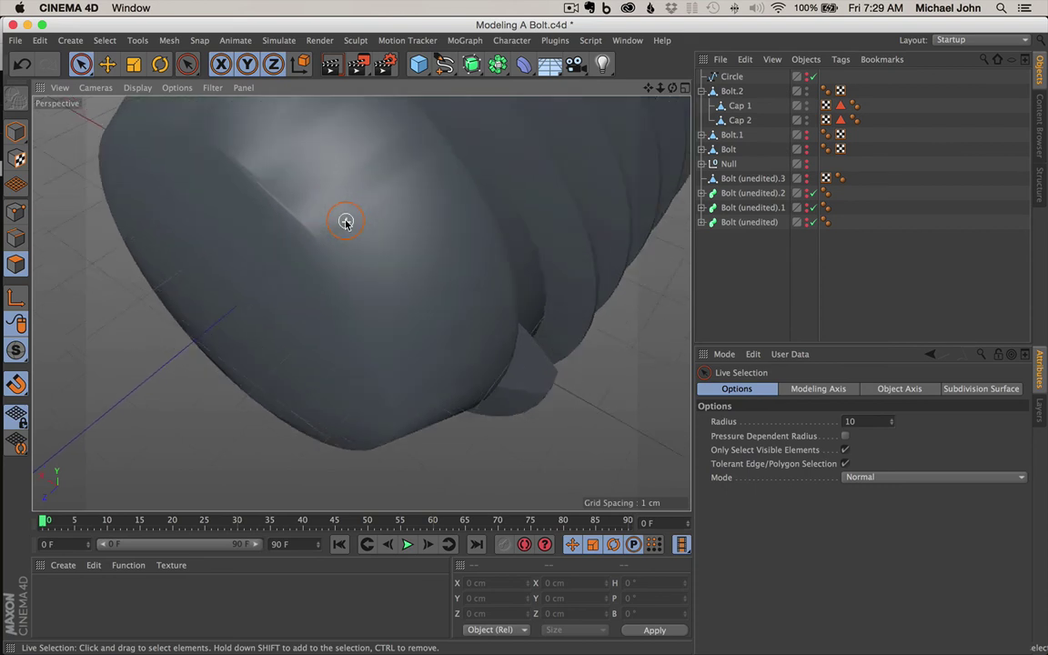
- Select the edge loop around the rim of the tapered end face on Cap 1 with Loop Selection
{"action": "left_click", "coordinate": [737, 107]}
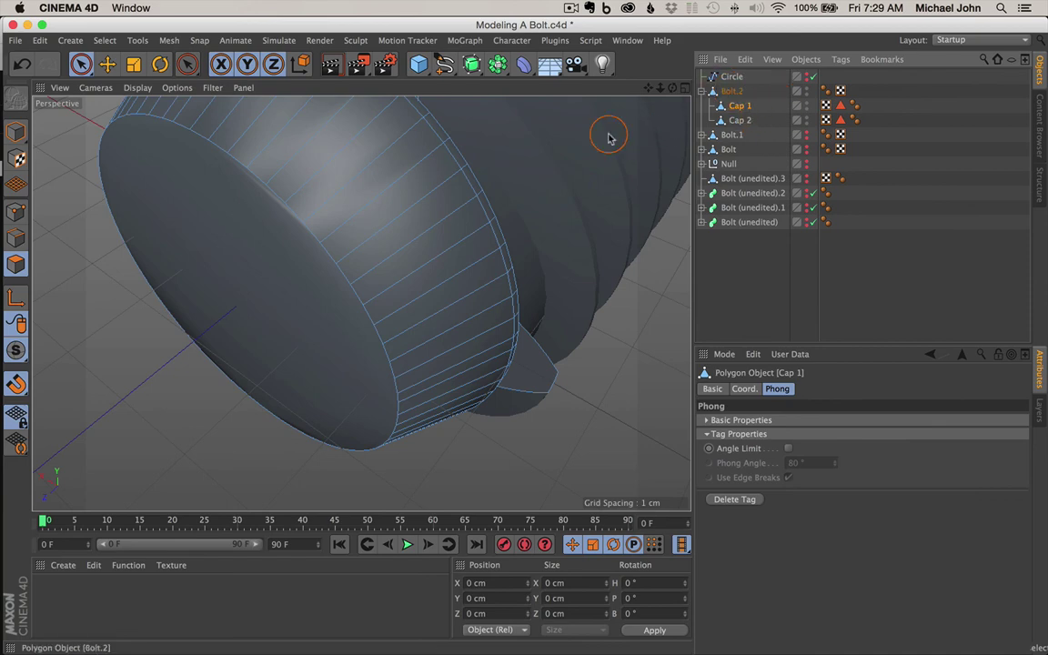
{"action": "left_click", "coordinate": [291, 262]}
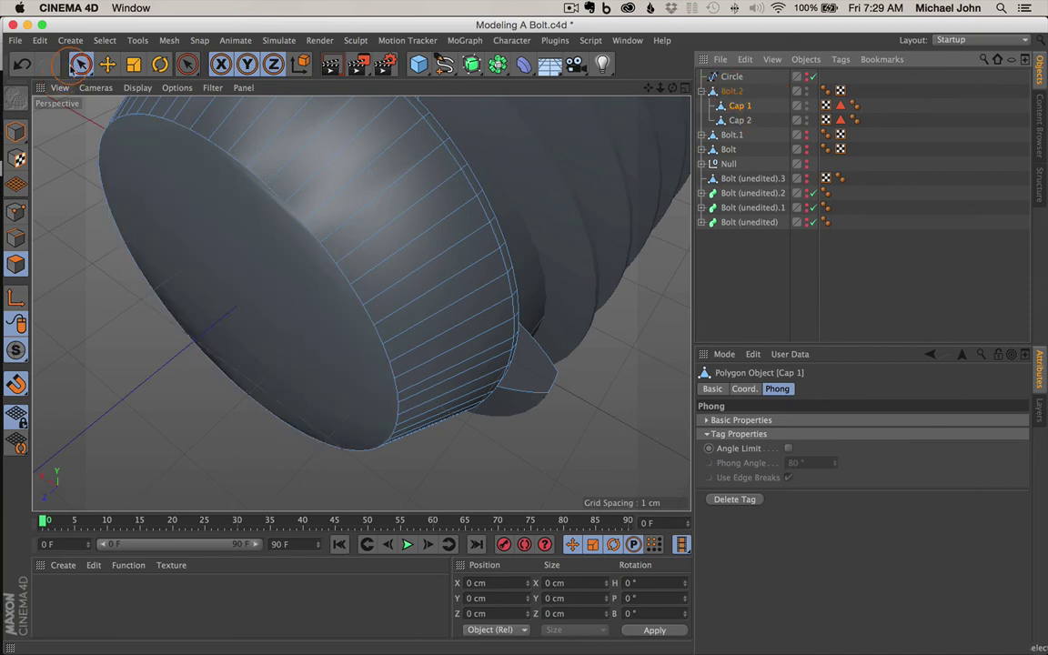
{"action": "left_click", "coordinate": [15, 235]}
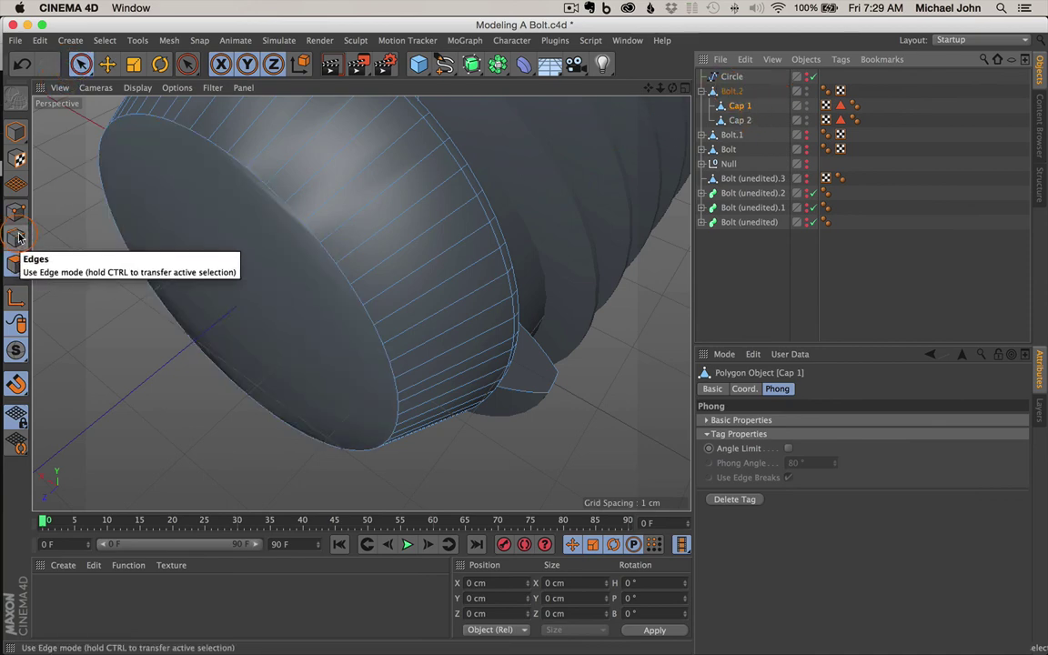
{"action": "left_click_drag", "start_coordinate": [351, 251], "coordinate": [362, 239], "text": "alt"}
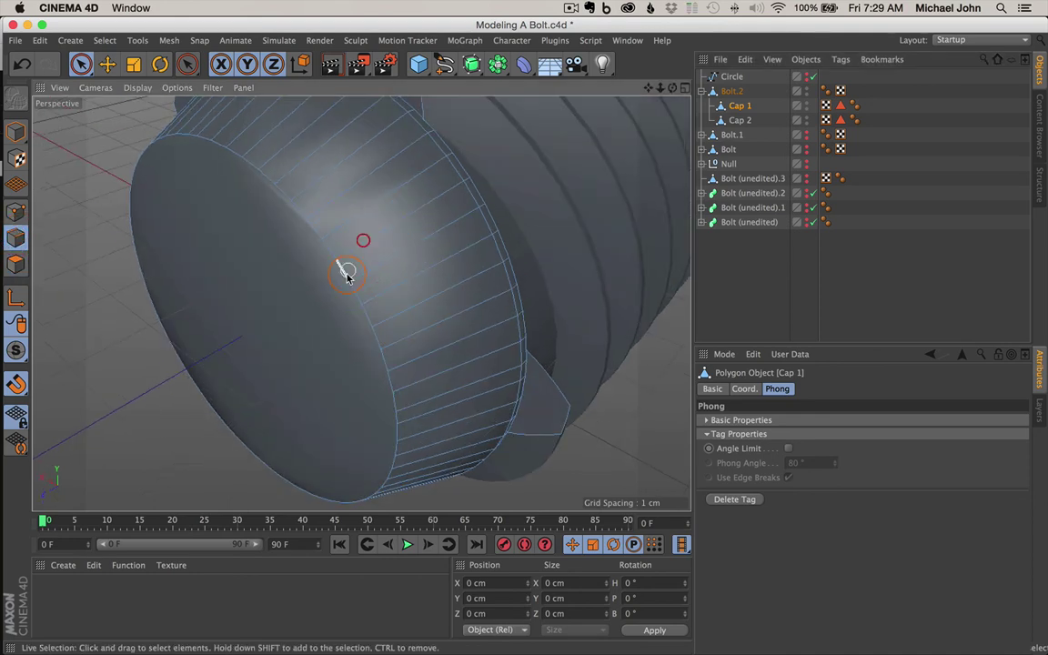
{"action": "scroll", "coordinate": [347, 275], "scroll_direction": "up", "scroll_amount": 5}
{"action": "scroll", "coordinate": [346, 275], "scroll_direction": "down", "scroll_amount": 5}
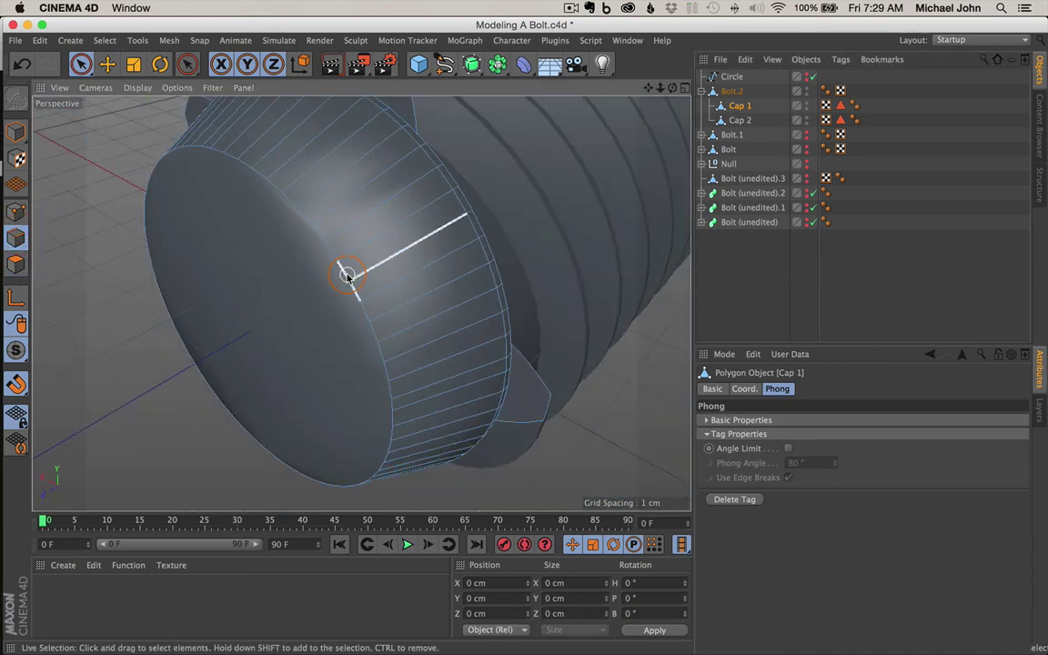
{"action": "key", "text": "u"}
{"action": "key", "text": "l"}
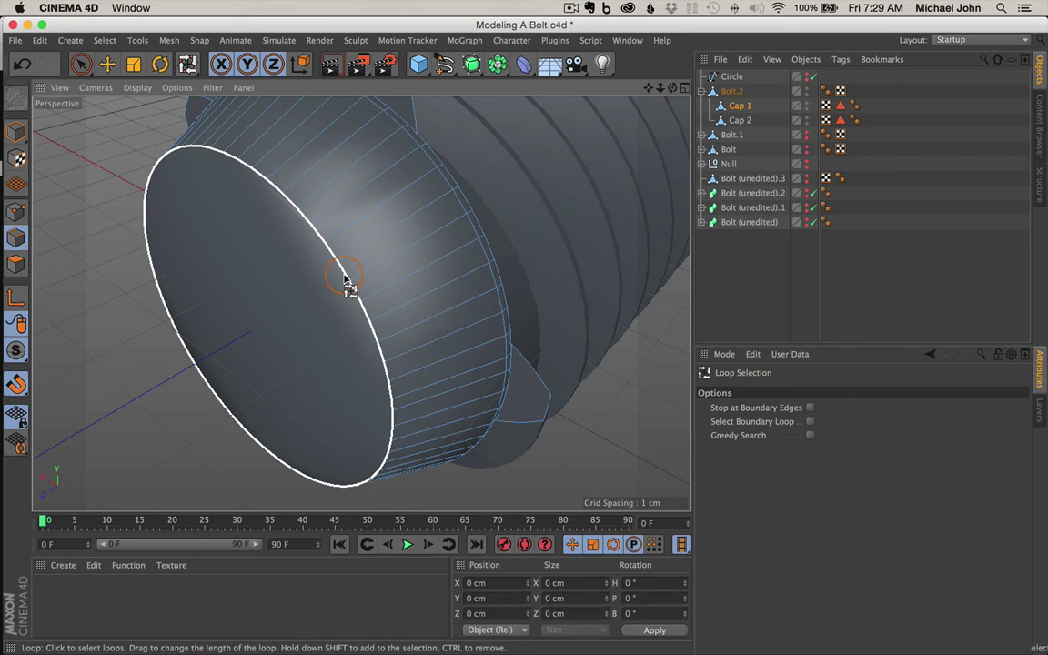
{"action": "left_click", "coordinate": [346, 263]}
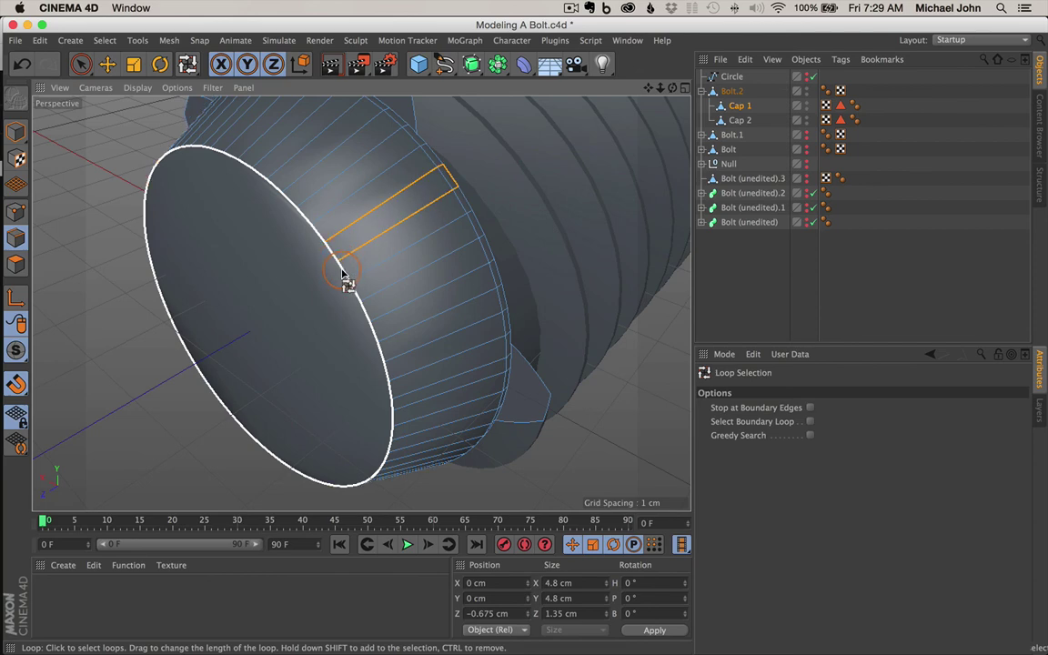
{"action": "left_click", "coordinate": [341, 271]}
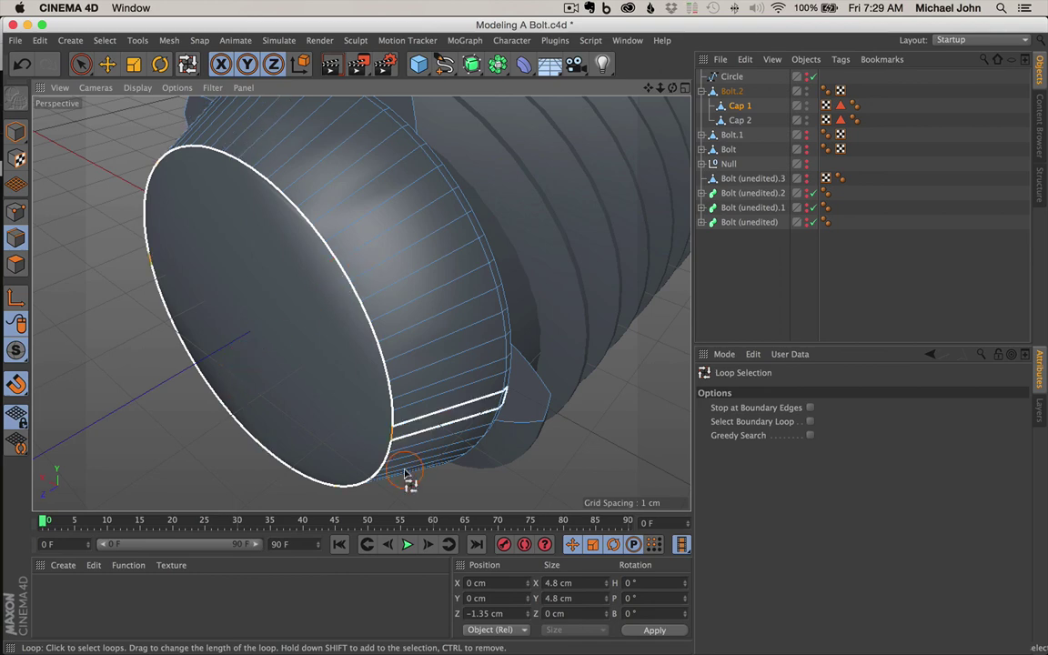
- Bevel the selected rim edge loop in Chamfer mode with a 0.05 cm offset and 10 subdivisions
{"action": "right_click", "coordinate": [341, 237]}
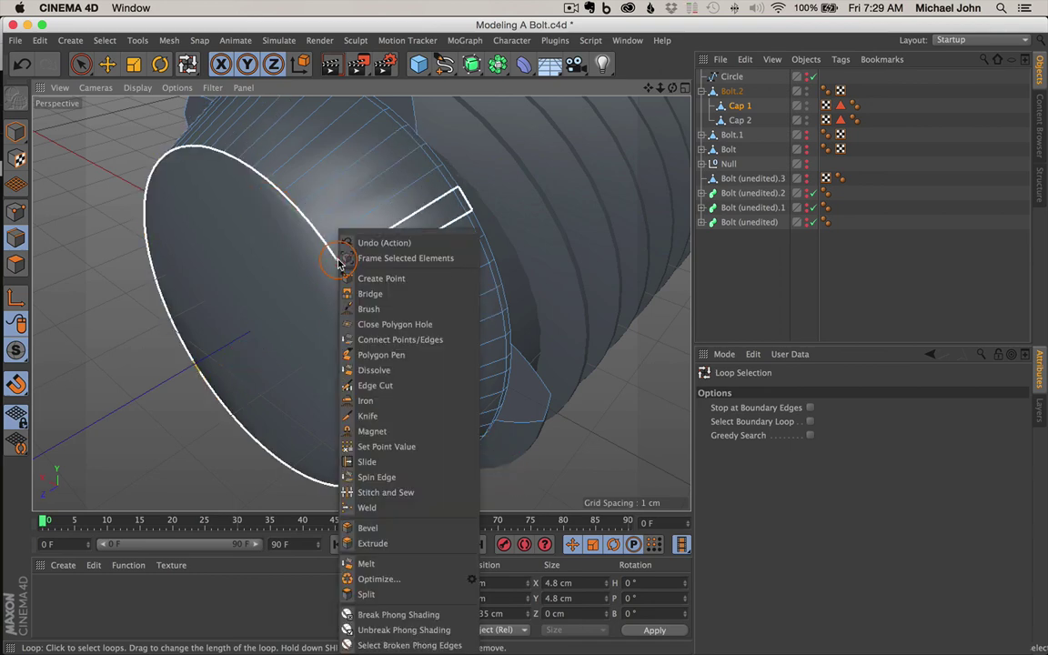
{"action": "left_click", "coordinate": [407, 527]}
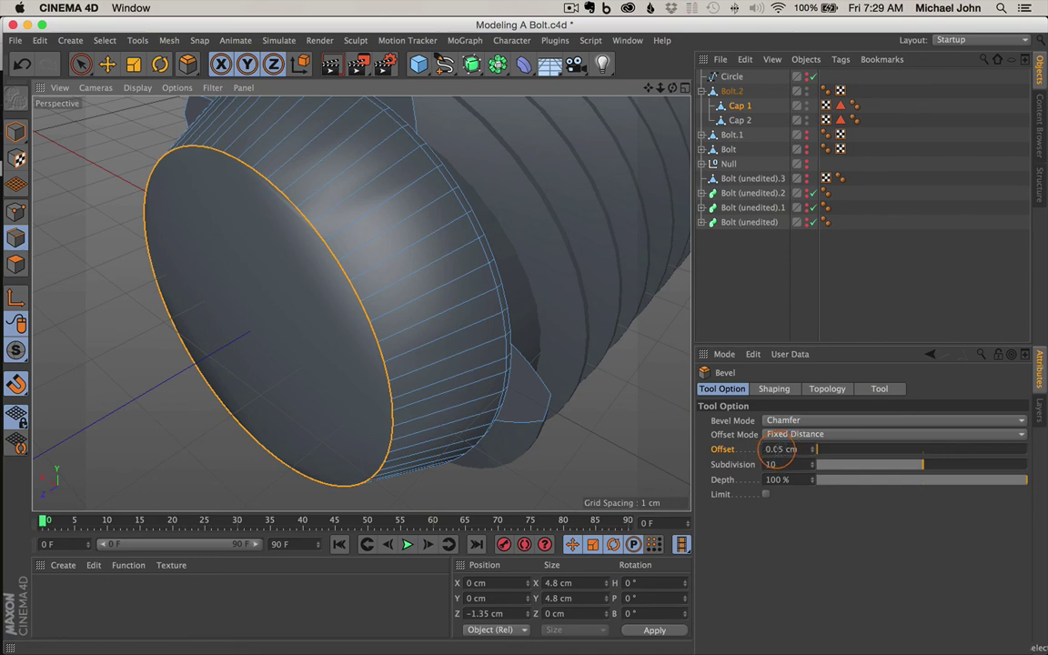
{"action": "double_click", "coordinate": [777, 450]}
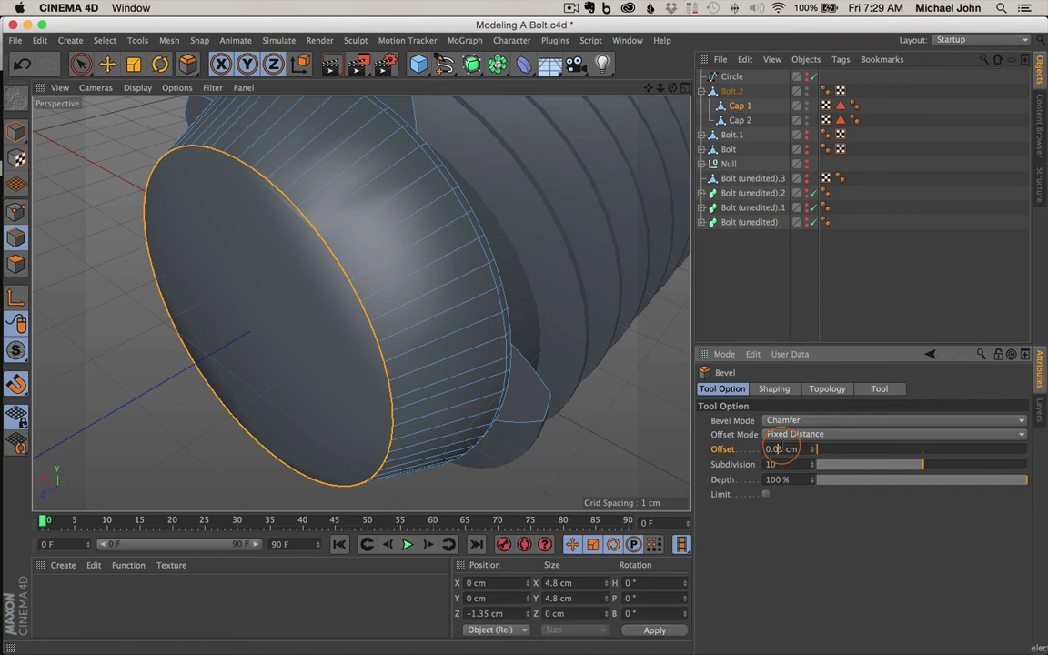
{"action": "key", "text": "Return"}
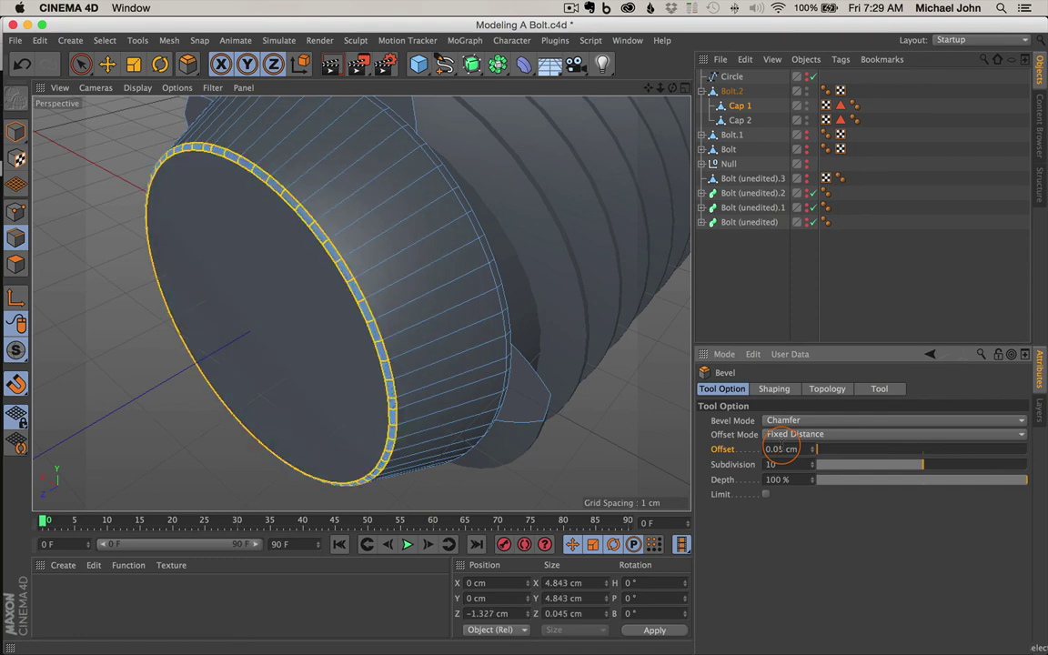
- Clear the edge selection on Cap 1's beveled rim and deselect all objects
{"action": "left_click", "coordinate": [81, 66]}
{"action": "left_click", "coordinate": [81, 66]}
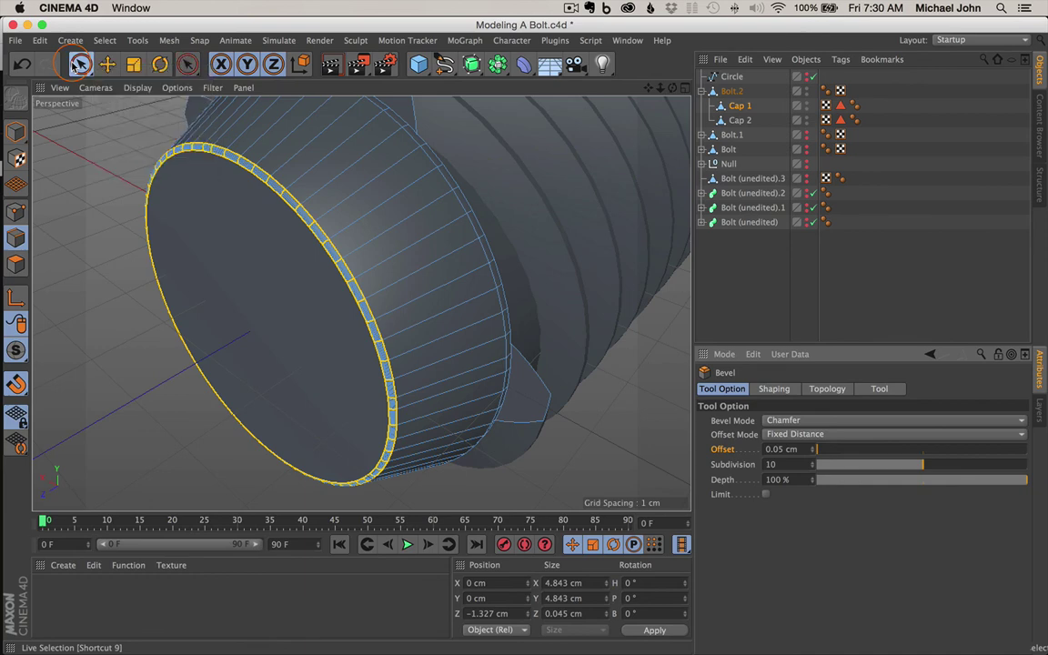
{"action": "left_click", "coordinate": [126, 126]}
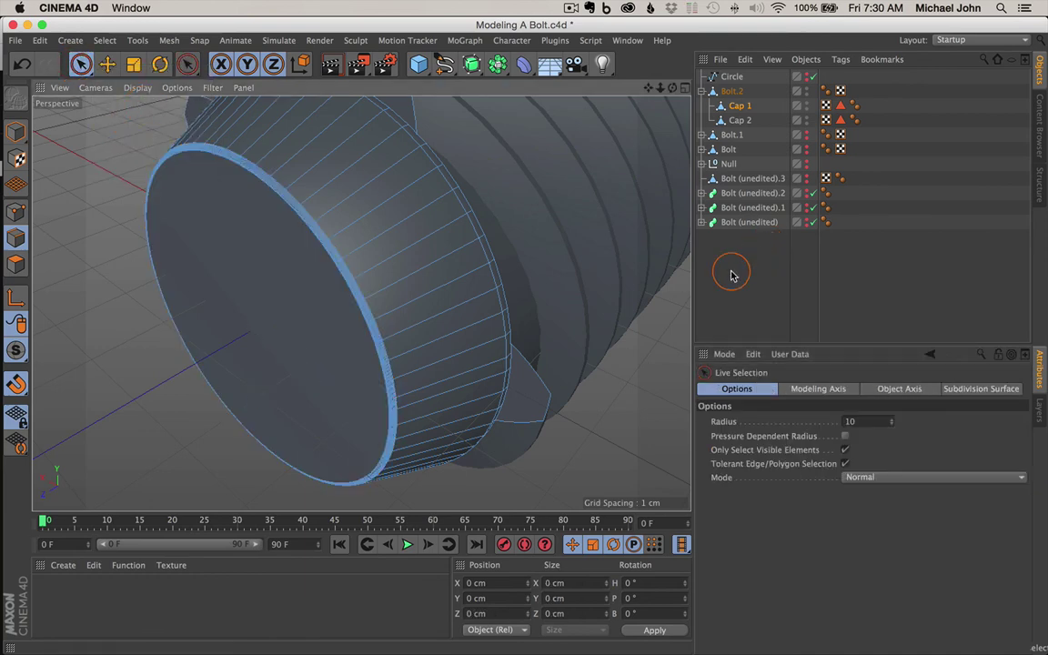
{"action": "left_click", "coordinate": [771, 262]}
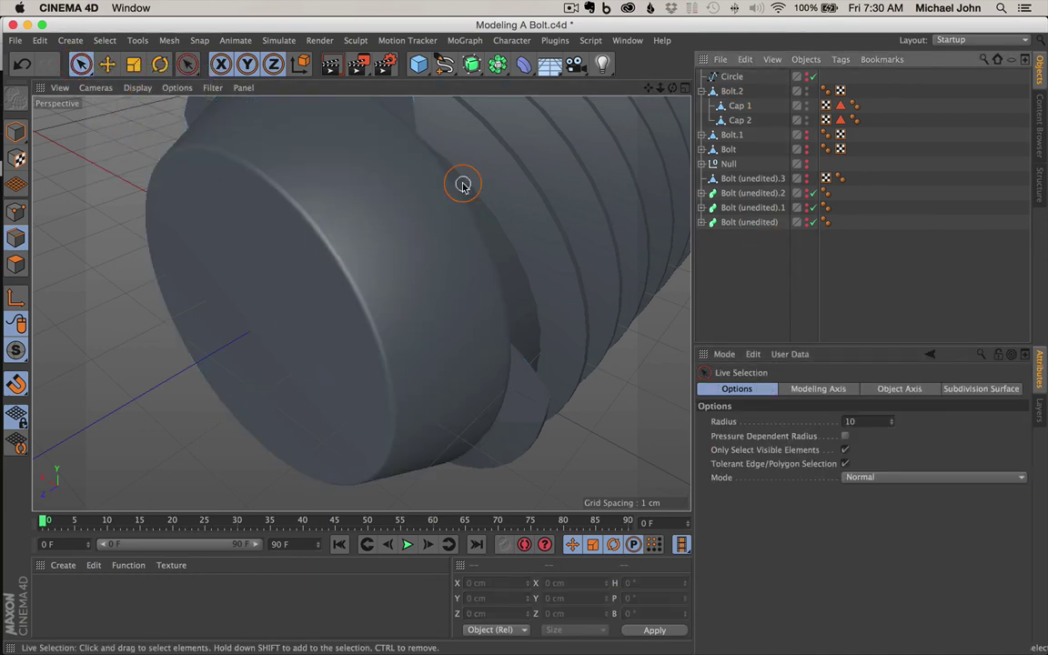
- Examine the beveled tip and the whole bolt from several angles, including the head end
{"action": "left_click_drag", "start_coordinate": [463, 182], "coordinate": [484, 187], "text": "alt"}
{"action": "scroll", "coordinate": [484, 188], "scroll_direction": "down", "scroll_amount": 6}
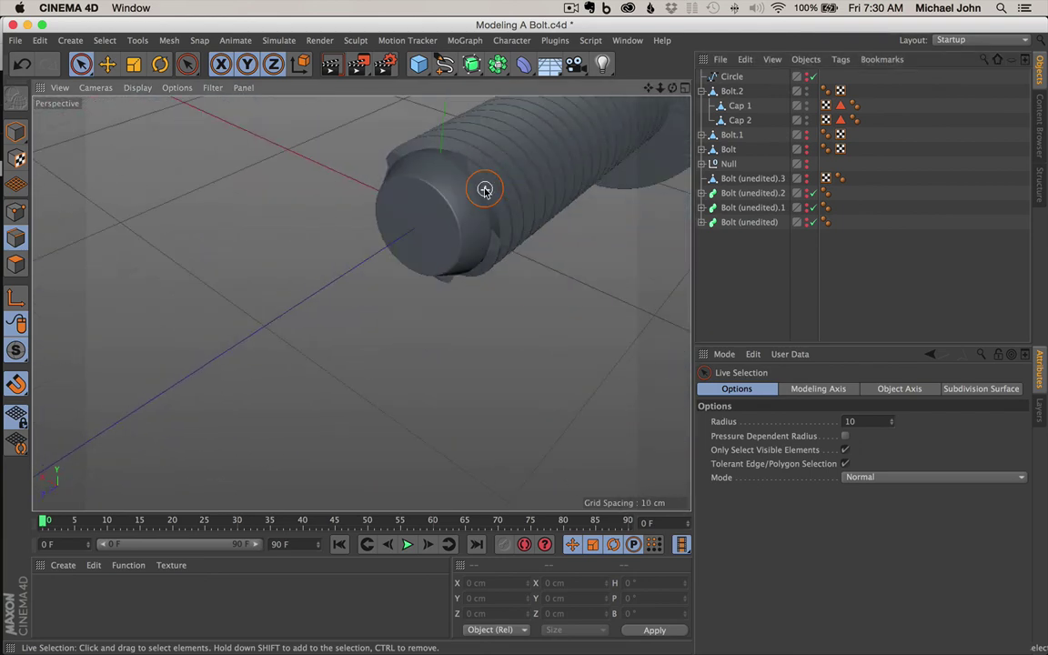
{"action": "left_click_drag", "start_coordinate": [525, 336], "coordinate": [559, 213], "text": "alt"}
{"action": "left_click_drag", "start_coordinate": [660, 89], "coordinate": [363, 300]}
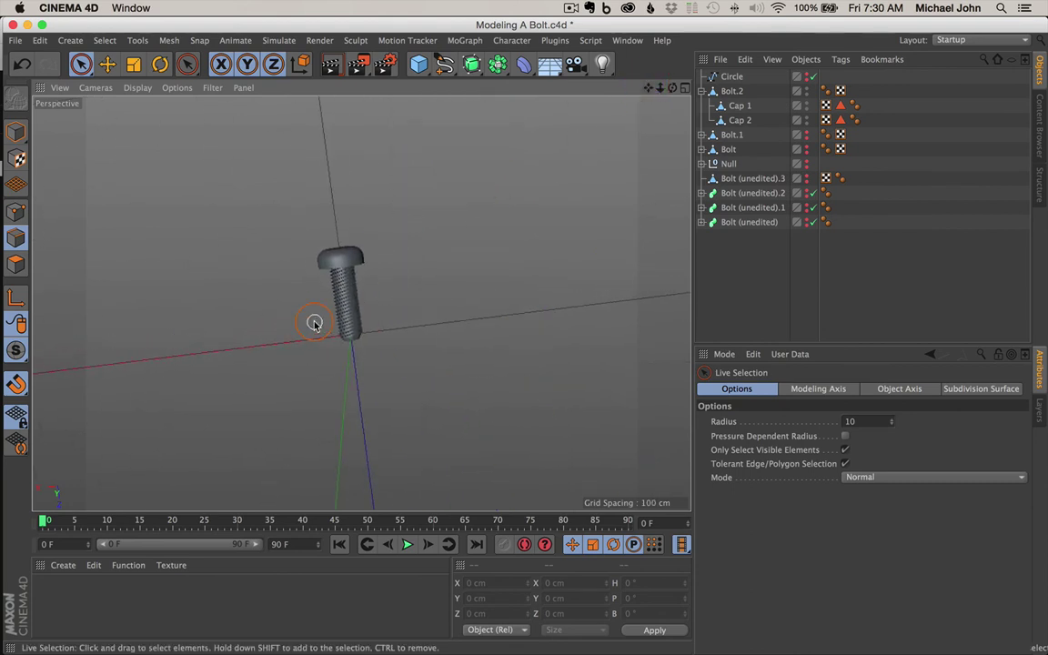
{"action": "scroll", "coordinate": [314, 323], "scroll_direction": "up", "scroll_amount": 5}
{"action": "left_click_drag", "start_coordinate": [378, 231], "coordinate": [525, 336], "text": "alt"}
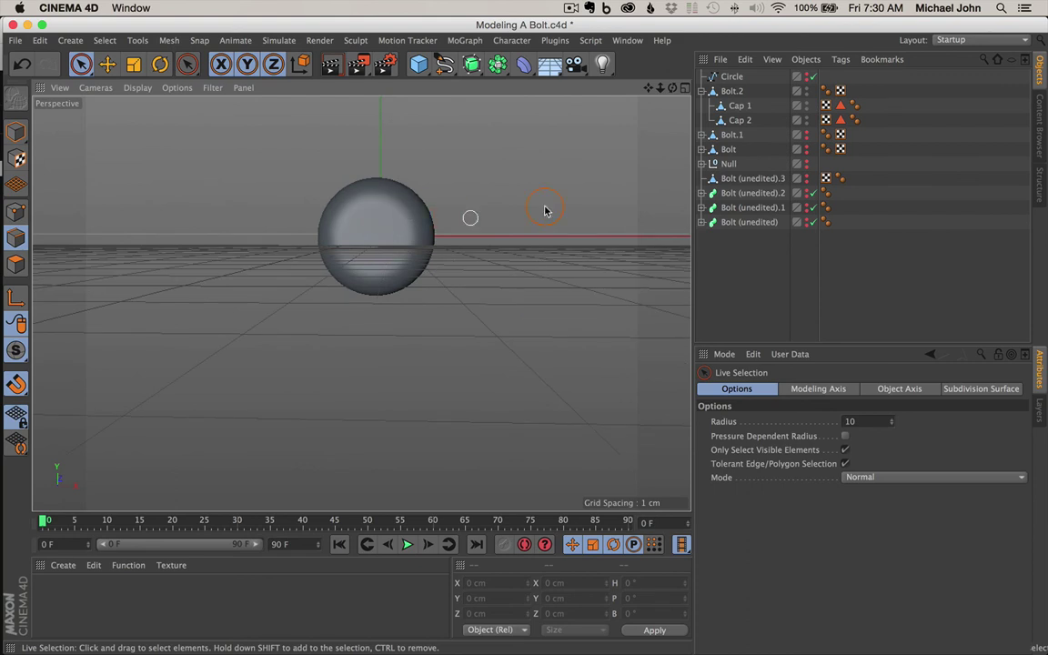
{"action": "left_click_drag", "start_coordinate": [647, 88], "coordinate": [421, 263]}
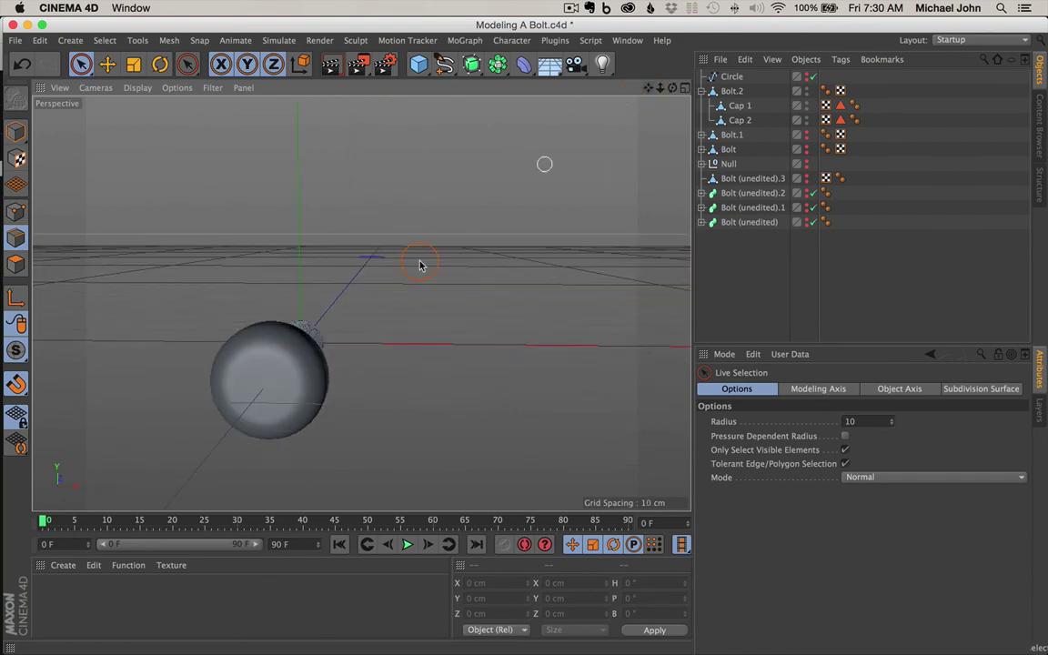
{"action": "left_click_drag", "start_coordinate": [296, 341], "coordinate": [290, 423], "text": "alt"}
{"action": "left_click_drag", "start_coordinate": [662, 87], "coordinate": [526, 337]}
{"action": "left_click_drag", "start_coordinate": [648, 87], "coordinate": [653, 92]}
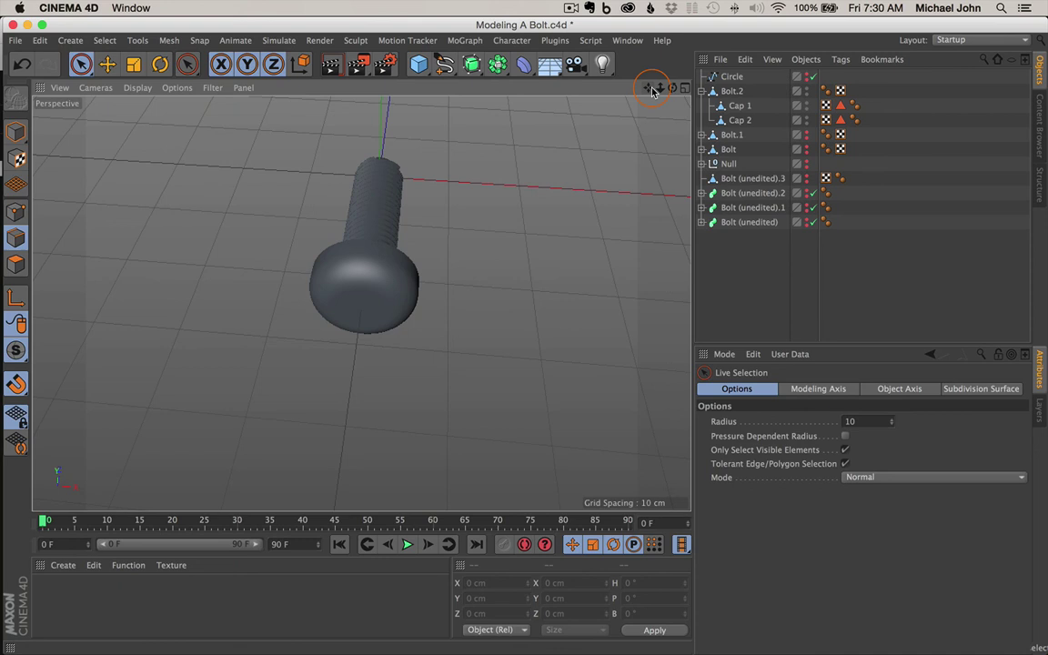
{"action": "left_click", "coordinate": [498, 64]}
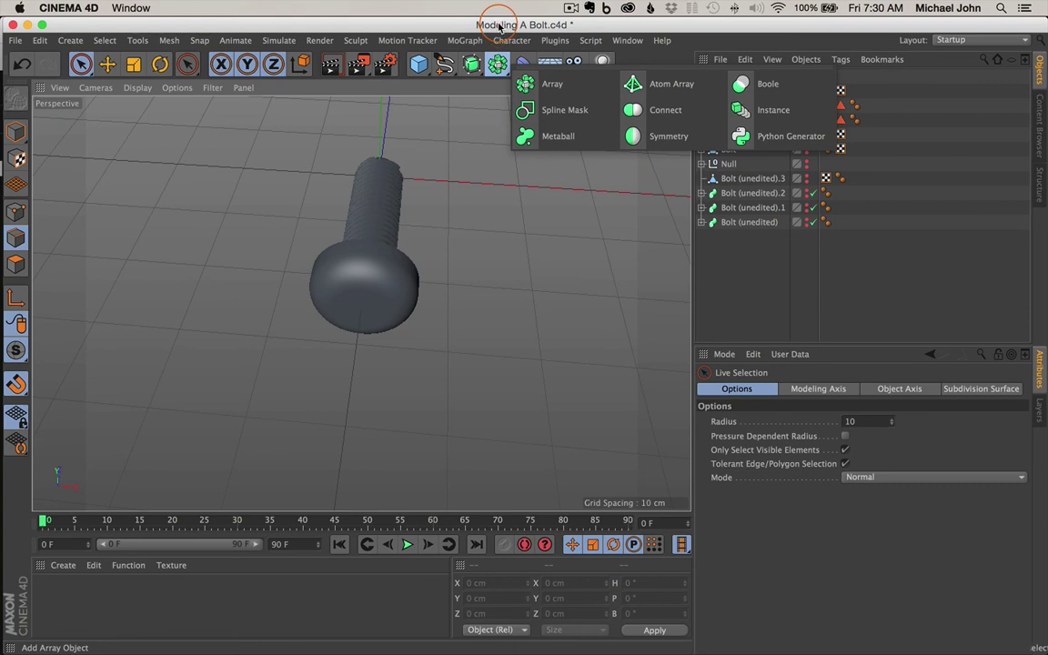
{"action": "left_click", "coordinate": [498, 26]}
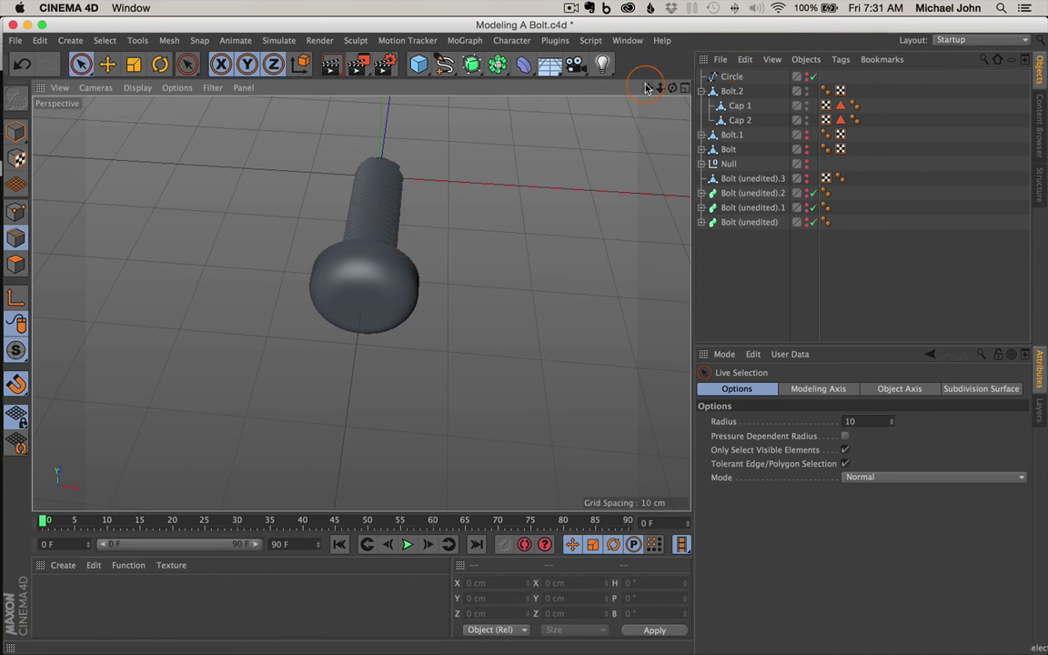
- Examine the rounded bolt head up close, from an oblique angle round to face-on
{"action": "left_click_drag", "start_coordinate": [651, 87], "coordinate": [649, 87]}
{"action": "left_click_drag", "start_coordinate": [374, 220], "coordinate": [327, 204], "text": "alt"}
{"action": "scroll", "coordinate": [297, 300], "scroll_direction": "up", "scroll_amount": 5}
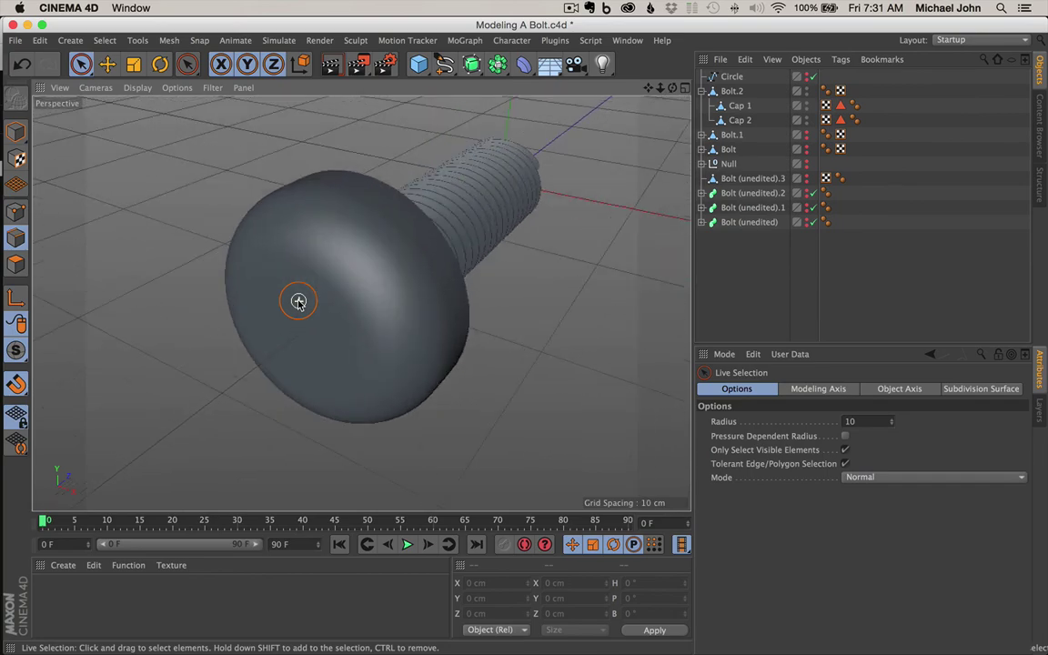
{"action": "left_click_drag", "start_coordinate": [318, 300], "coordinate": [269, 281], "text": "alt"}
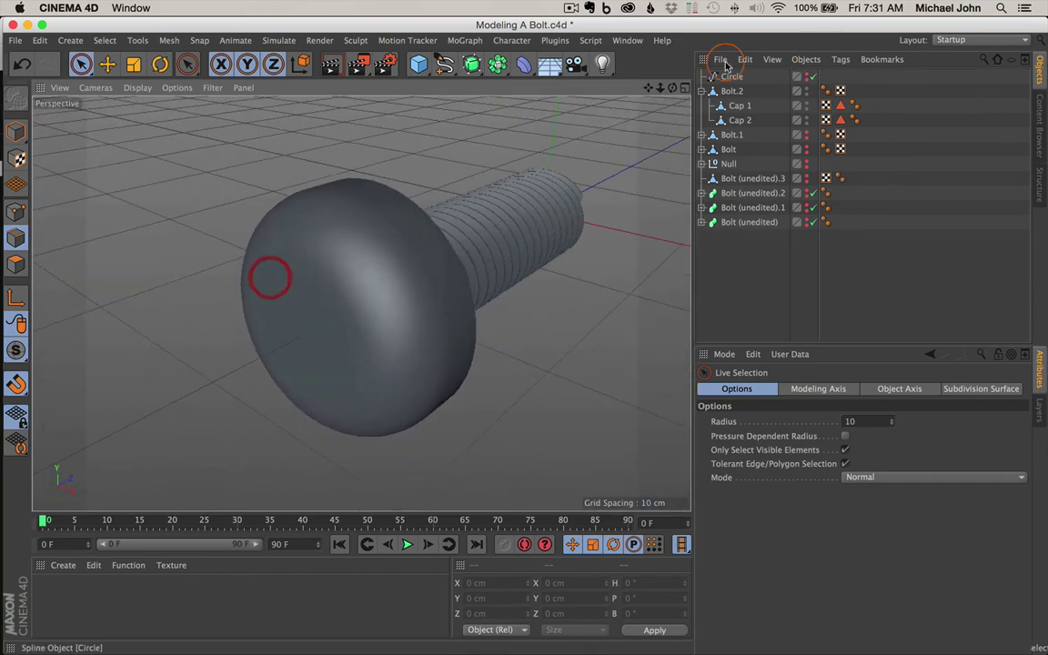
{"action": "left_click_drag", "start_coordinate": [662, 88], "coordinate": [525, 336]}
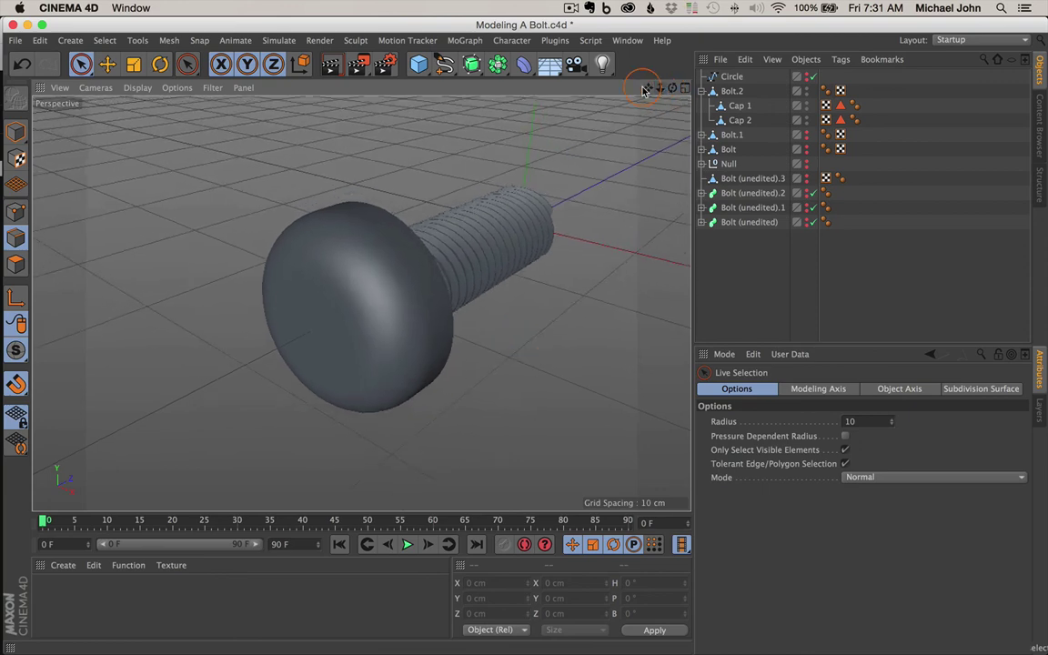
{"action": "left_click_drag", "start_coordinate": [648, 88], "coordinate": [518, 337]}
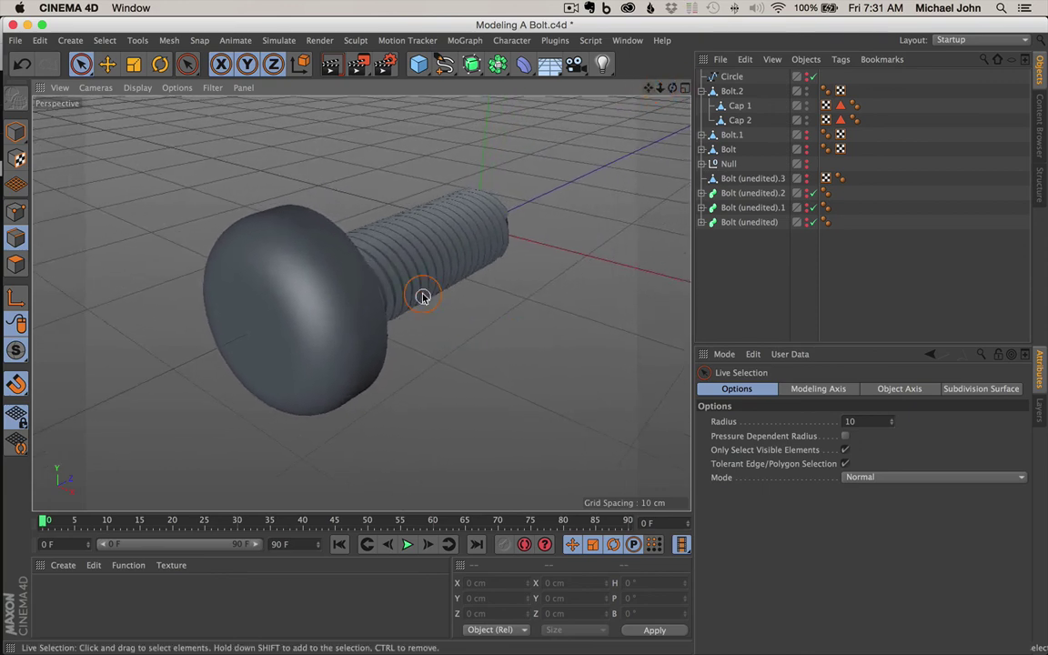
{"action": "left_click_drag", "start_coordinate": [421, 292], "coordinate": [543, 224], "text": "alt"}
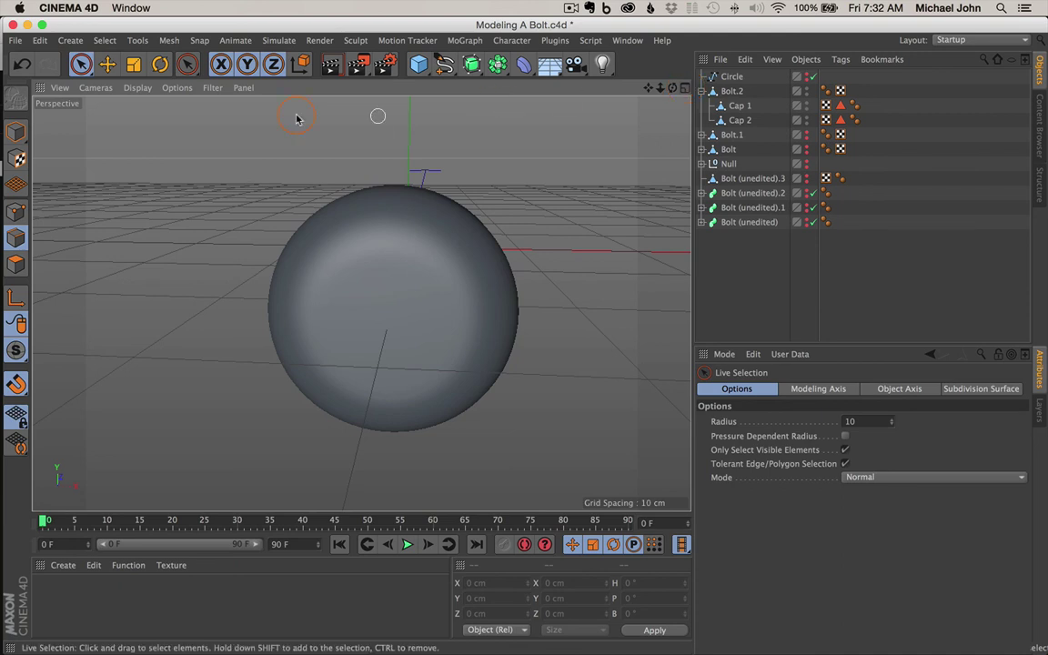
- Enlarge the Back viewport to full size, switch it to the Front view and frame the bolt head
{"action": "left_click", "coordinate": [684, 88]}
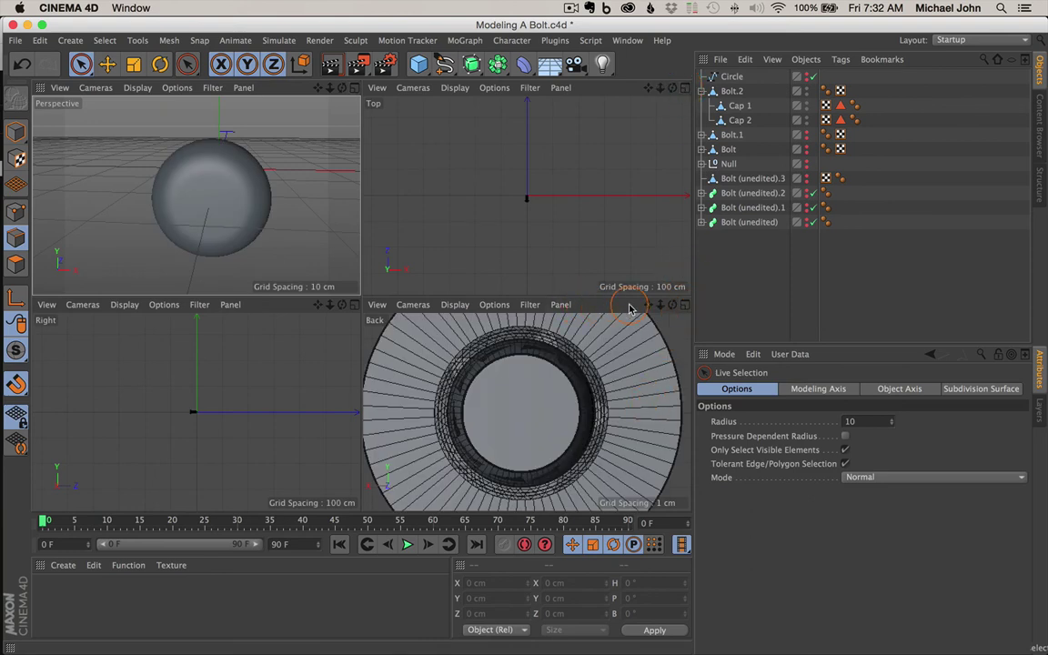
{"action": "left_click", "coordinate": [685, 306]}
{"action": "left_click_drag", "start_coordinate": [667, 87], "coordinate": [524, 336]}
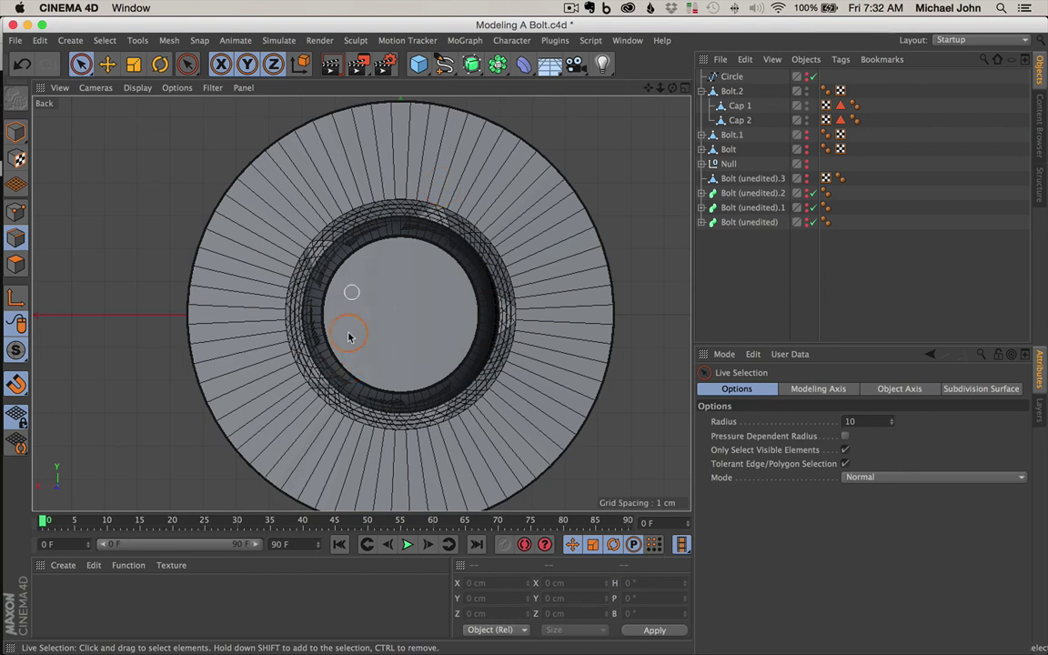
{"action": "left_click", "coordinate": [100, 91]}
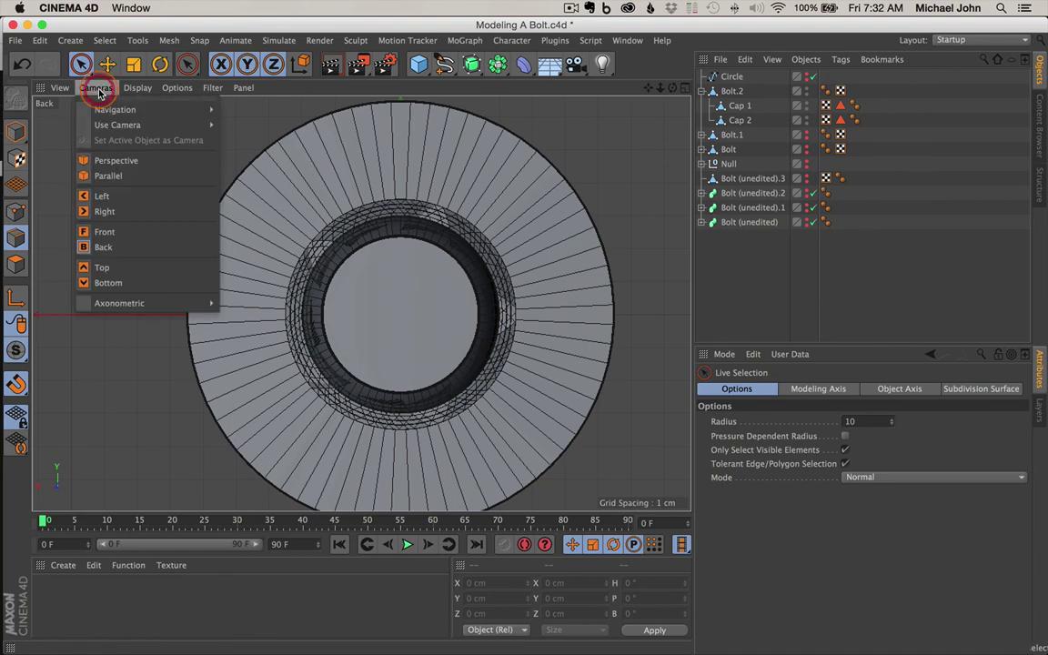
{"action": "left_click", "coordinate": [116, 230]}
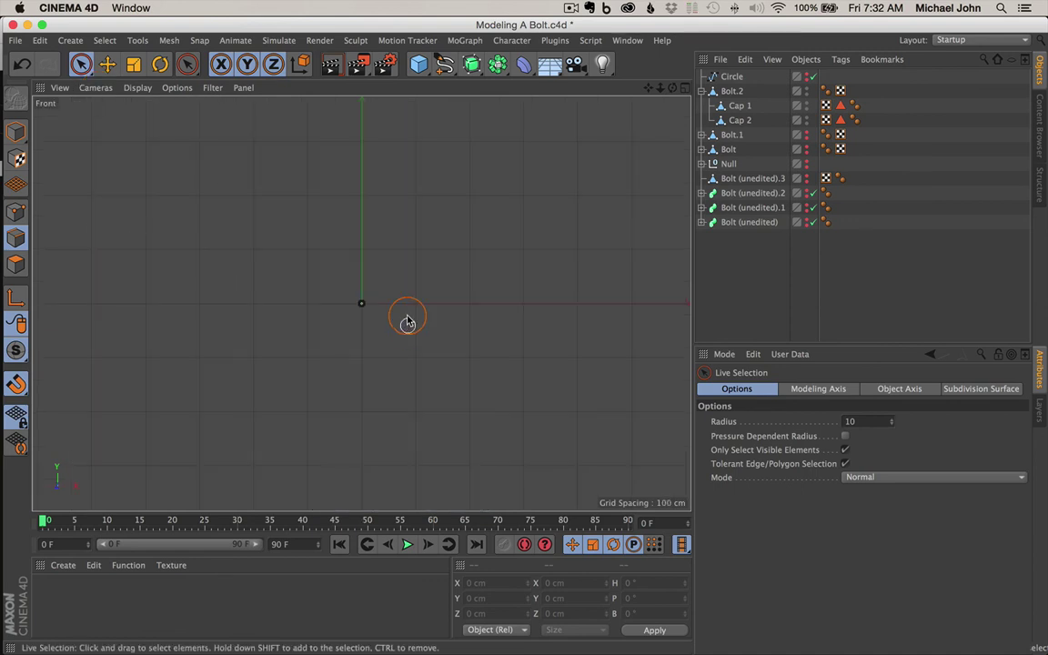
{"action": "scroll", "coordinate": [361, 303], "scroll_direction": "up", "scroll_amount": 5}
{"action": "scroll", "coordinate": [362, 296], "scroll_direction": "up", "scroll_amount": 6}
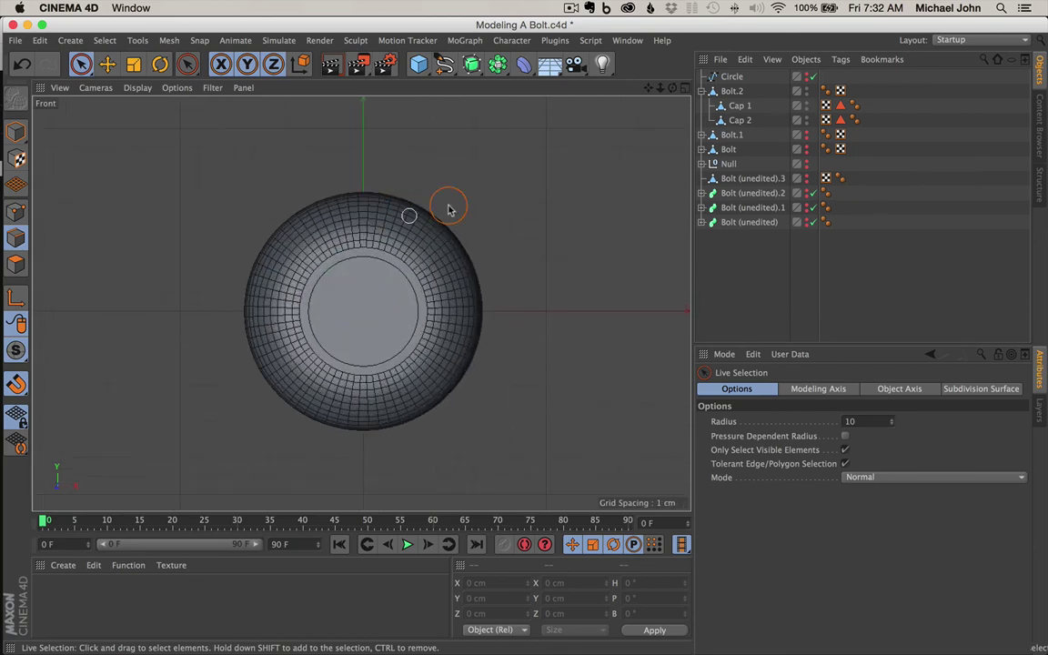
{"action": "scroll", "coordinate": [525, 335], "scroll_direction": "down", "scroll_amount": 2}
{"action": "scroll", "coordinate": [525, 335], "scroll_direction": "up", "scroll_amount": 3}
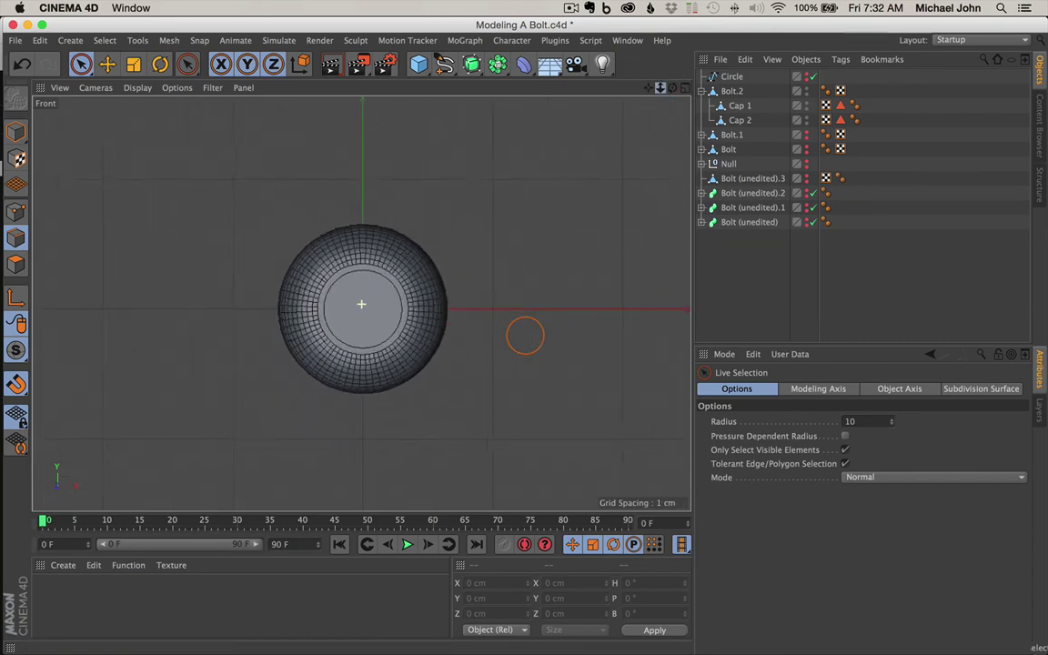
{"action": "scroll", "coordinate": [525, 336], "scroll_direction": "down", "scroll_amount": 1}
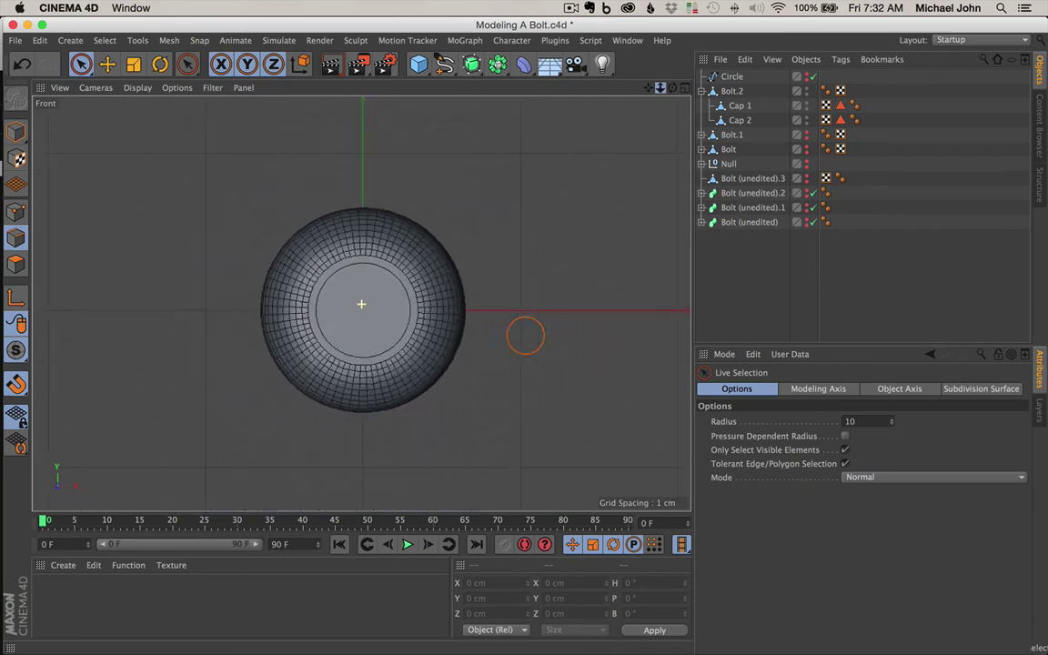
{"action": "scroll", "coordinate": [525, 336], "scroll_direction": "up", "scroll_amount": 2}
{"action": "scroll", "coordinate": [525, 336], "scroll_direction": "up", "scroll_amount": 1}
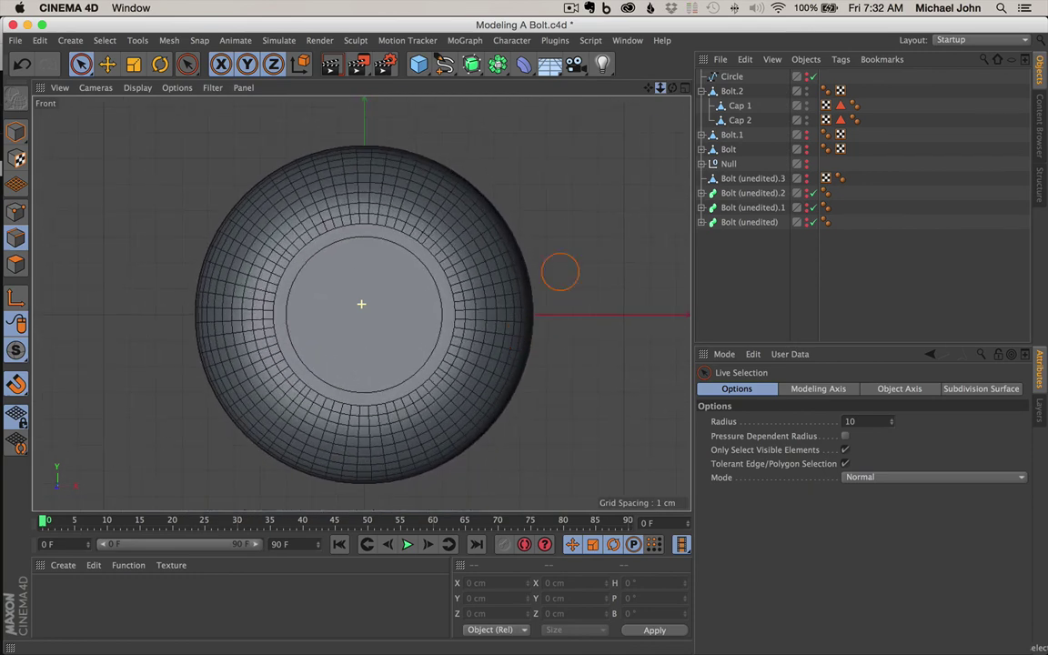
- Select Cap 2 at the bolt's head and add a cube primitive to the scene
{"action": "scroll", "coordinate": [524, 330], "scroll_direction": "down", "scroll_amount": 2}
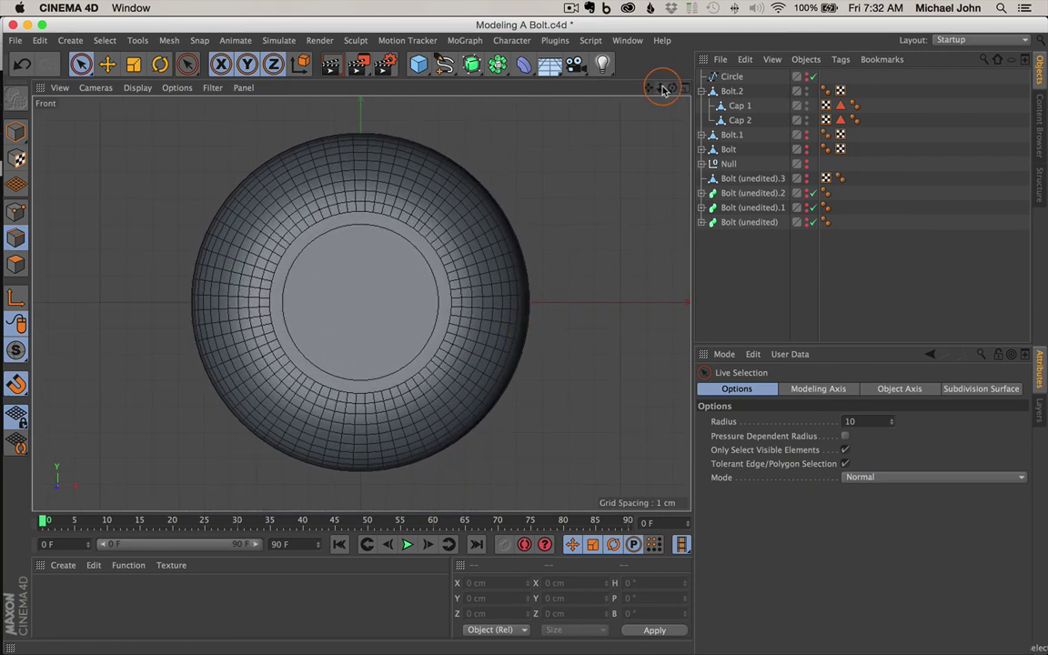
{"action": "scroll", "coordinate": [524, 330], "scroll_direction": "up", "scroll_amount": 1}
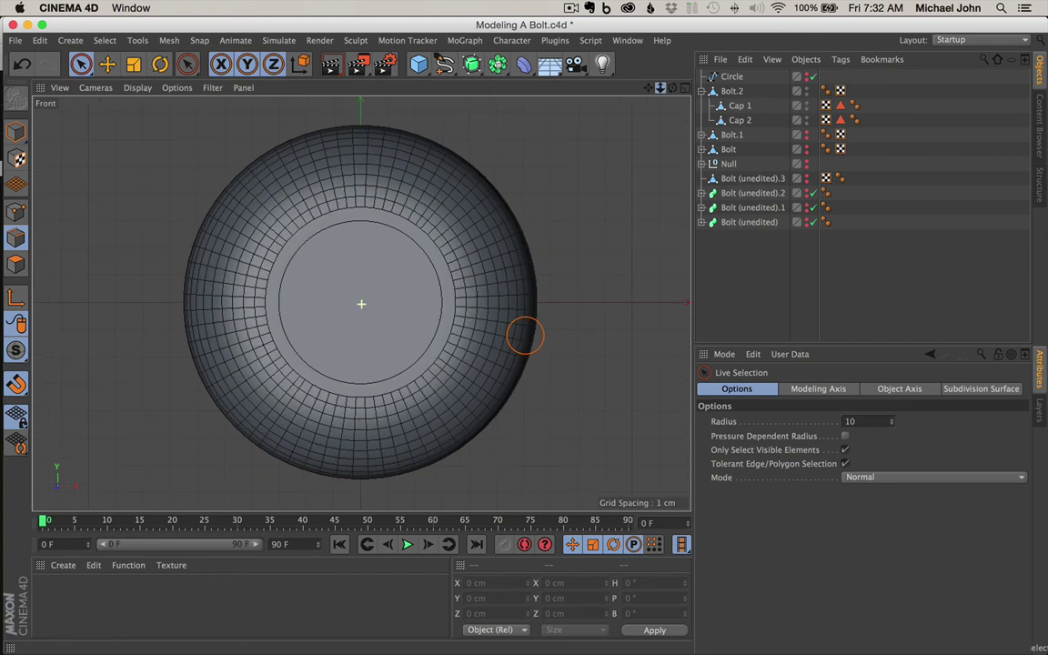
{"action": "left_click", "coordinate": [739, 120]}
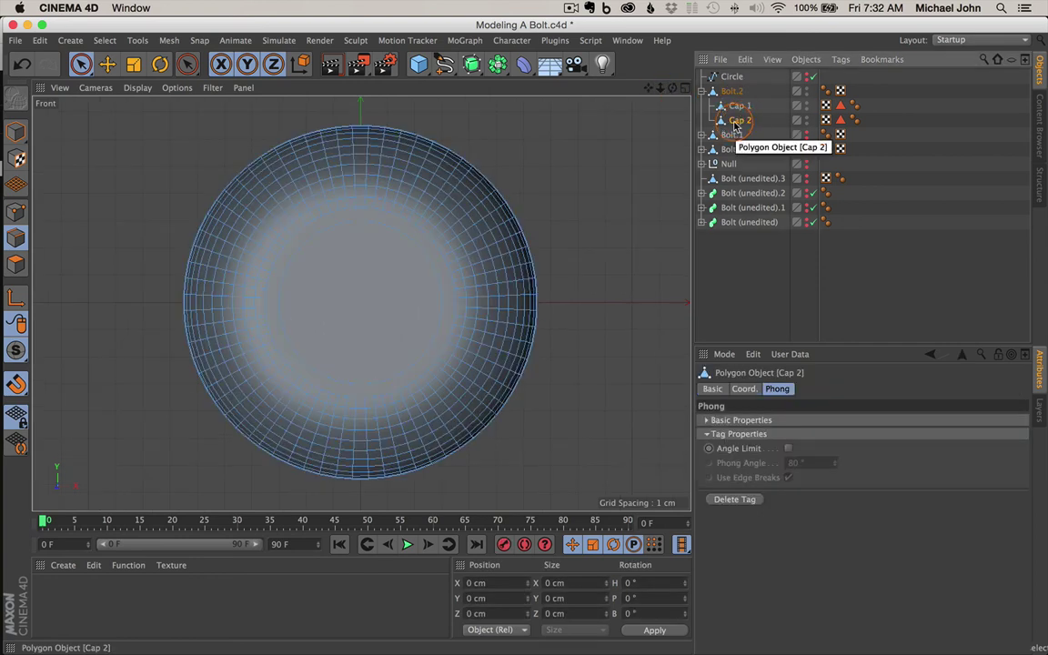
{"action": "left_click", "coordinate": [421, 65]}
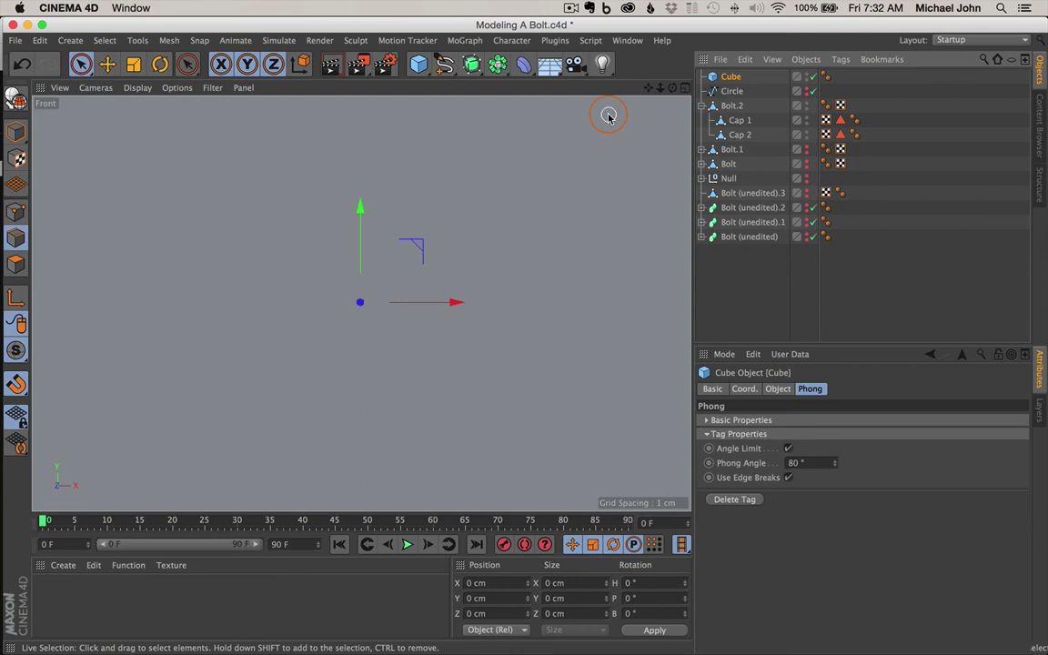
- Set the cube's X size to 2 cm and its Y size to 6 cm over the bolt head
{"action": "left_click", "coordinate": [778, 389]}
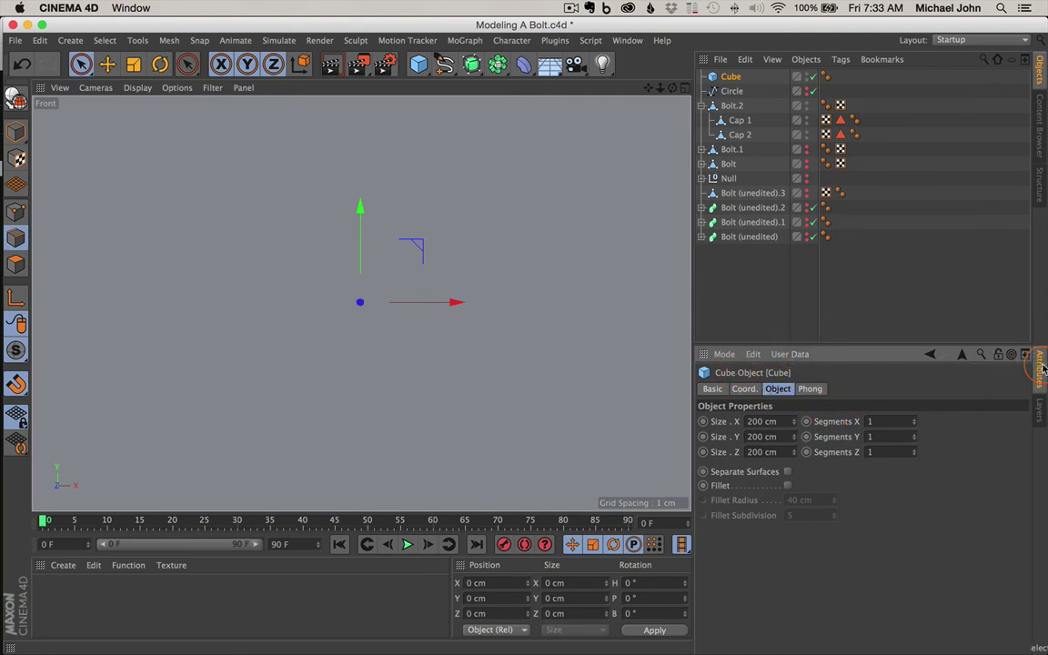
{"action": "left_click_drag", "start_coordinate": [794, 427], "coordinate": [789, 418]}
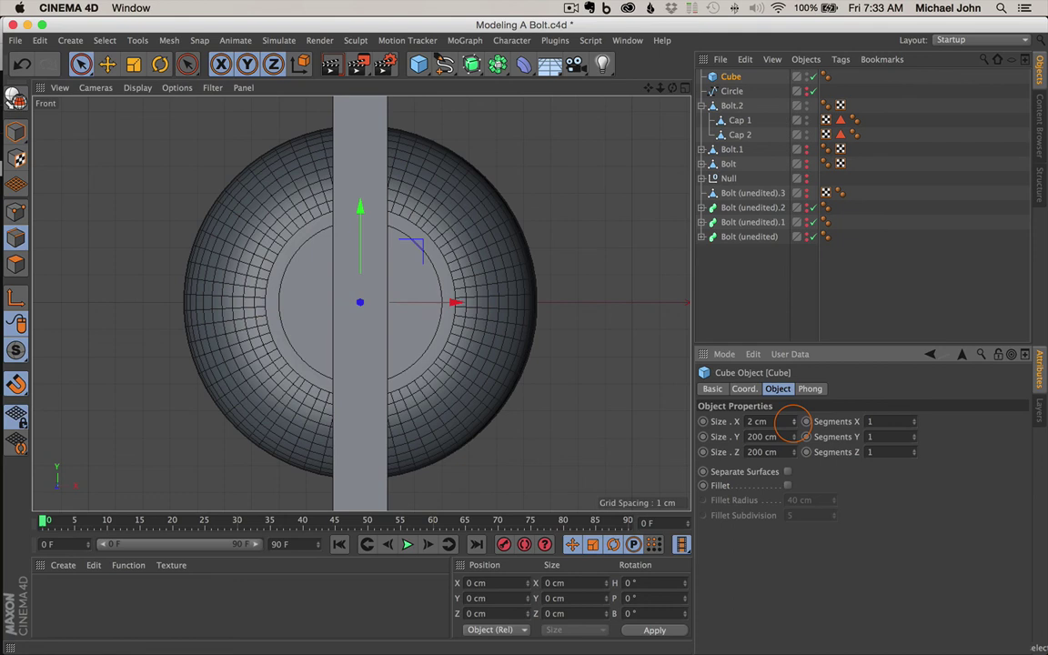
{"action": "left_click_drag", "start_coordinate": [790, 418], "coordinate": [784, 437]}
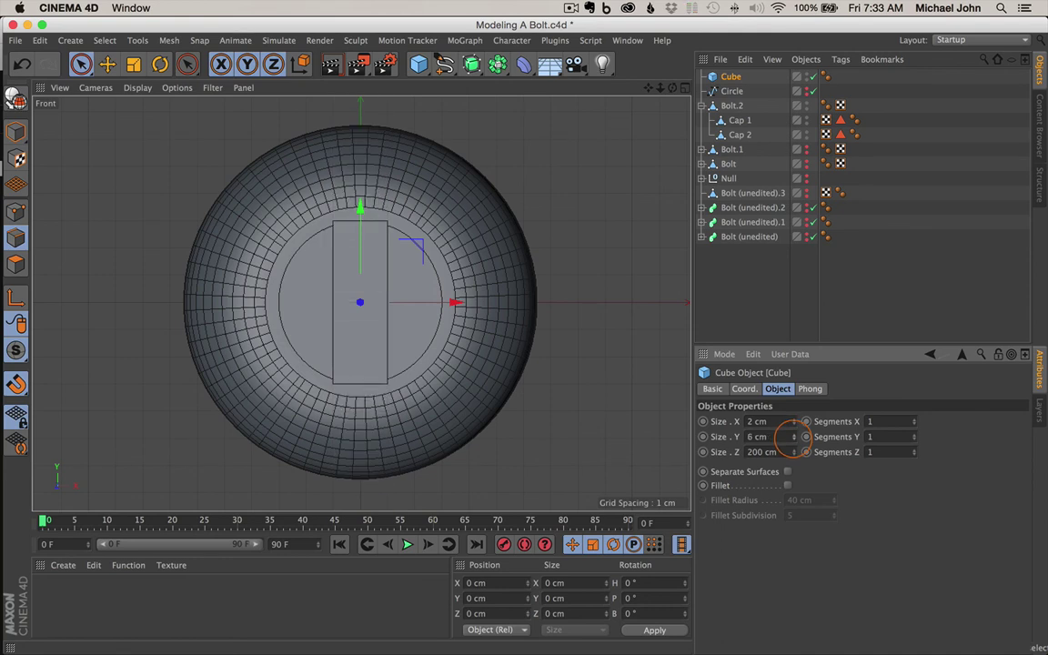
- Set the cube's Y size to 7 cm and add a copy of it with its bank rotation set to -90°
{"action": "left_click_drag", "start_coordinate": [784, 438], "coordinate": [784, 437]}
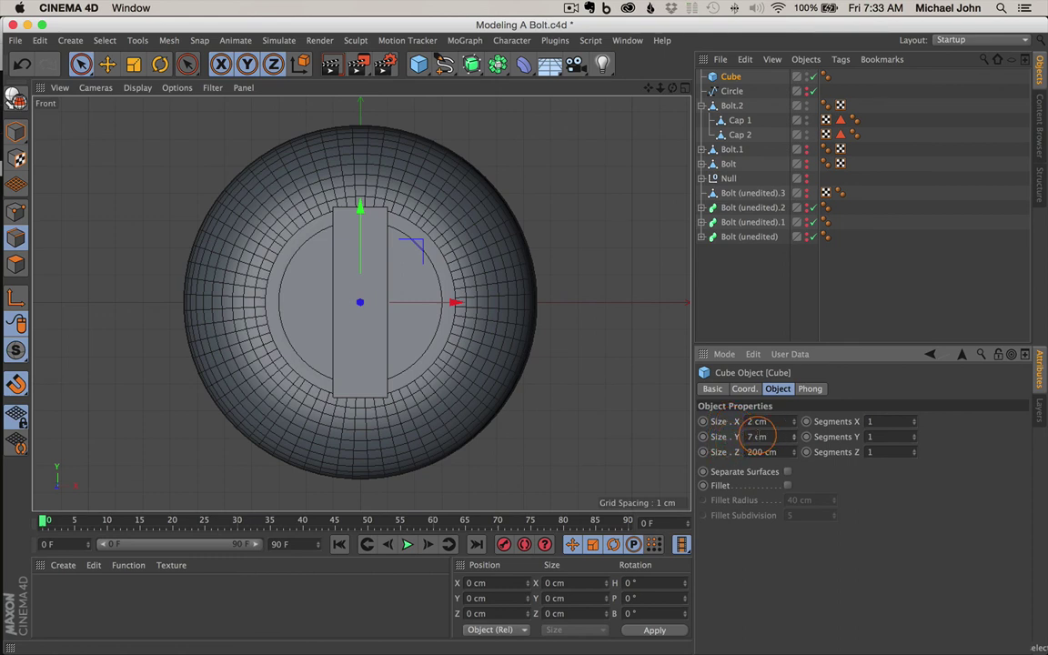
{"action": "left_click", "coordinate": [731, 78]}
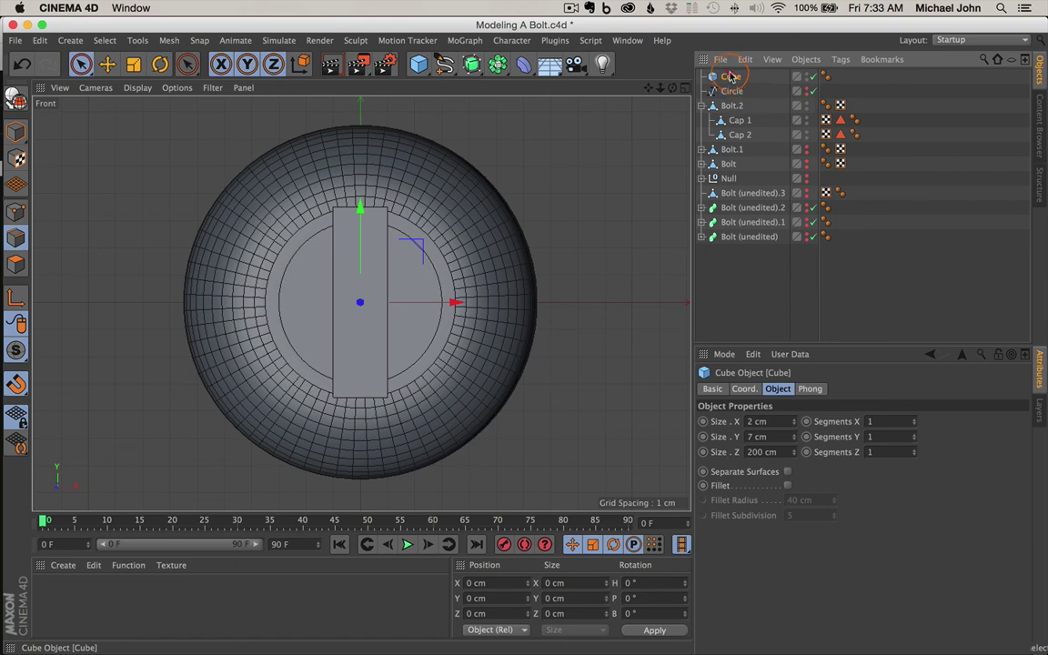
{"action": "left_click_drag", "start_coordinate": [732, 80], "coordinate": [731, 72], "text": "ctrl"}
{"action": "left_click", "coordinate": [737, 77]}
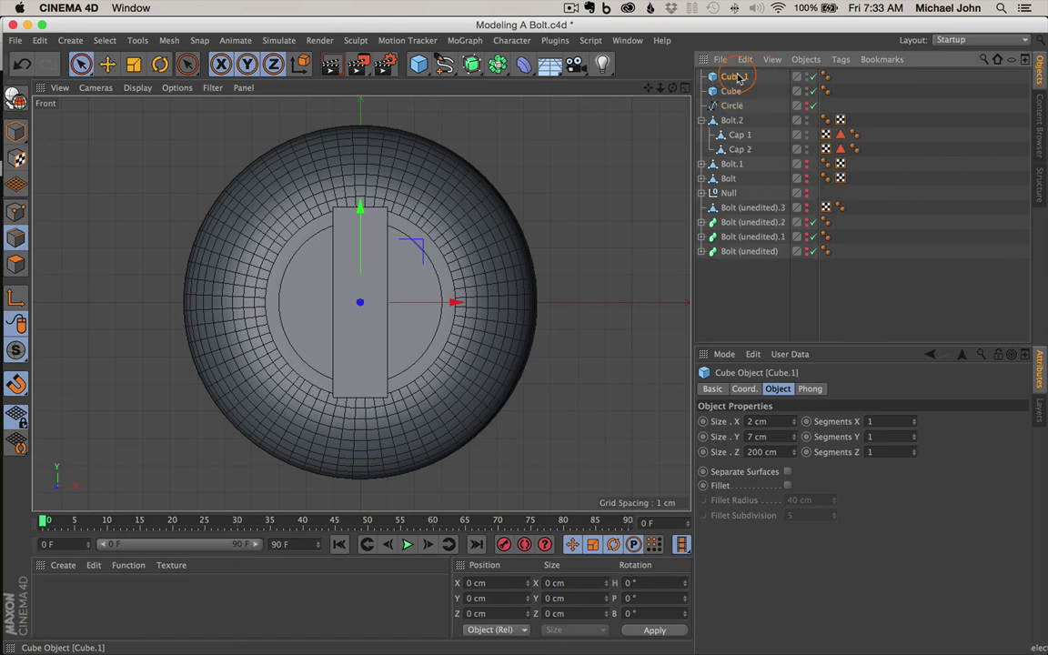
{"action": "left_click", "coordinate": [104, 45]}
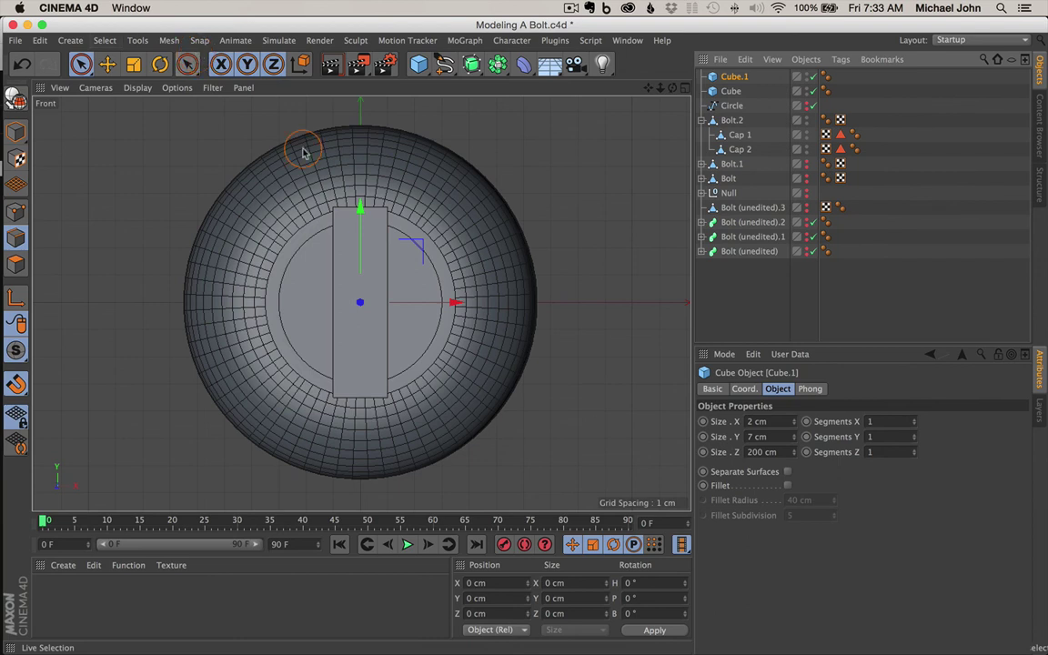
{"action": "left_click", "coordinate": [744, 388]}
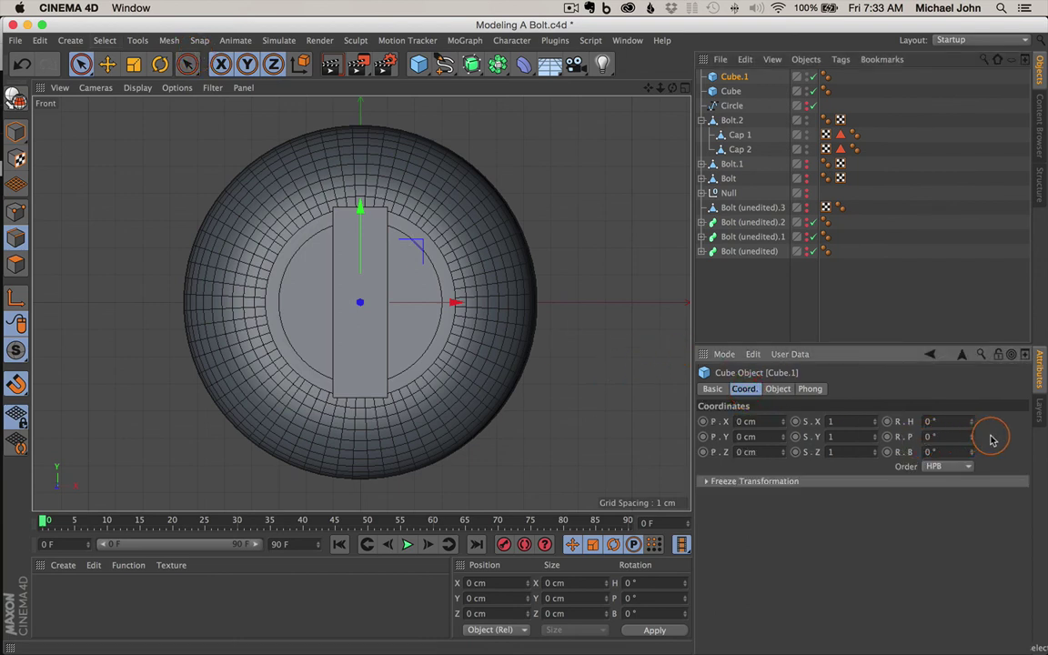
{"action": "left_click_drag", "start_coordinate": [970, 450], "coordinate": [970, 452]}
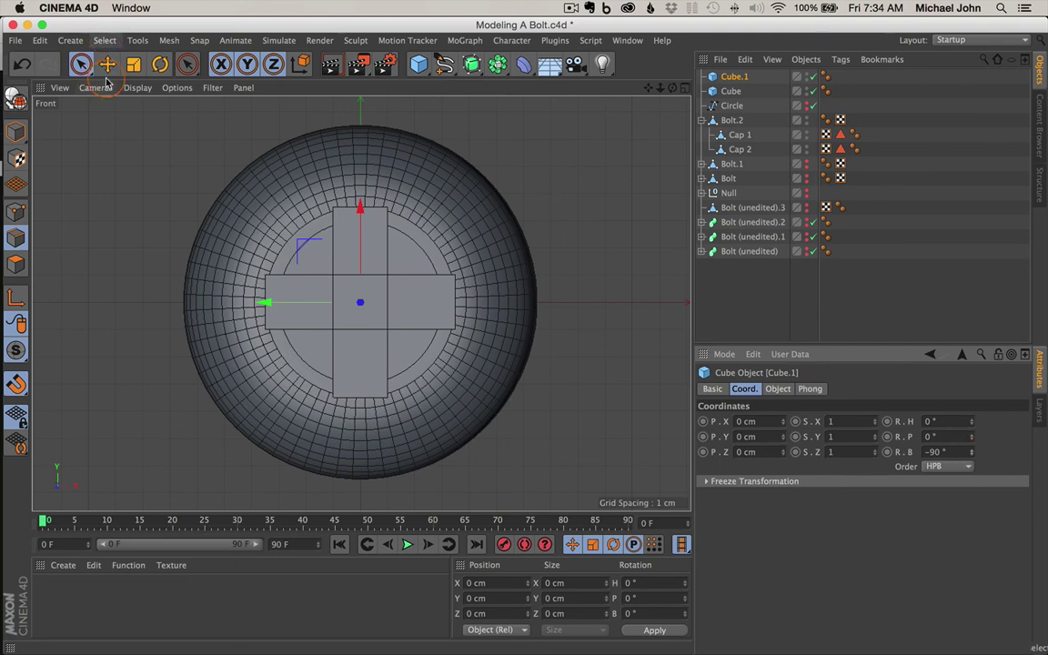
{"action": "left_click", "coordinate": [80, 63]}
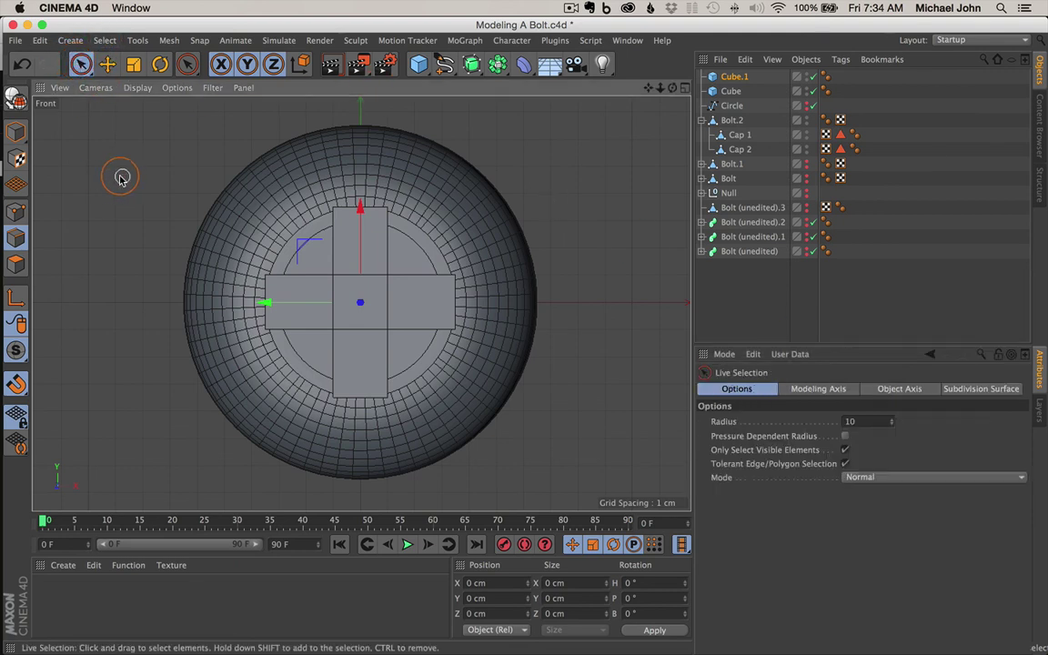
- Select both crossed cubes and set their Z size to 0 cm
{"action": "left_click", "coordinate": [686, 88]}
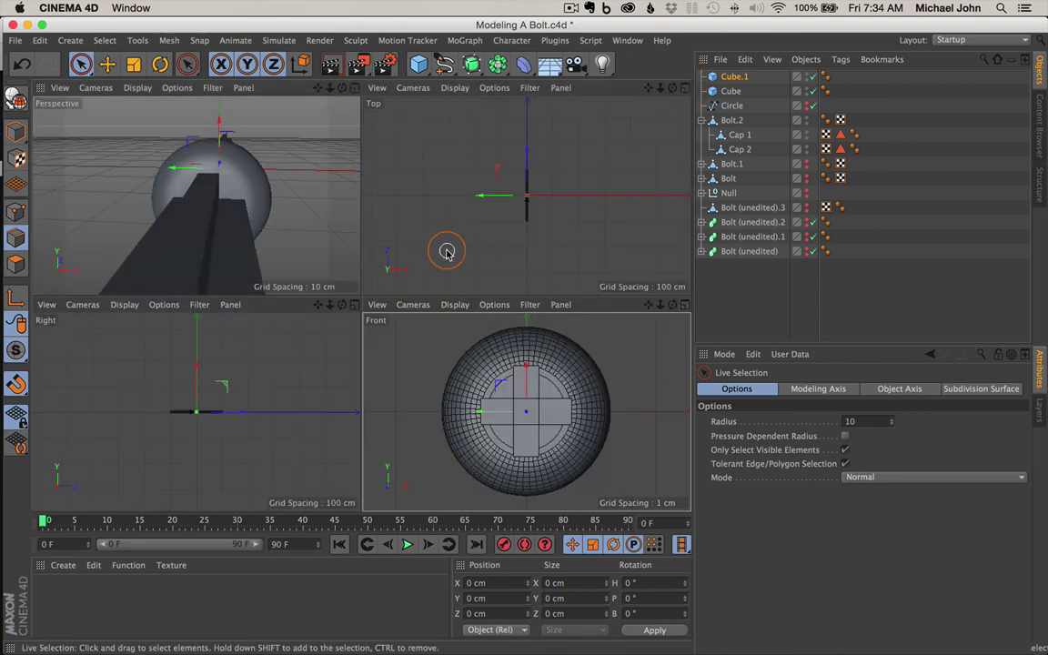
{"action": "left_click", "coordinate": [288, 310]}
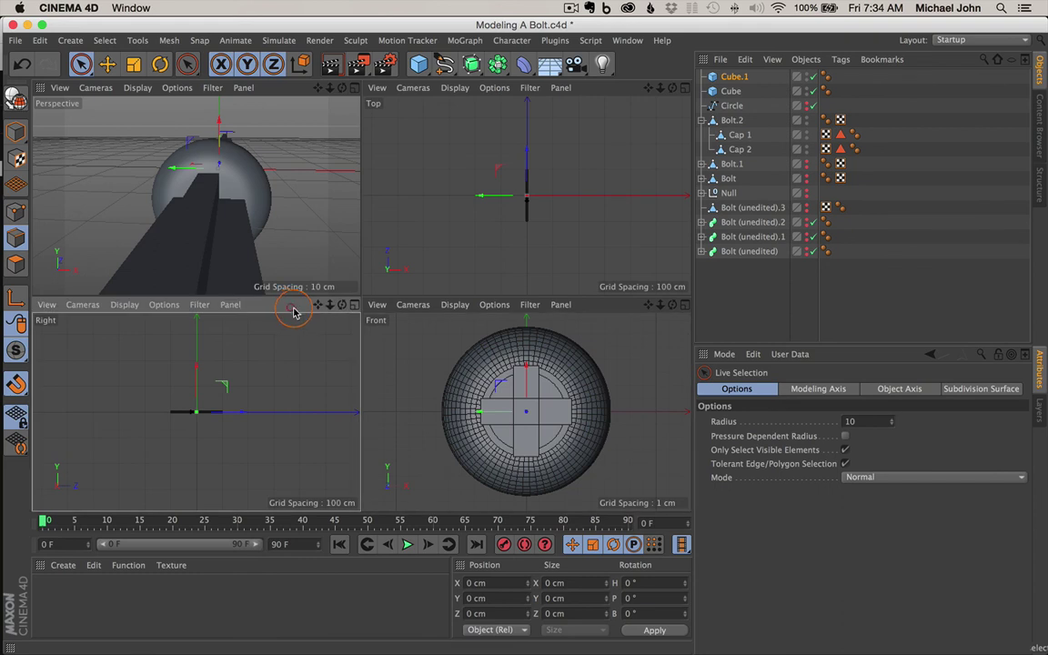
{"action": "left_click", "coordinate": [355, 306]}
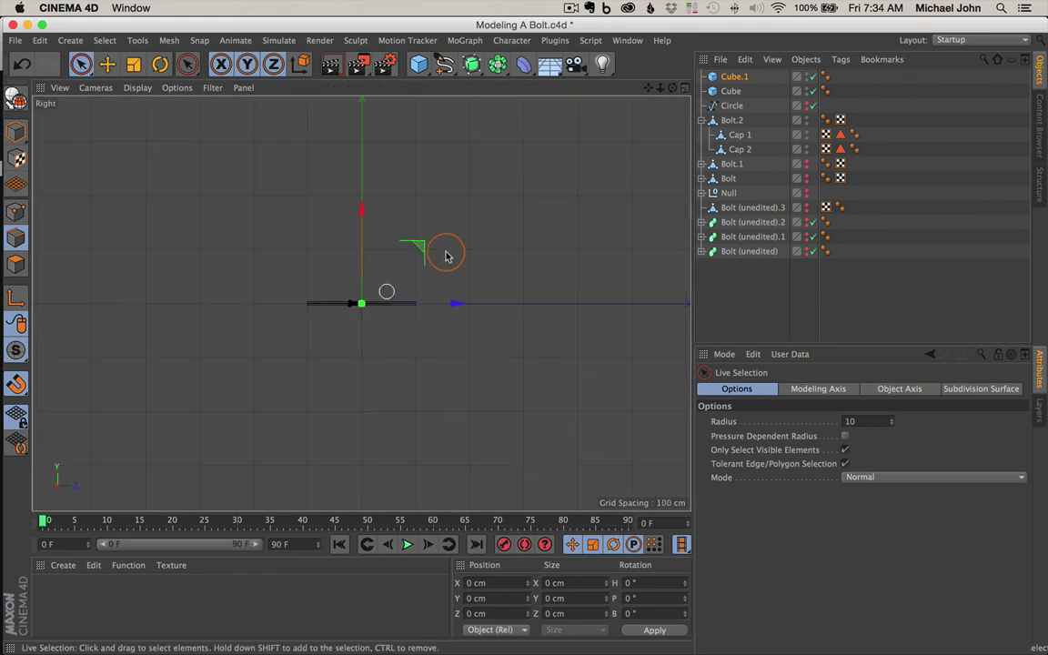
{"action": "scroll", "coordinate": [353, 307], "scroll_direction": "up", "scroll_amount": 5}
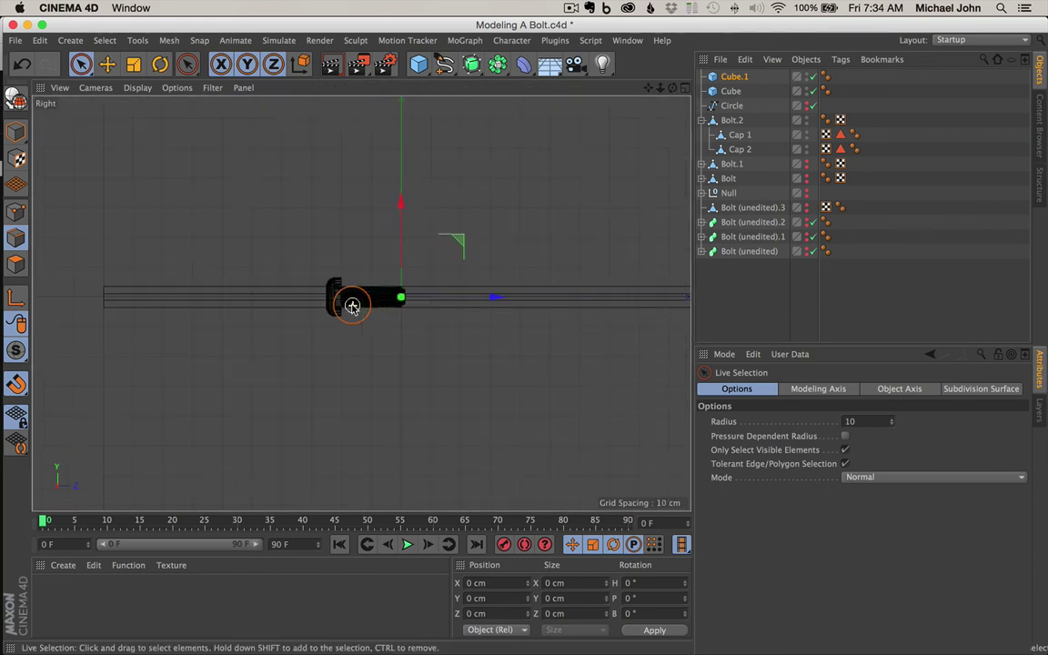
{"action": "left_click", "coordinate": [734, 76]}
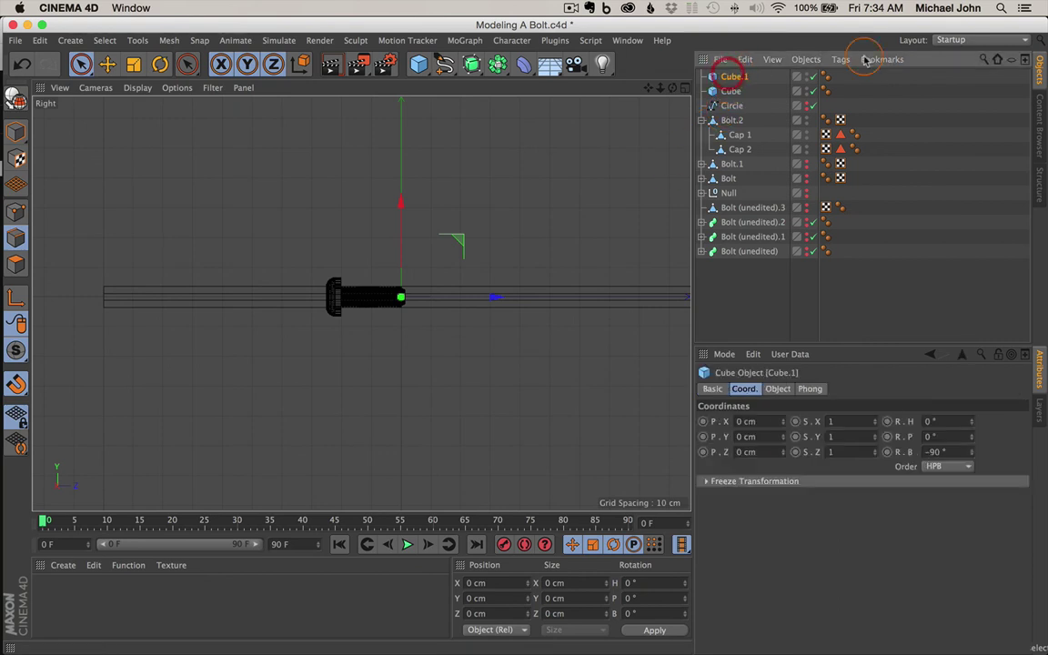
{"action": "left_click", "coordinate": [730, 92], "text": "shift"}
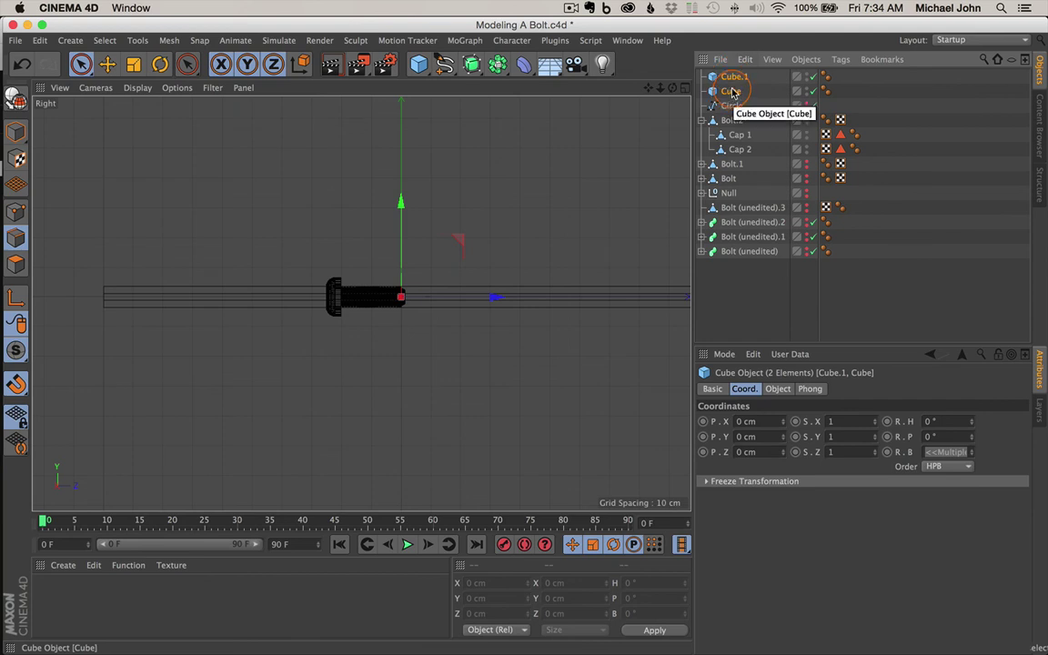
{"action": "left_click", "coordinate": [778, 389]}
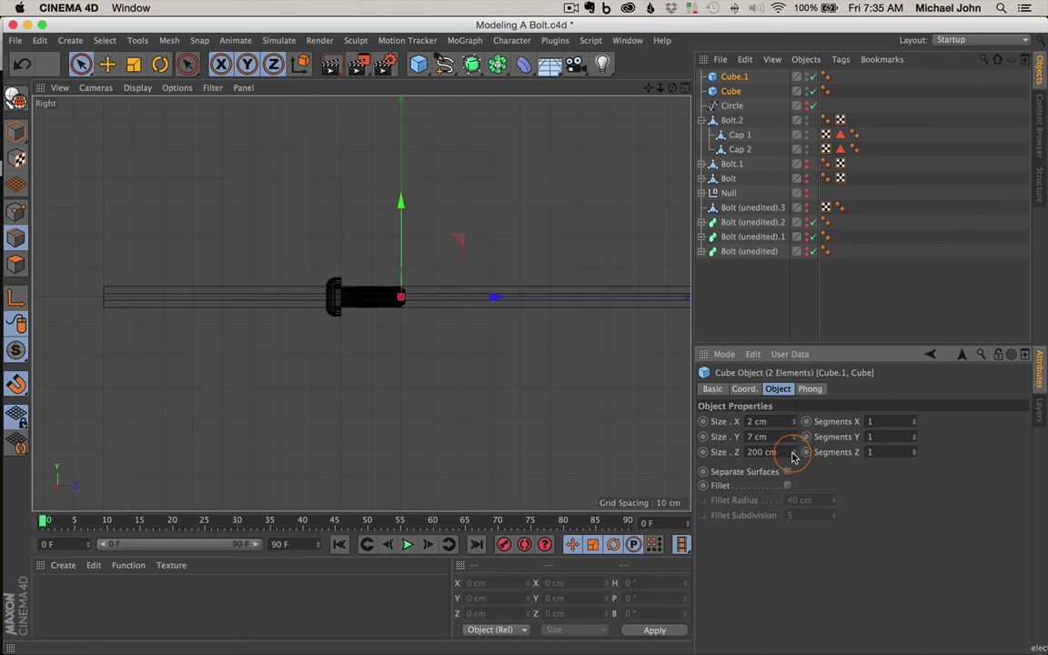
{"action": "left_click_drag", "start_coordinate": [792, 452], "coordinate": [792, 458]}
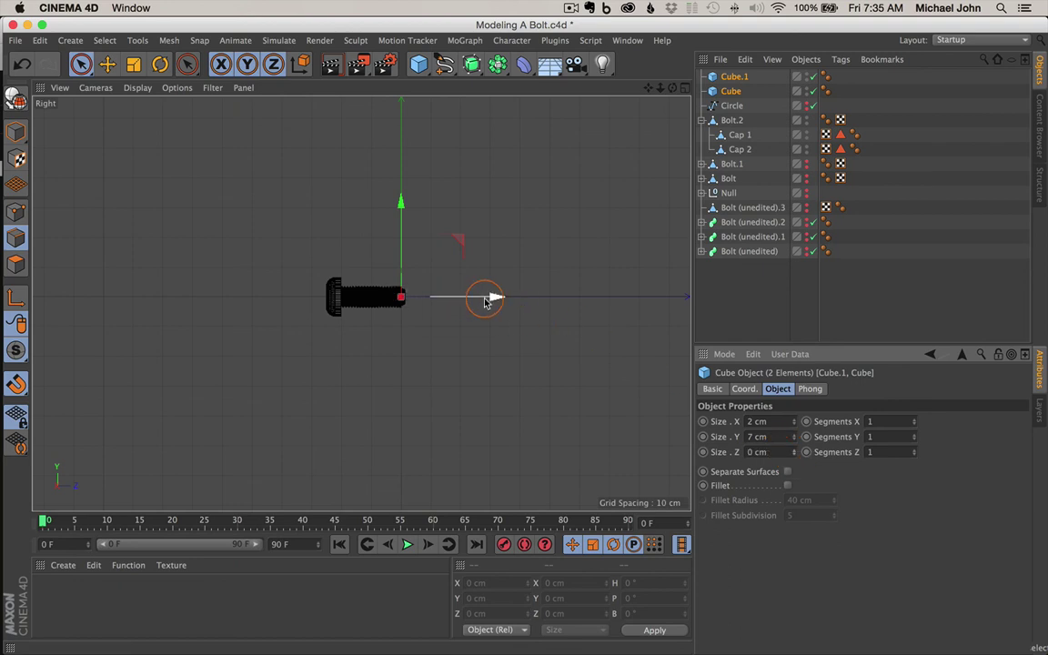
- Move both cubes along Z to just inside the outer face of the bolt head and set their Z size to 1 cm
{"action": "left_click_drag", "start_coordinate": [491, 297], "coordinate": [427, 300]}
{"action": "scroll", "coordinate": [329, 296], "scroll_direction": "up", "scroll_amount": 10}
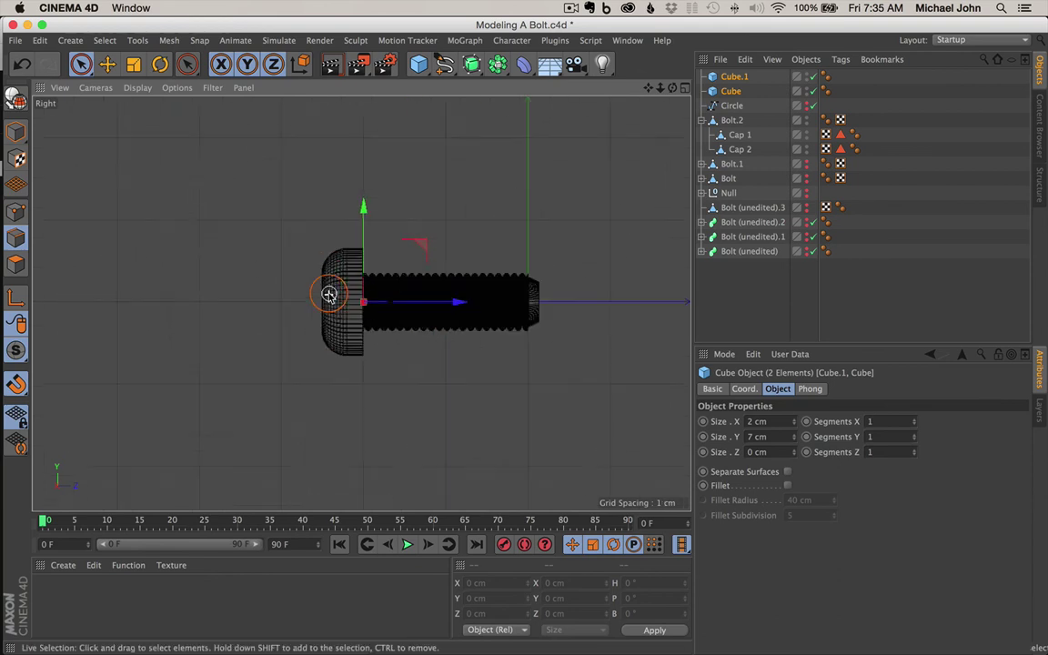
{"action": "left_click_drag", "start_coordinate": [514, 315], "coordinate": [367, 307]}
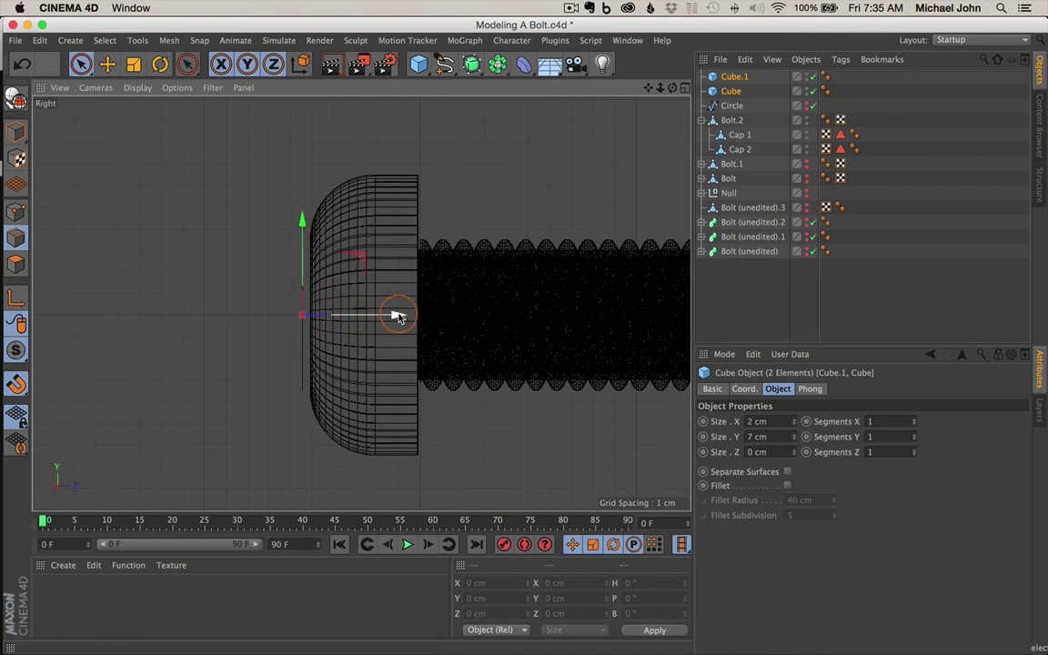
{"action": "left_click", "coordinate": [794, 449]}
{"action": "left_click_drag", "start_coordinate": [400, 314], "coordinate": [417, 317]}
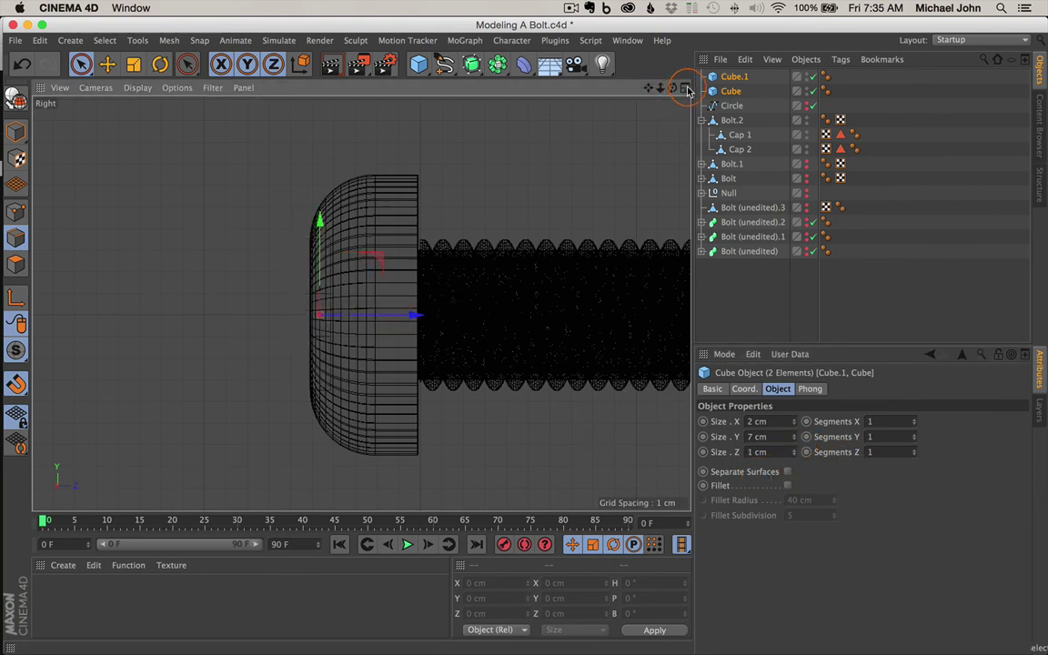
- Check the cubes' placement in the front and right views, and select Cap 2 of Bolt.2 in the front view
{"action": "left_click", "coordinate": [686, 88]}
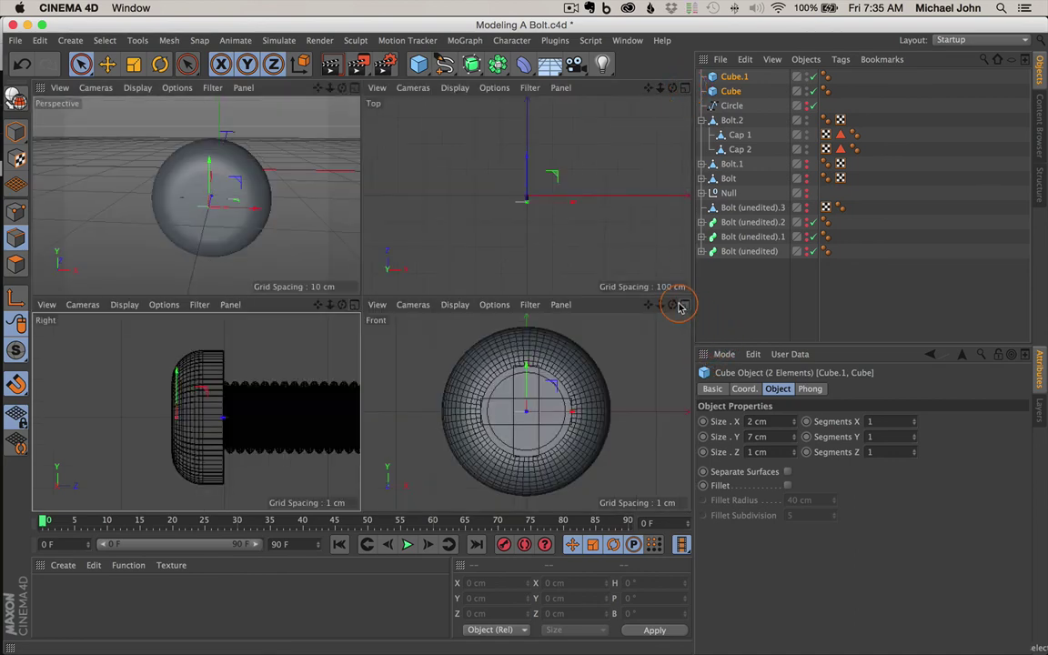
{"action": "left_click", "coordinate": [684, 305]}
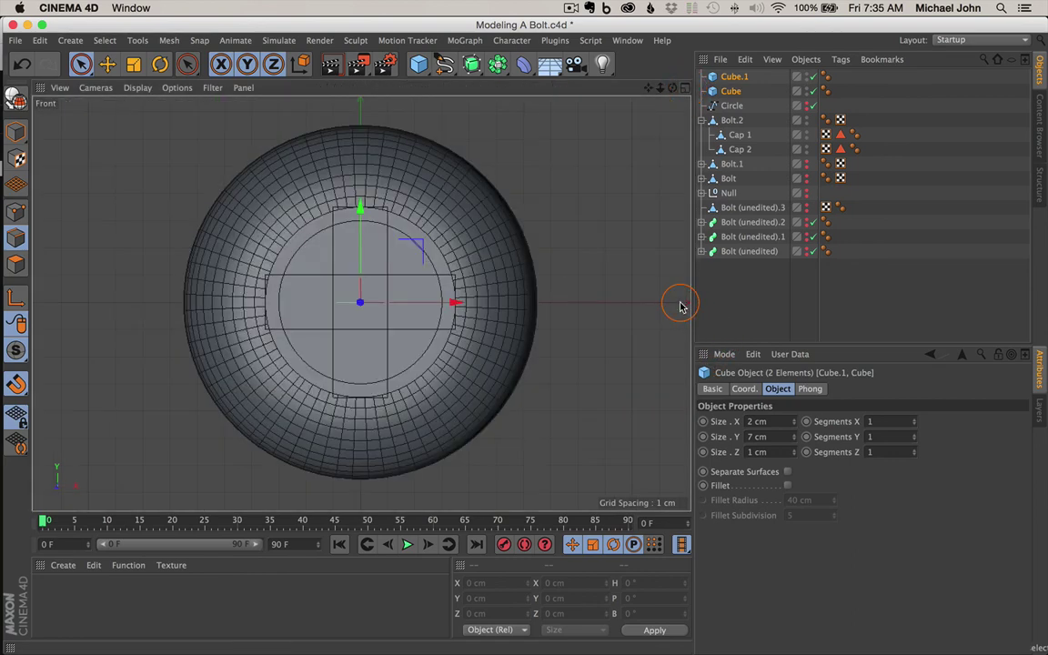
{"action": "left_click", "coordinate": [685, 90]}
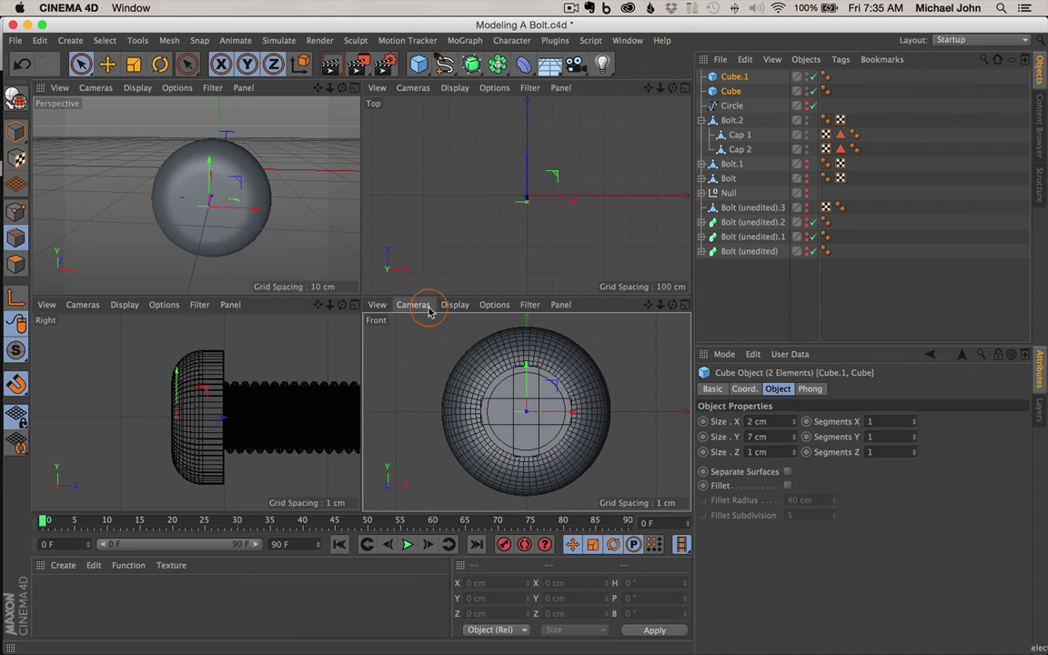
{"action": "left_click", "coordinate": [355, 307]}
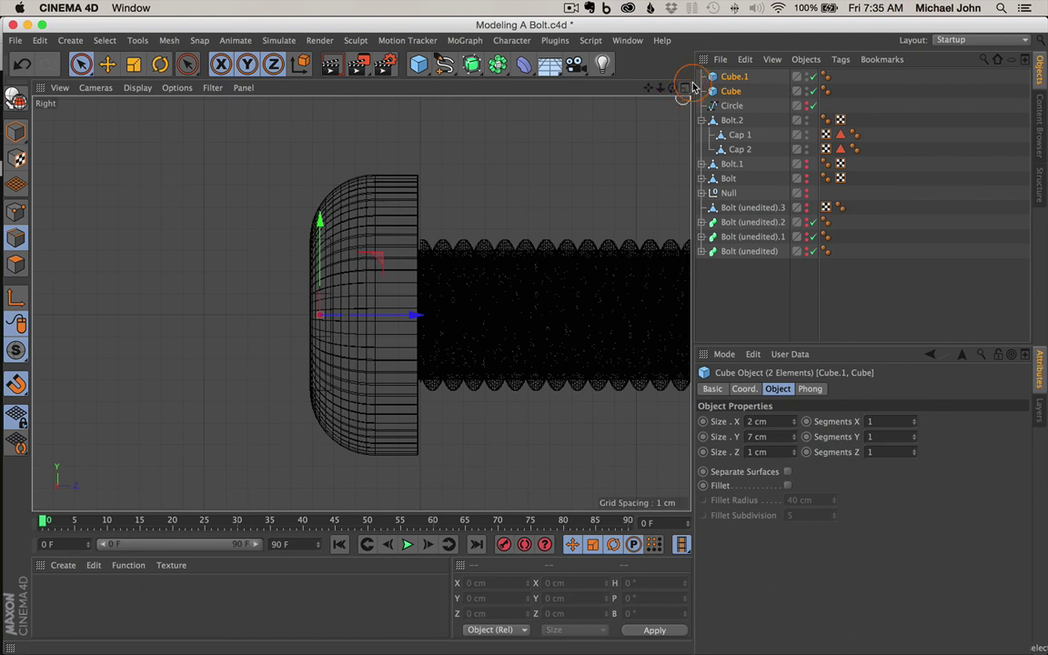
{"action": "left_click", "coordinate": [687, 90]}
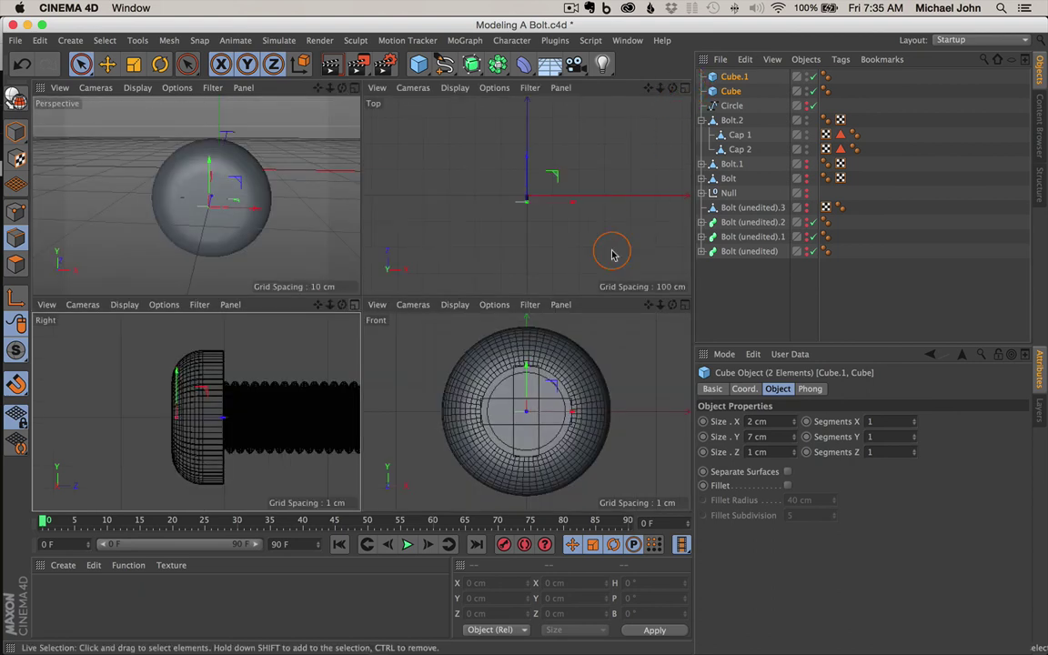
{"action": "left_click", "coordinate": [683, 305]}
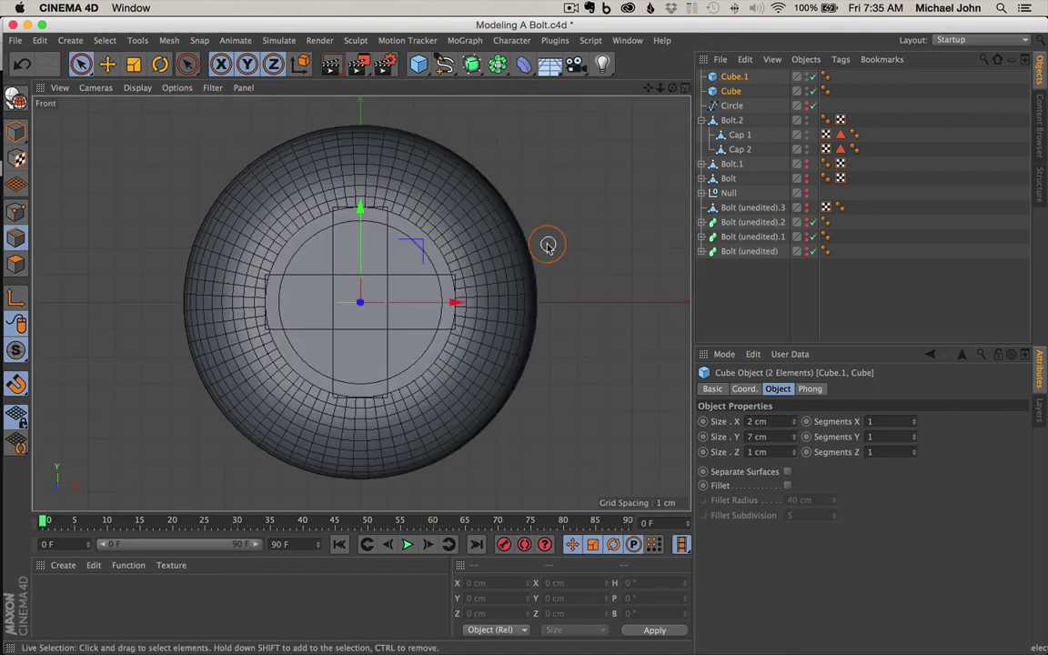
{"action": "left_click", "coordinate": [742, 298]}
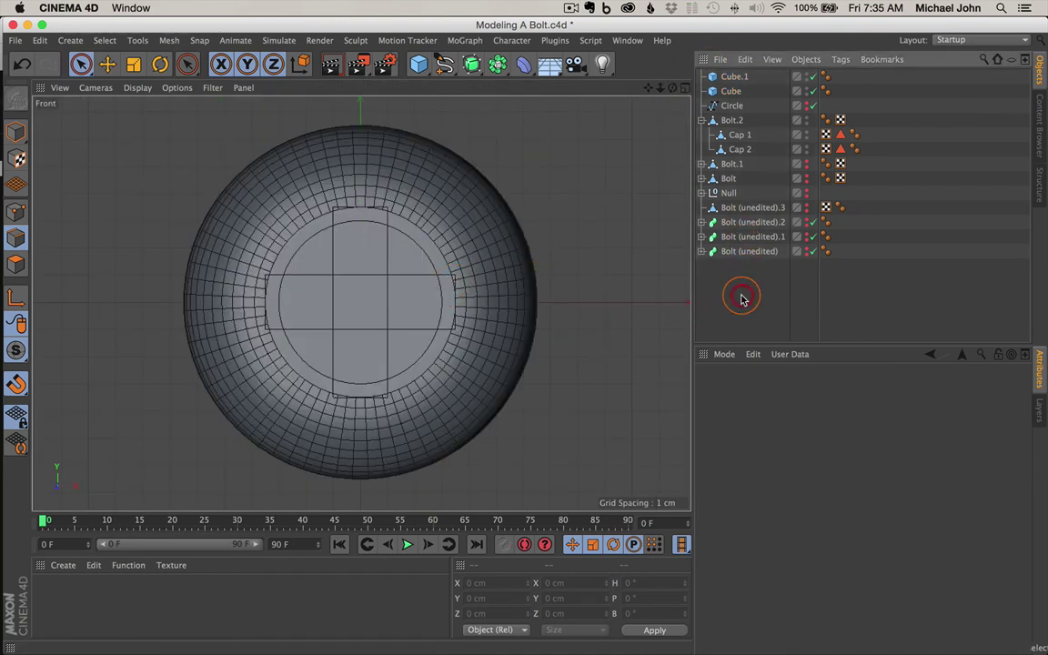
{"action": "left_click", "coordinate": [737, 151]}
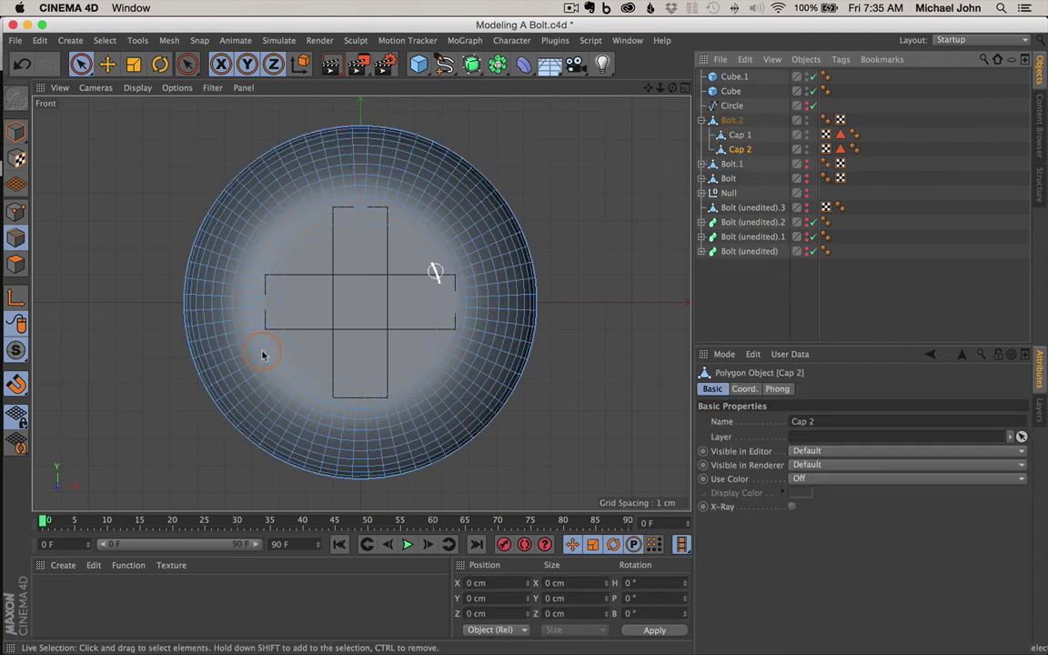
- Review which snapping modes are enabled for cutting along the cross outline
{"action": "left_click", "coordinate": [16, 385]}
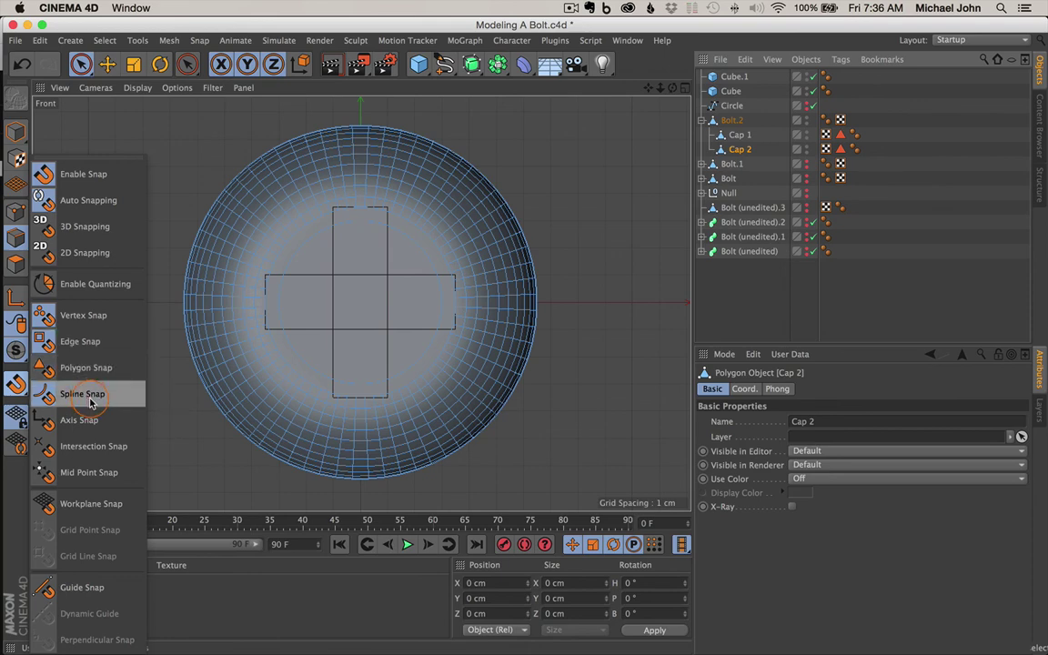
{"action": "left_click", "coordinate": [189, 438]}
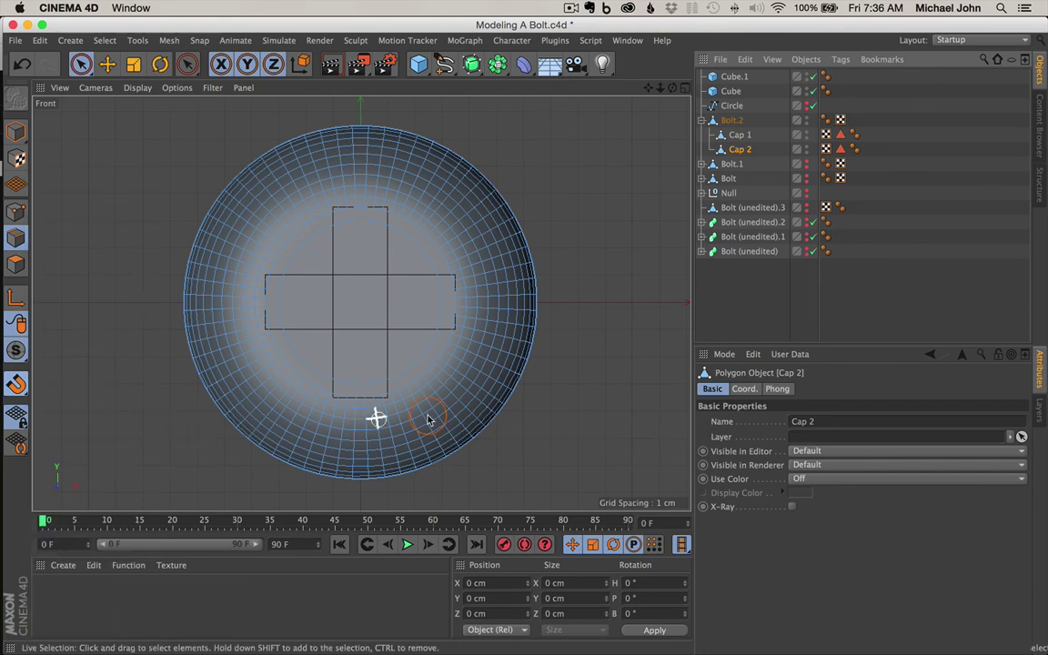
{"action": "left_click", "coordinate": [24, 386]}
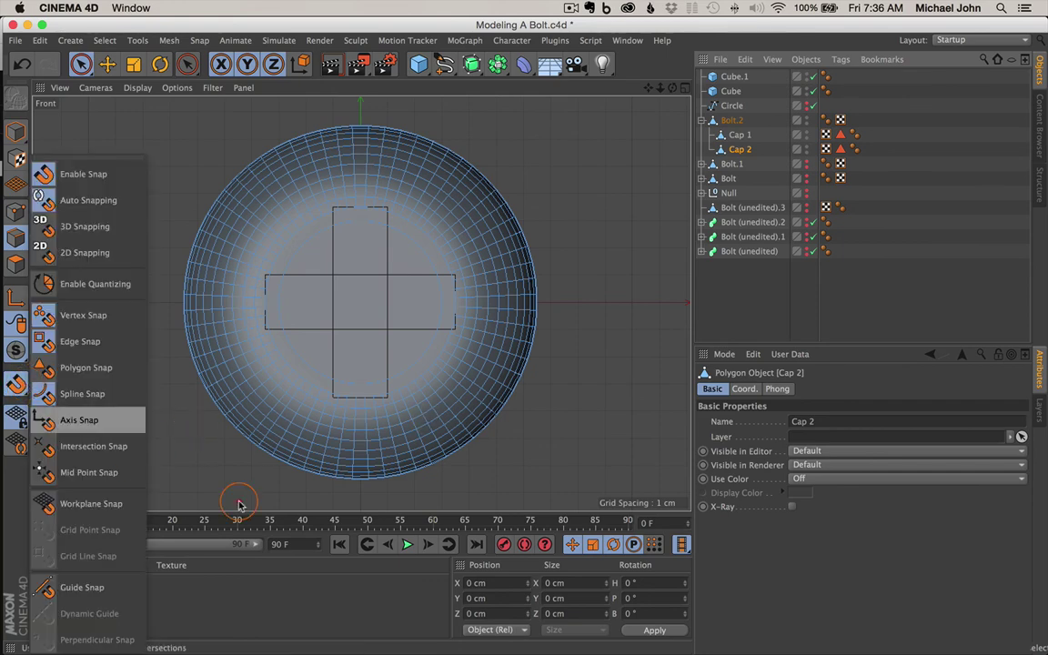
{"action": "left_click", "coordinate": [274, 457]}
{"action": "scroll", "coordinate": [339, 321], "scroll_direction": "up", "scroll_amount": 3}
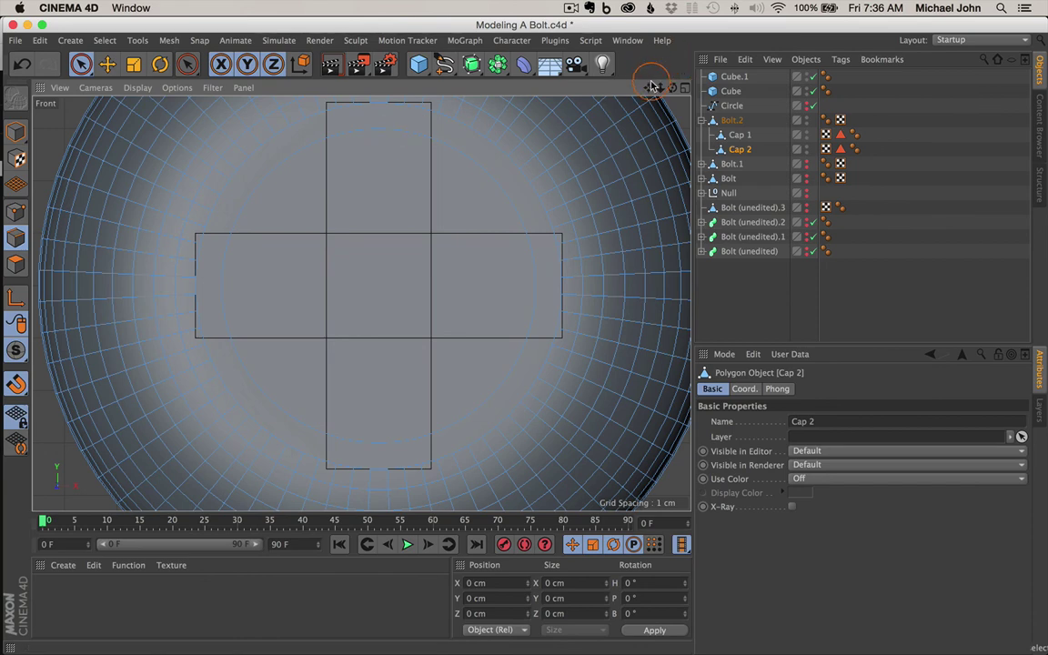
{"action": "left_click_drag", "start_coordinate": [648, 88], "coordinate": [525, 338]}
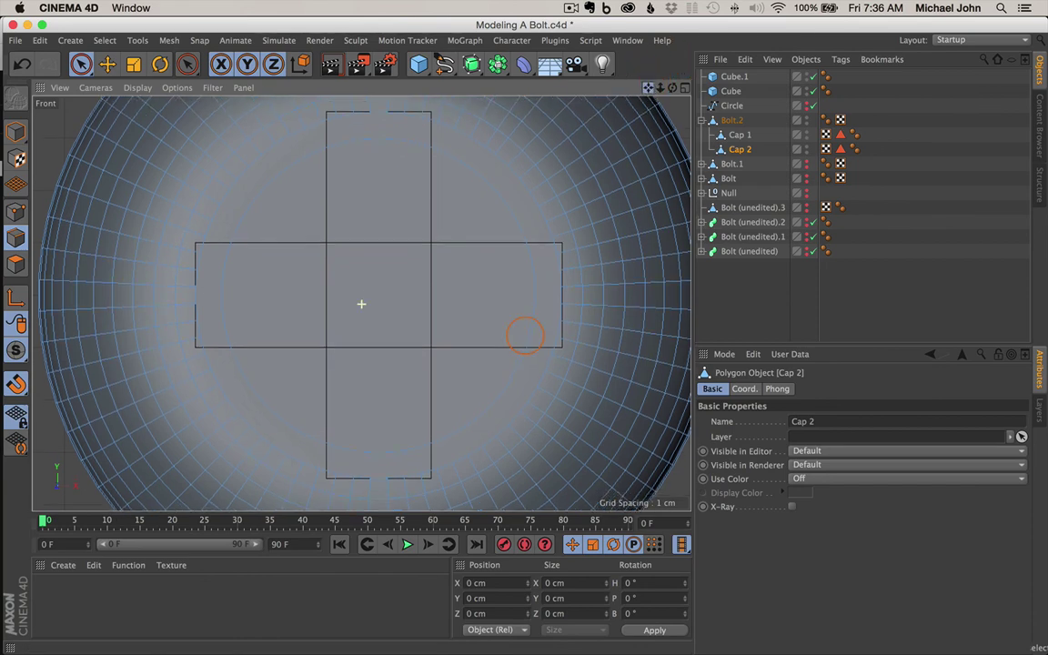
{"action": "left_click", "coordinate": [738, 150]}
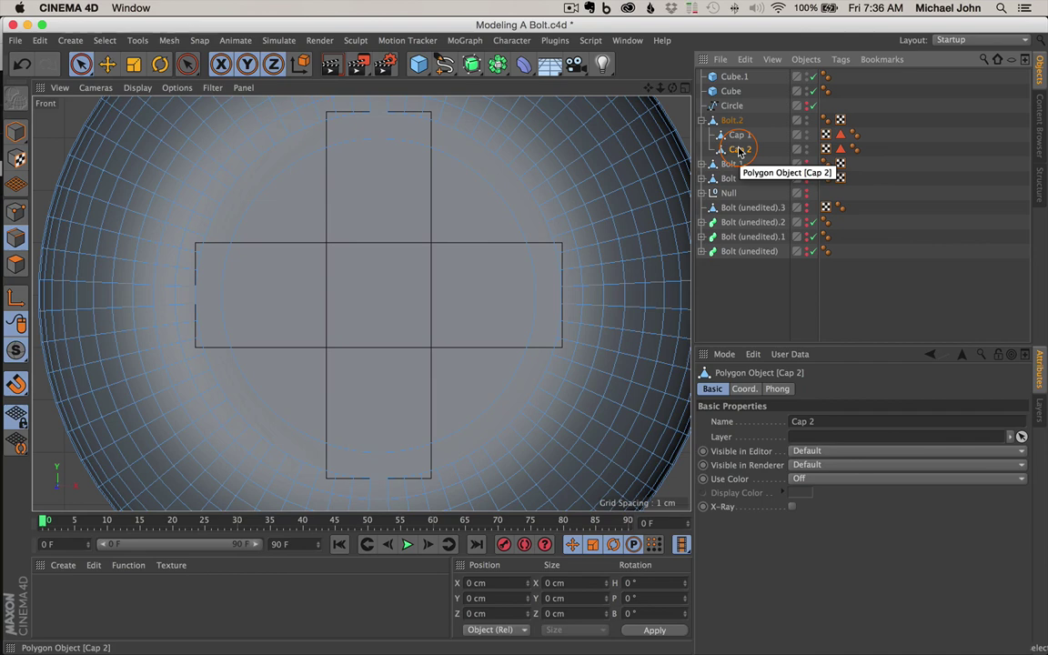
{"action": "right_click", "coordinate": [323, 118]}
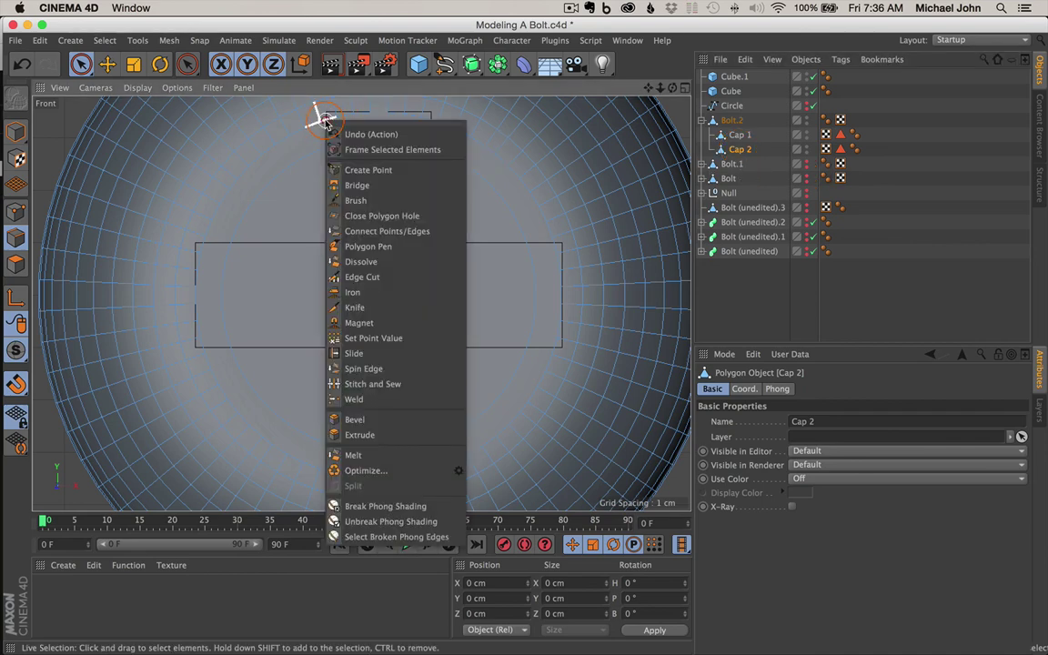
{"action": "left_click", "coordinate": [372, 313]}
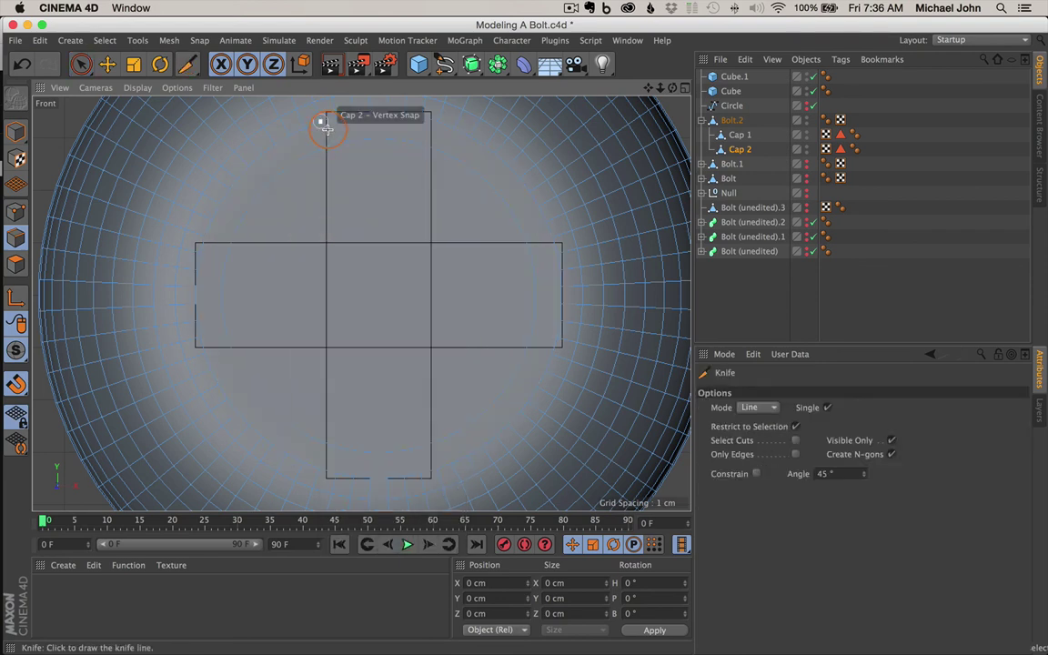
{"action": "left_click", "coordinate": [326, 134]}
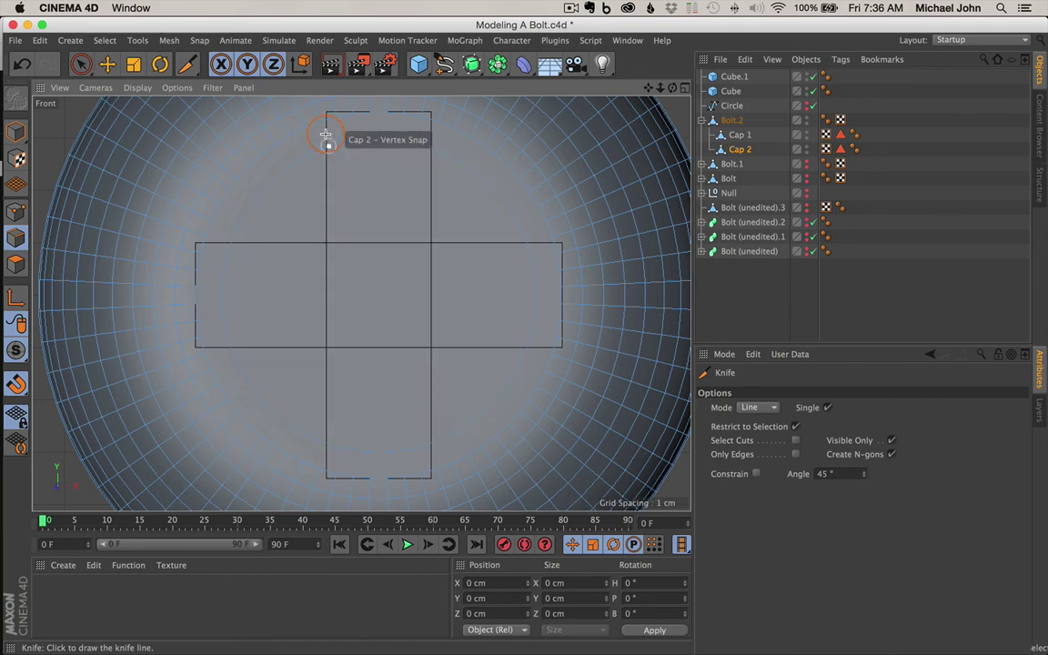
{"action": "left_click", "coordinate": [81, 63]}
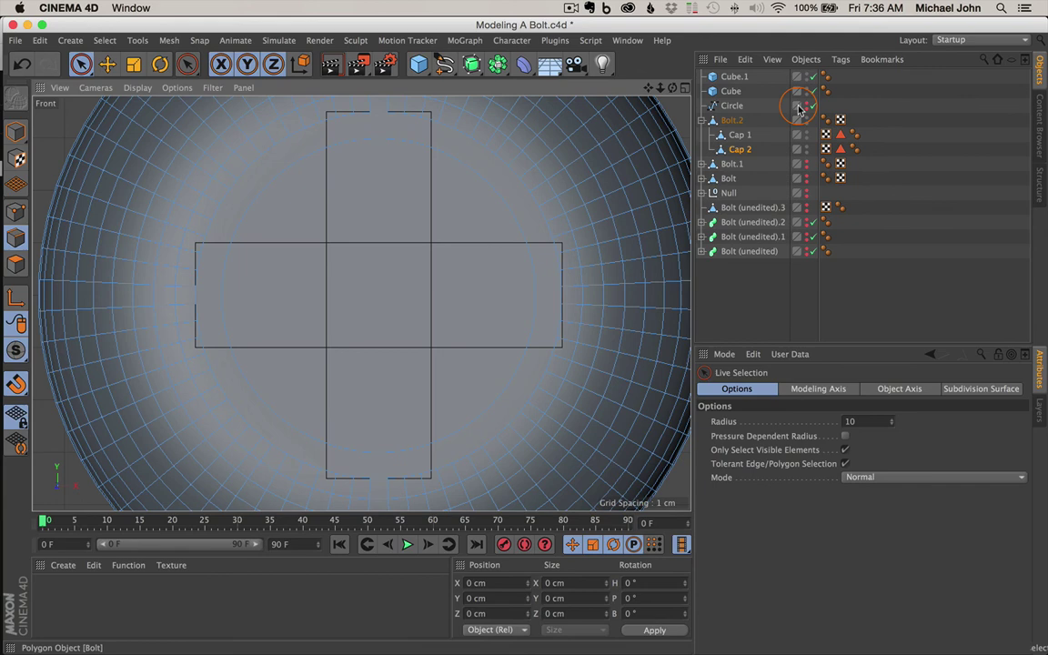
- Enable X-Ray for both crossed cubes and reselect Cap 2 of Bolt.2
{"action": "left_click", "coordinate": [735, 77]}
{"action": "left_click", "coordinate": [732, 91], "text": "shift"}
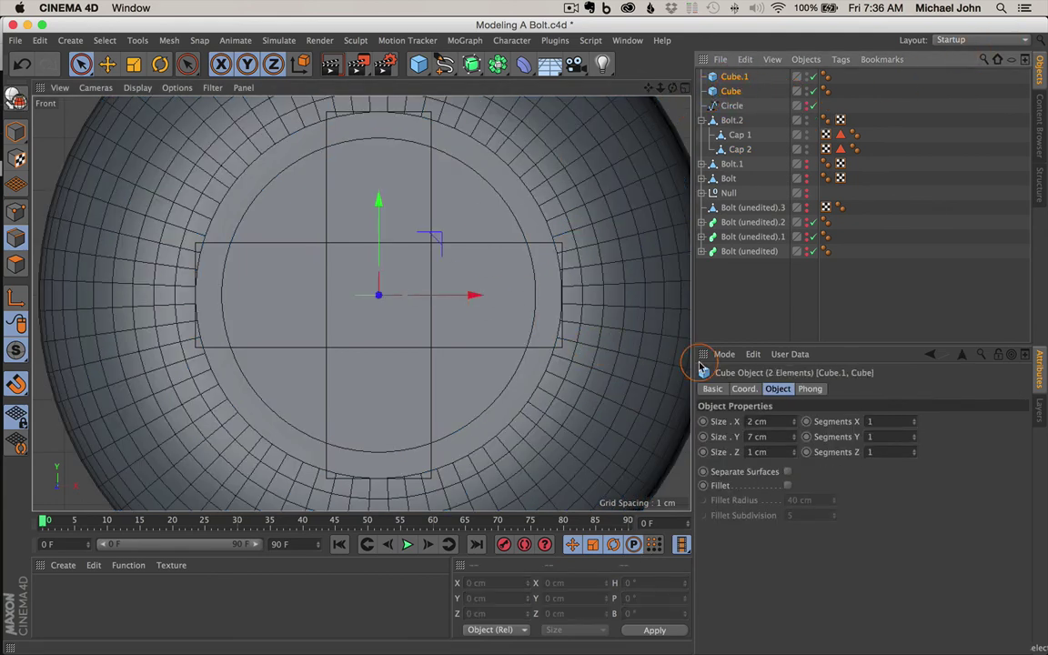
{"action": "left_click", "coordinate": [744, 389]}
{"action": "left_click_drag", "start_coordinate": [782, 461], "coordinate": [780, 455]}
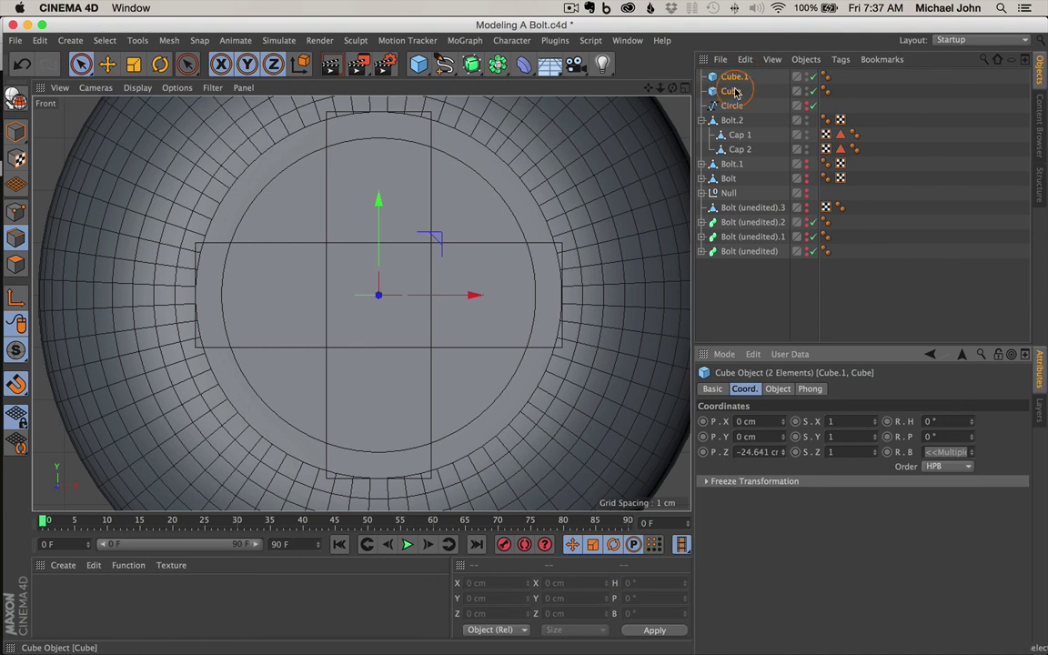
{"action": "left_click", "coordinate": [723, 389]}
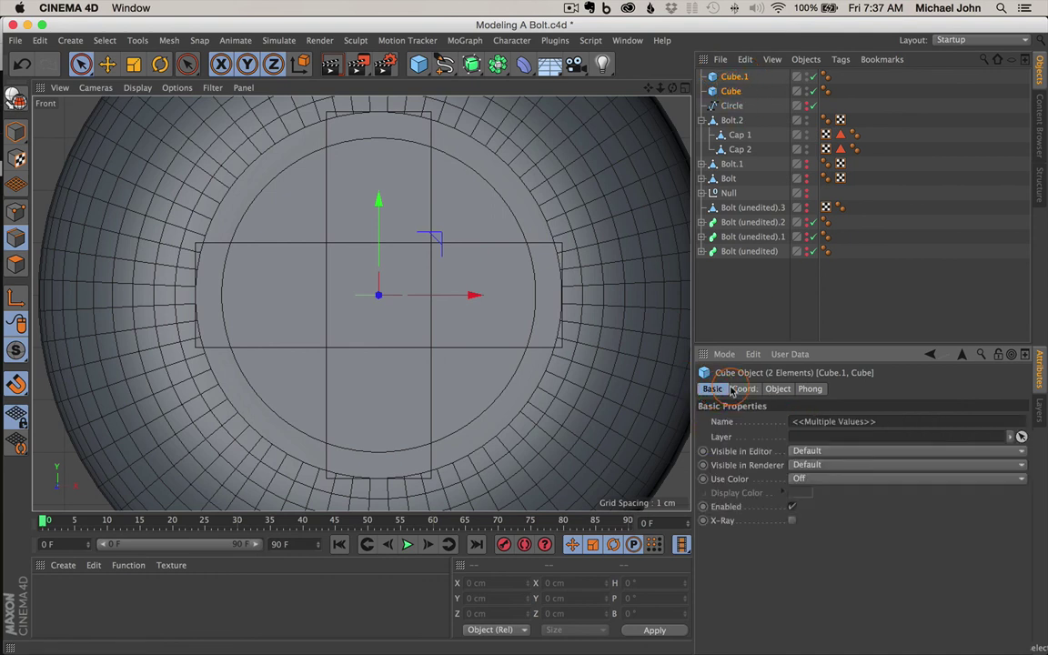
{"action": "left_click", "coordinate": [795, 522]}
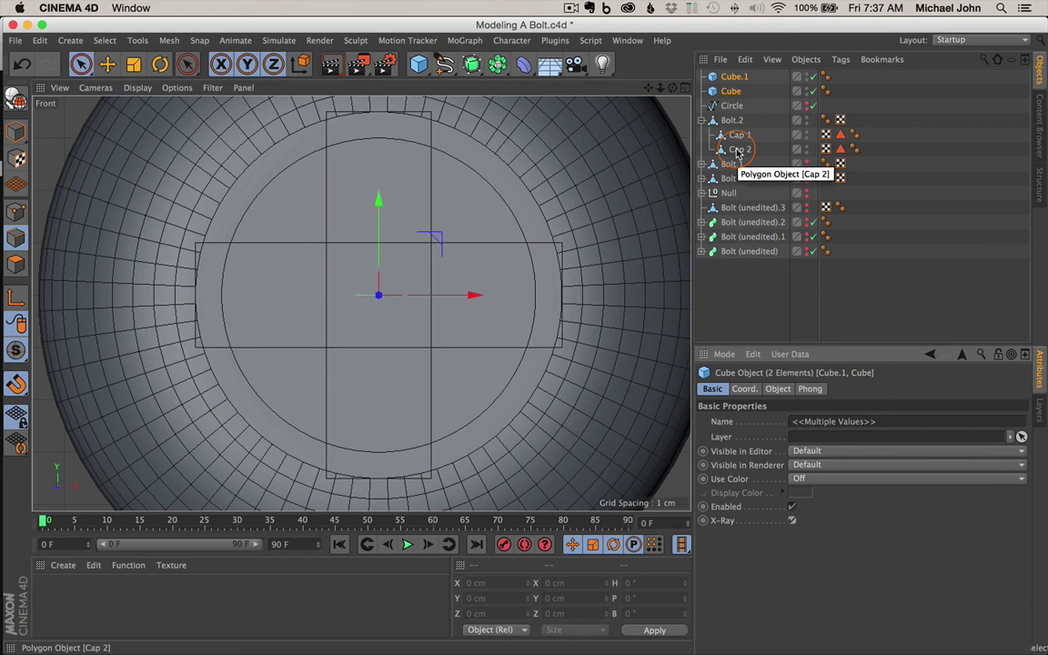
{"action": "left_click", "coordinate": [739, 150]}
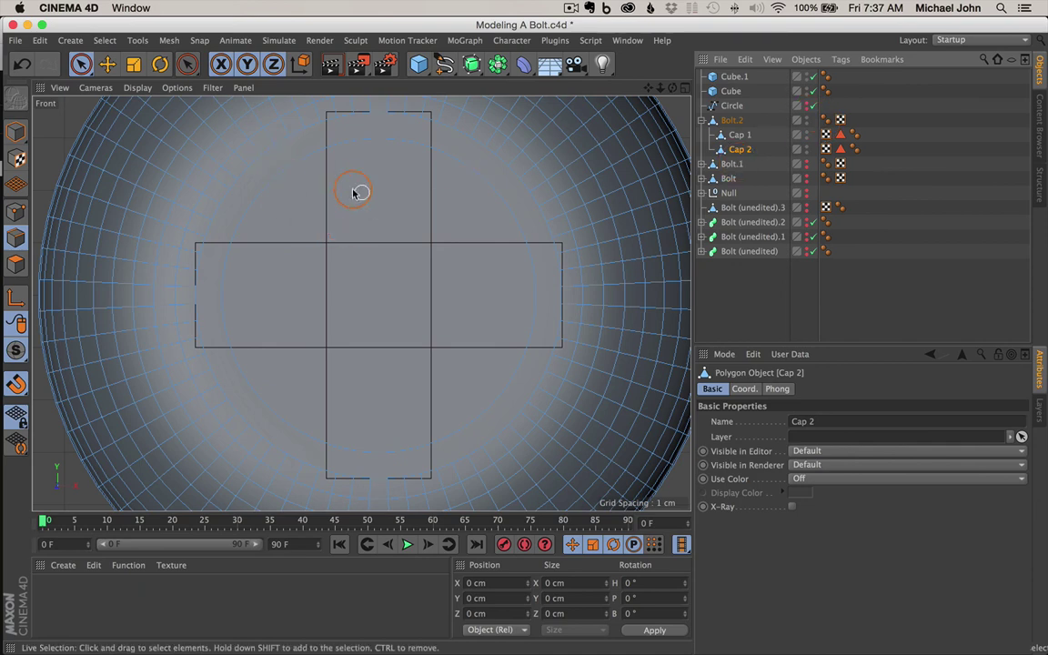
- Try to cut Cap 2 with the Knife along the vertical cube's left long edge in the front view
{"action": "right_click", "coordinate": [326, 178]}
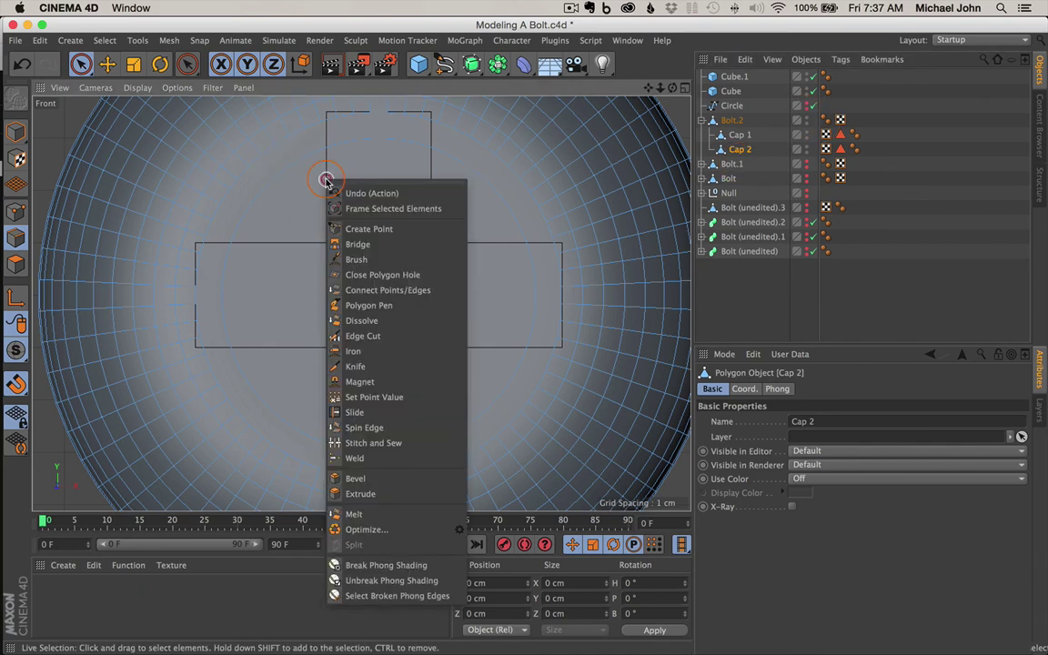
{"action": "left_click", "coordinate": [363, 366]}
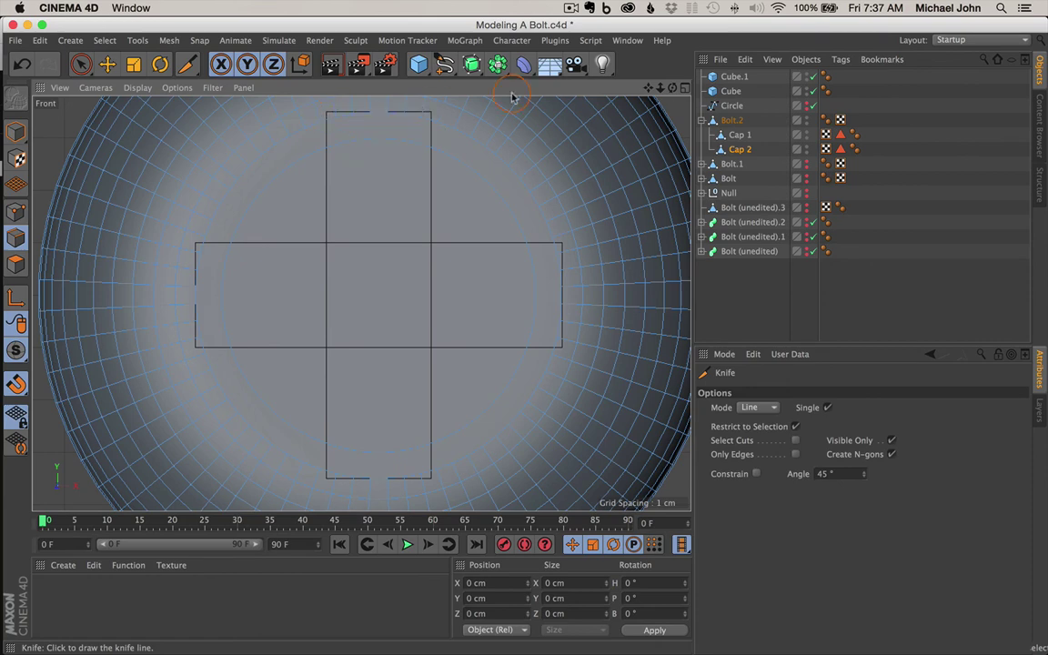
{"action": "scroll", "coordinate": [526, 335], "scroll_direction": "up", "scroll_amount": 2}
{"action": "left_click_drag", "start_coordinate": [526, 335], "coordinate": [530, 334]}
{"action": "left_click_drag", "start_coordinate": [648, 87], "coordinate": [526, 338]}
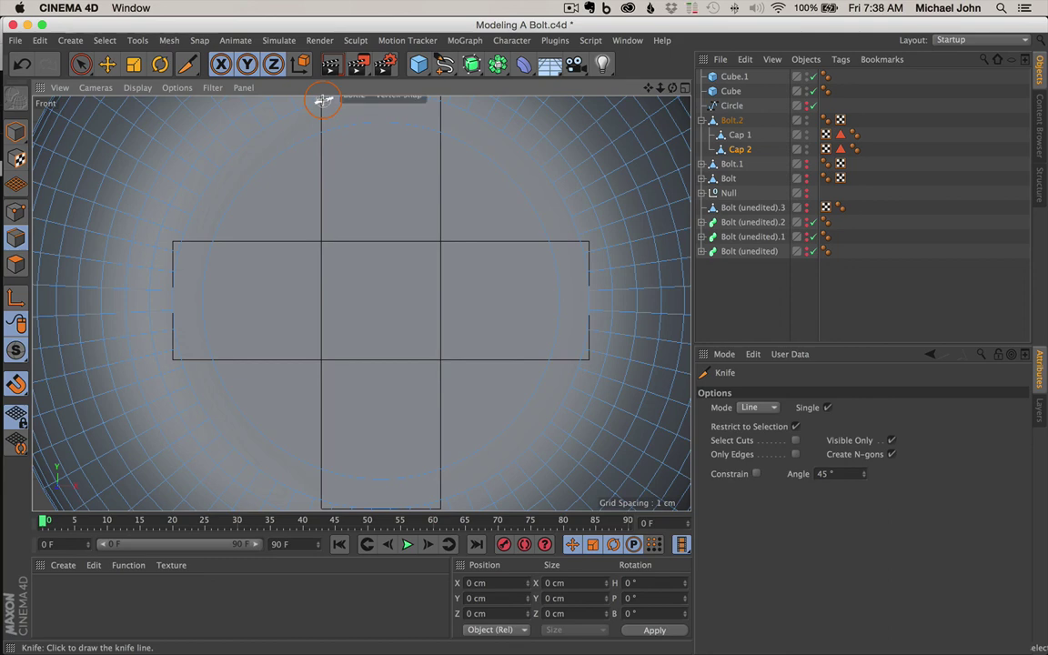
{"action": "left_click_drag", "start_coordinate": [323, 99], "coordinate": [323, 499]}
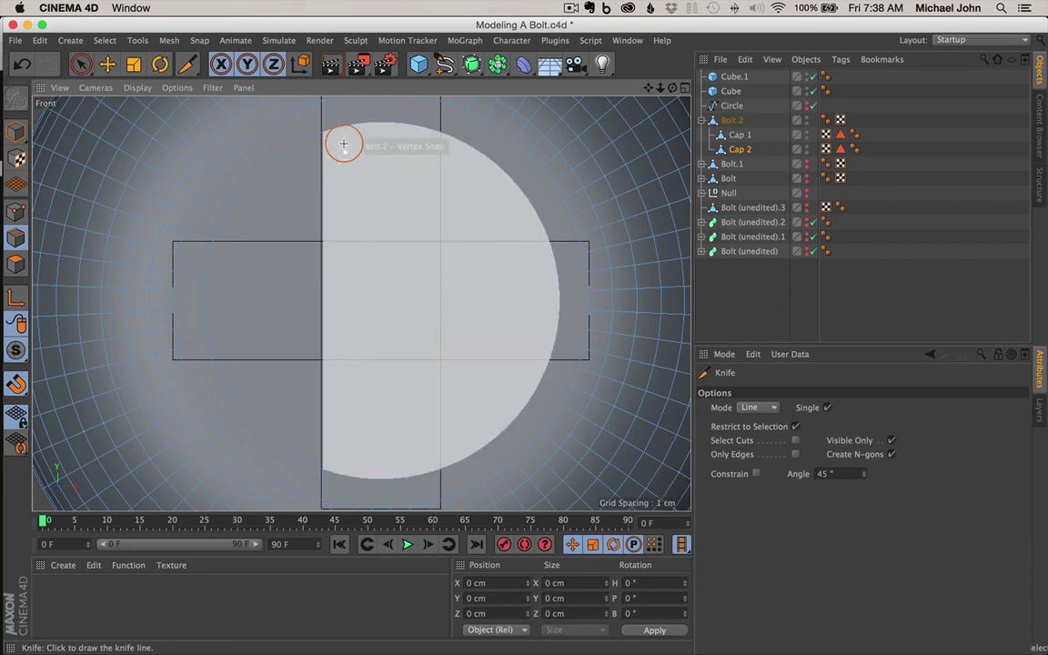
- Inspect the knife cut near the upper end of the vertical cube and undo it
{"action": "scroll", "coordinate": [337, 142], "scroll_direction": "up", "scroll_amount": 8}
{"action": "scroll", "coordinate": [336, 139], "scroll_direction": "down", "scroll_amount": 8}
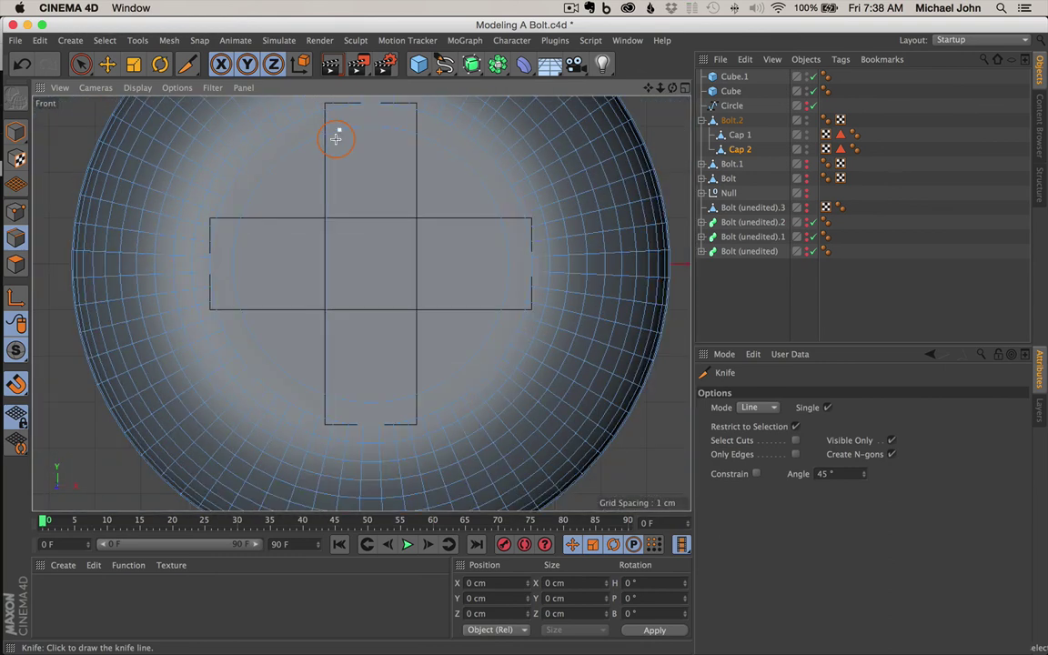
{"action": "left_click_drag", "start_coordinate": [649, 88], "coordinate": [640, 105]}
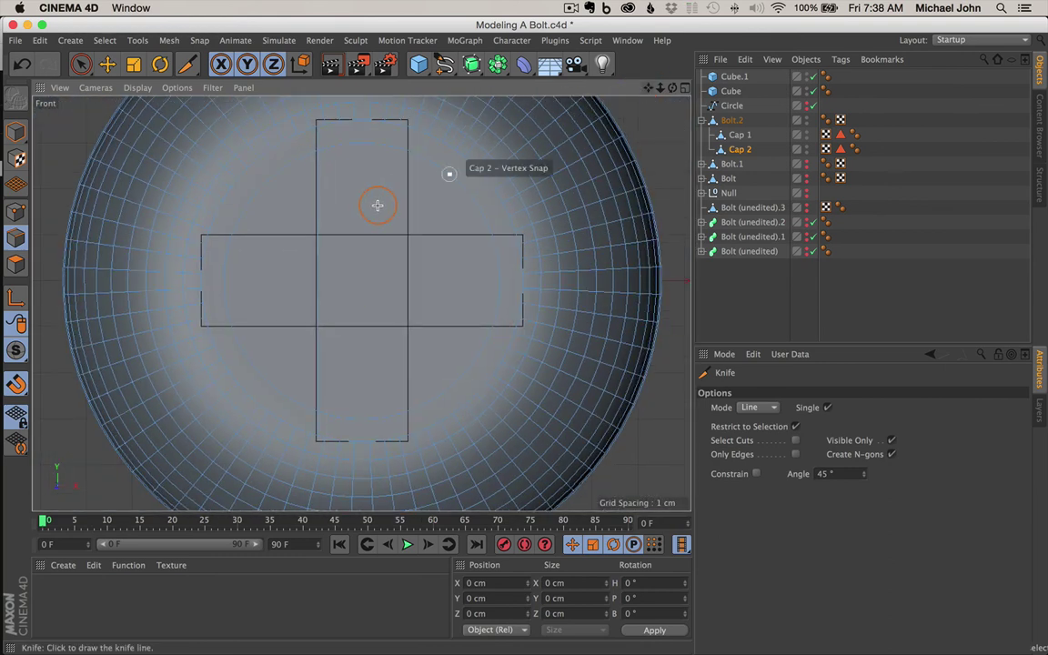
{"action": "key", "text": "super+z"}
{"action": "key", "text": "super+z"}
{"action": "key", "text": "super+z"}
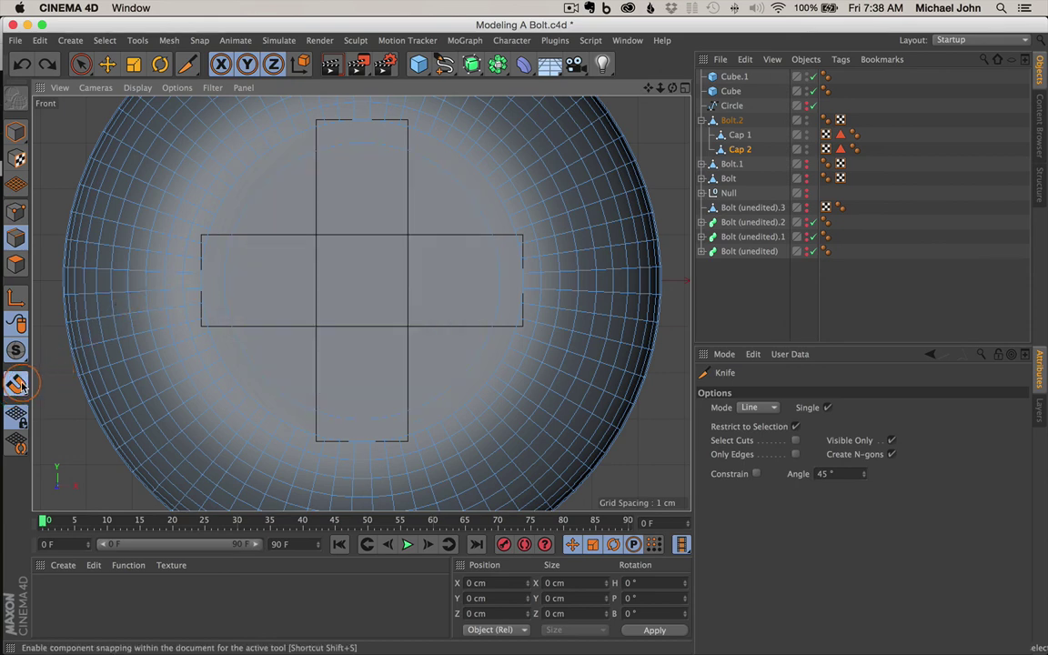
- Turn off Spline Snap and Vertex Snap so that the Knife snaps to edges
{"action": "left_click_drag", "start_coordinate": [19, 386], "coordinate": [79, 319]}
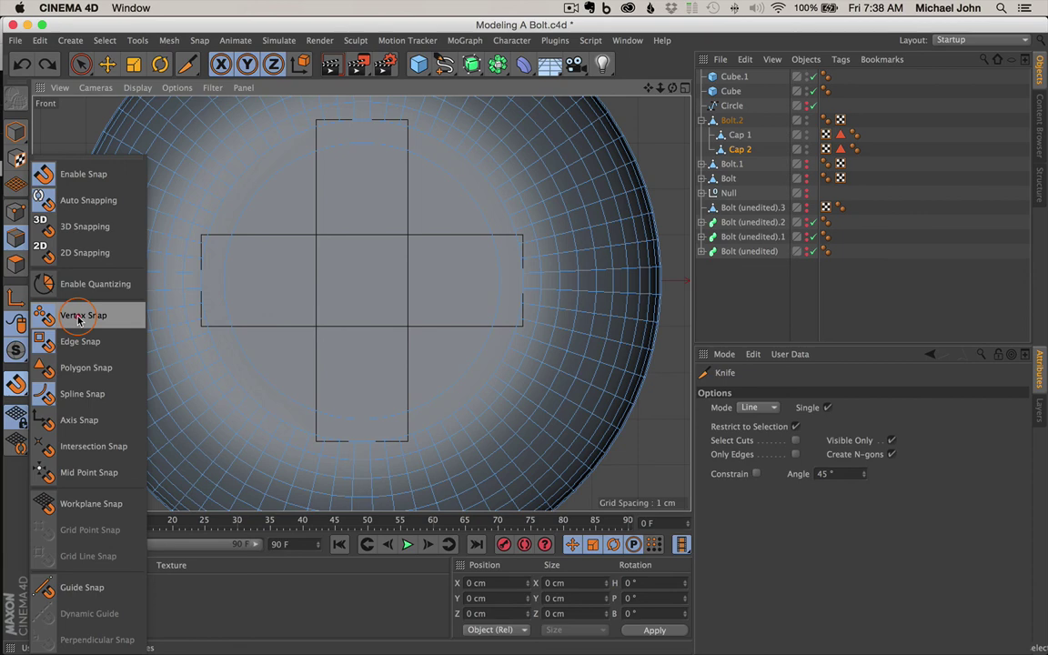
{"action": "left_click_drag", "start_coordinate": [79, 319], "coordinate": [87, 396]}
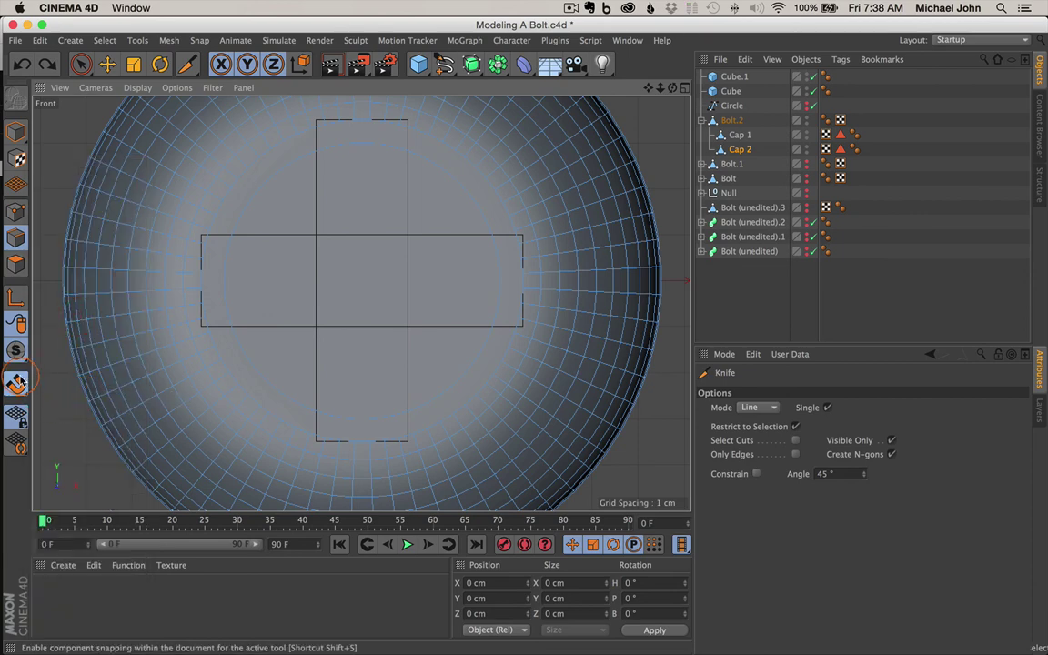
{"action": "left_click_drag", "start_coordinate": [20, 386], "coordinate": [106, 312]}
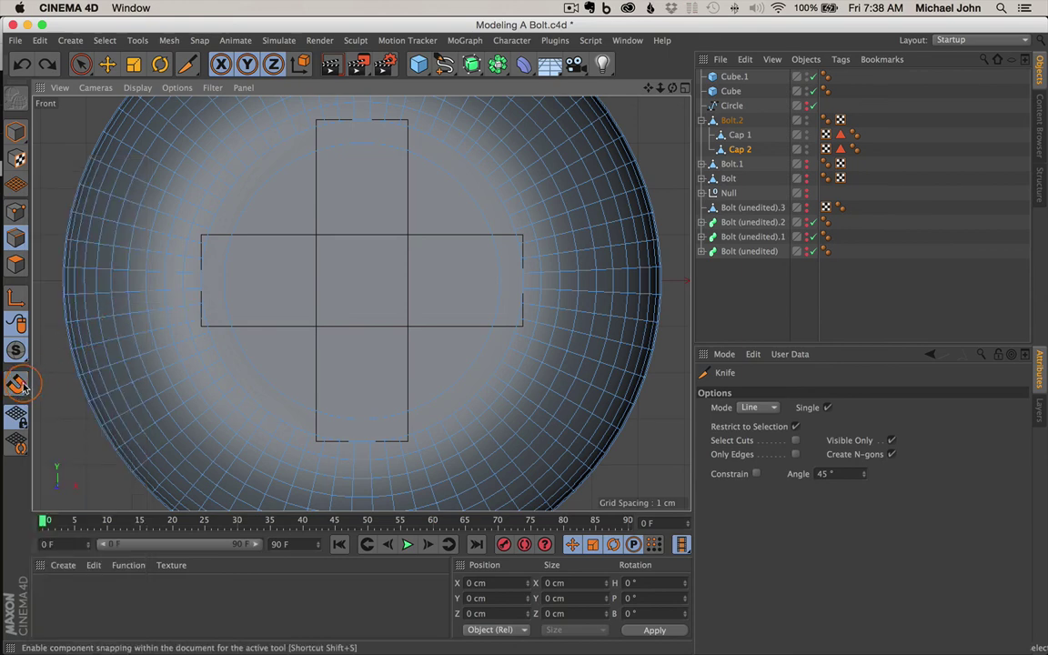
{"action": "left_click_drag", "start_coordinate": [20, 384], "coordinate": [314, 356]}
- Cut Cap 2 with the Knife along the vertical cube's left long edge, snapping both ends to that edge
{"action": "scroll", "coordinate": [323, 124], "scroll_direction": "up", "scroll_amount": 3}
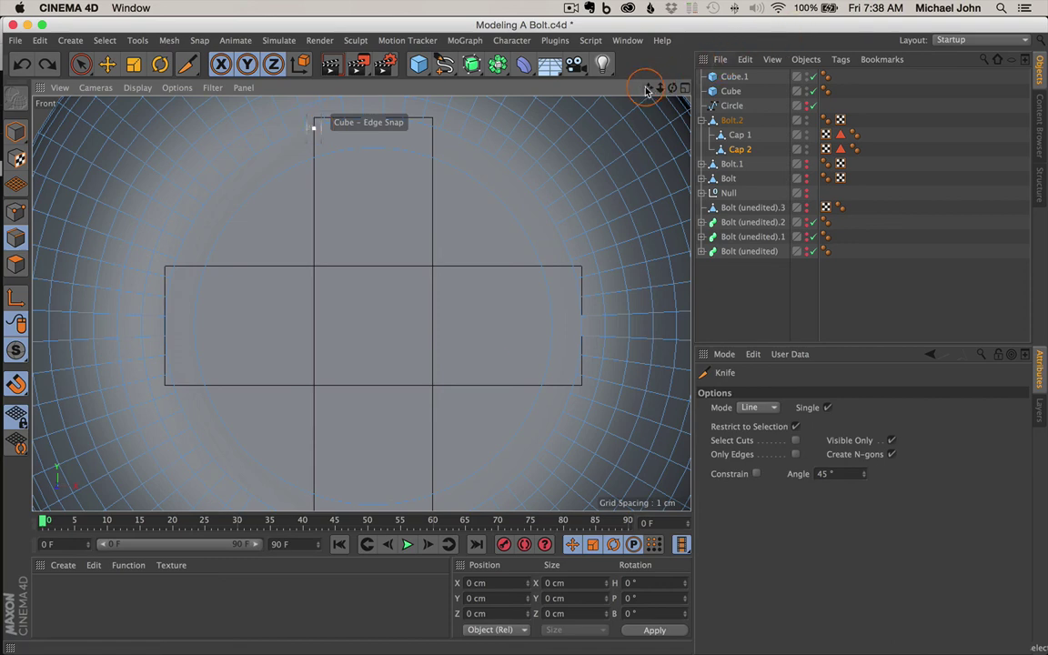
{"action": "left_click_drag", "start_coordinate": [648, 87], "coordinate": [649, 67]}
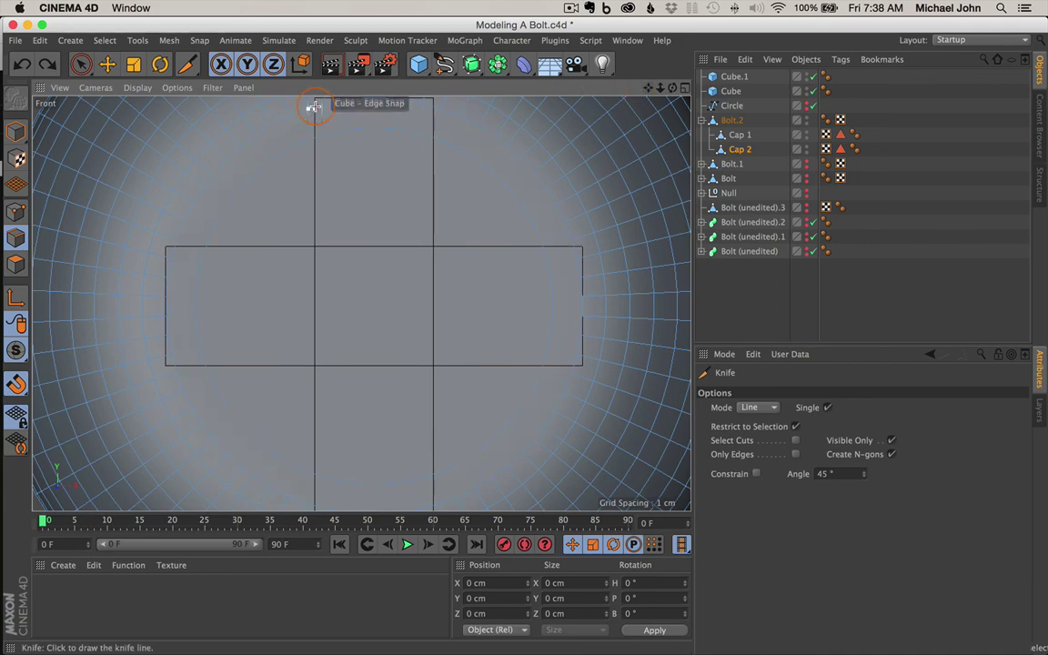
{"action": "left_click", "coordinate": [314, 106]}
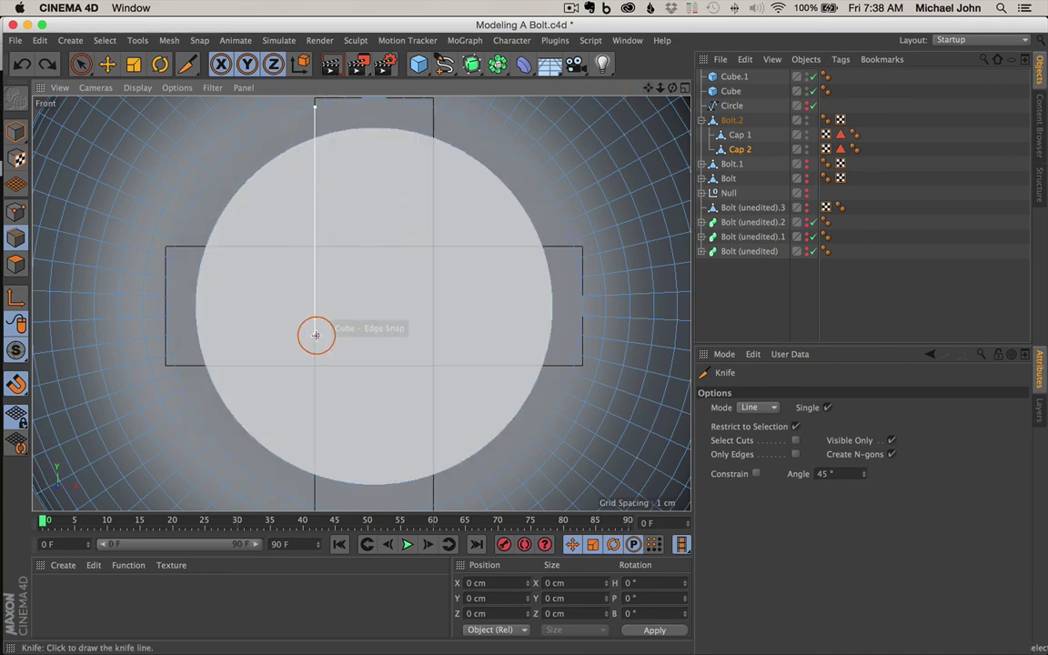
{"action": "left_click", "coordinate": [314, 505]}
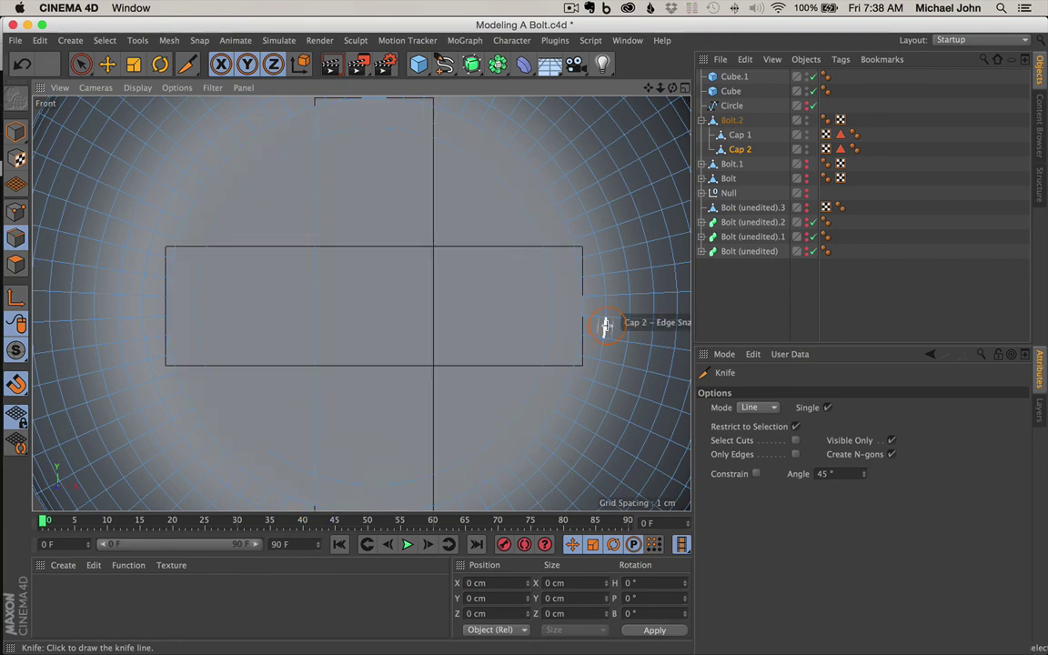
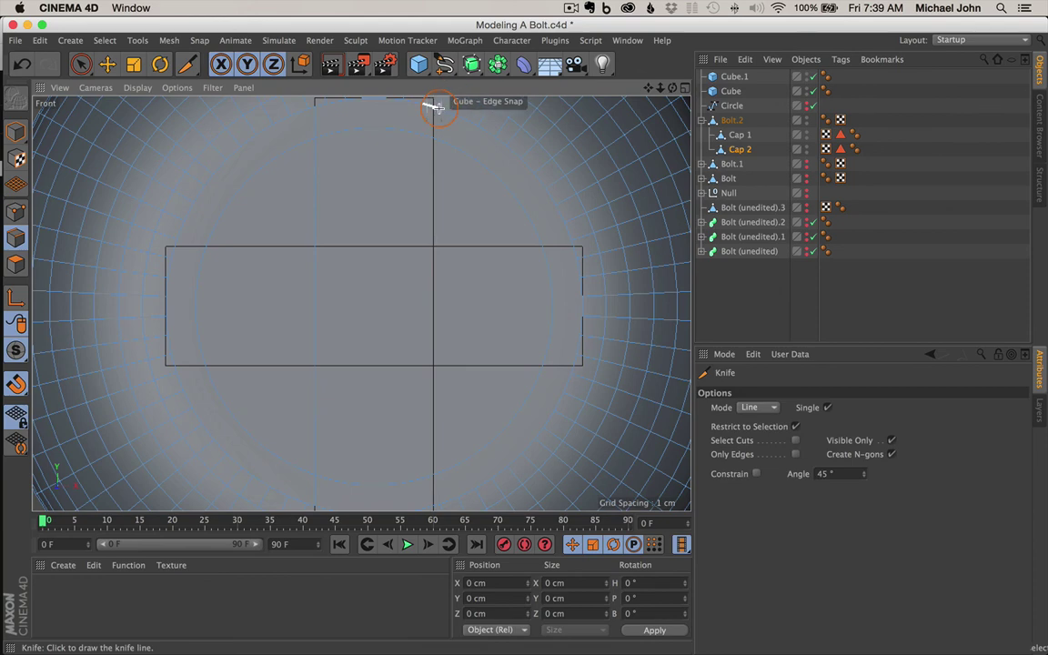
- Try to cut Cap 2 with the Knife along the vertical cube's right long edge and undo the cut
{"action": "key", "text": "space"}
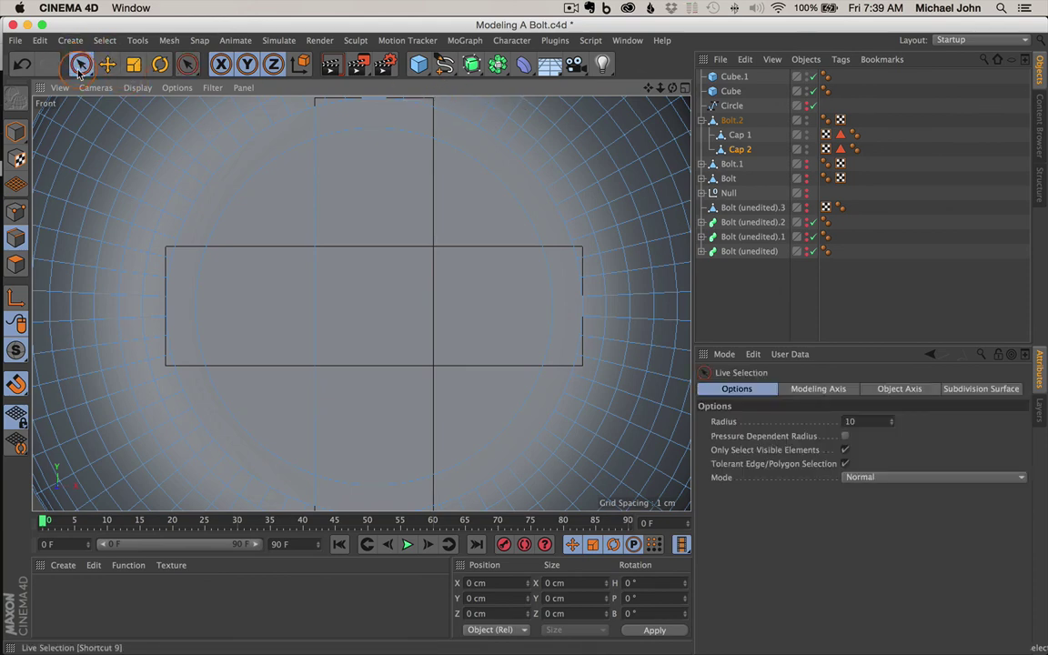
{"action": "key", "text": "space"}
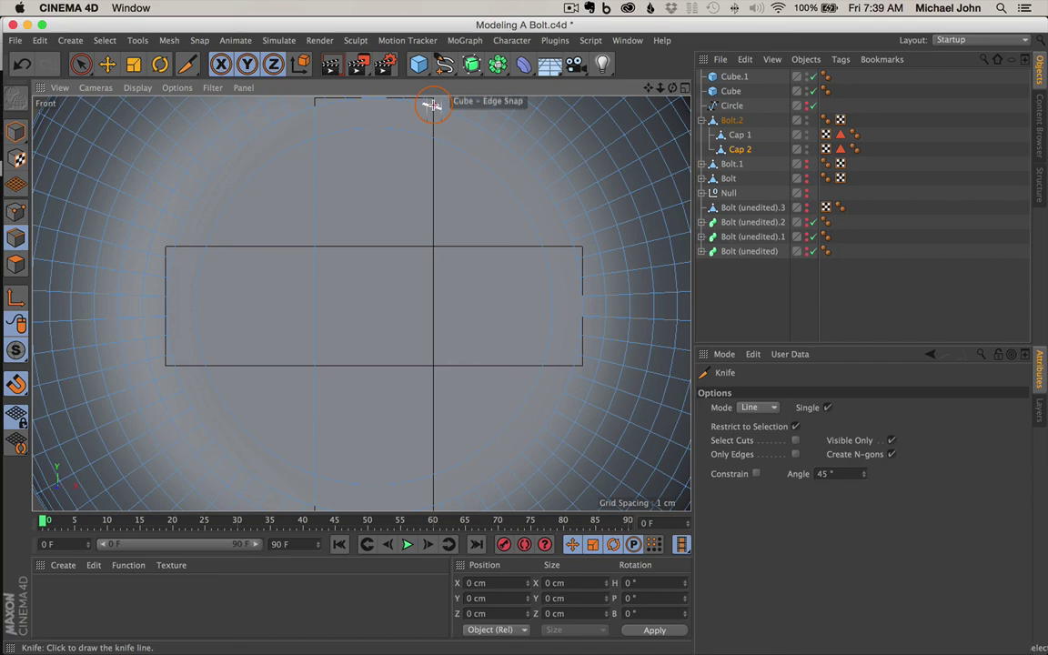
{"action": "left_click_drag", "start_coordinate": [433, 105], "coordinate": [433, 506]}
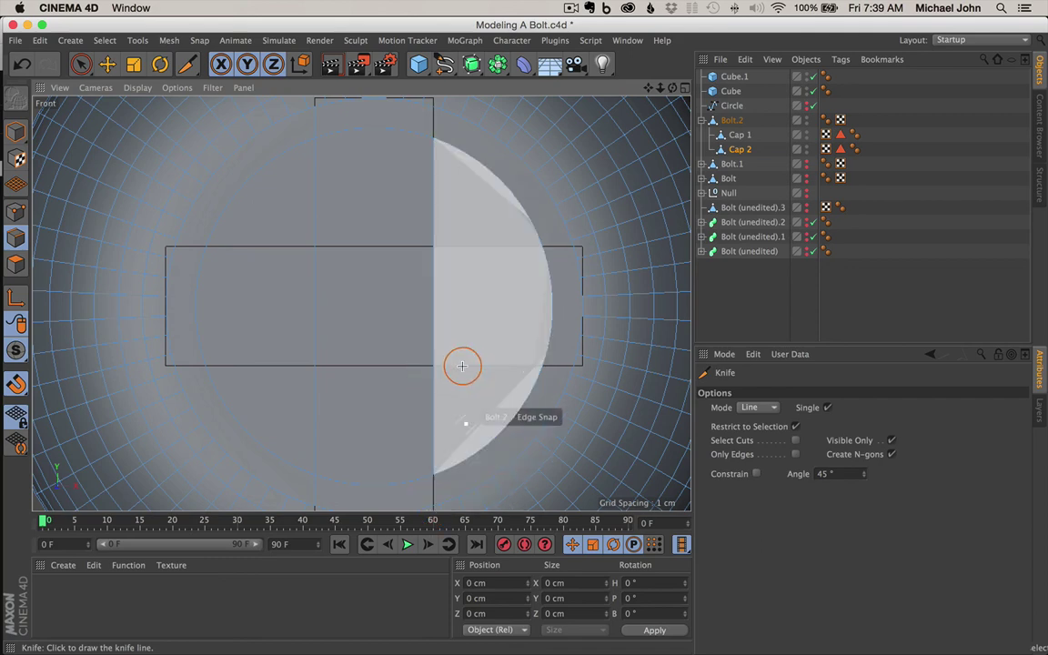
{"action": "key", "text": "super+z"}
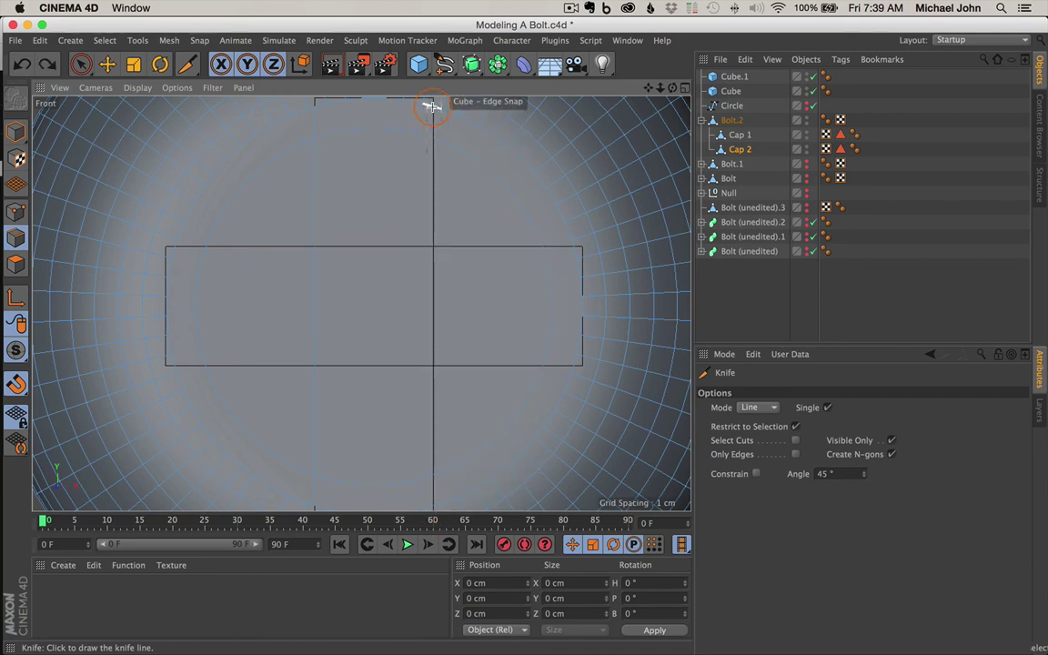
- Retry the edge-snapped knife cut along the vertical cube's right long edge and return to Live Selection
{"action": "left_click_drag", "start_coordinate": [433, 105], "coordinate": [432, 503]}
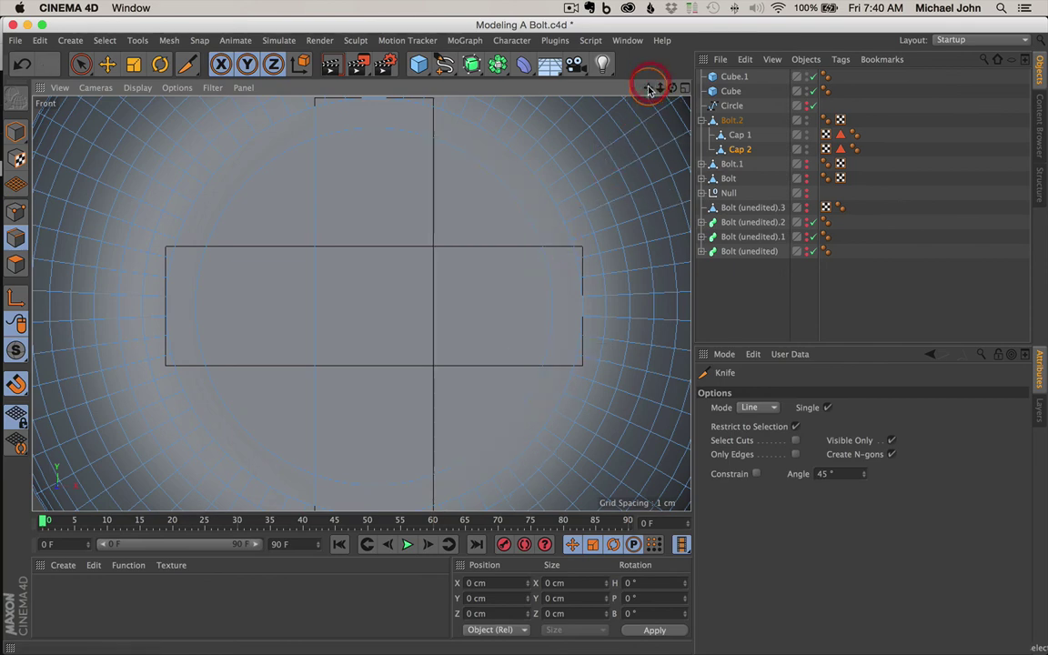
{"action": "left_click_drag", "start_coordinate": [649, 88], "coordinate": [519, 335]}
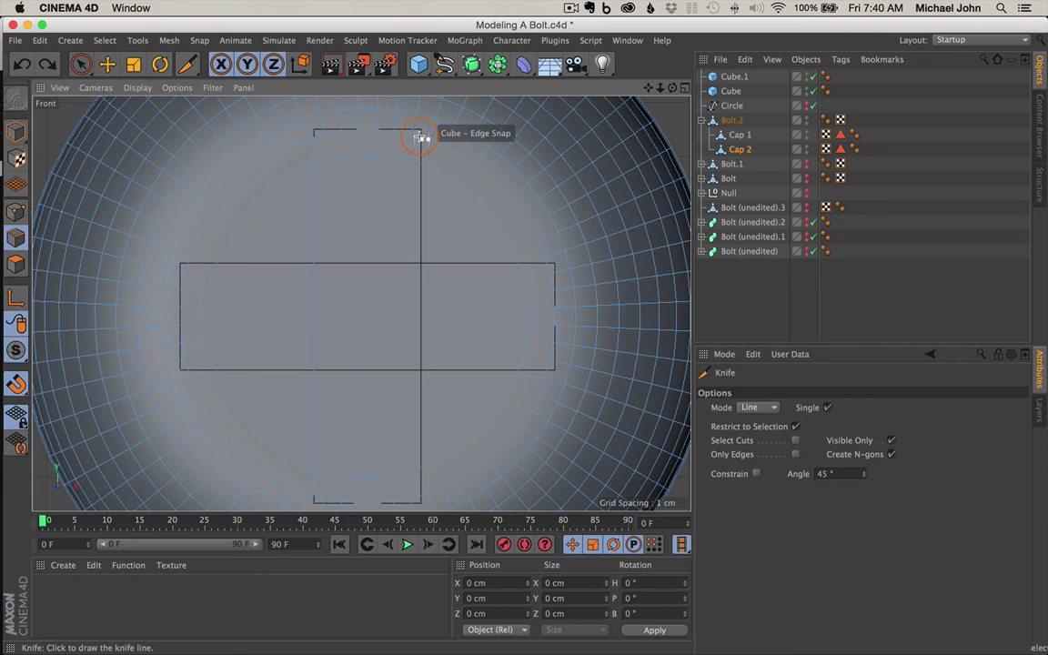
{"action": "left_click_drag", "start_coordinate": [421, 135], "coordinate": [418, 496]}
{"action": "left_click", "coordinate": [420, 137]}
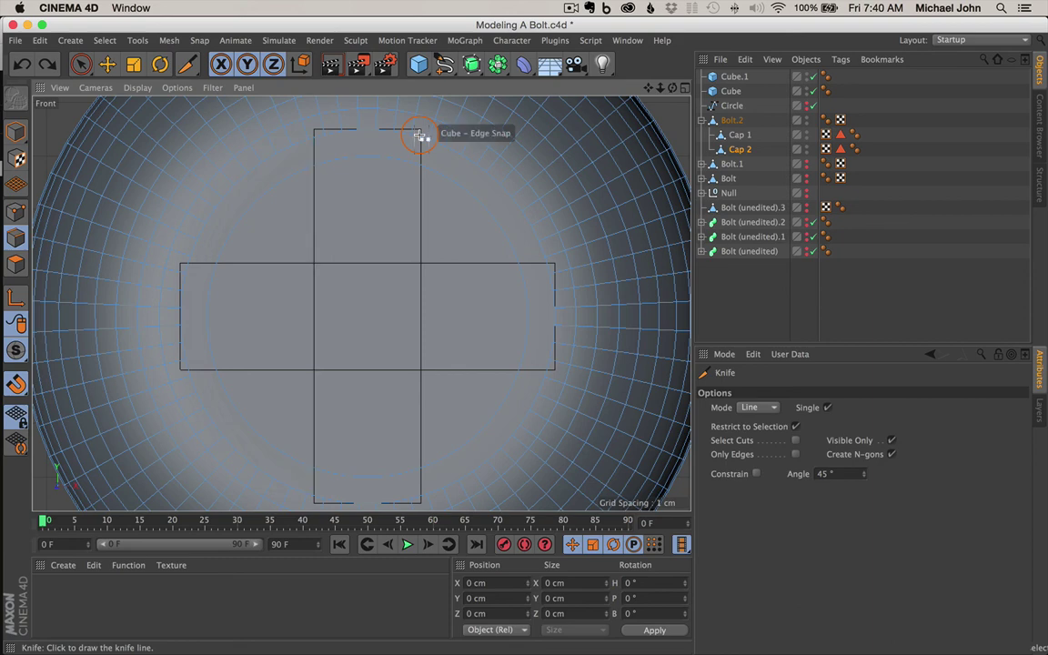
{"action": "left_click", "coordinate": [81, 64]}
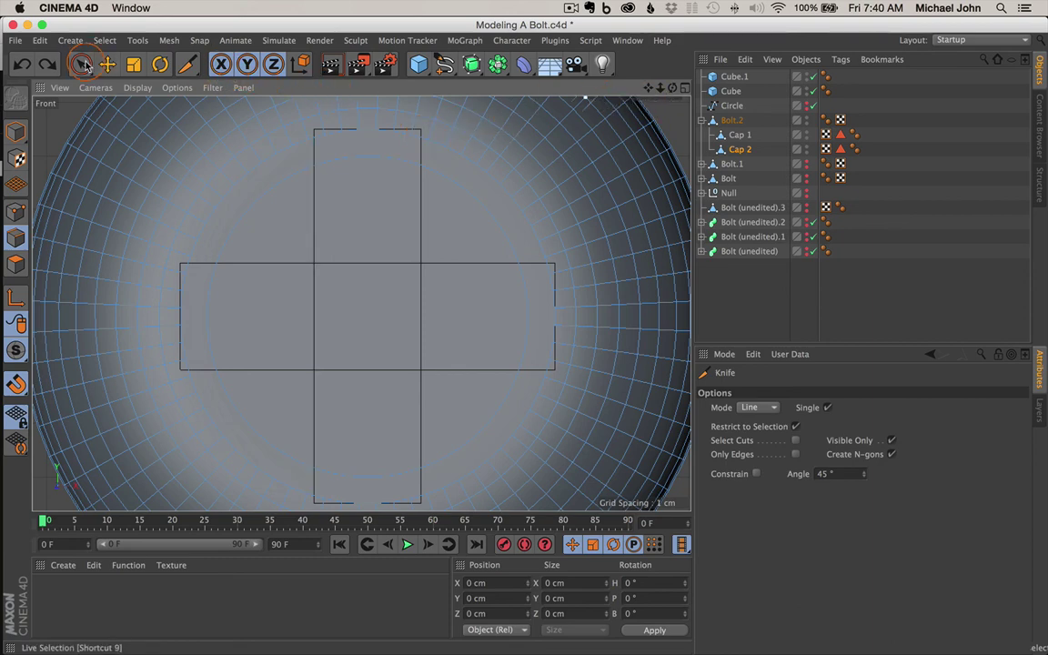
- Switch to Live Selection and hide the guide cubes Cube.1 and Cube in the viewport
{"action": "left_click", "coordinate": [83, 65]}
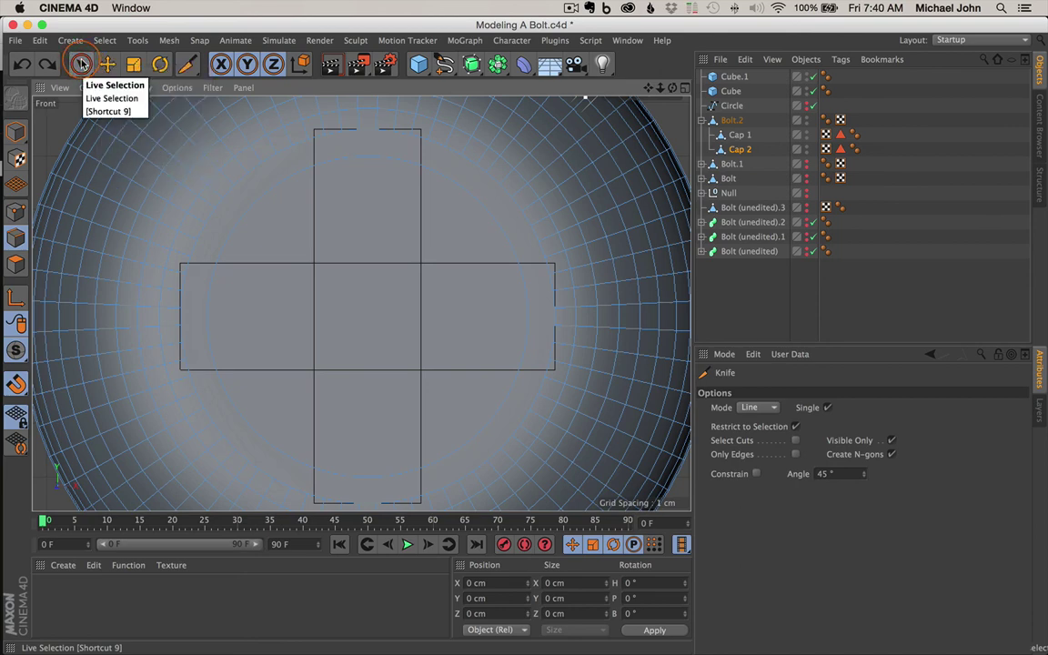
{"action": "left_click", "coordinate": [81, 64]}
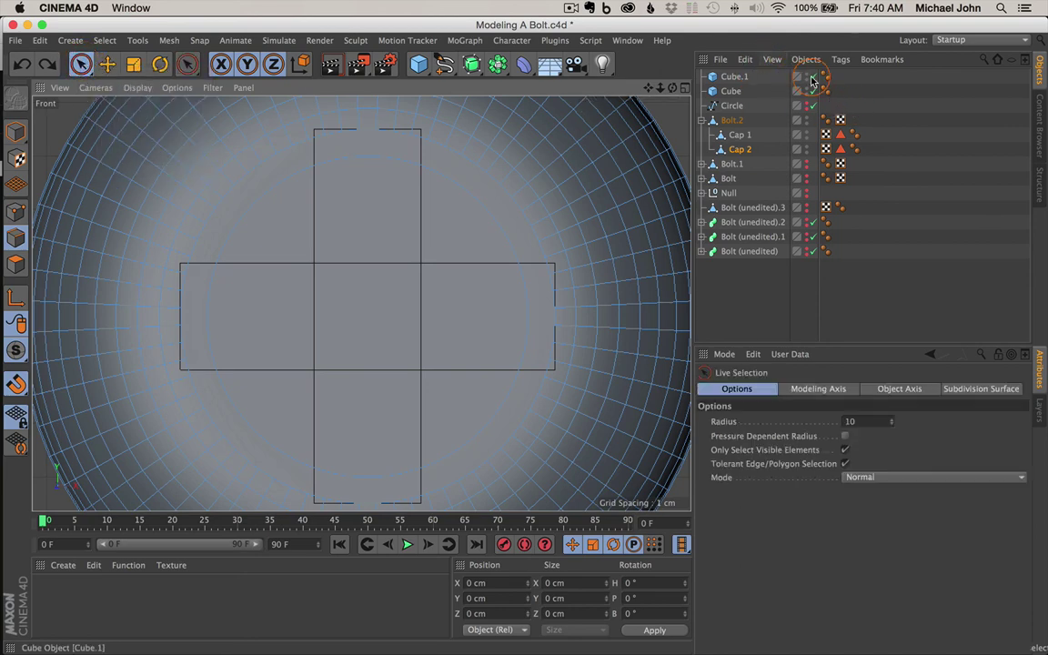
{"action": "left_click", "coordinate": [1040, 69]}
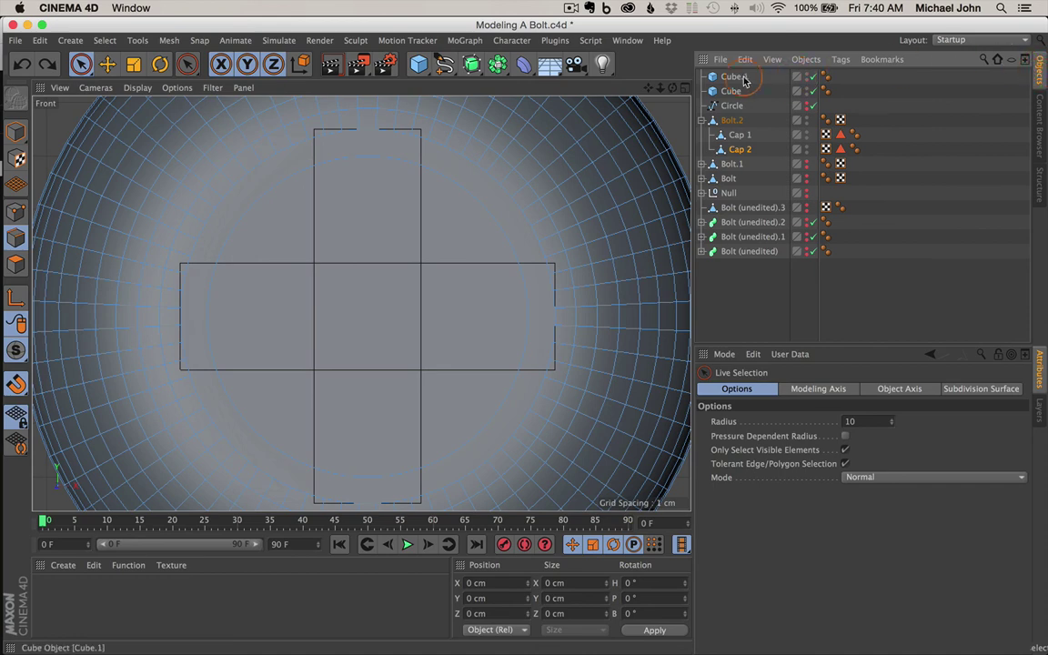
{"action": "left_click", "coordinate": [807, 77]}
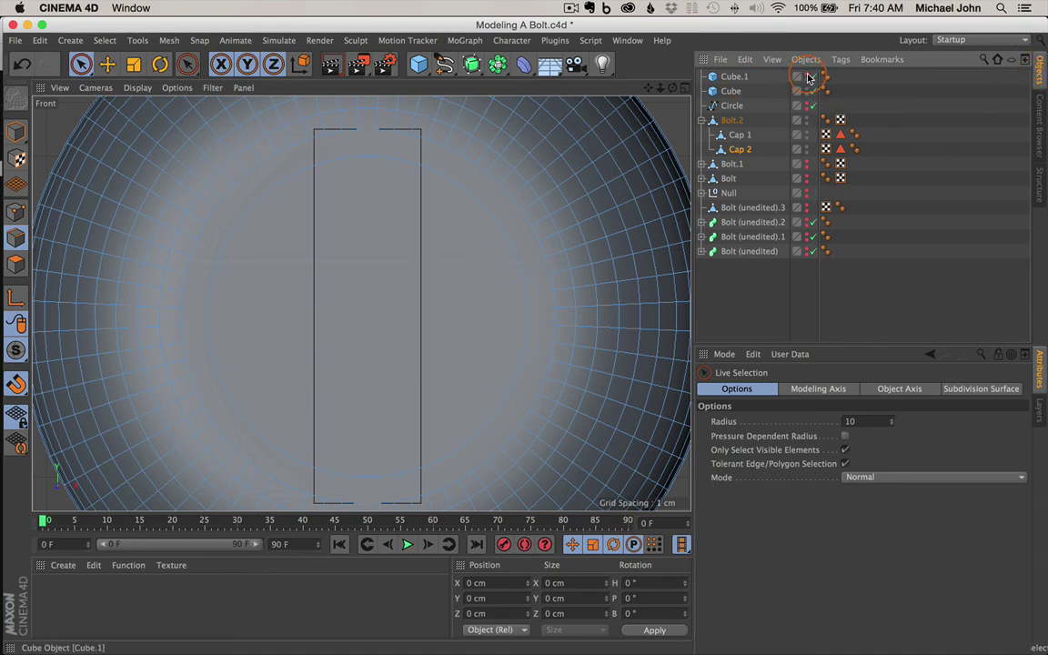
{"action": "left_click", "coordinate": [807, 89]}
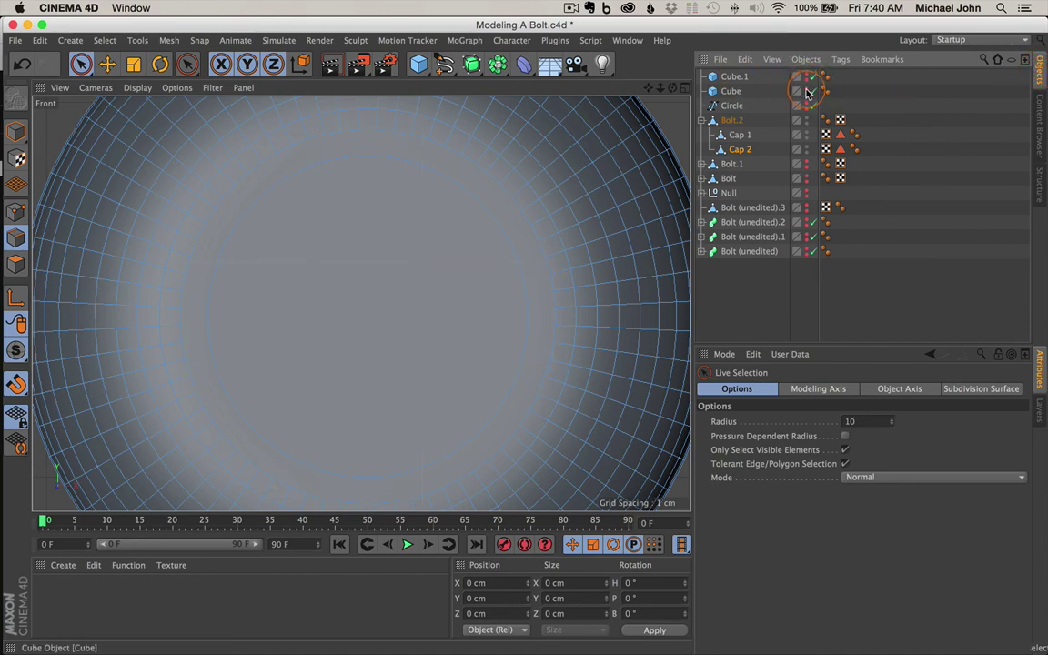
{"action": "left_click", "coordinate": [807, 82]}
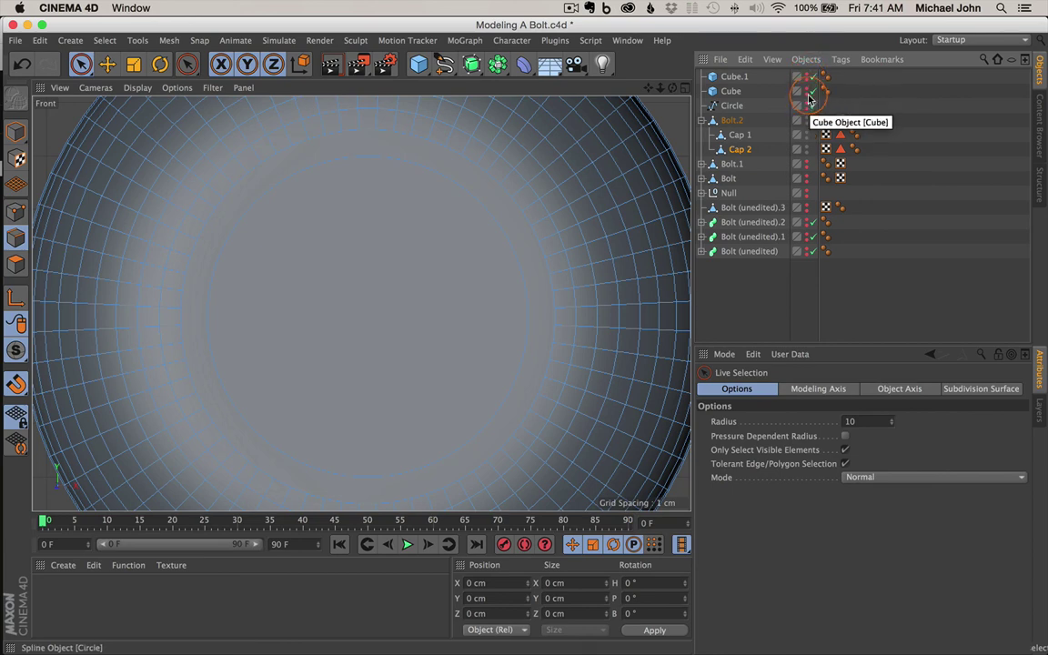
- Select Cap 2 in edge mode and set the Front view's display to Hidden Line
{"action": "left_click", "coordinate": [738, 151]}
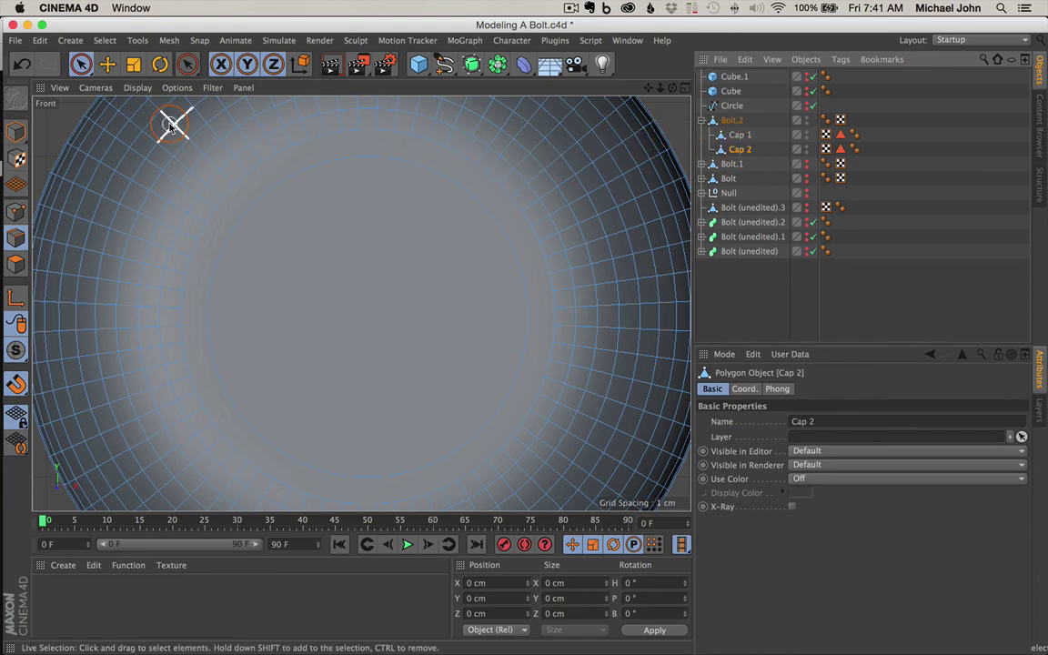
{"action": "left_click", "coordinate": [138, 91]}
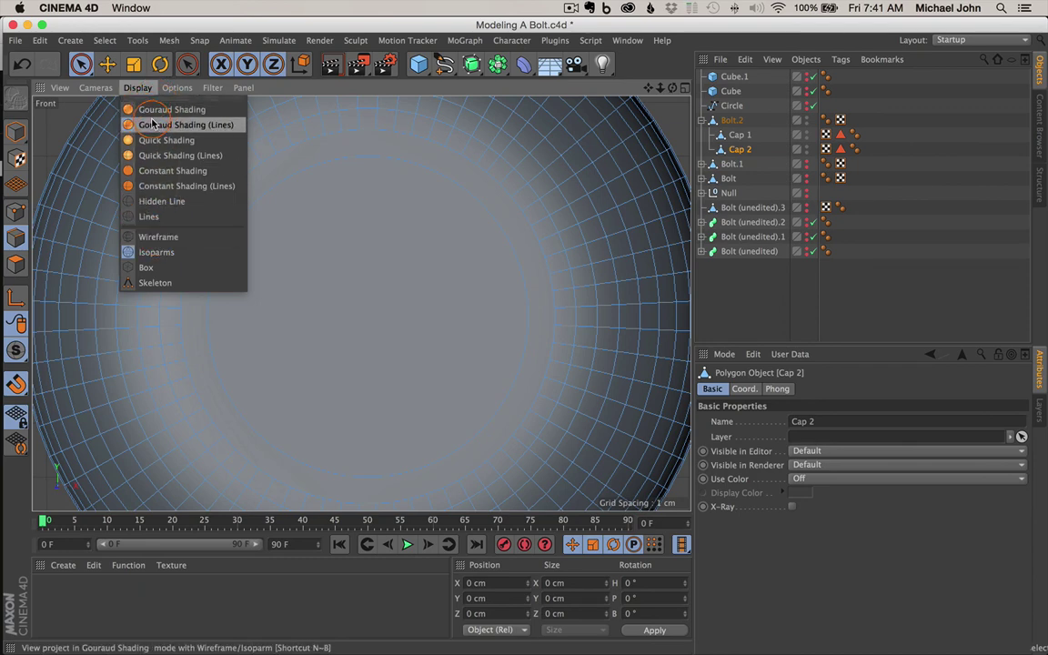
{"action": "left_click", "coordinate": [166, 201]}
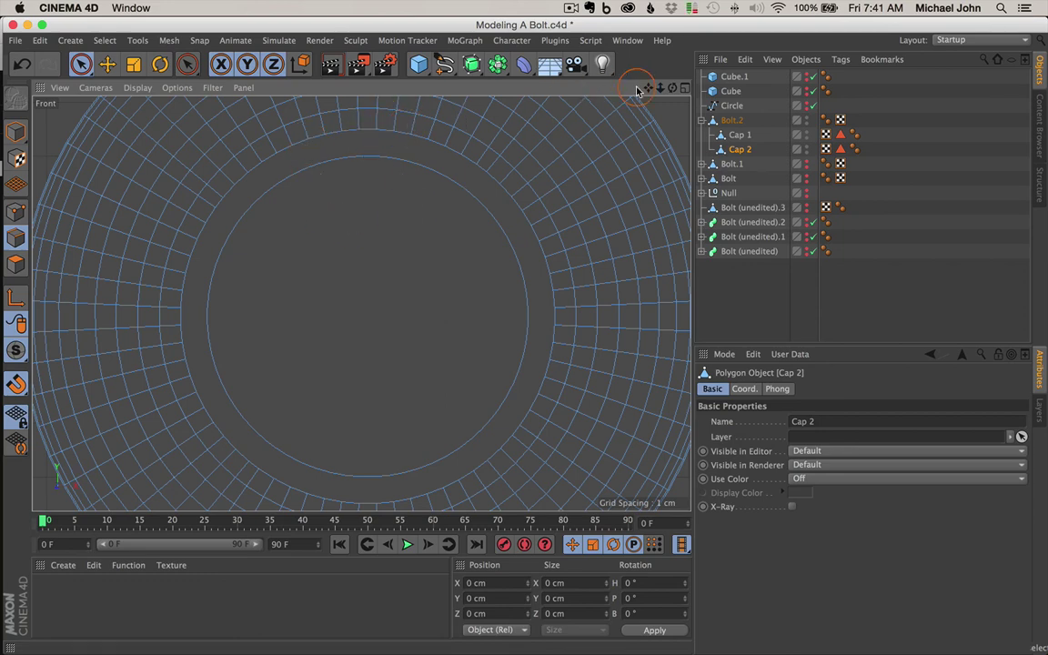
{"action": "scroll", "coordinate": [525, 335], "scroll_direction": "up", "scroll_amount": 2}
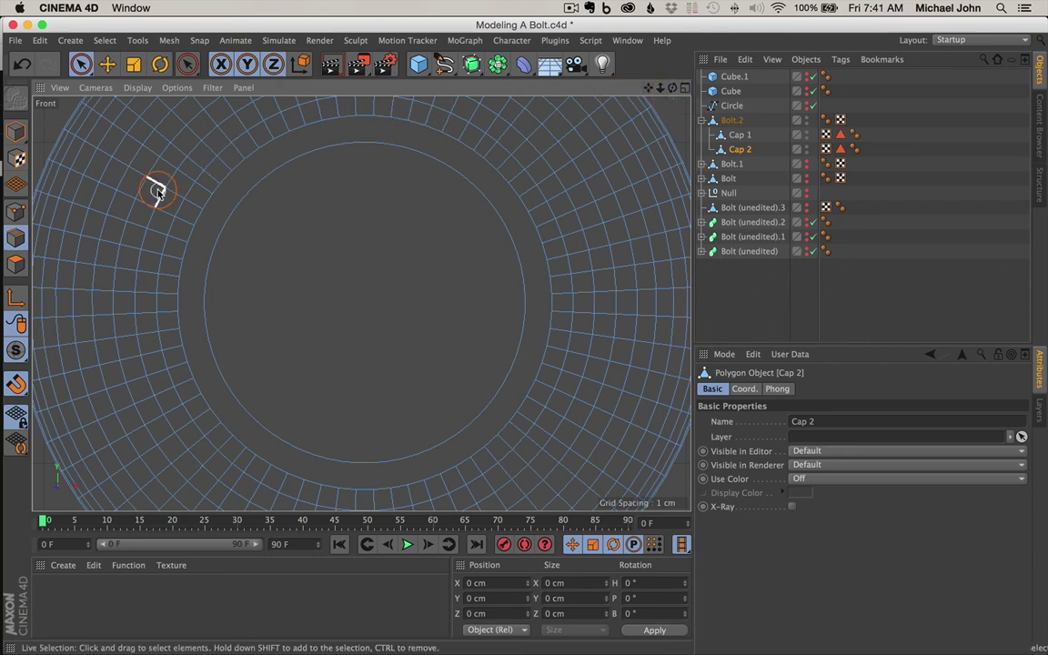
{"action": "left_click", "coordinate": [6, 266]}
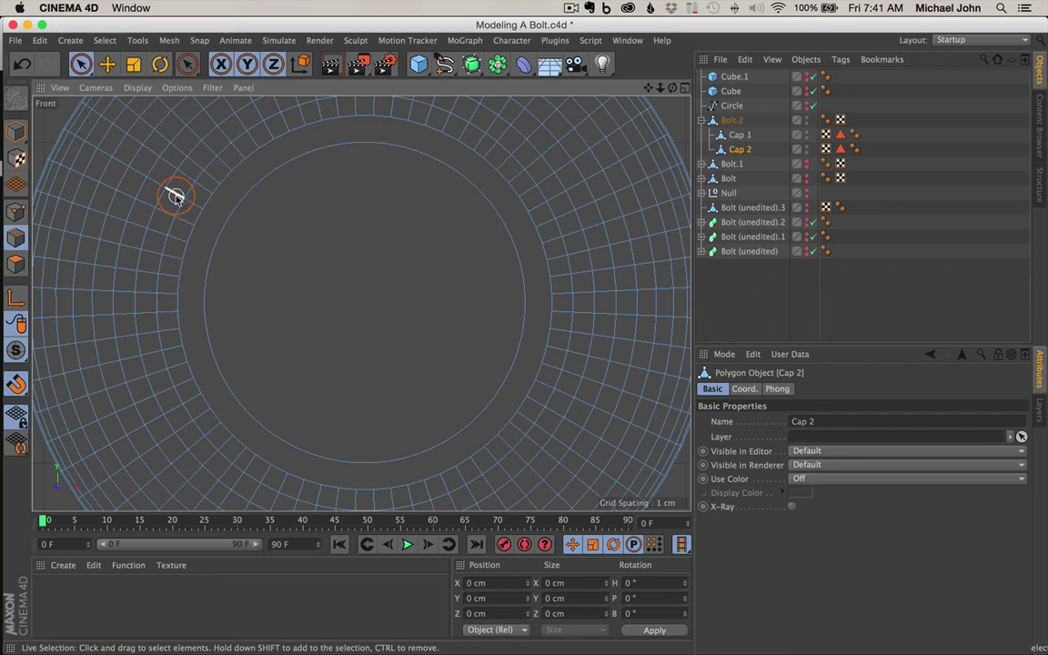
{"action": "left_click", "coordinate": [16, 237]}
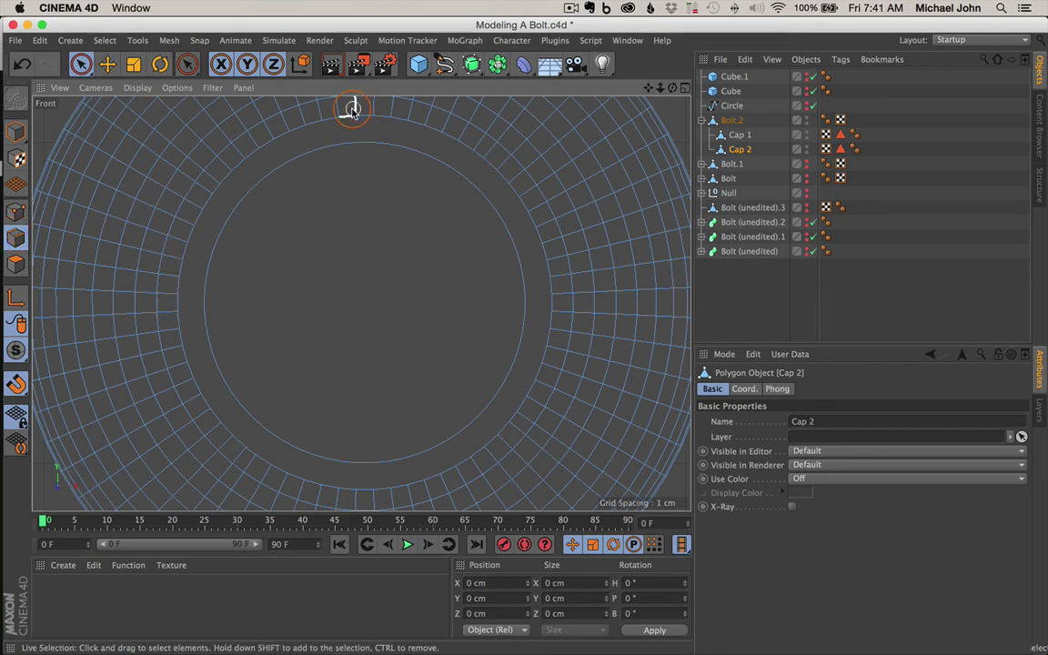
- Cut Cap 2 vertically left of its centre with the Knife, edge-snapping both ends to Bolt.2's radial edges and redoing the cut once
{"action": "right_click", "coordinate": [348, 107]}
{"action": "left_click", "coordinate": [396, 298]}
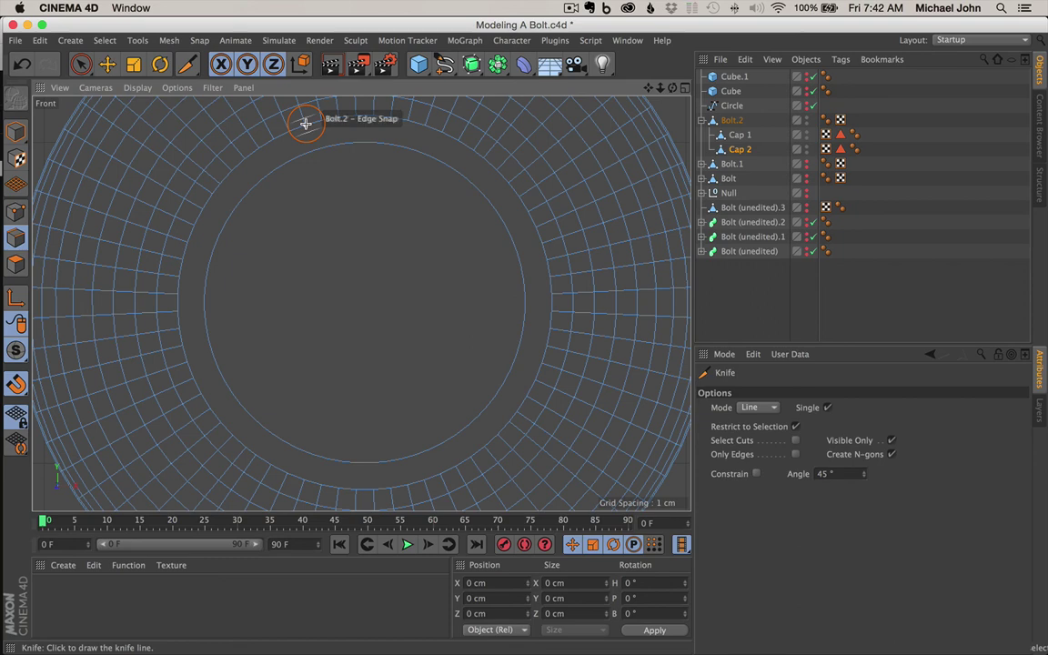
{"action": "left_click_drag", "start_coordinate": [306, 123], "coordinate": [307, 482]}
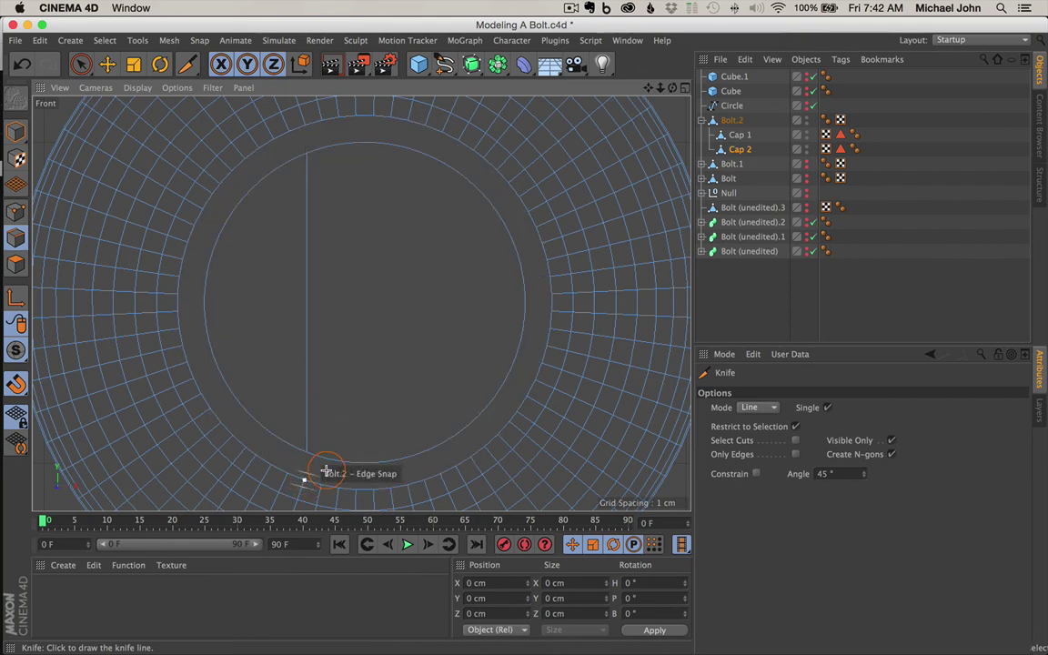
{"action": "key", "text": "super+z"}
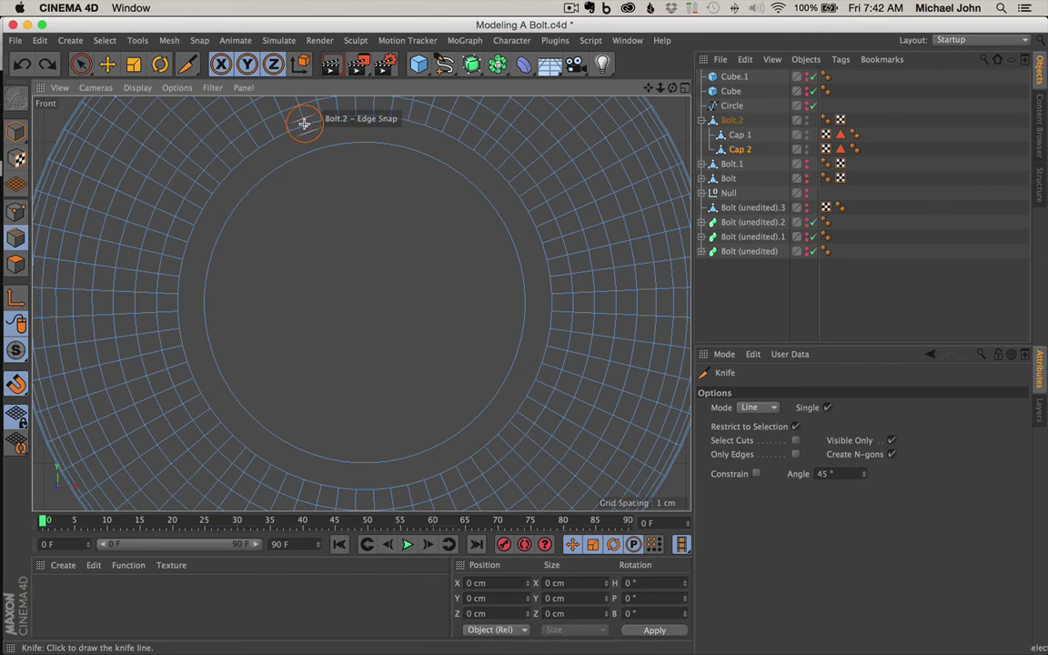
{"action": "left_click_drag", "start_coordinate": [304, 123], "coordinate": [304, 484]}
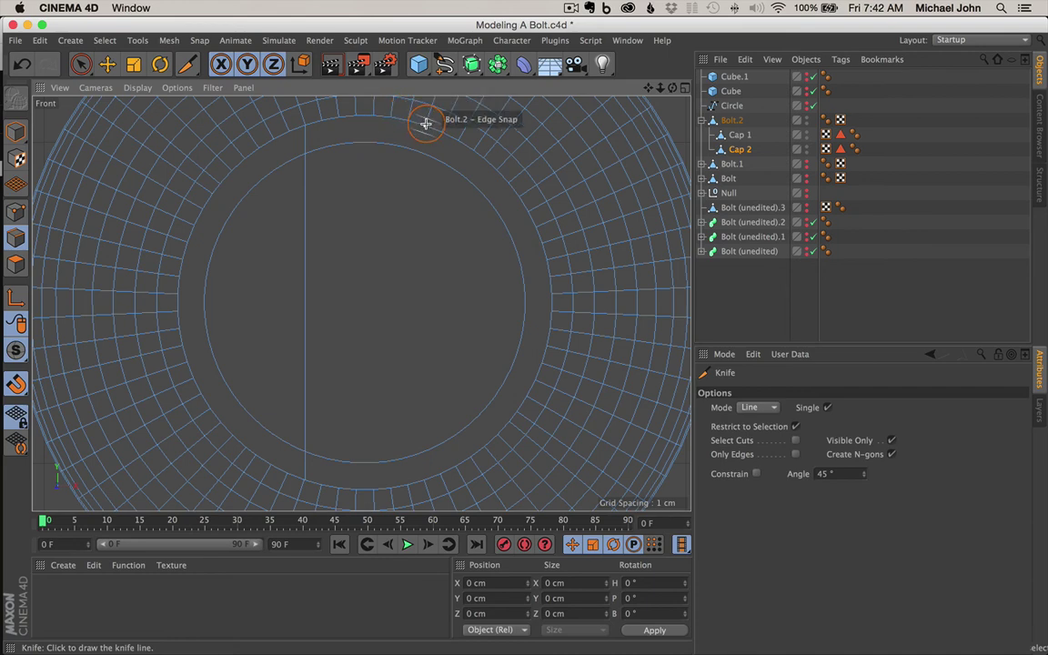
- Try to cut Cap 2 vertically right of its centre with the Knife and undo the cut
{"action": "mouse_move", "coordinate": [426, 123]}
{"action": "left_mouse_down"}
{"action": "mouse_move", "coordinate": [417, 320]}
{"action": "mouse_move", "coordinate": [425, 323]}
{"action": "left_mouse_up"}
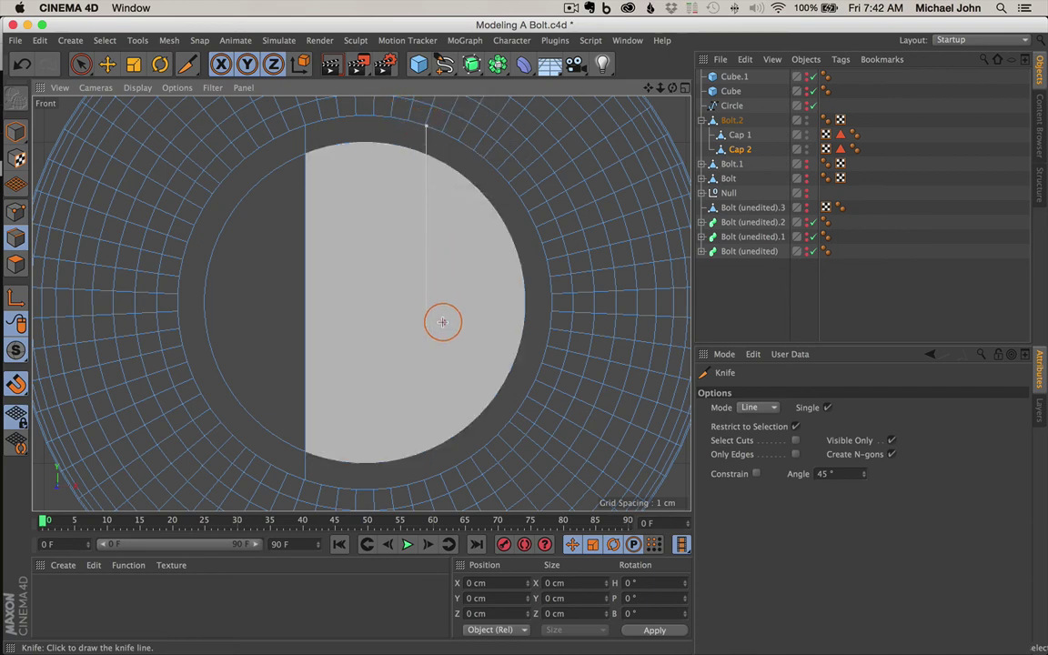
{"action": "left_click", "coordinate": [443, 473]}
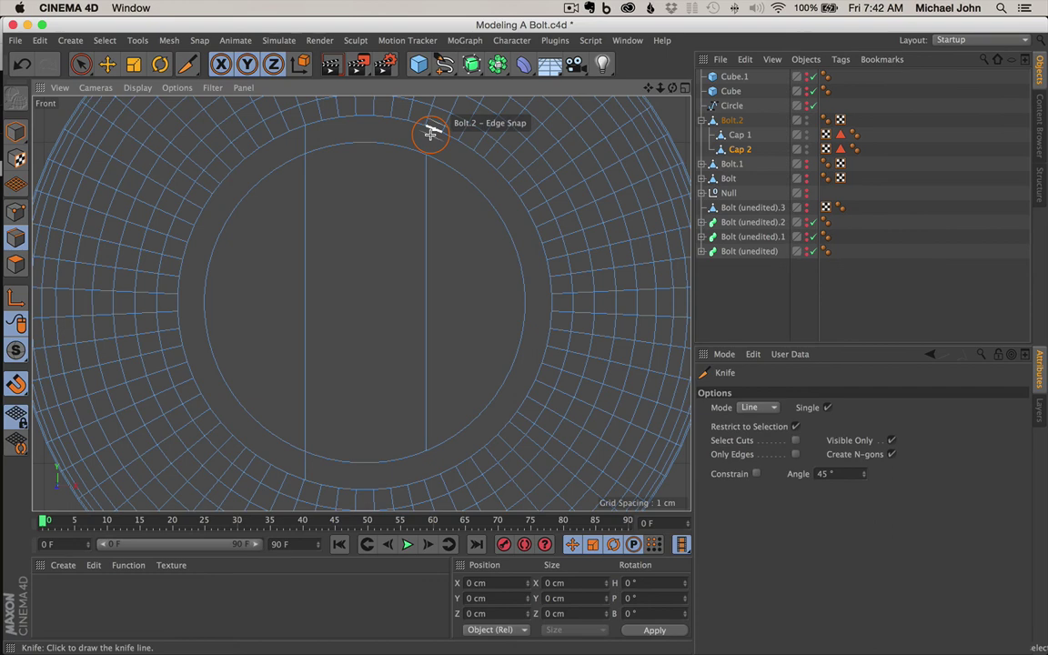
{"action": "key", "text": "super+z"}
- Cut Cap 2 vertically right of its centre with the Knife, edge-snapping both ends to Bolt.2, and return to Live Selection
{"action": "key", "text": "space"}
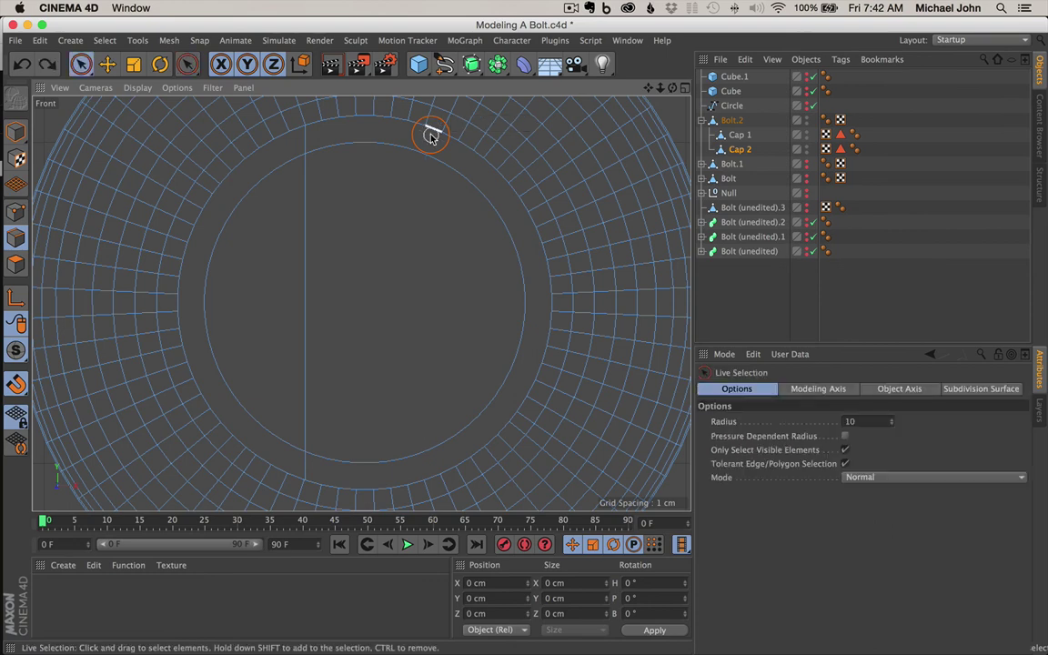
{"action": "key", "text": "space"}
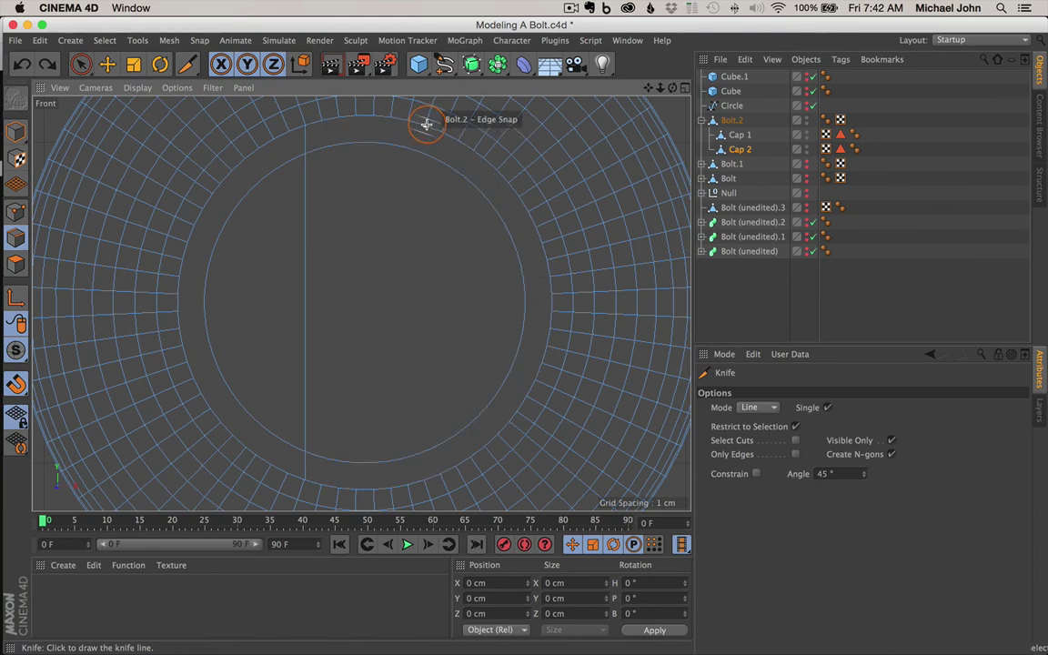
{"action": "left_click_drag", "start_coordinate": [426, 123], "coordinate": [426, 485]}
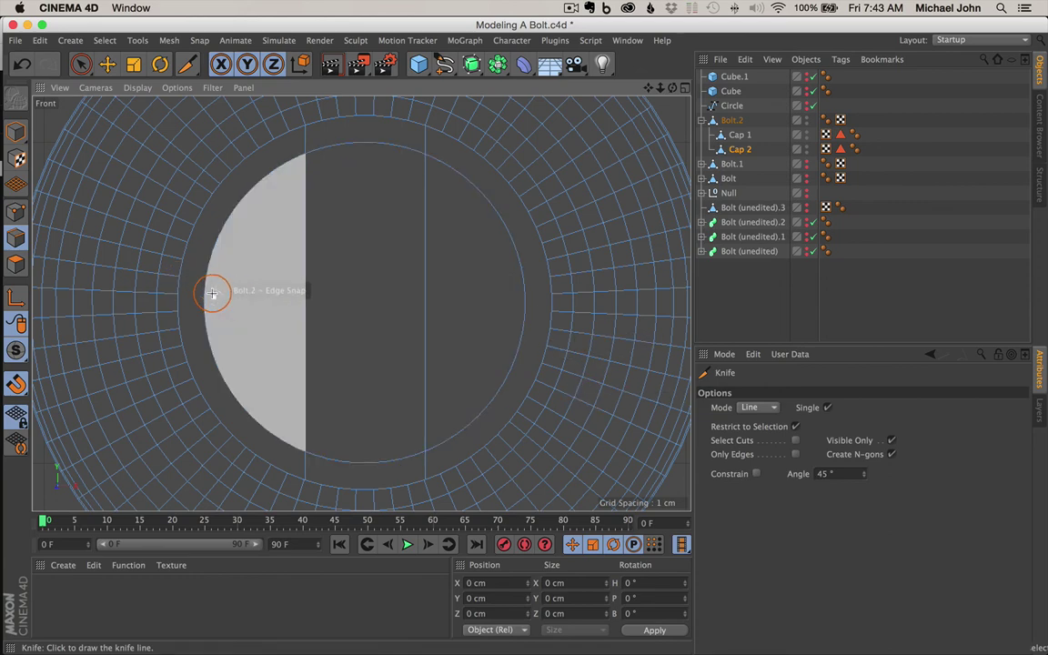
{"action": "key", "text": "space"}
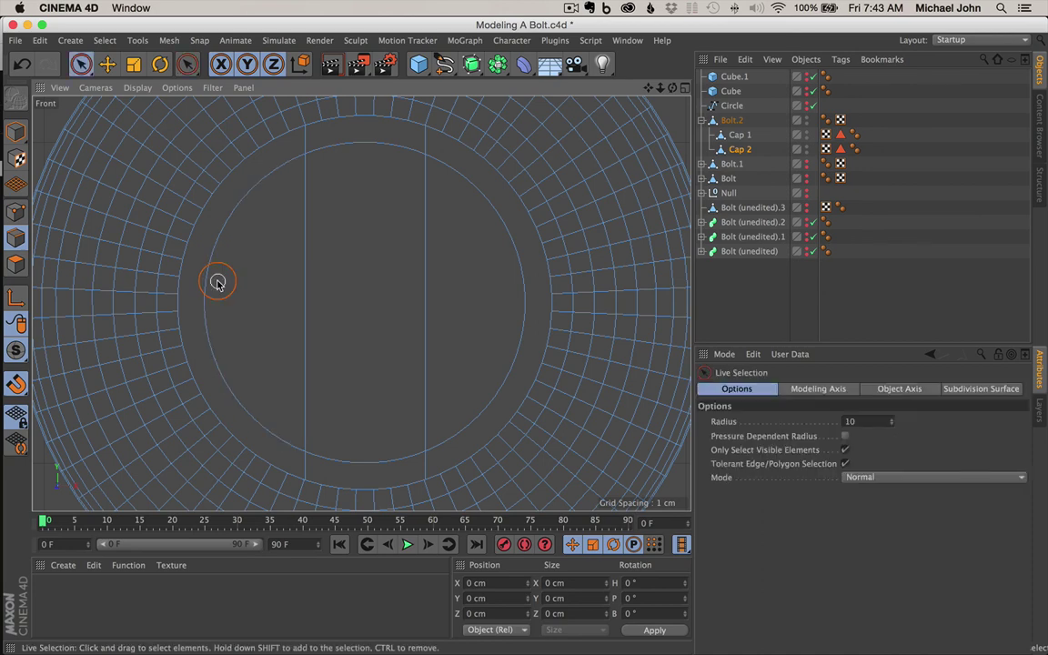
- Cut Cap 2 horizontally above its centre with the Knife, edge-snapping both ends to Bolt.2, undoing and redoing the cut once
{"action": "key", "text": "space"}
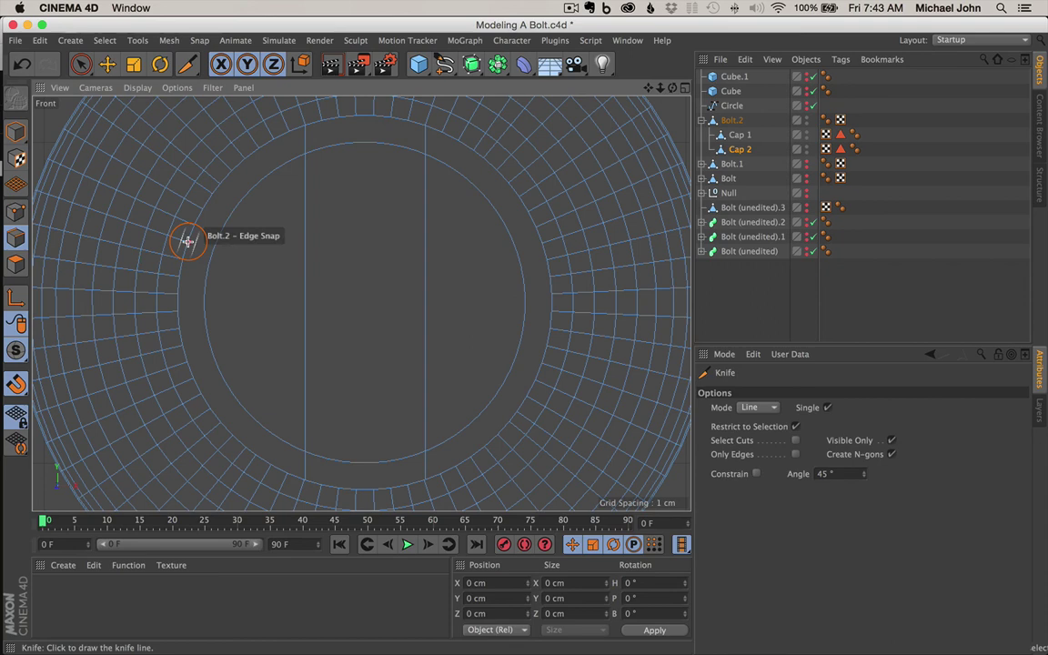
{"action": "left_click_drag", "start_coordinate": [187, 241], "coordinate": [542, 233]}
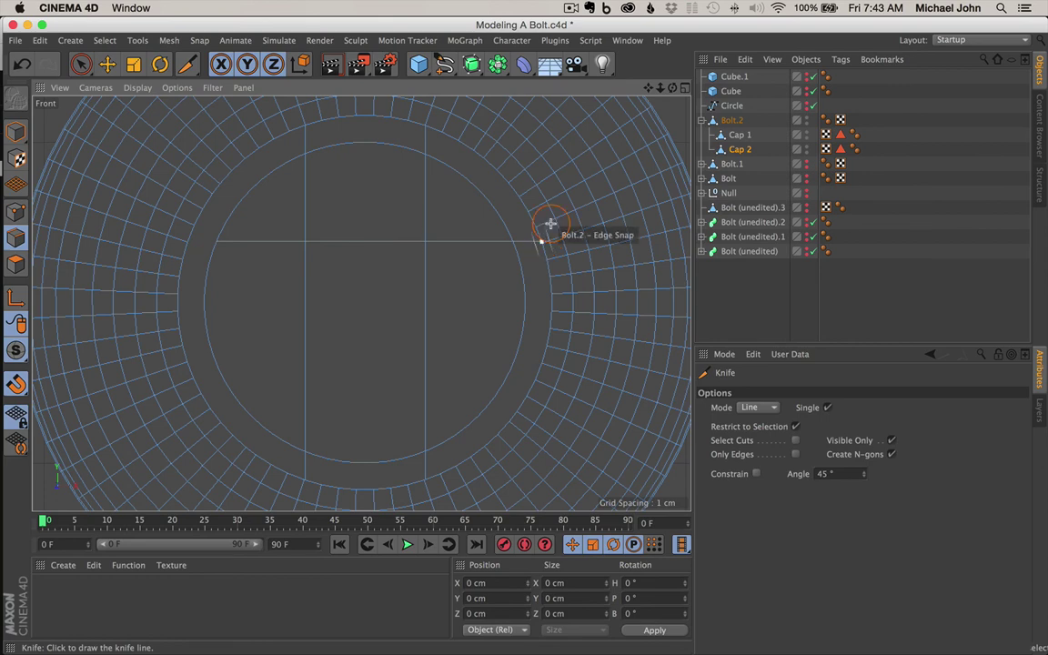
{"action": "key", "text": "super+z"}
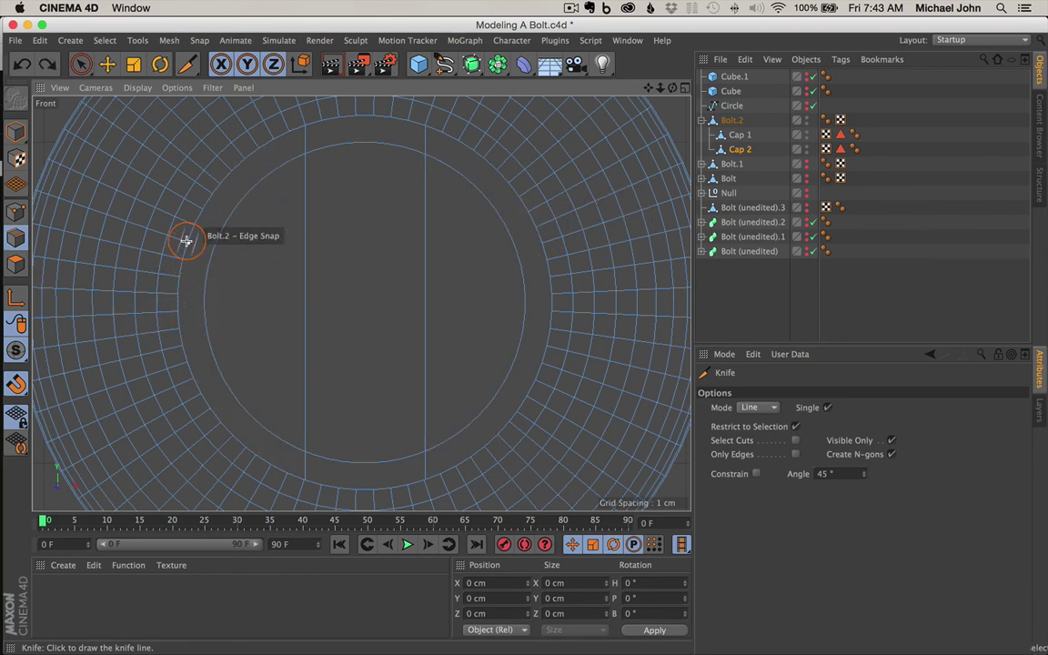
{"action": "left_click_drag", "start_coordinate": [188, 241], "coordinate": [541, 242]}
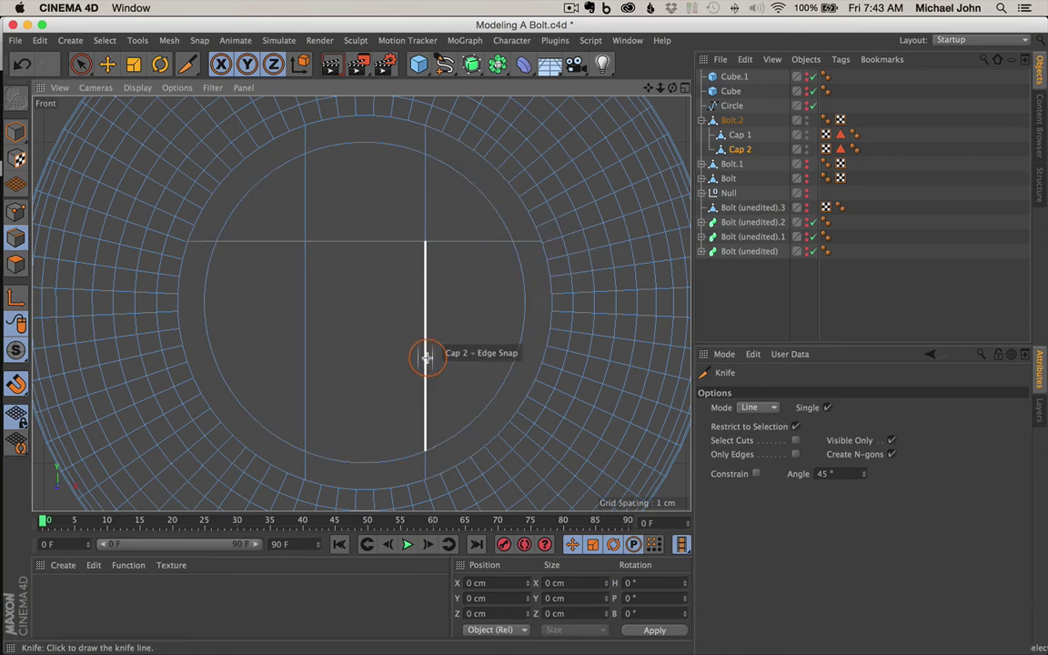
{"action": "key", "text": "space"}
{"action": "key", "text": "space"}
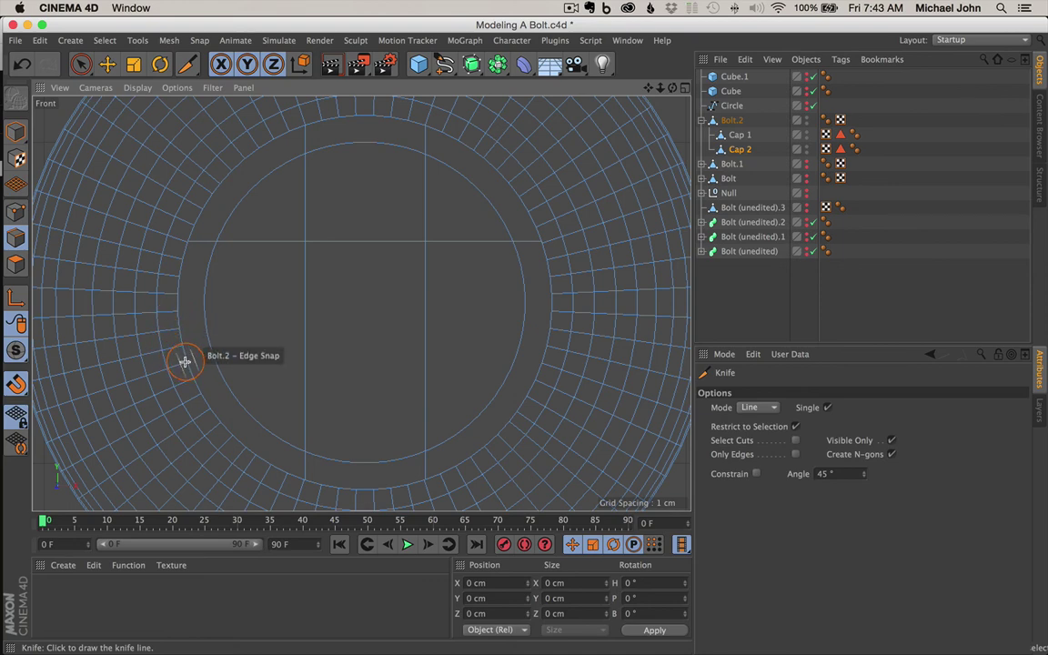
- Try three edge-snapped horizontal knife cuts below the centre of Cap 2, undoing each one
{"action": "left_click_drag", "start_coordinate": [186, 361], "coordinate": [542, 362]}
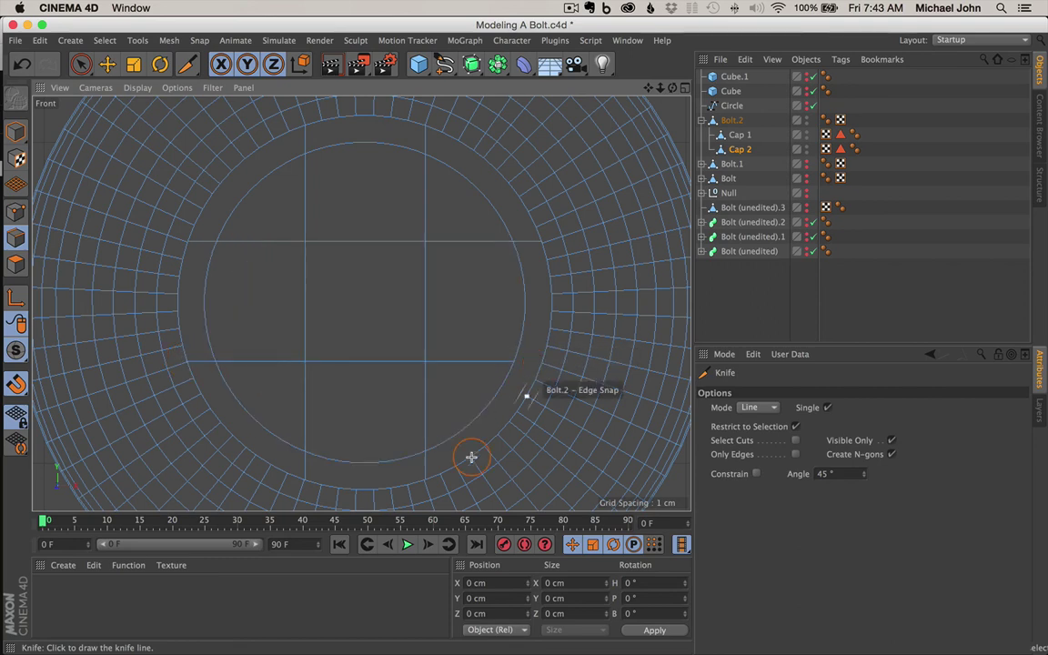
{"action": "key", "text": "super+z"}
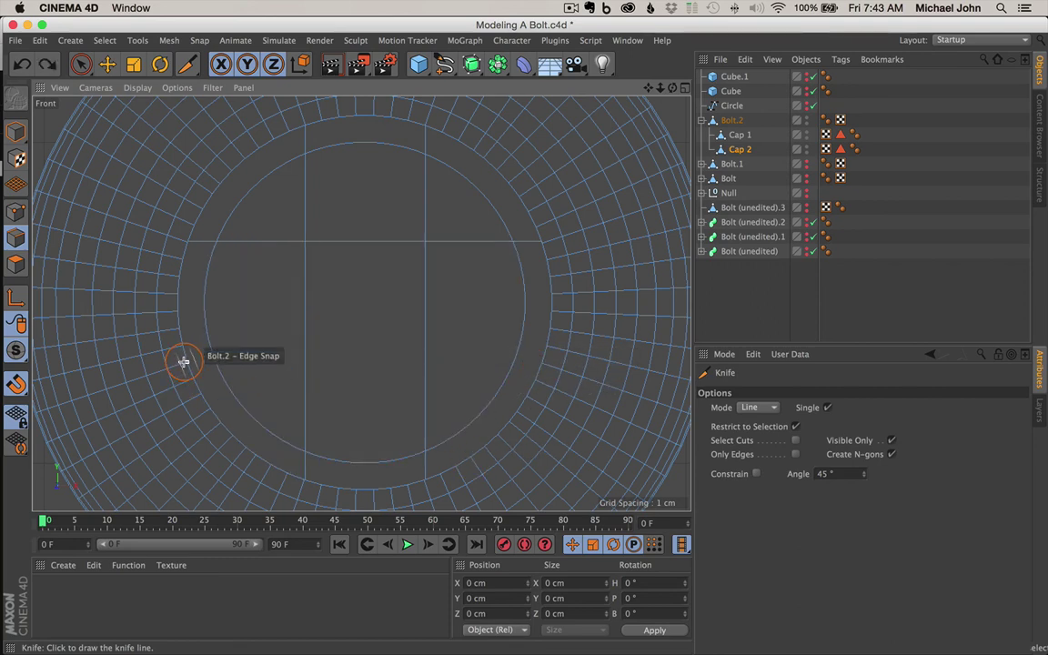
{"action": "left_click_drag", "start_coordinate": [183, 361], "coordinate": [545, 358]}
{"action": "key", "text": "super+z"}
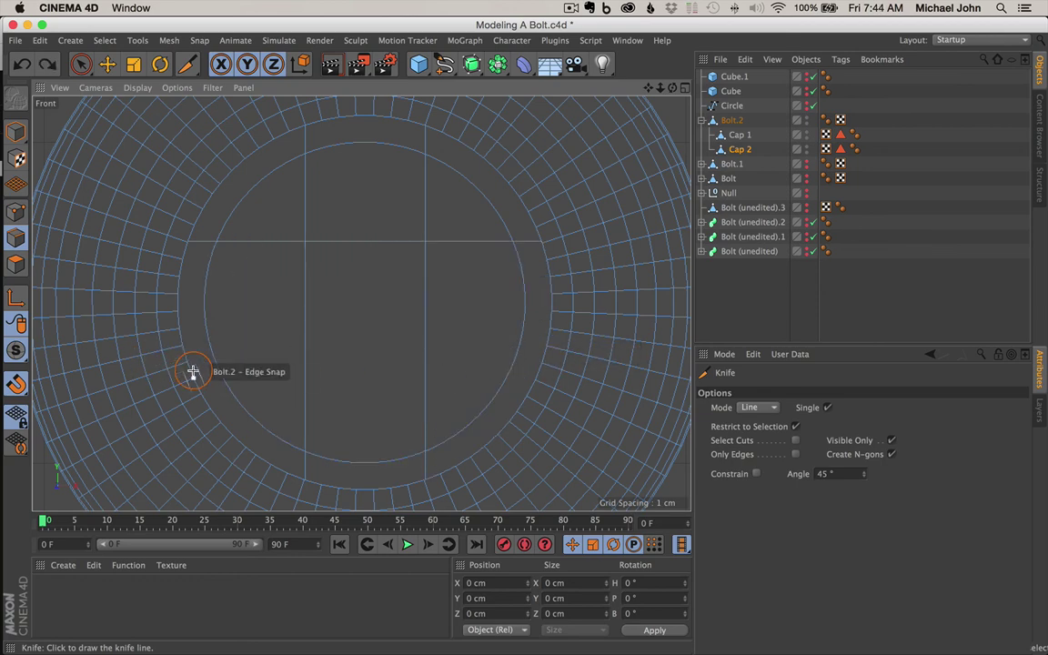
{"action": "mouse_move", "coordinate": [184, 361]}
{"action": "left_mouse_down"}
{"action": "mouse_move", "coordinate": [564, 367]}
{"action": "mouse_move", "coordinate": [544, 359]}
{"action": "left_mouse_up"}
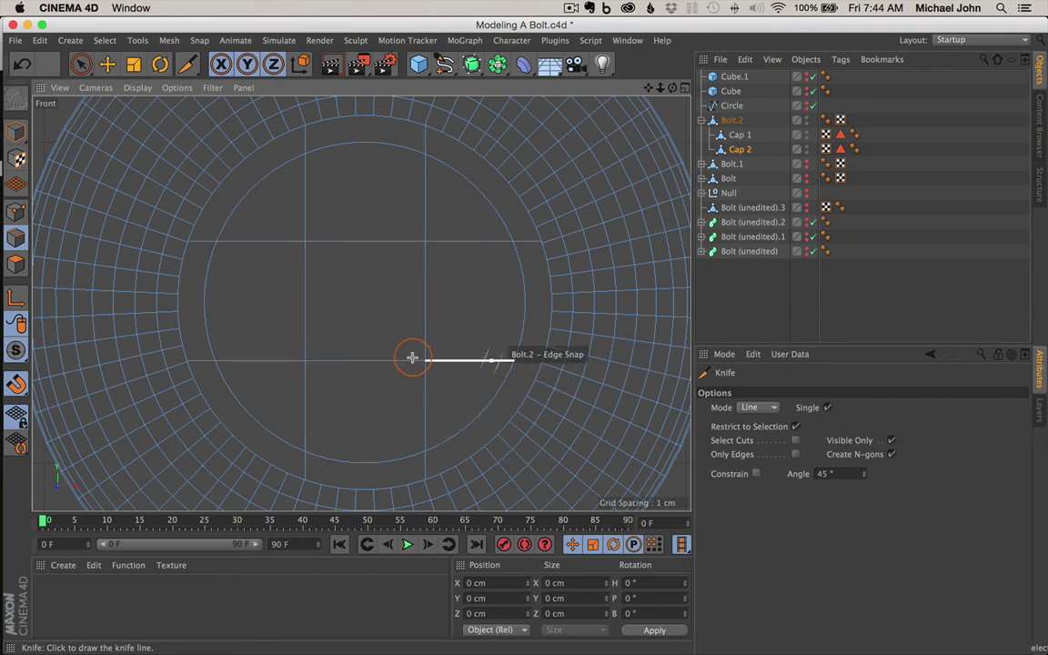
{"action": "key", "text": "super+z"}
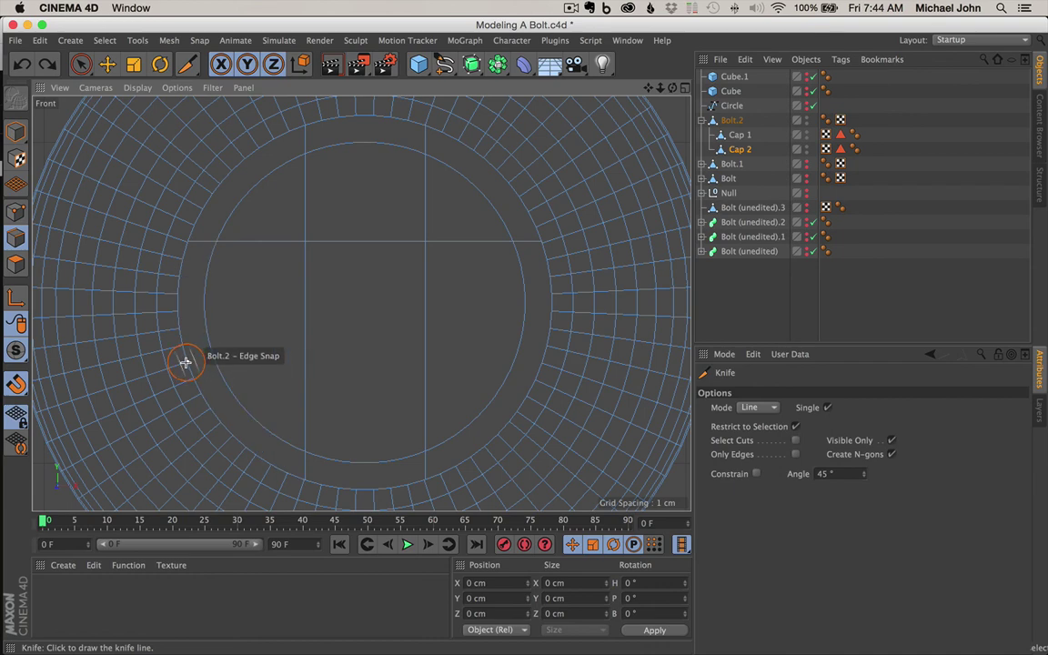
- Cut Cap 2 horizontally below its centre with the Knife, parallel to the upper cut, and return to Live Selection
{"action": "left_click_drag", "start_coordinate": [193, 362], "coordinate": [543, 365]}
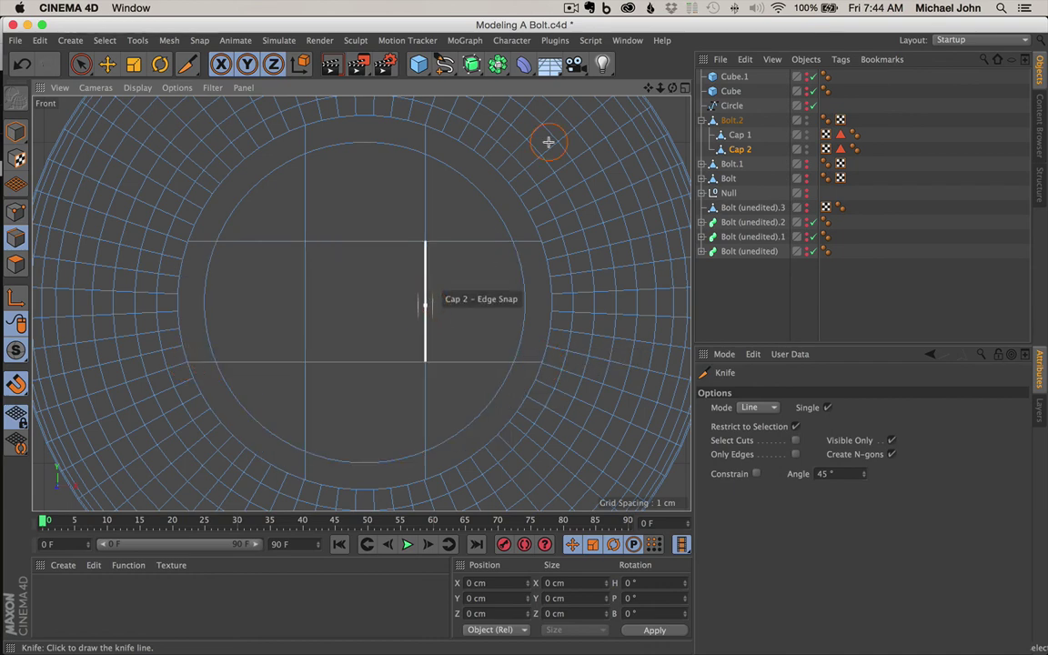
{"action": "key", "text": "space"}
{"action": "scroll", "coordinate": [461, 248], "scroll_direction": "down", "scroll_amount": 5}
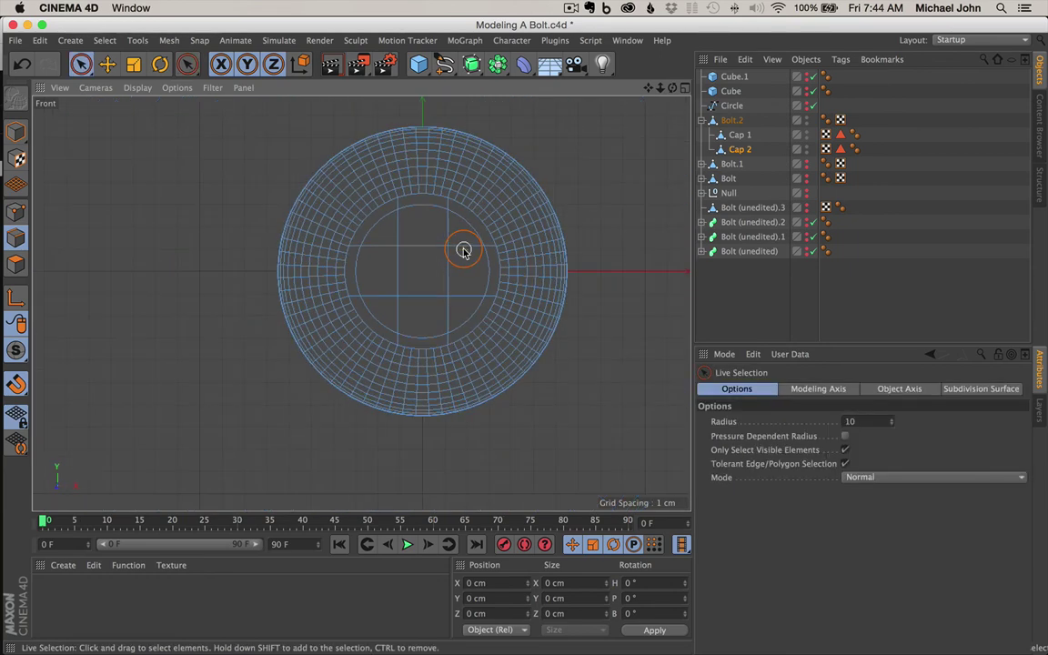
{"action": "scroll", "coordinate": [463, 250], "scroll_direction": "up", "scroll_amount": 3}
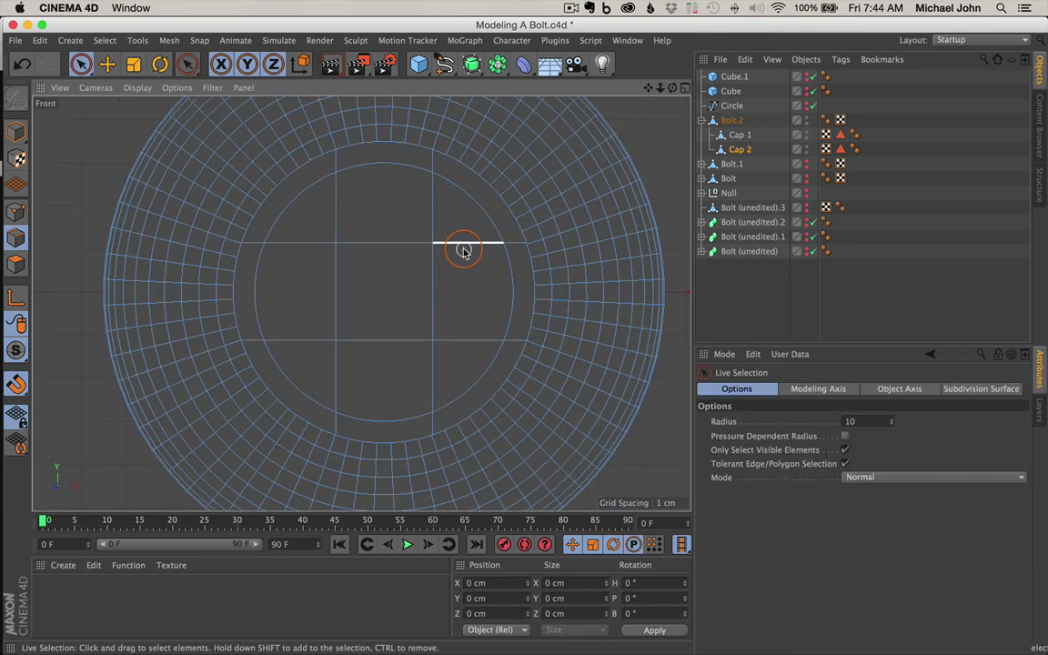
- Maximize the Perspective view facing the cut cap and switch to polygon mode with Live Selection, with nothing selected
{"action": "left_click", "coordinate": [685, 88]}
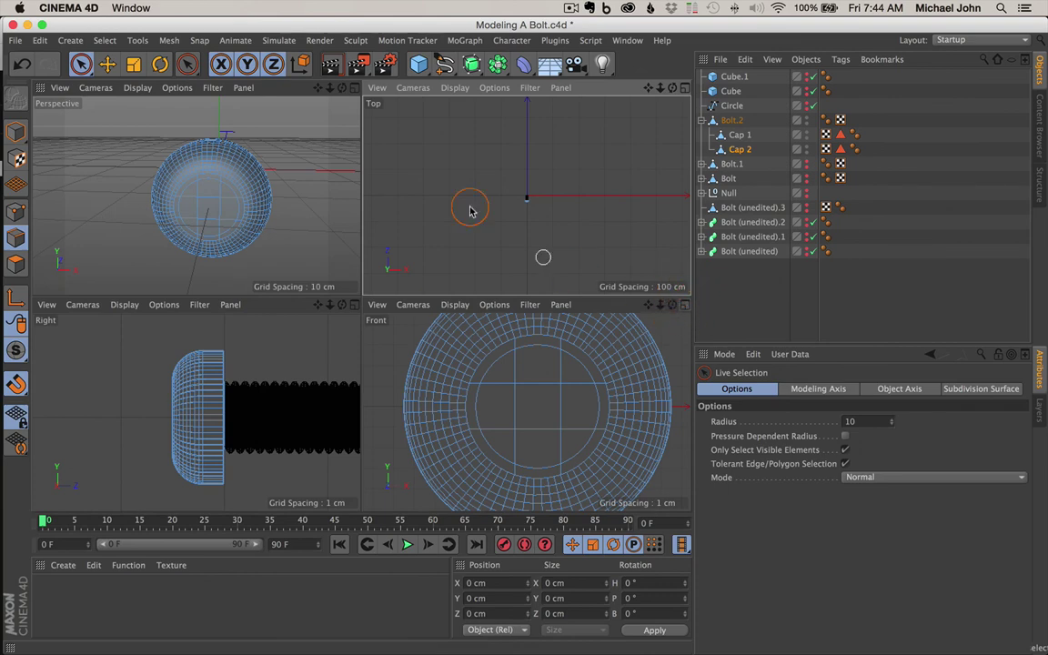
{"action": "left_click", "coordinate": [355, 89]}
{"action": "left_click_drag", "start_coordinate": [409, 286], "coordinate": [344, 266], "text": "alt"}
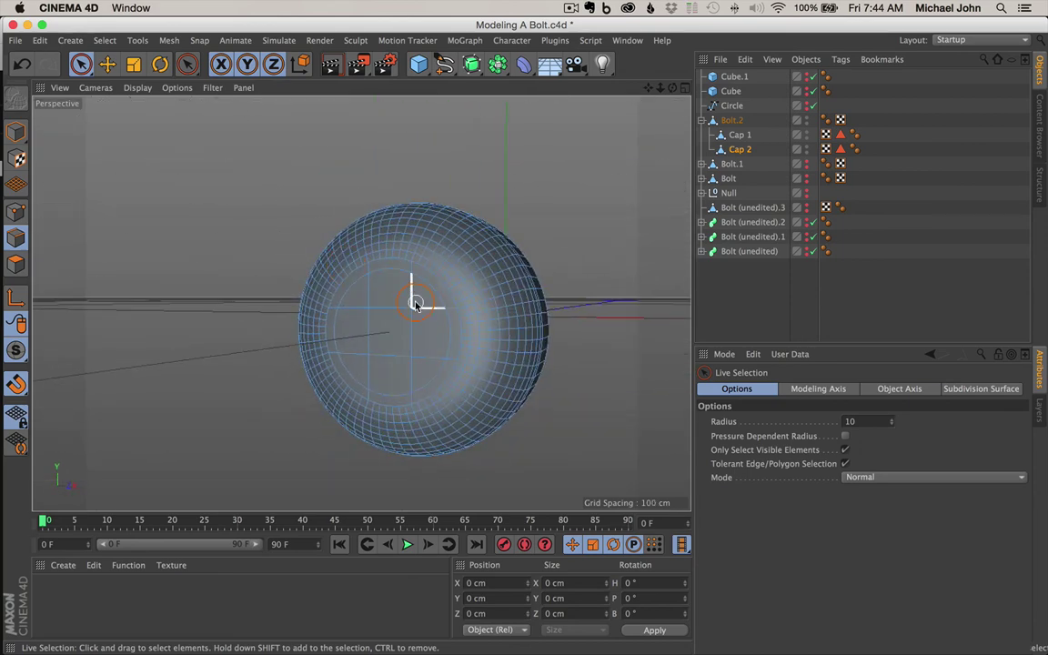
{"action": "left_click_drag", "start_coordinate": [387, 302], "coordinate": [406, 330], "text": "alt"}
{"action": "scroll", "coordinate": [401, 284], "scroll_direction": "up", "scroll_amount": 4}
{"action": "scroll", "coordinate": [400, 284], "scroll_direction": "down", "scroll_amount": 7}
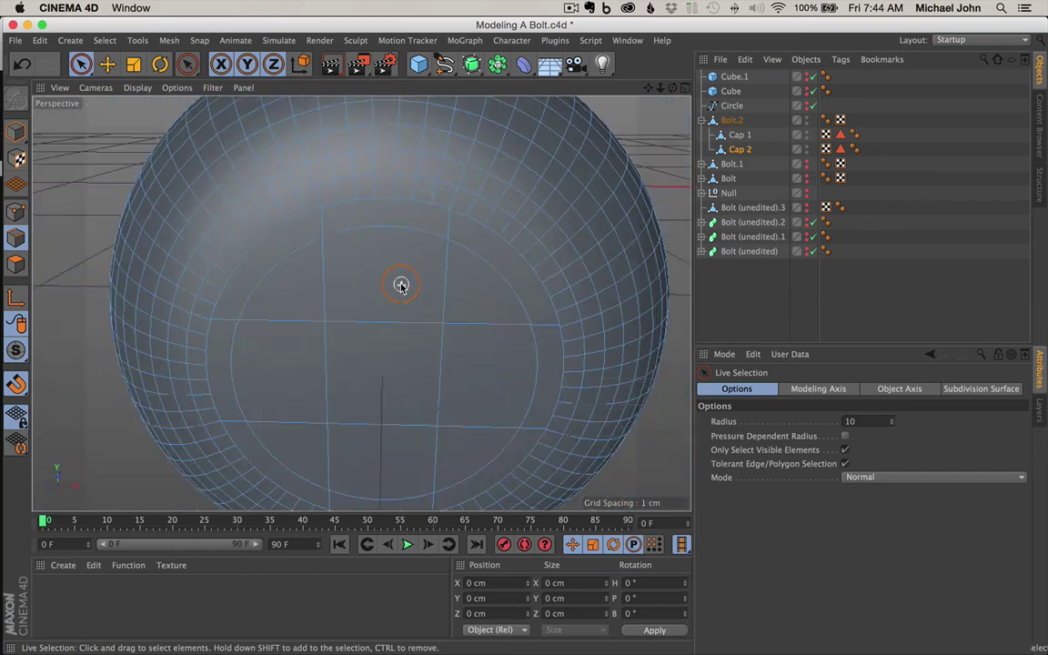
{"action": "scroll", "coordinate": [400, 285], "scroll_direction": "up", "scroll_amount": 4}
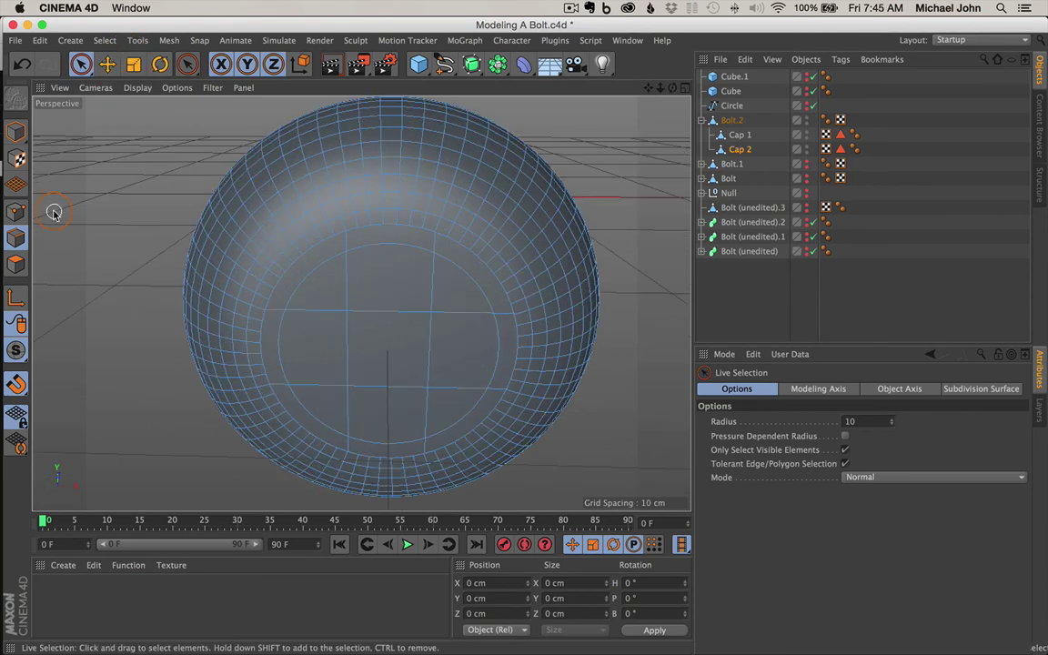
{"action": "left_click", "coordinate": [27, 265]}
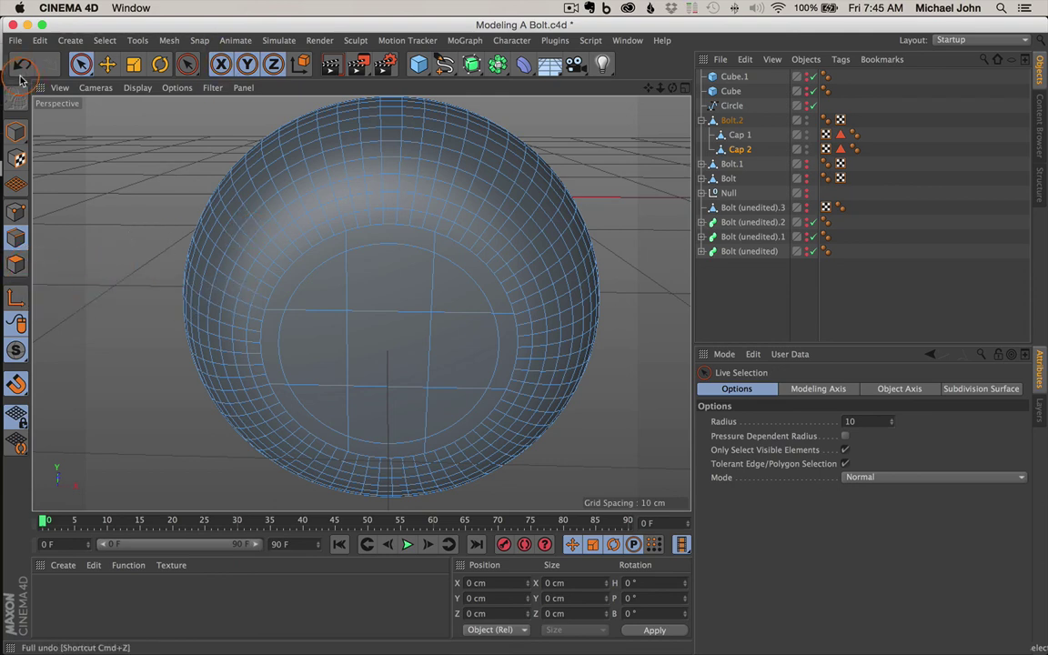
{"action": "left_click", "coordinate": [81, 64]}
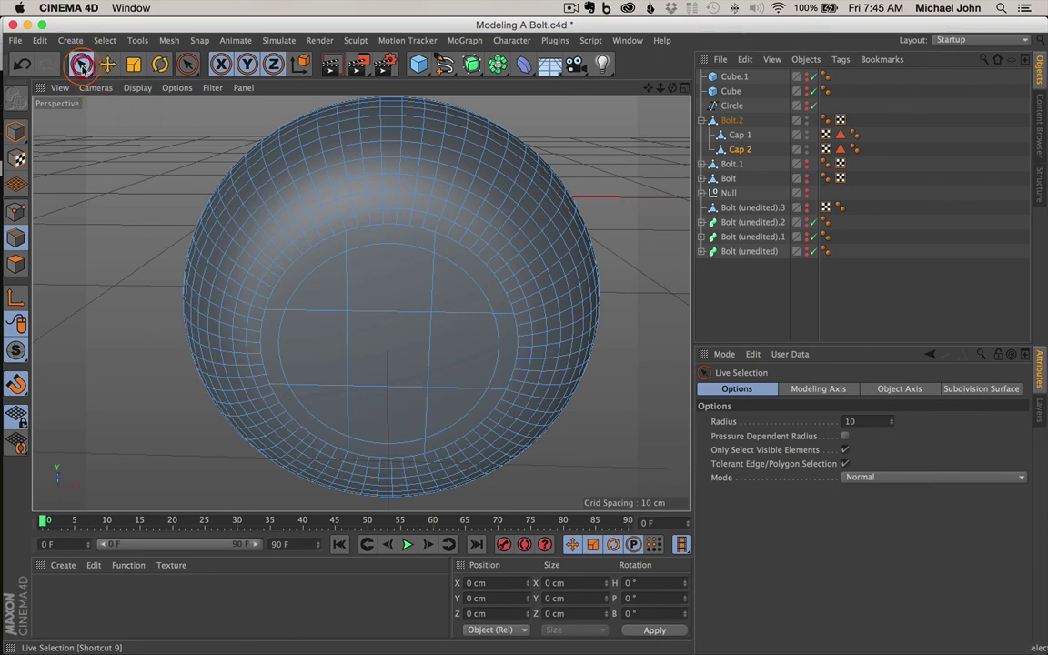
{"action": "left_click", "coordinate": [15, 264]}
{"action": "left_click", "coordinate": [15, 265]}
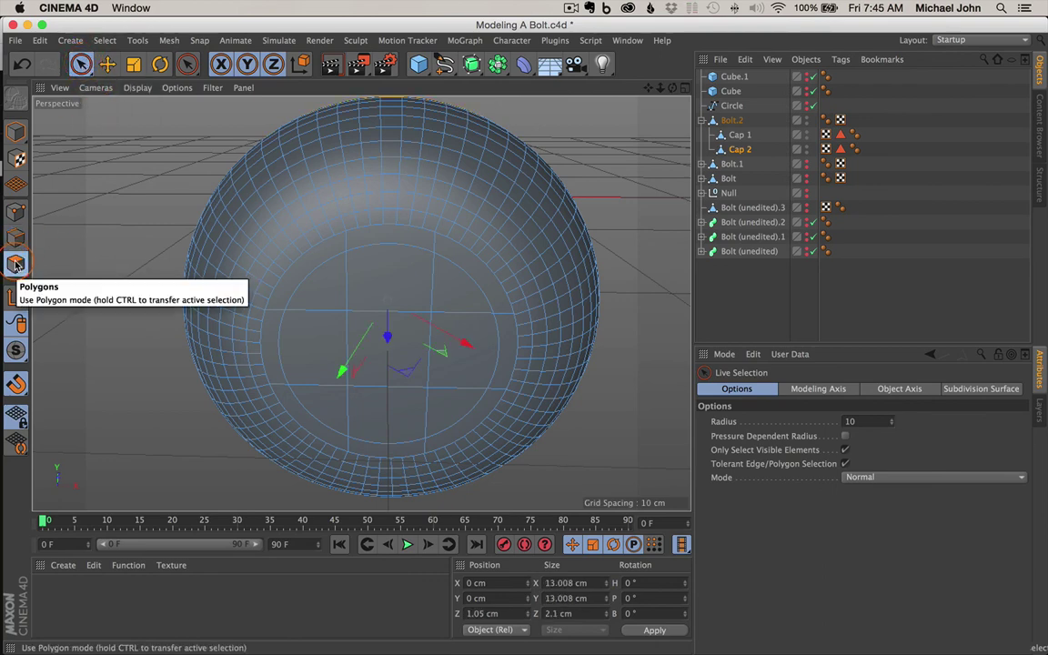
{"action": "left_click", "coordinate": [129, 193]}
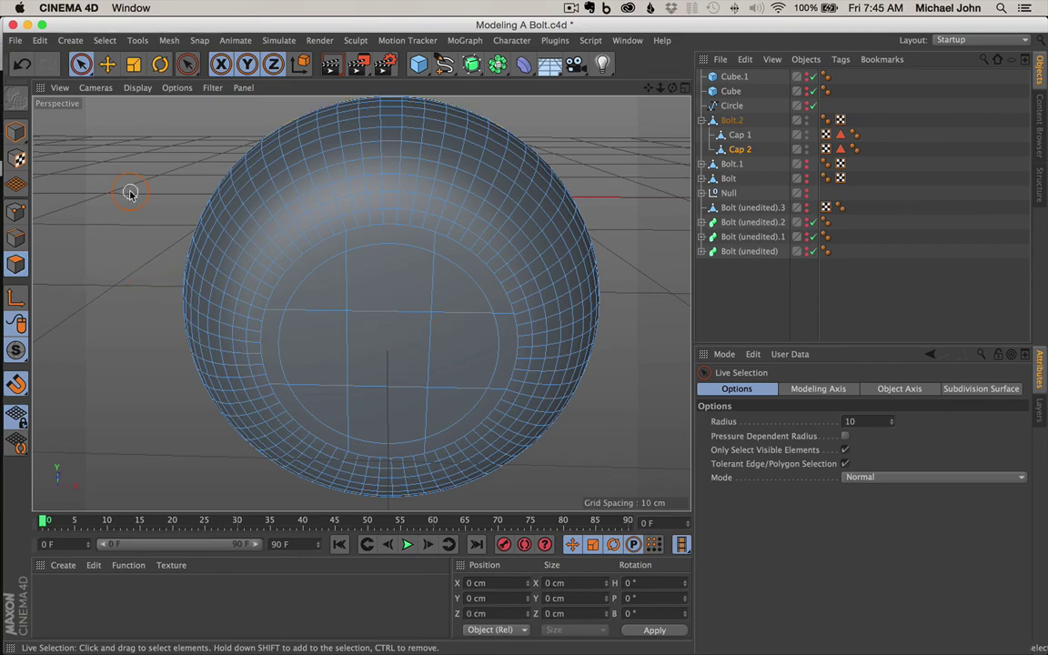
- Select the cross-shaped set of cap polygons, running vertically and horizontally through the centre out to the outer ring
{"action": "left_click_drag", "start_coordinate": [421, 287], "coordinate": [477, 272], "text": "alt"}
{"action": "left_click", "coordinate": [475, 264]}
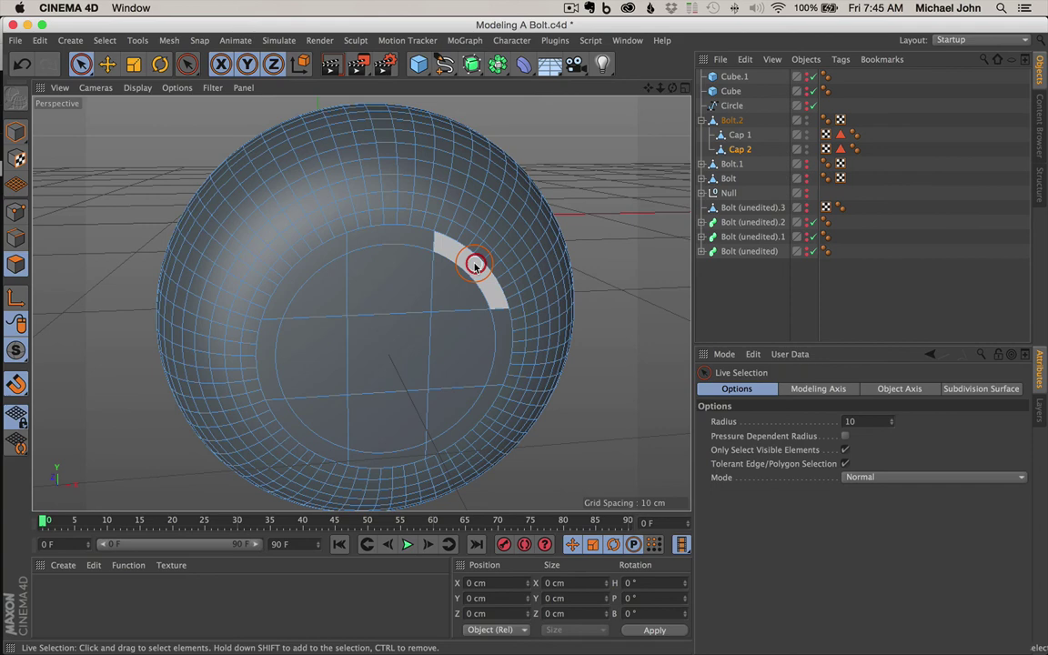
{"action": "left_click", "coordinate": [402, 262]}
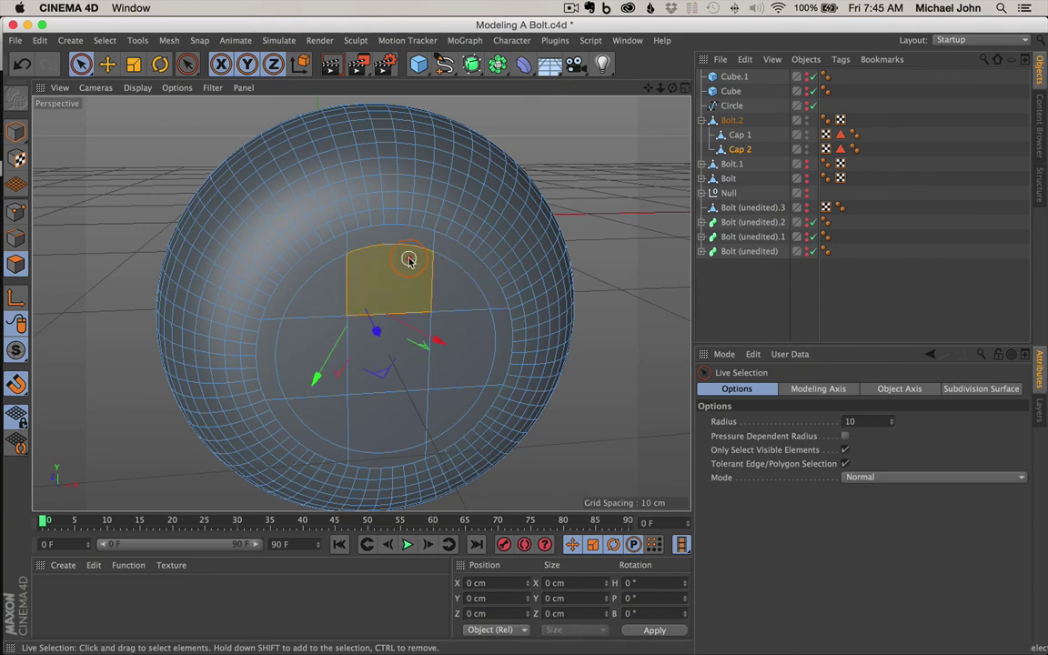
{"action": "left_click_drag", "start_coordinate": [397, 247], "coordinate": [389, 452]}
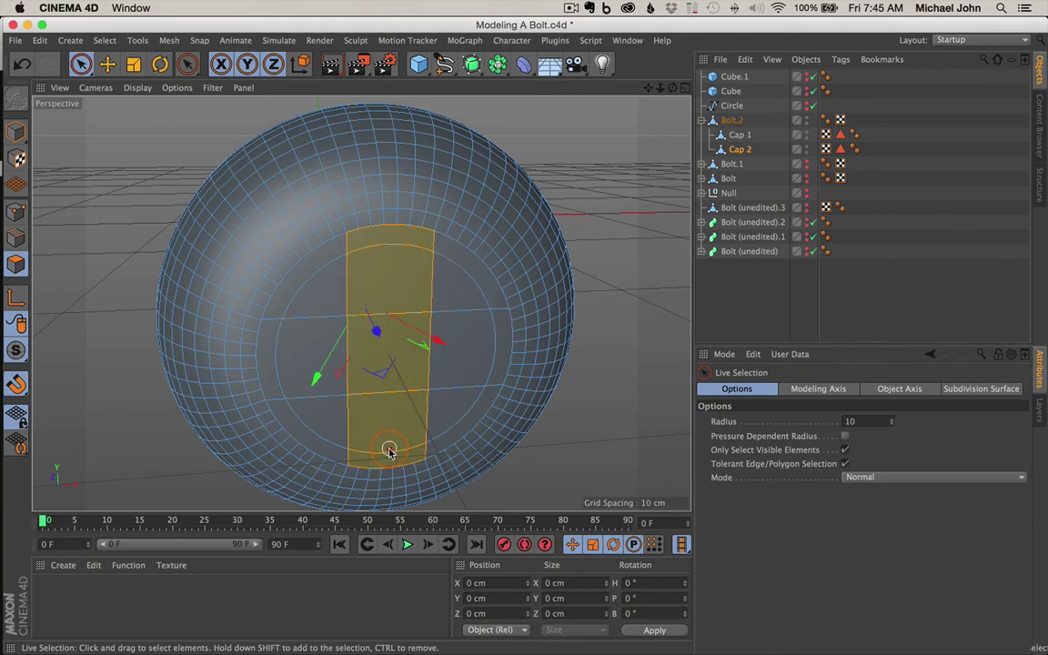
{"action": "mouse_move", "coordinate": [383, 389]}
{"action": "left_mouse_down"}
{"action": "mouse_move", "coordinate": [282, 356]}
{"action": "mouse_move", "coordinate": [499, 339]}
{"action": "left_mouse_up"}
{"action": "mouse_move", "coordinate": [379, 346]}
{"action": "left_mouse_down", "text": "alt"}
{"action": "mouse_move", "coordinate": [381, 293]}
{"action": "mouse_move", "coordinate": [419, 330]}
{"action": "mouse_move", "coordinate": [405, 334]}
{"action": "left_mouse_up", "text": "alt"}
{"action": "scroll", "coordinate": [370, 338], "scroll_direction": "up", "scroll_amount": 3}
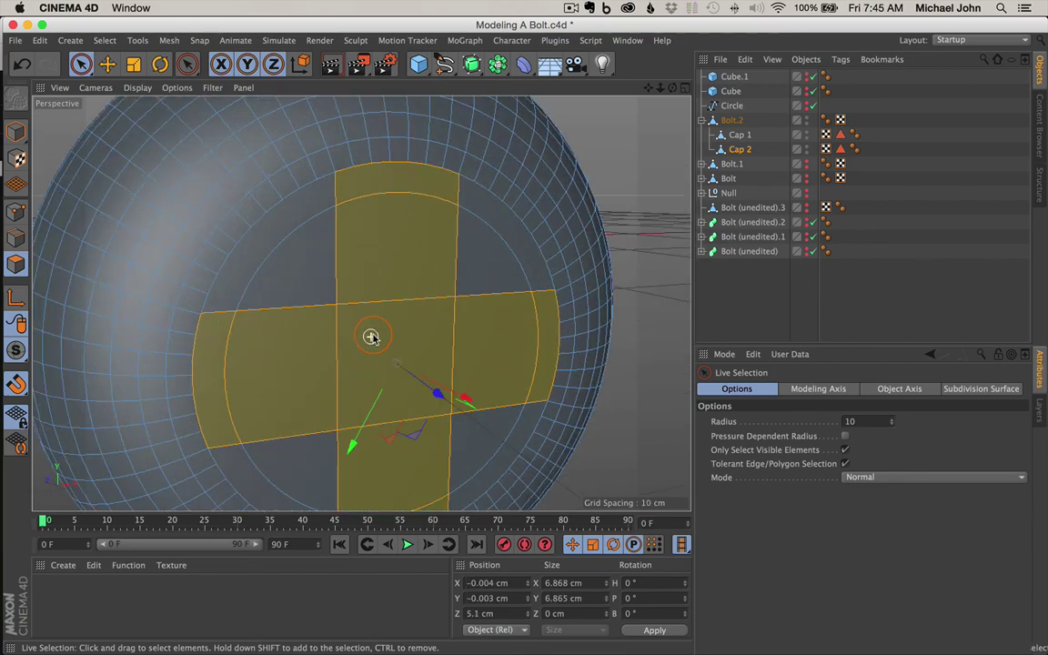
- Try an Extrude Inner of about 0.17 cm on the cross-shaped polygons, undo it, and clear the selection
{"action": "right_click", "coordinate": [373, 337]}
{"action": "left_click", "coordinate": [420, 335]}
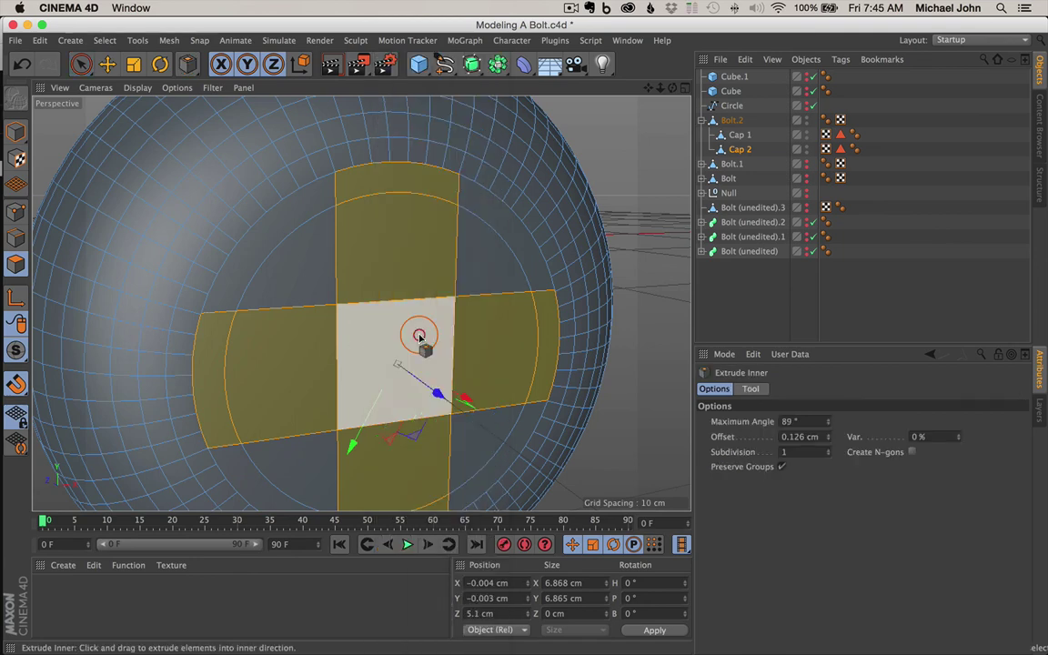
{"action": "left_click_drag", "start_coordinate": [428, 321], "coordinate": [526, 335]}
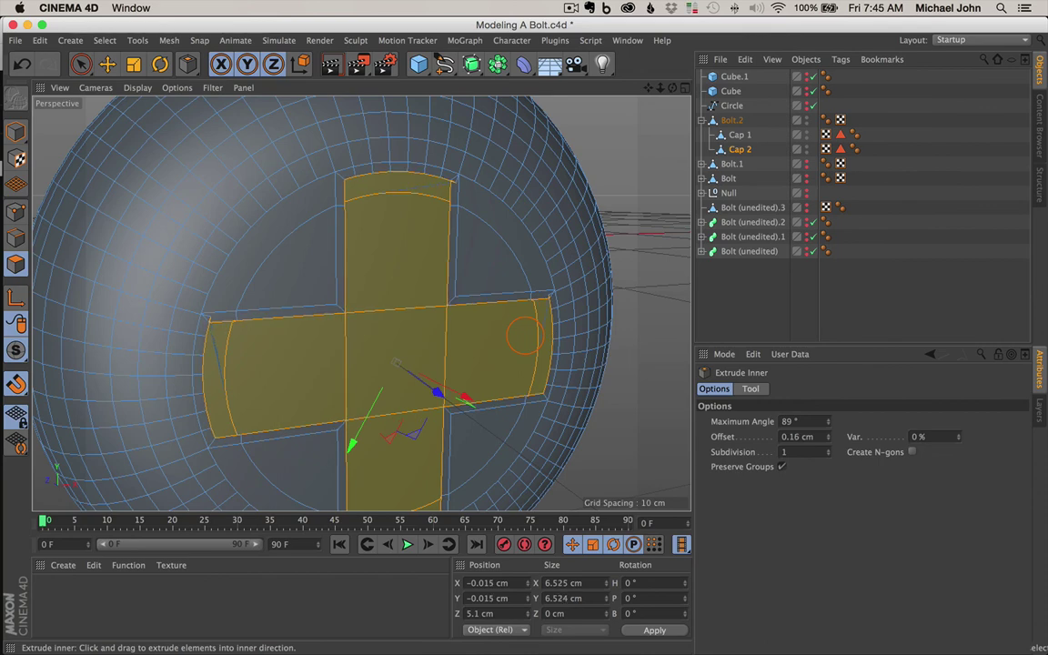
{"action": "key", "text": "super+z"}
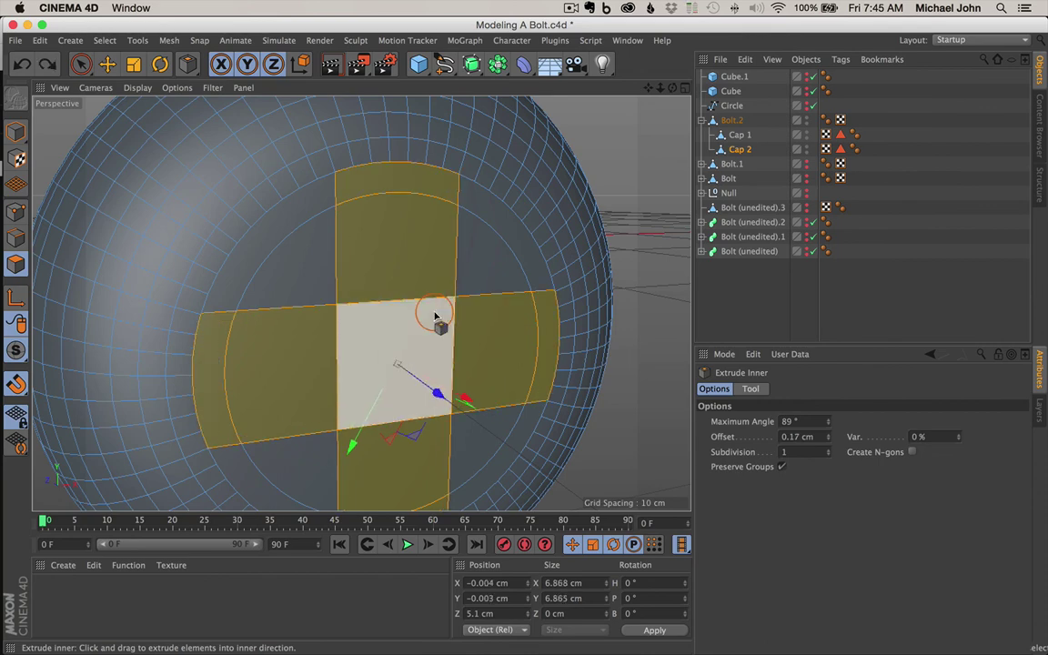
{"action": "left_click_drag", "start_coordinate": [457, 267], "coordinate": [389, 276], "text": "alt"}
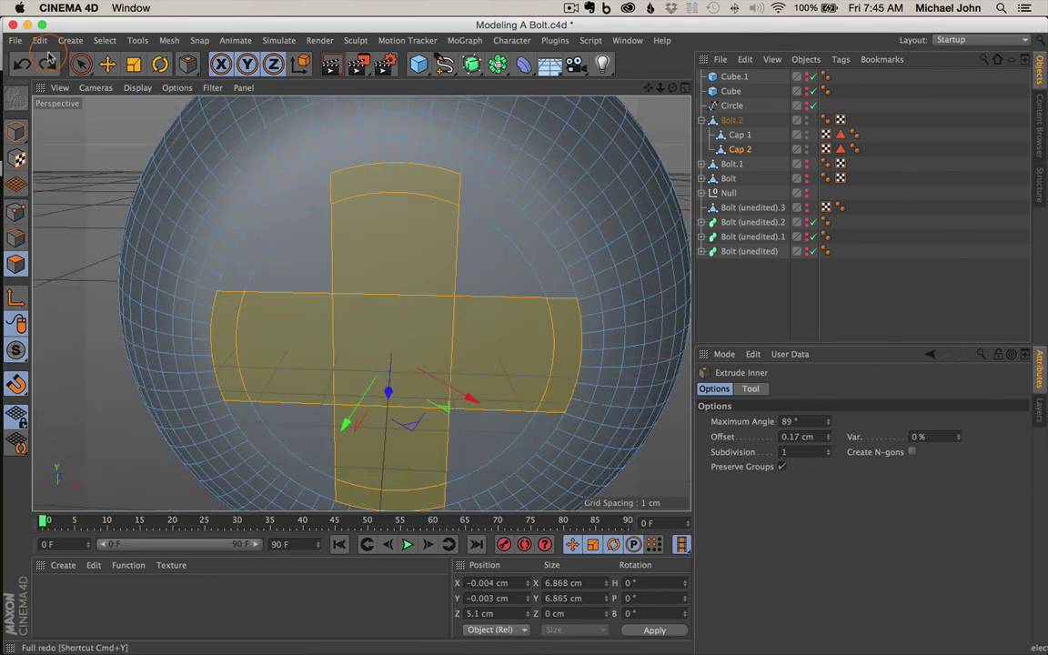
{"action": "left_click", "coordinate": [81, 63]}
{"action": "left_click", "coordinate": [103, 122]}
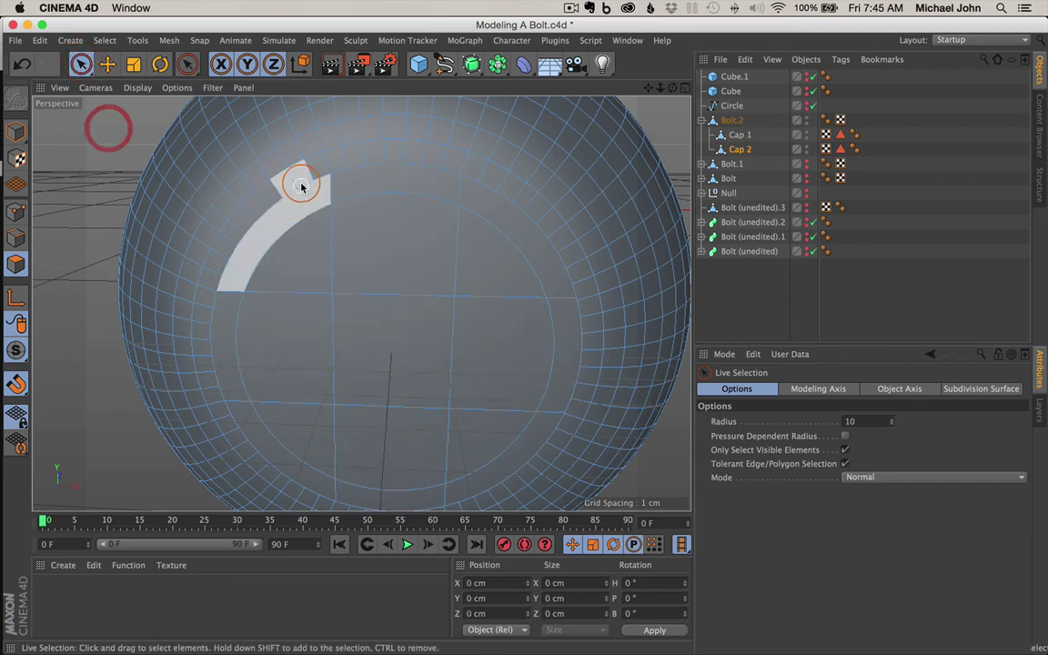
- Loop-select the ring of polygons just outside the cap, Melt it, and deselect everything with Live Selection
{"action": "left_click", "coordinate": [325, 157]}
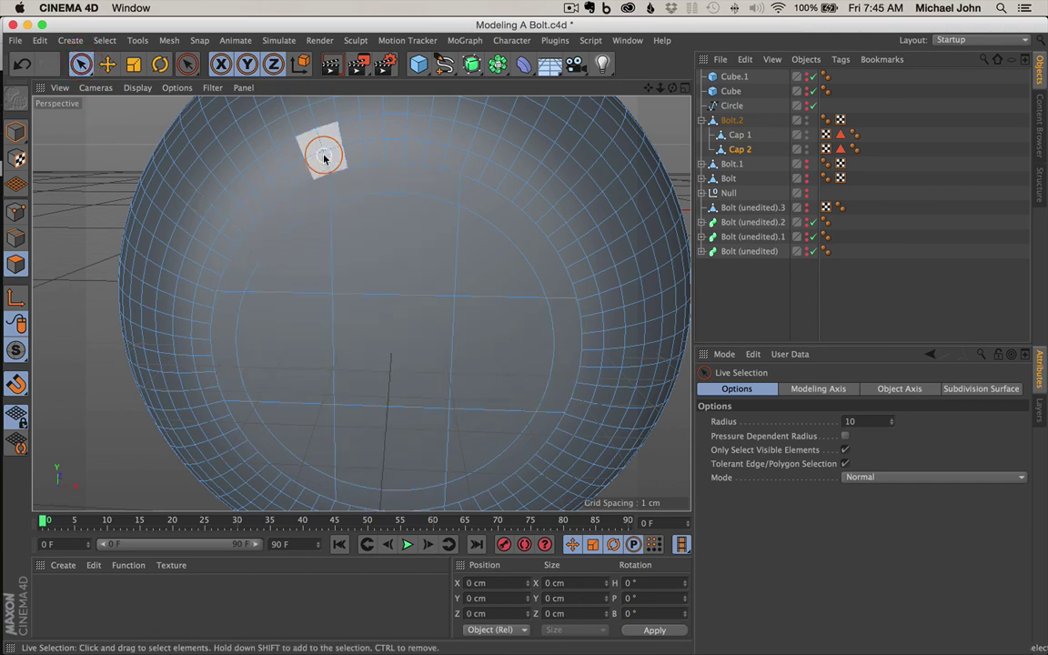
{"action": "key", "text": "u"}
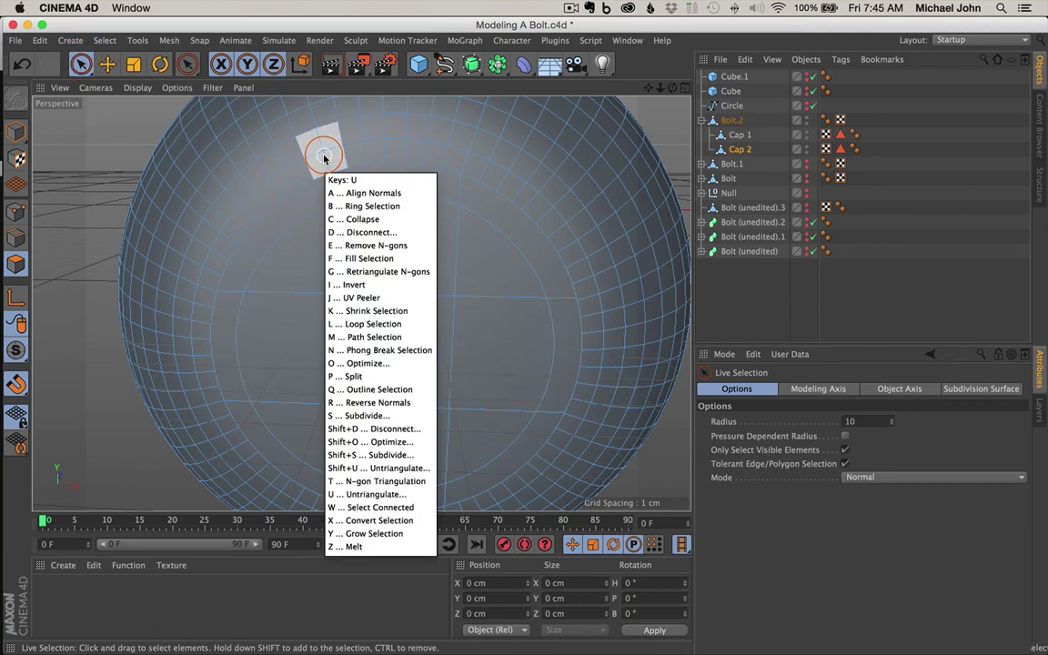
{"action": "key", "text": "l"}
{"action": "left_click", "coordinate": [333, 158]}
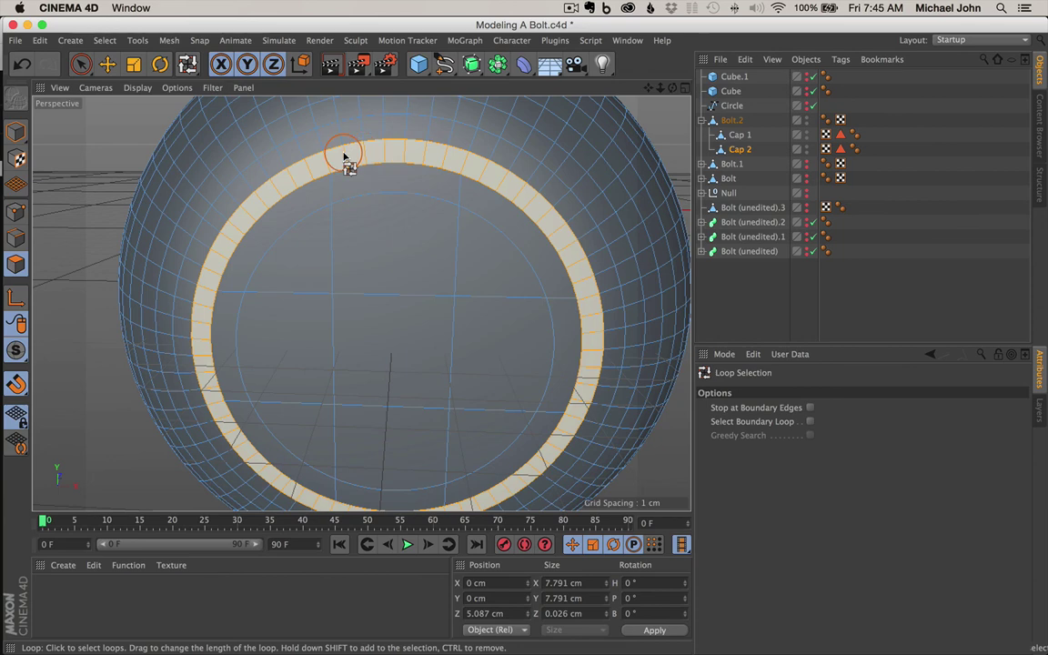
{"action": "right_click", "coordinate": [381, 155]}
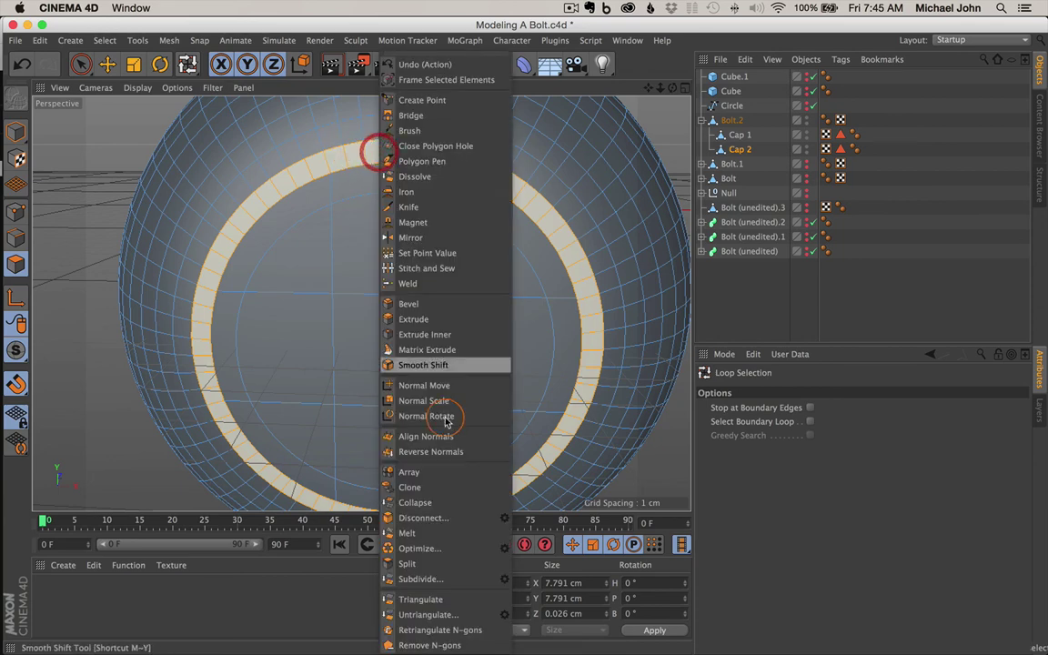
{"action": "left_click", "coordinate": [448, 532]}
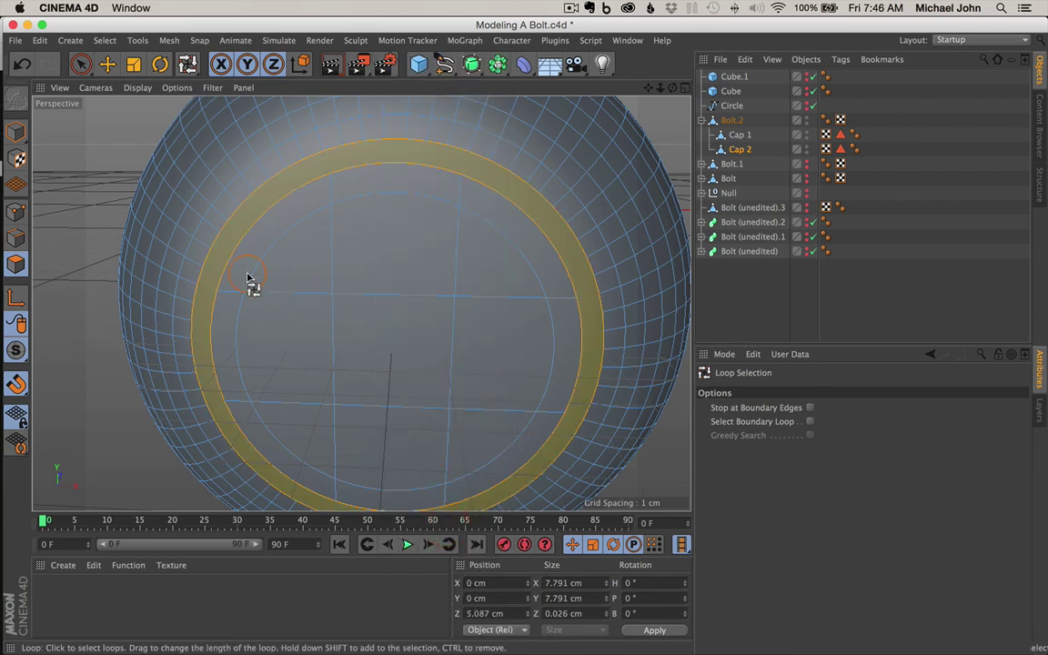
{"action": "left_click", "coordinate": [79, 62]}
{"action": "left_click", "coordinate": [110, 117]}
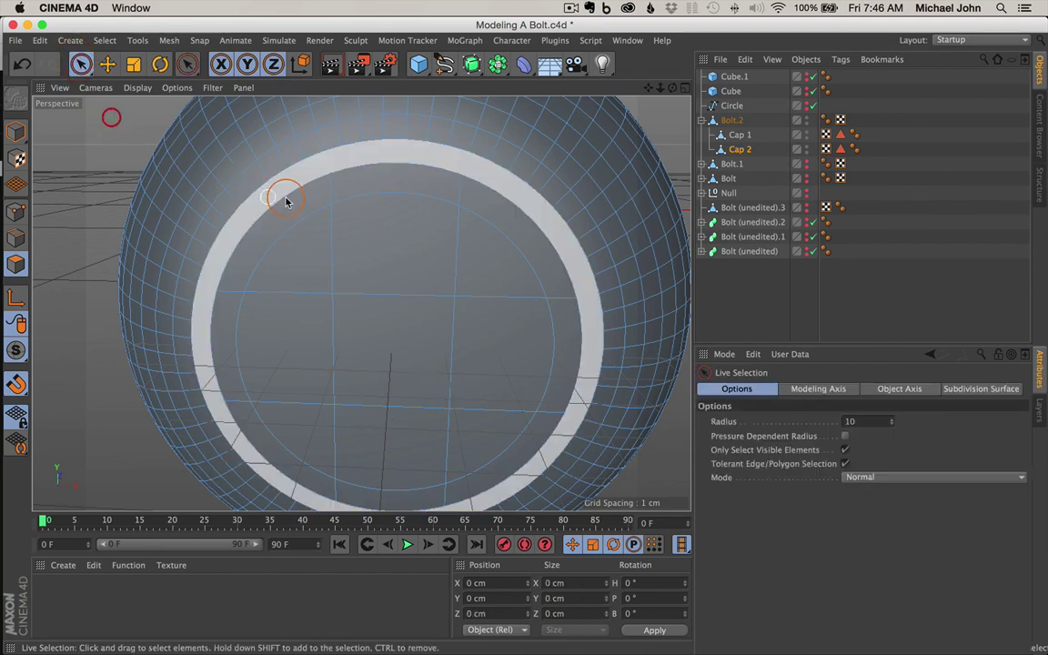
- Examine the points around the melted ring in point mode
{"action": "scroll", "coordinate": [287, 199], "scroll_direction": "up", "scroll_amount": 5}
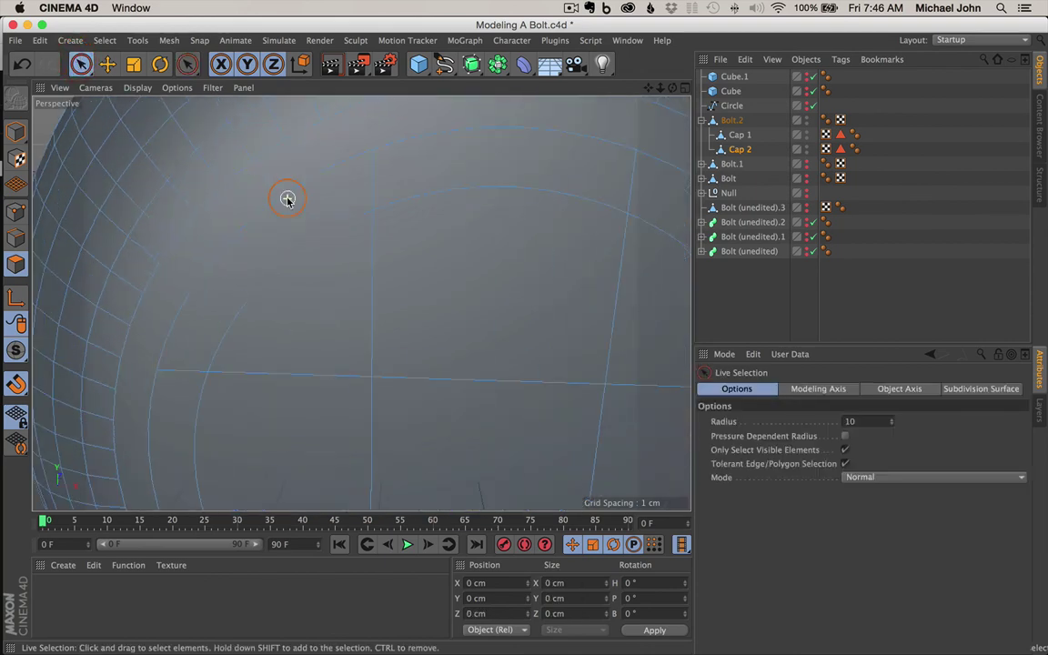
{"action": "left_click", "coordinate": [16, 211]}
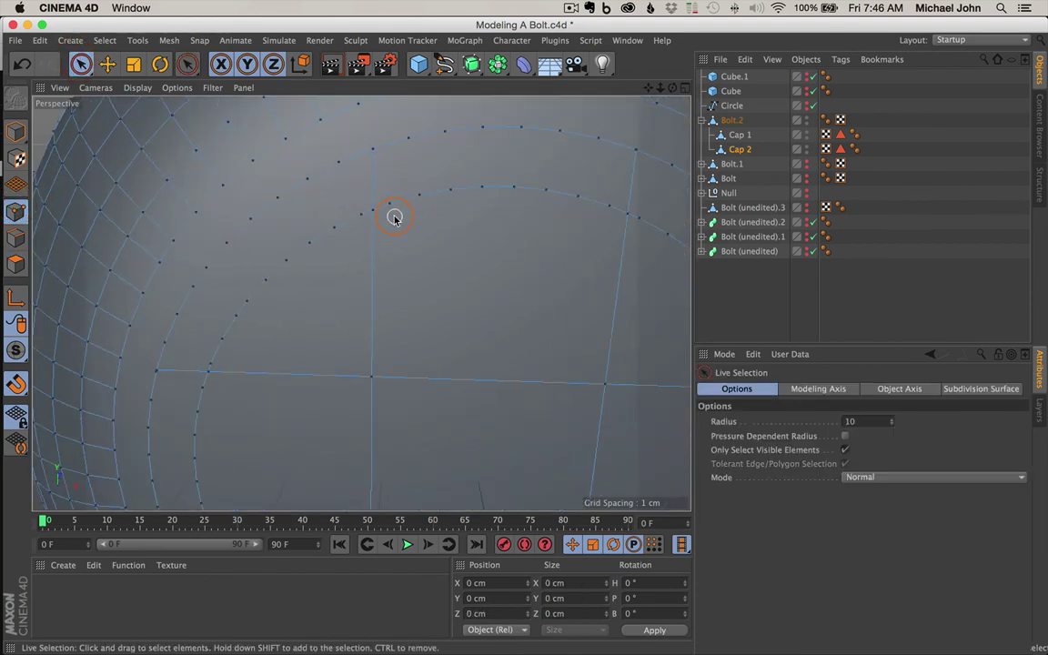
{"action": "scroll", "coordinate": [373, 241], "scroll_direction": "down", "scroll_amount": 8}
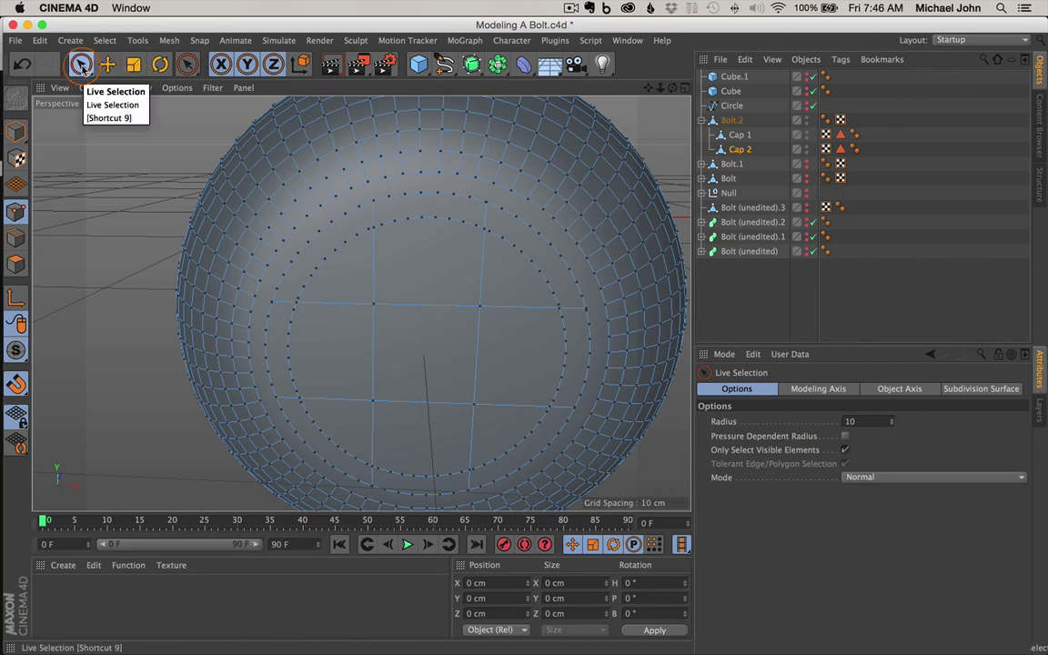
- Select the cross-shaped cap polygons in polygon mode and Melt them into one polygon
{"action": "left_click", "coordinate": [15, 264]}
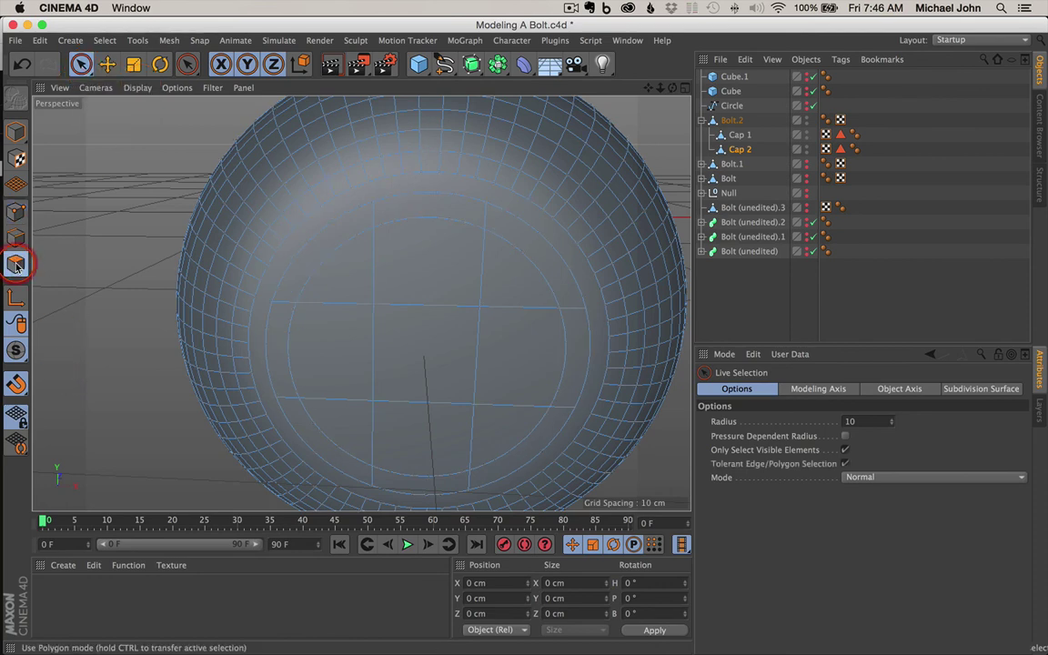
{"action": "left_click", "coordinate": [430, 264]}
{"action": "mouse_move", "coordinate": [428, 223]}
{"action": "left_mouse_down"}
{"action": "mouse_move", "coordinate": [425, 475]}
{"action": "mouse_move", "coordinate": [360, 341]}
{"action": "mouse_move", "coordinate": [291, 344]}
{"action": "mouse_move", "coordinate": [566, 335]}
{"action": "left_mouse_up"}
{"action": "right_click", "coordinate": [498, 338]}
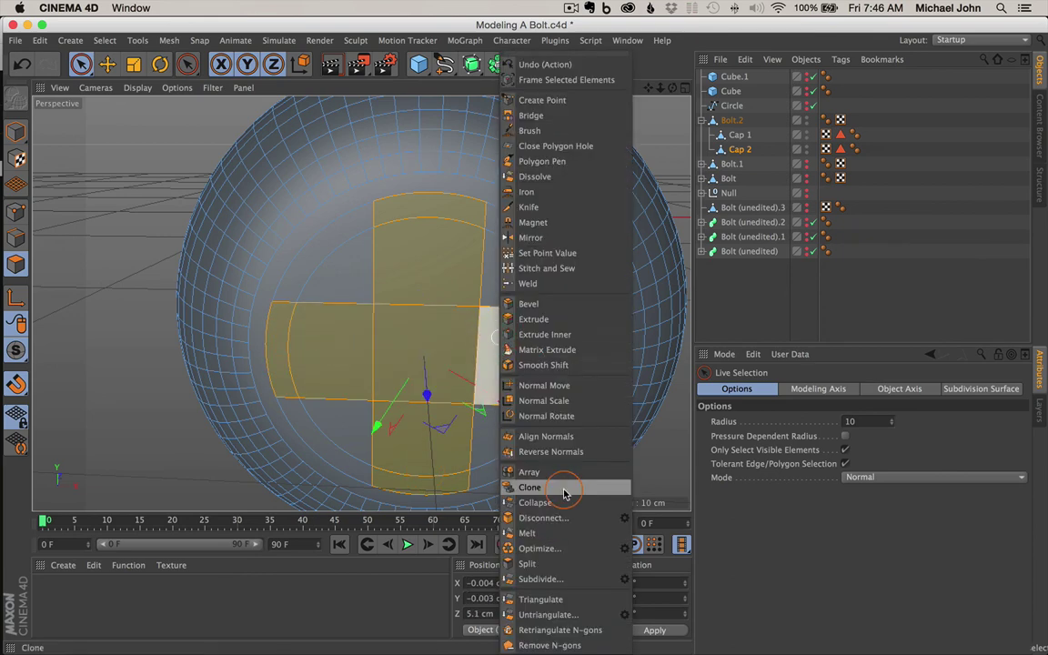
{"action": "left_click", "coordinate": [561, 519]}
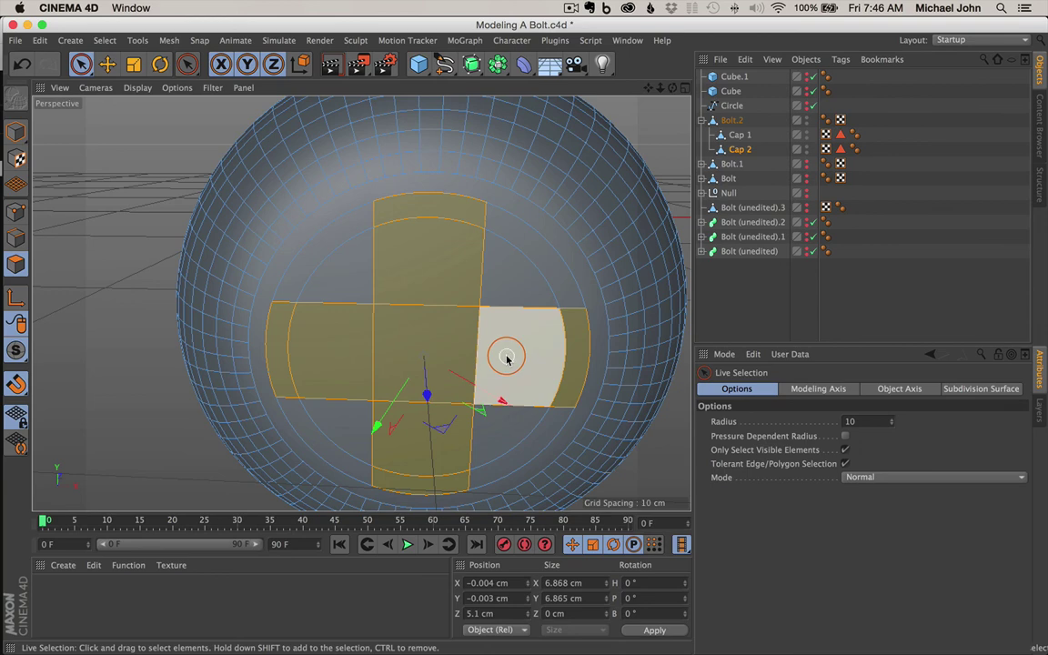
{"action": "right_click", "coordinate": [509, 355]}
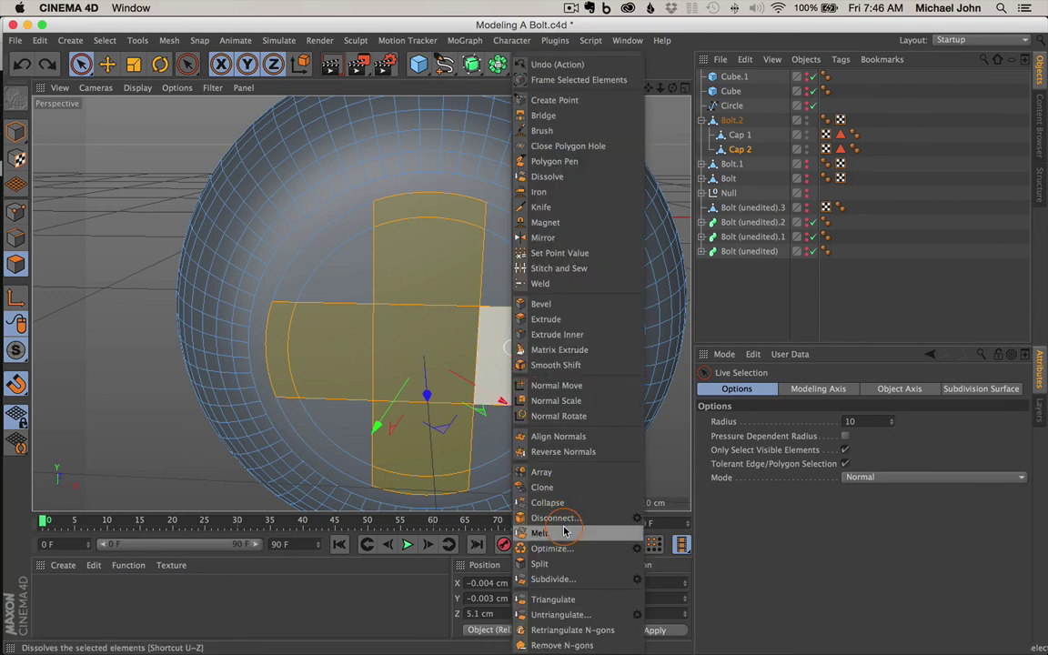
{"action": "left_click", "coordinate": [564, 532]}
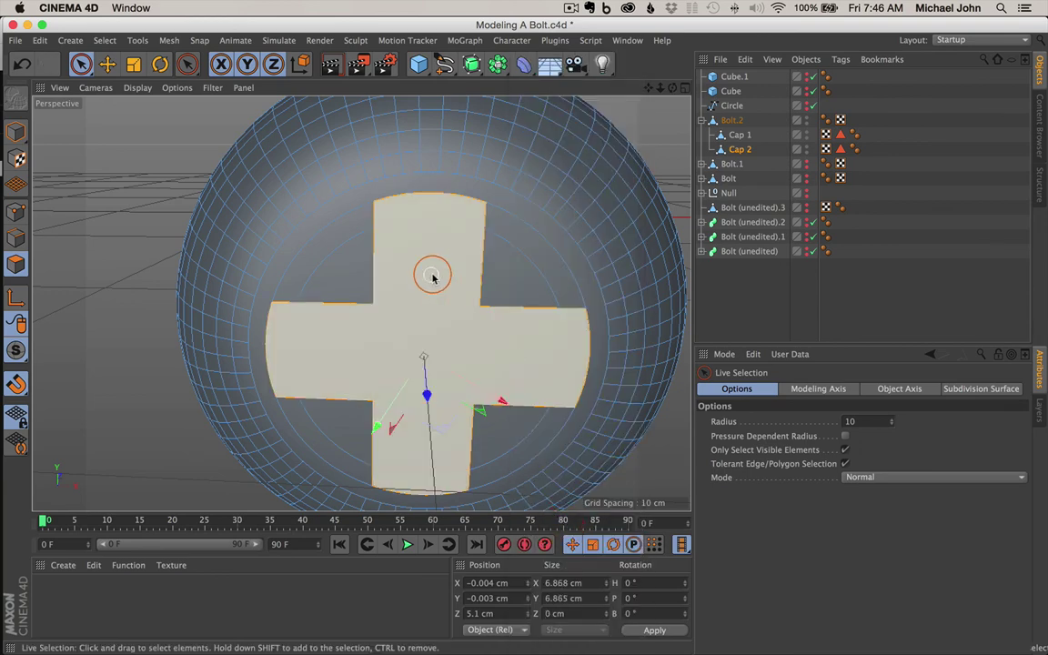
- Inset the melted cross polygon with Extrude Inner by about 0.149 cm and zoom in on its outer corner
{"action": "left_click_drag", "start_coordinate": [429, 271], "coordinate": [439, 296], "text": "alt"}
{"action": "right_click", "coordinate": [423, 265]}
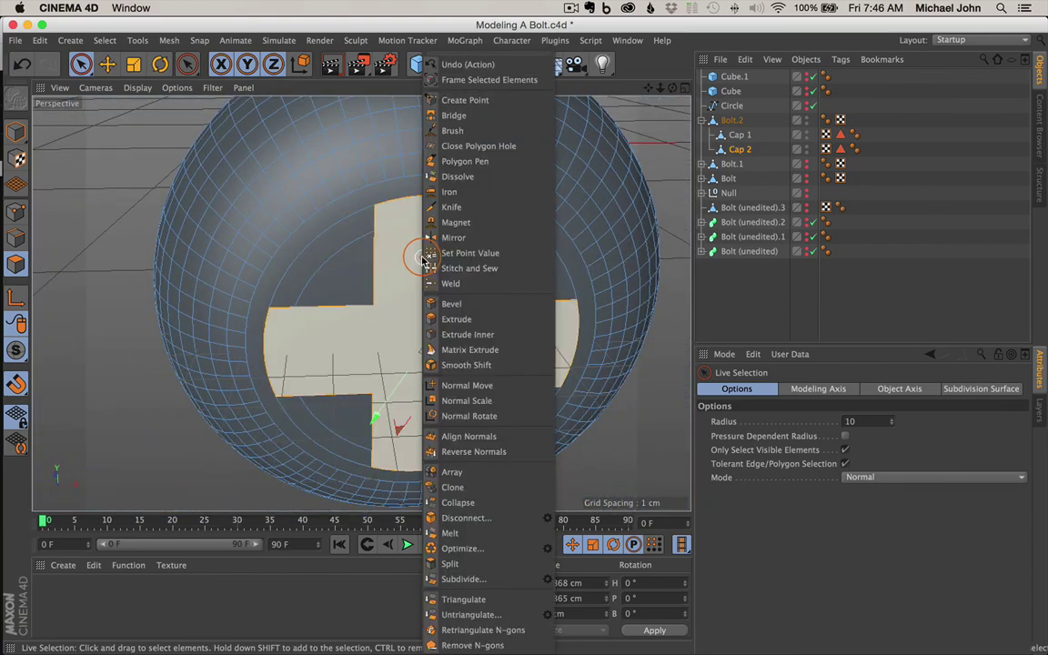
{"action": "left_click", "coordinate": [457, 336]}
{"action": "scroll", "coordinate": [423, 271], "scroll_direction": "up", "scroll_amount": 3}
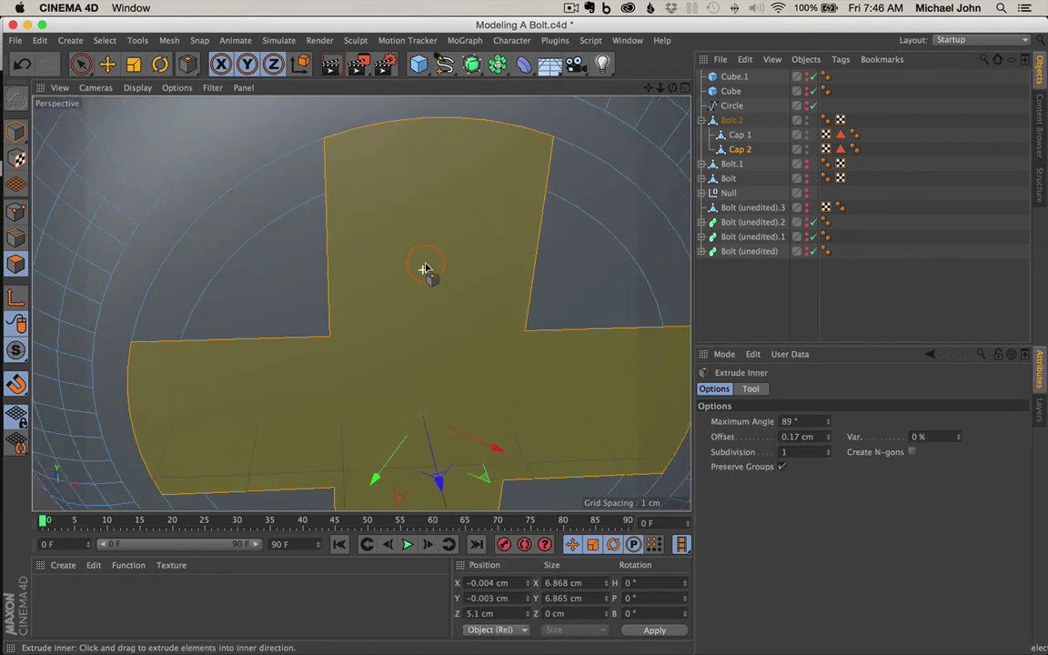
{"action": "left_click_drag", "start_coordinate": [434, 253], "coordinate": [535, 347]}
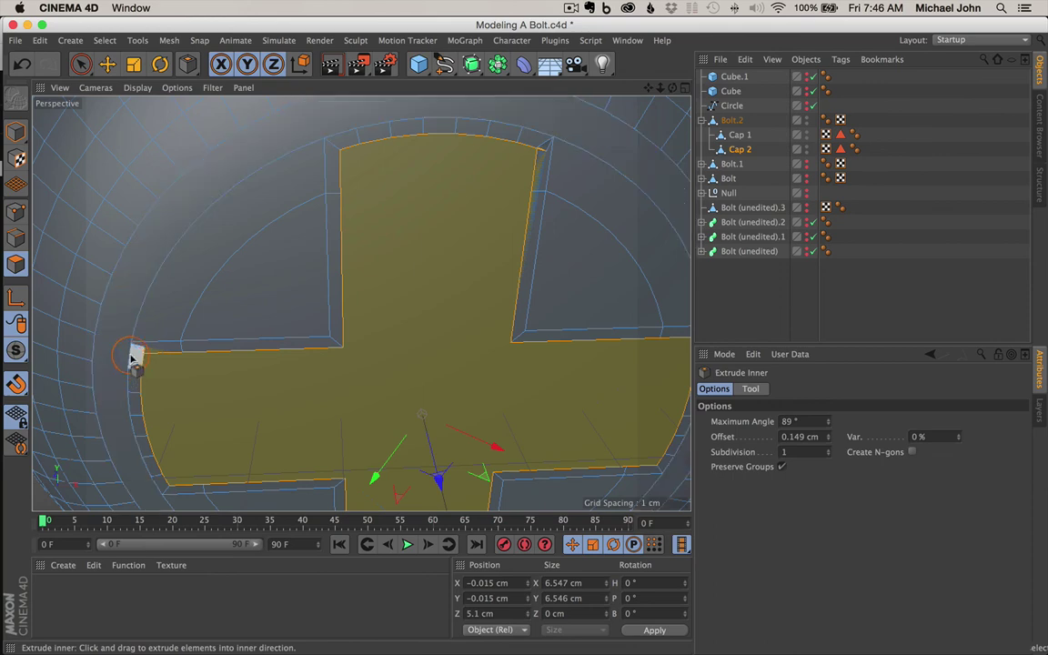
{"action": "scroll", "coordinate": [131, 357], "scroll_direction": "up", "scroll_amount": 6}
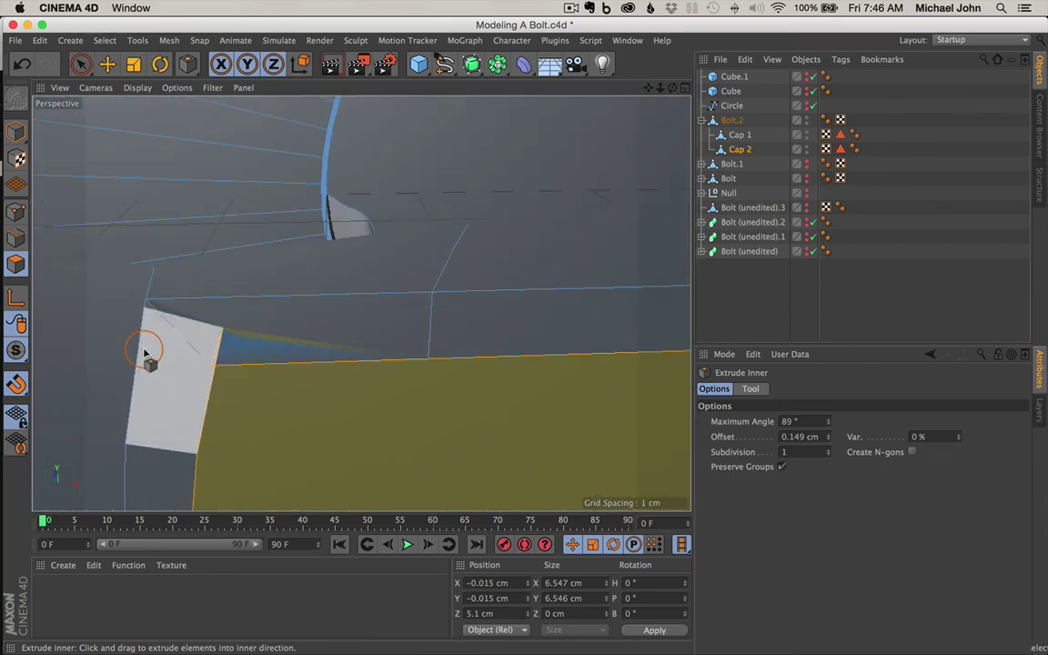
- Undo the last inset and delete the stray point beside the upper corner of the cross's left arm in point mode
{"action": "key", "text": "super+z"}
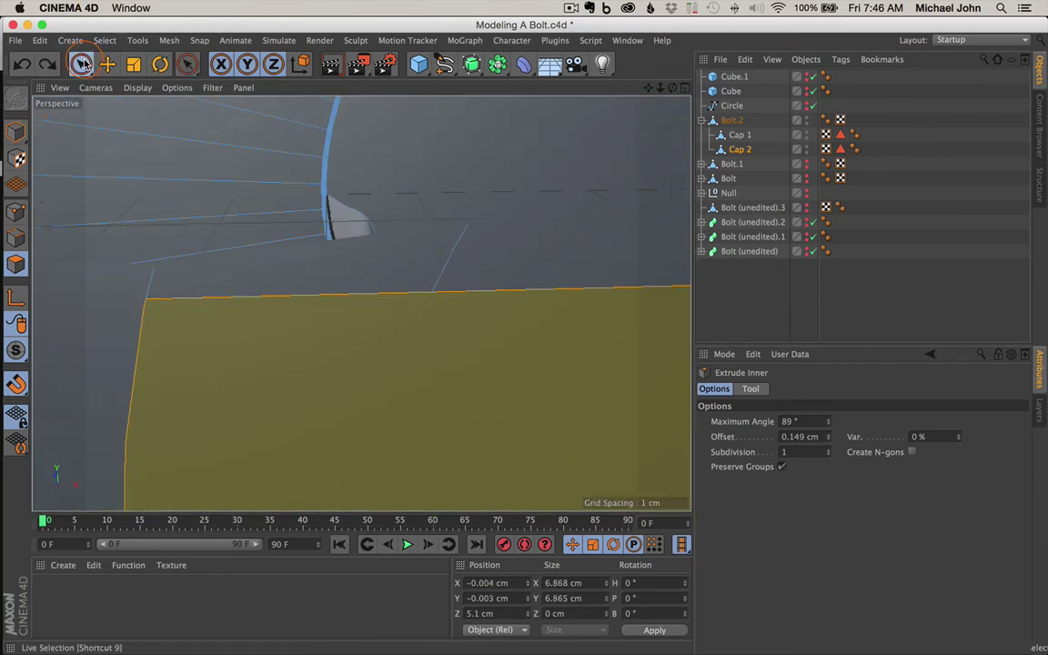
{"action": "left_click", "coordinate": [81, 63]}
{"action": "left_click", "coordinate": [17, 211]}
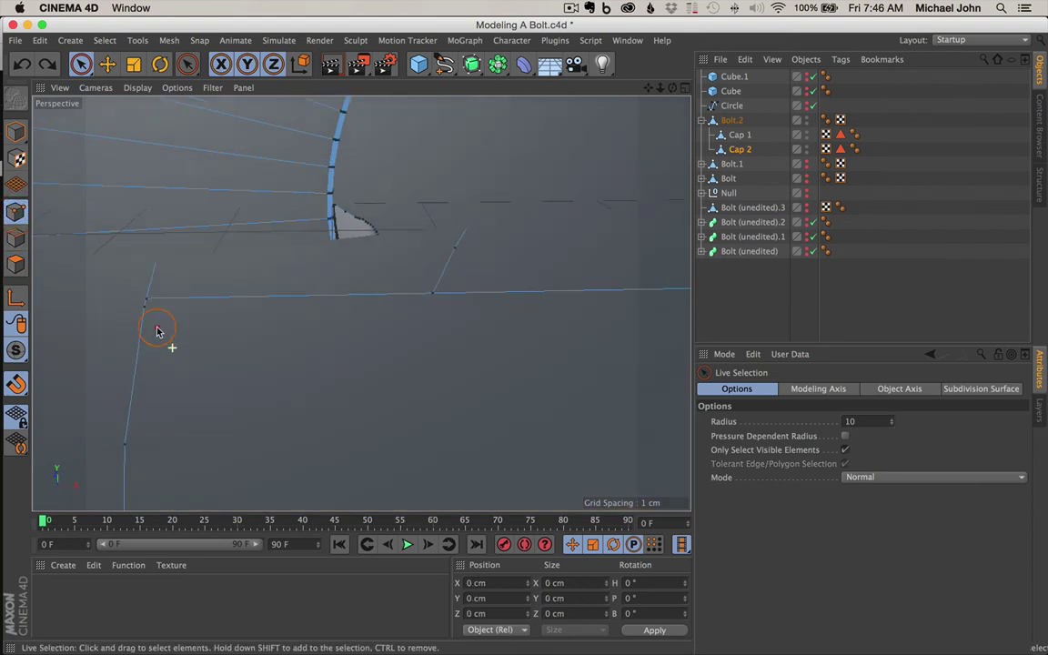
{"action": "mouse_move", "coordinate": [157, 327]}
{"action": "left_mouse_down", "text": "alt"}
{"action": "mouse_move", "coordinate": [125, 307]}
{"action": "mouse_move", "coordinate": [169, 330]}
{"action": "left_mouse_up", "text": "alt"}
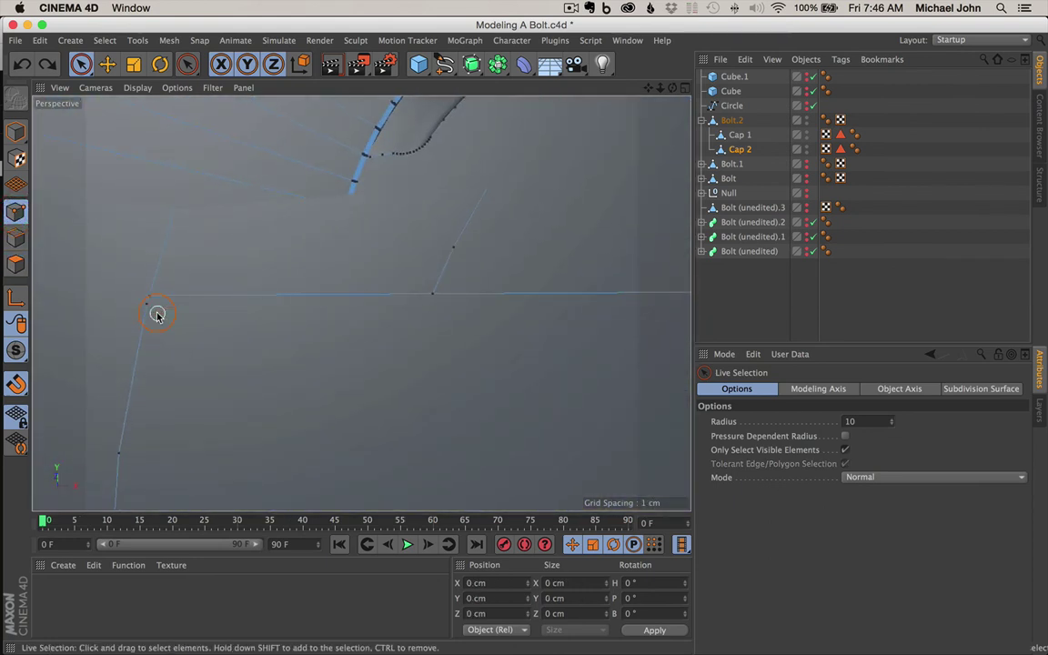
{"action": "left_click_drag", "start_coordinate": [156, 312], "coordinate": [130, 304]}
{"action": "key", "text": "Delete"}
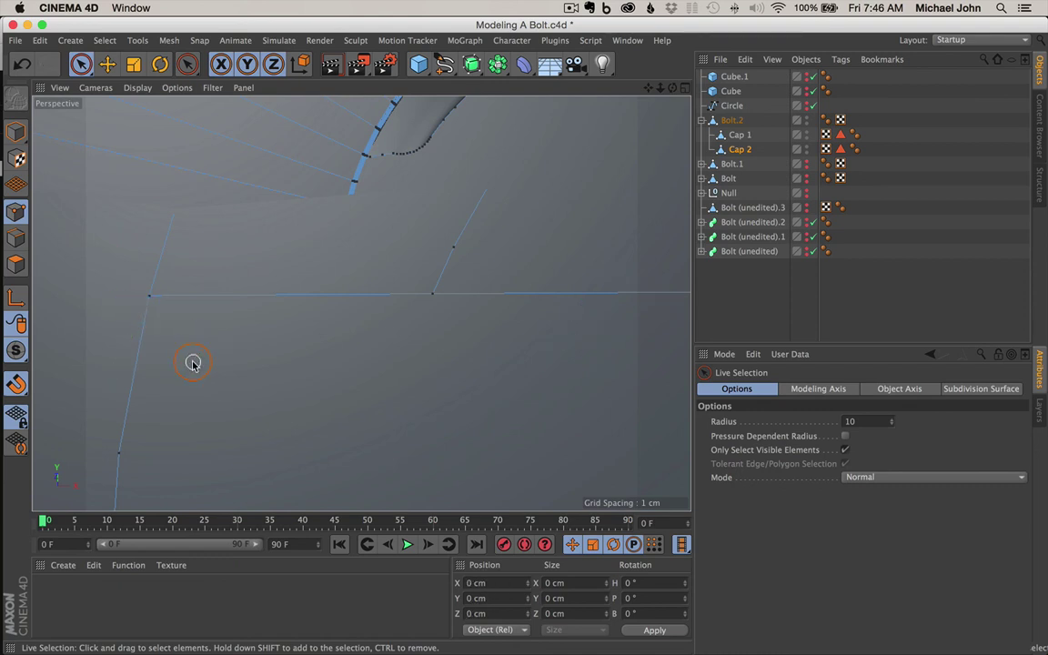
- Clear the remaining stray point beside the left arm's upper corner and deny the softwareupdated connection request
{"action": "scroll", "coordinate": [142, 308], "scroll_direction": "down", "scroll_amount": 5}
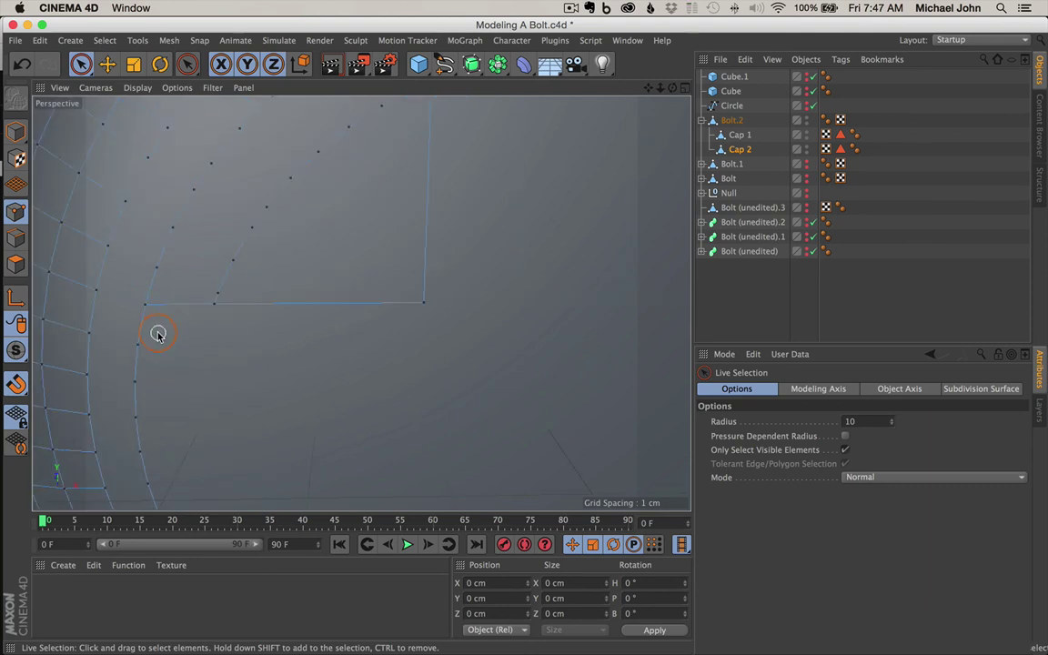
{"action": "scroll", "coordinate": [150, 328], "scroll_direction": "up", "scroll_amount": 4}
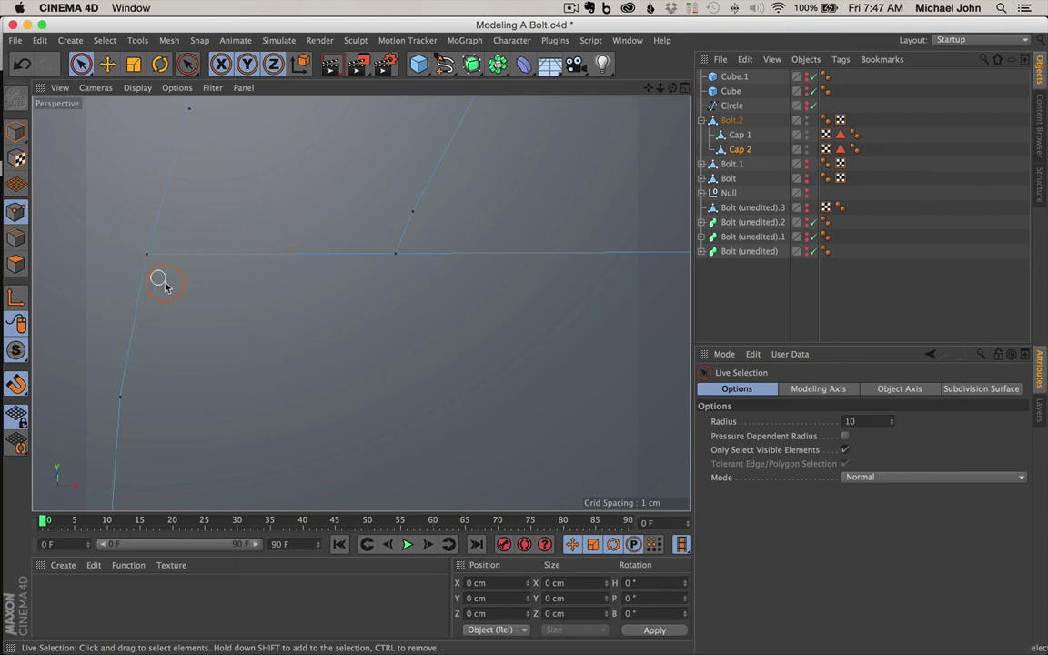
{"action": "left_click", "coordinate": [160, 283]}
{"action": "left_click", "coordinate": [279, 291]}
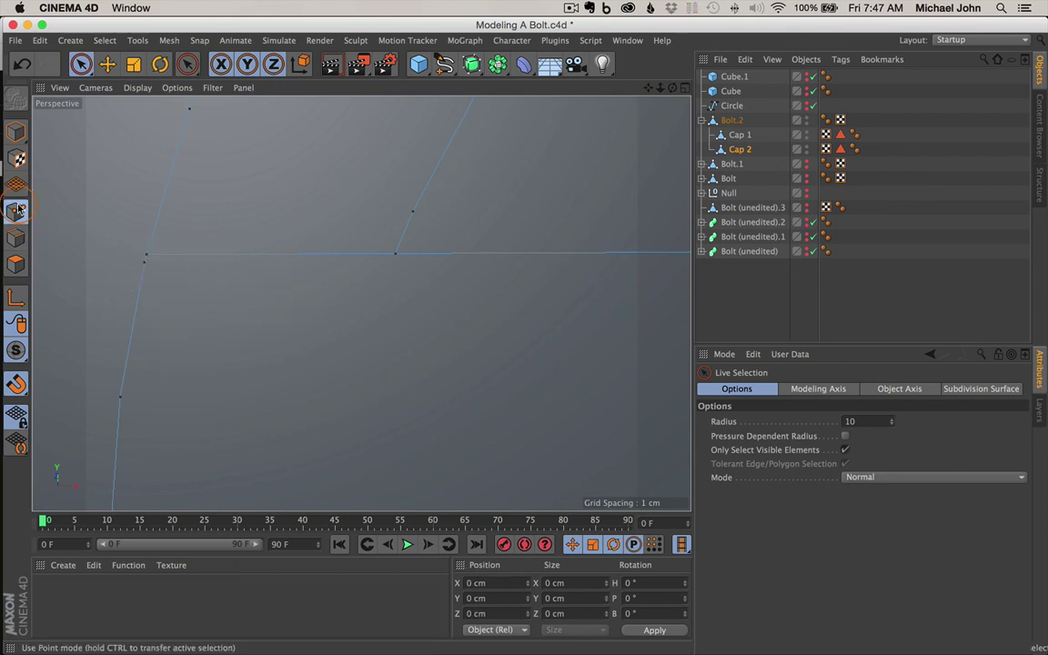
{"action": "left_click", "coordinate": [16, 209]}
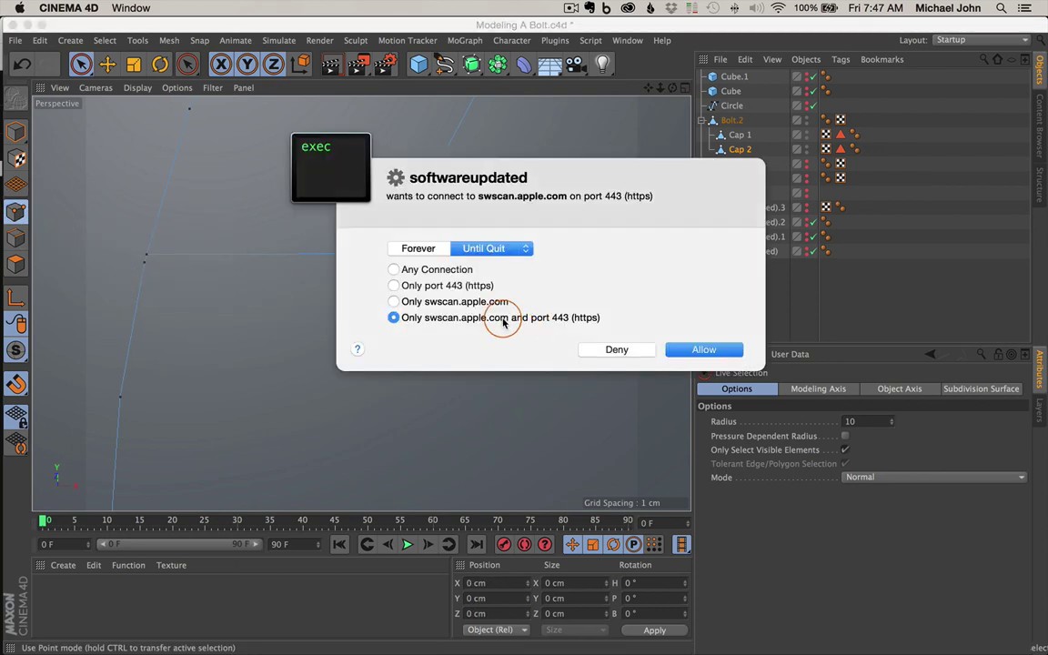
{"action": "left_click", "coordinate": [610, 350]}
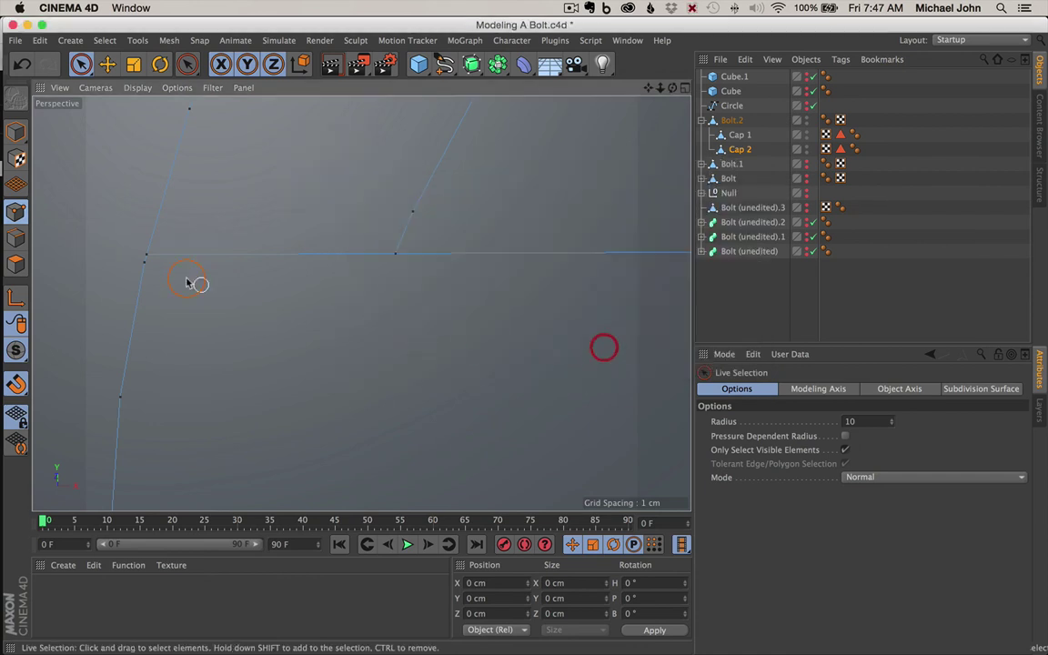
{"action": "scroll", "coordinate": [141, 266], "scroll_direction": "down", "scroll_amount": 5}
{"action": "scroll", "coordinate": [192, 307], "scroll_direction": "up", "scroll_amount": 8}
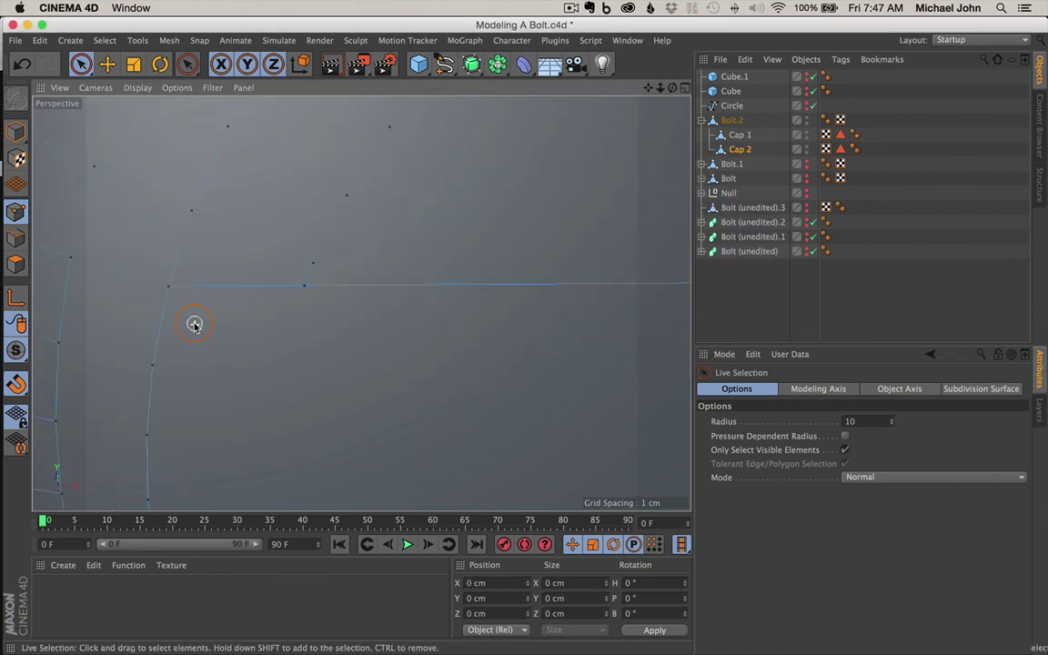
- Select the doubled point at the left corner of the cross's upper arm with Live Selection and remove it
{"action": "scroll", "coordinate": [377, 110], "scroll_direction": "down", "scroll_amount": 5}
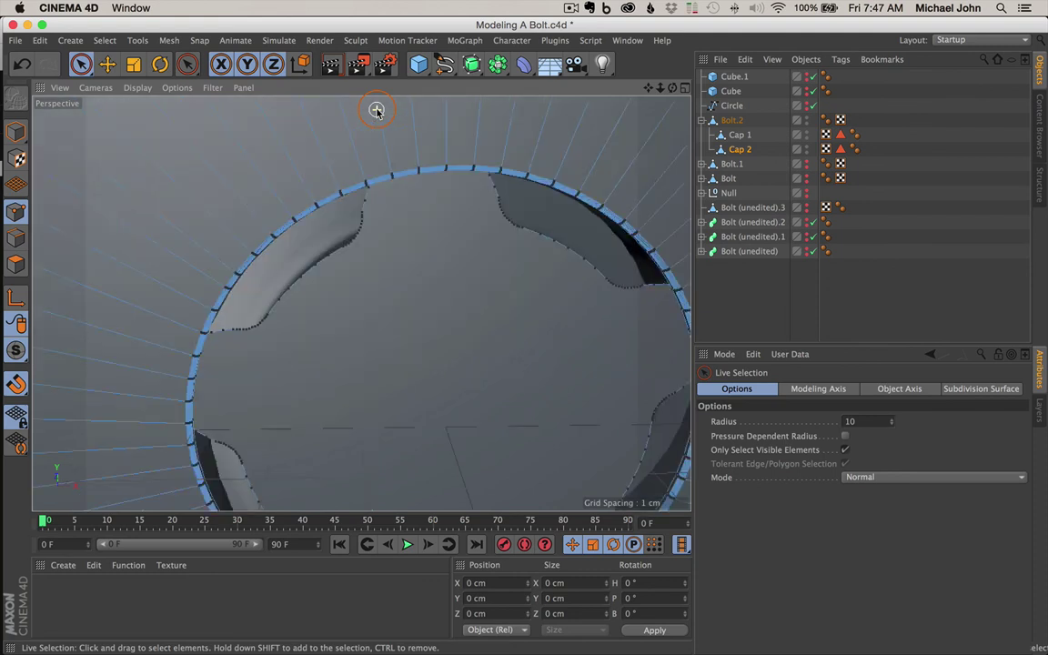
{"action": "scroll", "coordinate": [374, 136], "scroll_direction": "up", "scroll_amount": 5}
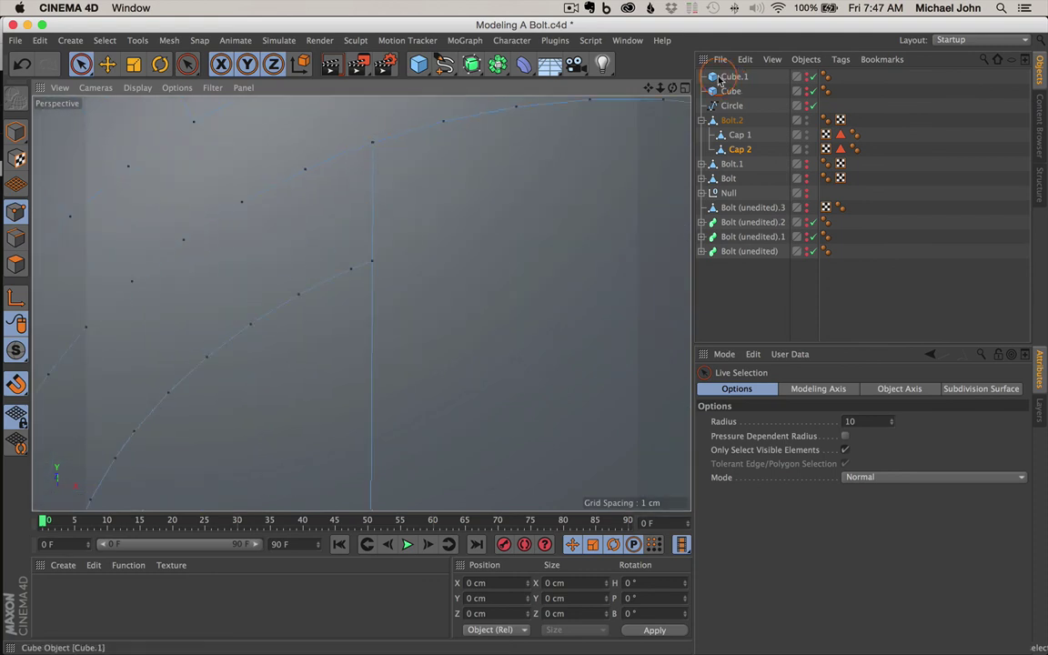
{"action": "mouse_move", "coordinate": [525, 335]}
{"action": "left_mouse_down"}
{"action": "mouse_move", "coordinate": [653, 82]}
{"action": "mouse_move", "coordinate": [525, 335]}
{"action": "left_mouse_up"}
{"action": "left_click_drag", "start_coordinate": [660, 88], "coordinate": [660, 88]}
{"action": "left_click_drag", "start_coordinate": [527, 203], "coordinate": [533, 182], "text": "alt"}
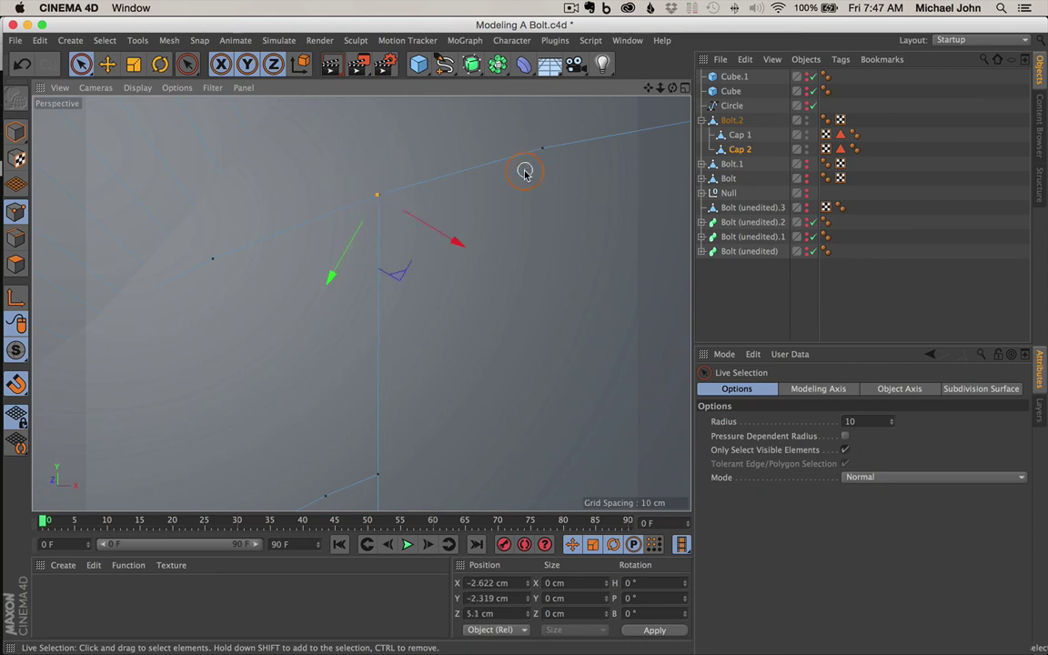
- Select the doubled point at the right corner of the cross's upper arm and remove it
{"action": "scroll", "coordinate": [505, 199], "scroll_direction": "down", "scroll_amount": 3}
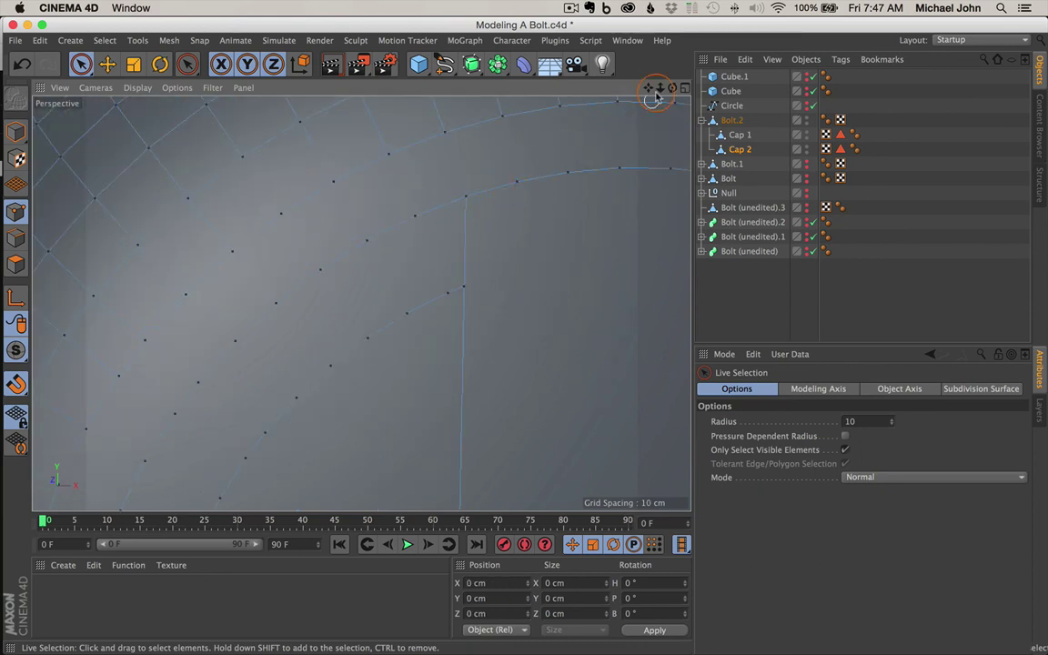
{"action": "left_click_drag", "start_coordinate": [651, 88], "coordinate": [510, 323]}
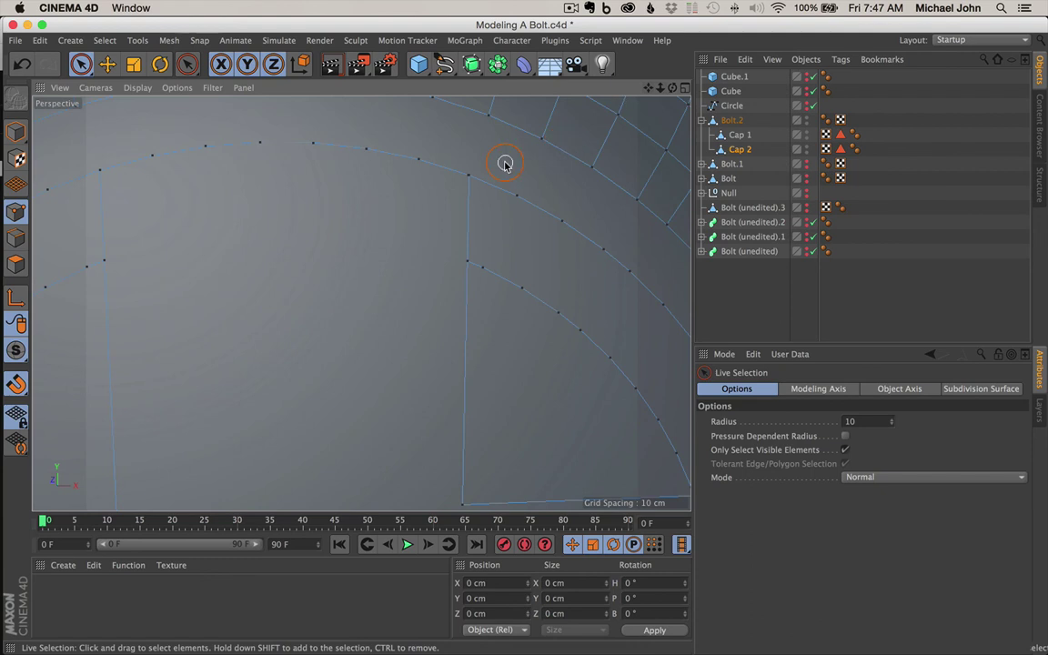
{"action": "scroll", "coordinate": [481, 177], "scroll_direction": "up", "scroll_amount": 2}
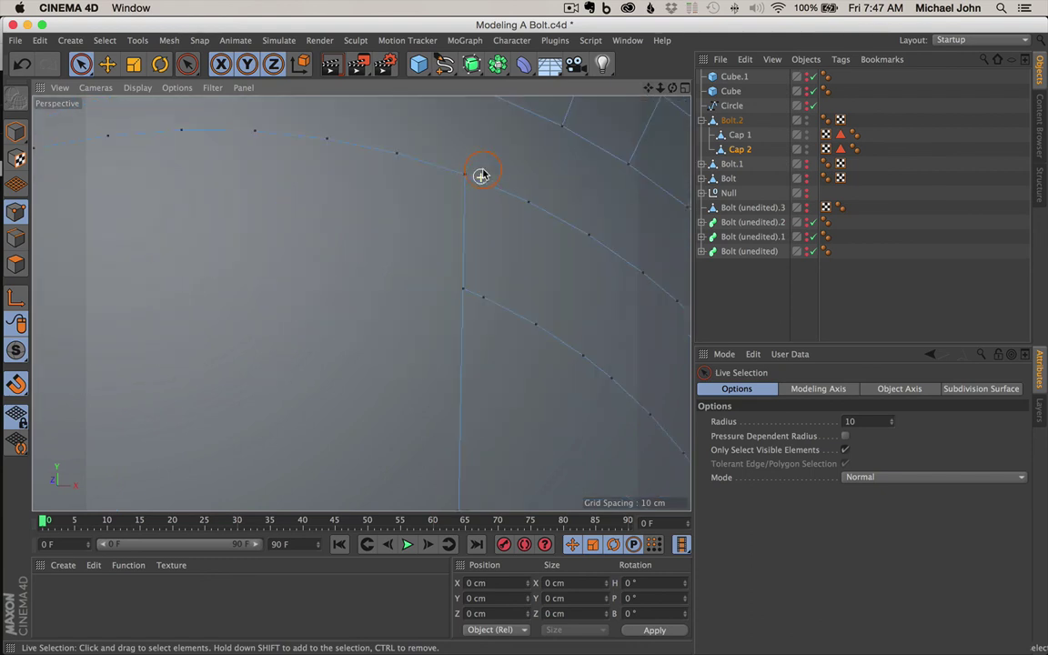
{"action": "left_click_drag", "start_coordinate": [660, 88], "coordinate": [527, 335]}
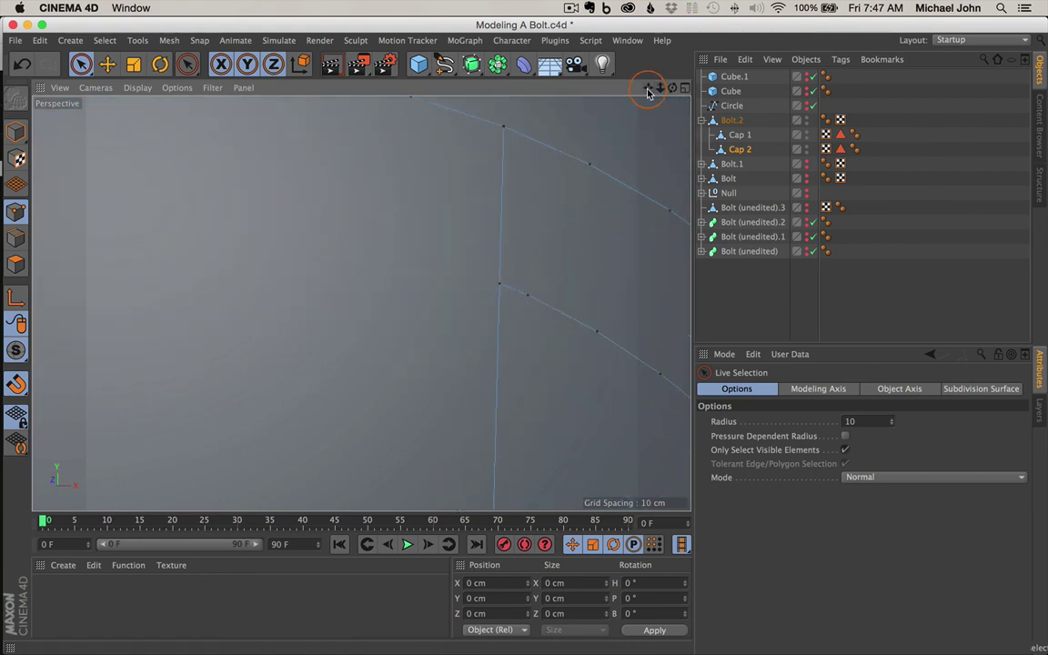
{"action": "left_click_drag", "start_coordinate": [649, 89], "coordinate": [525, 336]}
{"action": "left_click_drag", "start_coordinate": [661, 88], "coordinate": [535, 336]}
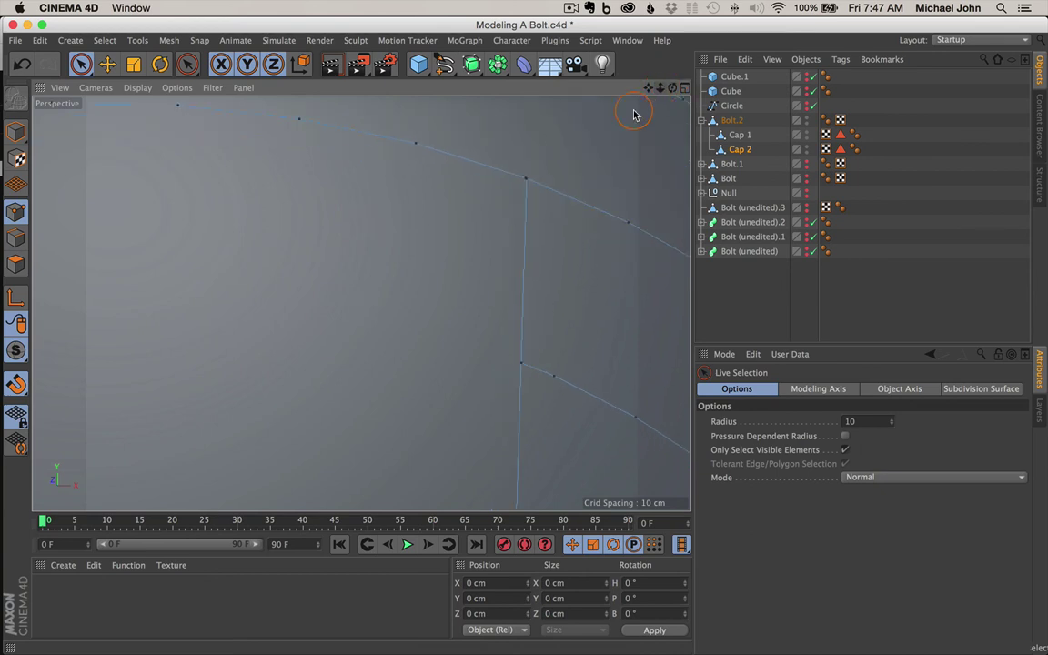
{"action": "left_click", "coordinate": [522, 177]}
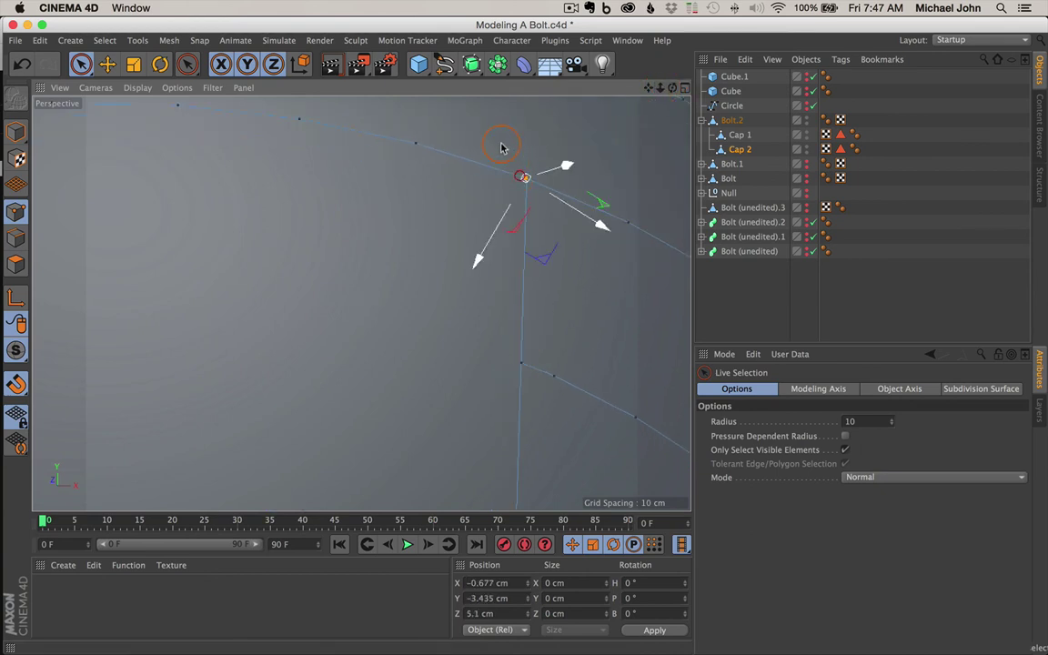
{"action": "left_click", "coordinate": [534, 124]}
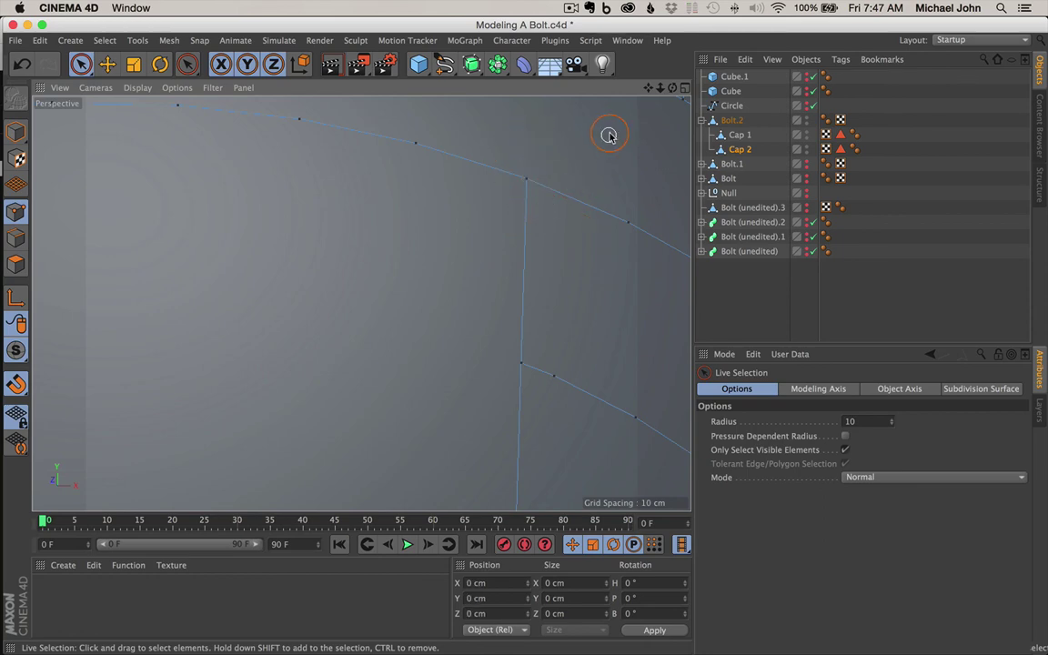
- Delete the stray point just below the upper corner of the cross's right arm
{"action": "mouse_move", "coordinate": [660, 89]}
{"action": "left_mouse_down"}
{"action": "mouse_move", "coordinate": [520, 339]}
{"action": "mouse_move", "coordinate": [657, 86]}
{"action": "left_mouse_up"}
{"action": "scroll", "coordinate": [525, 336], "scroll_direction": "up", "scroll_amount": 5}
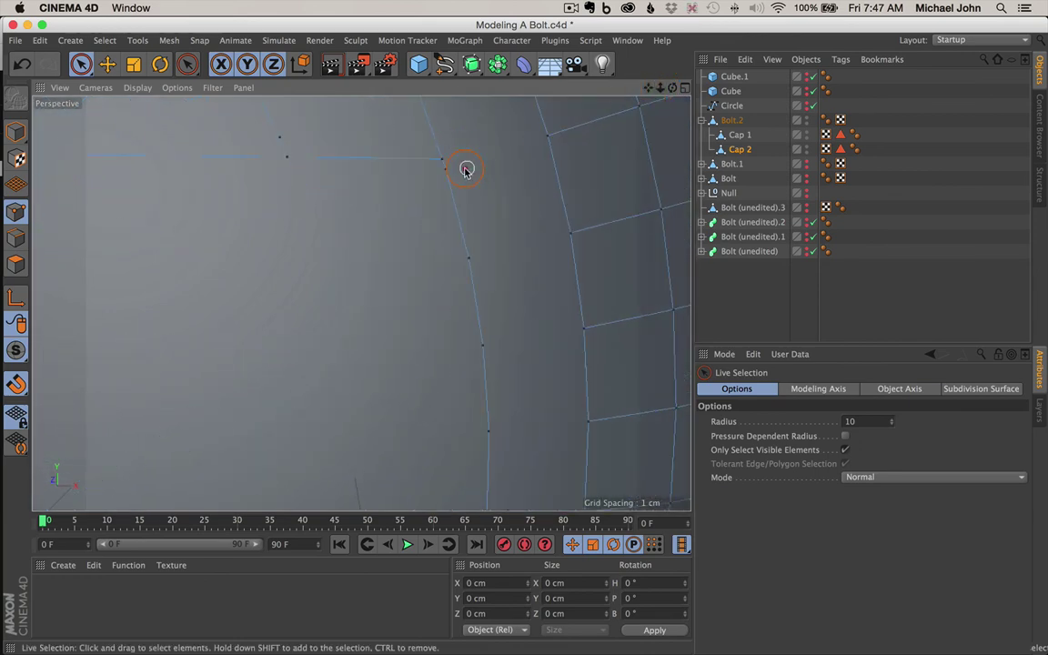
{"action": "left_click", "coordinate": [446, 175]}
{"action": "key", "text": "Delete"}
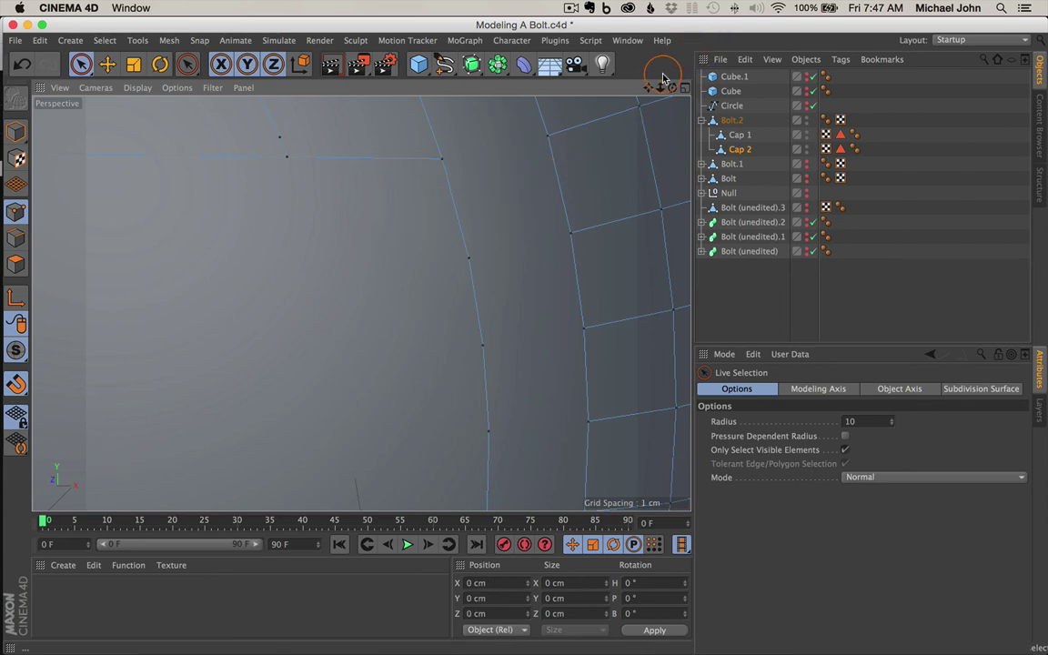
- Select the stray point beside the lower corner of the cross's right arm and delete it
{"action": "left_click_drag", "start_coordinate": [662, 87], "coordinate": [664, 91]}
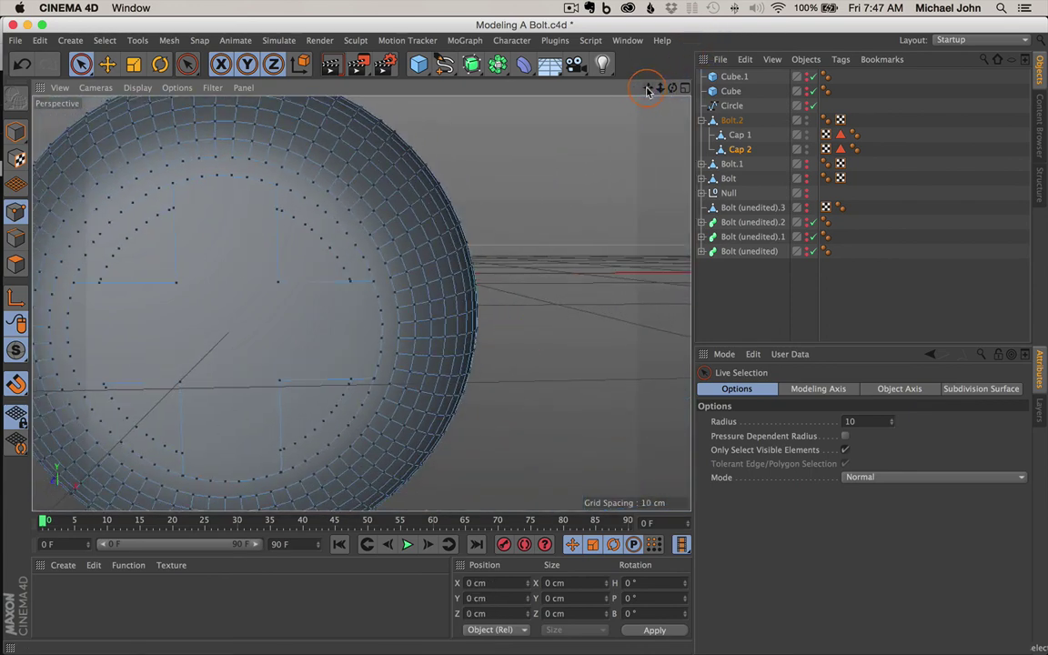
{"action": "scroll", "coordinate": [335, 285], "scroll_direction": "up", "scroll_amount": 10}
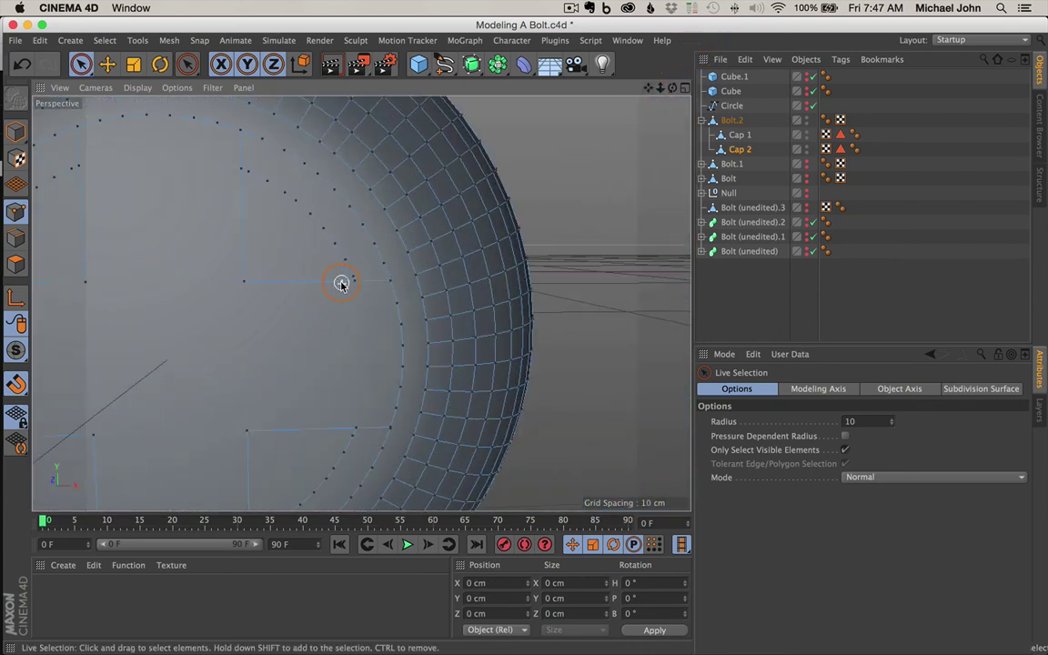
{"action": "scroll", "coordinate": [341, 284], "scroll_direction": "down", "scroll_amount": 10}
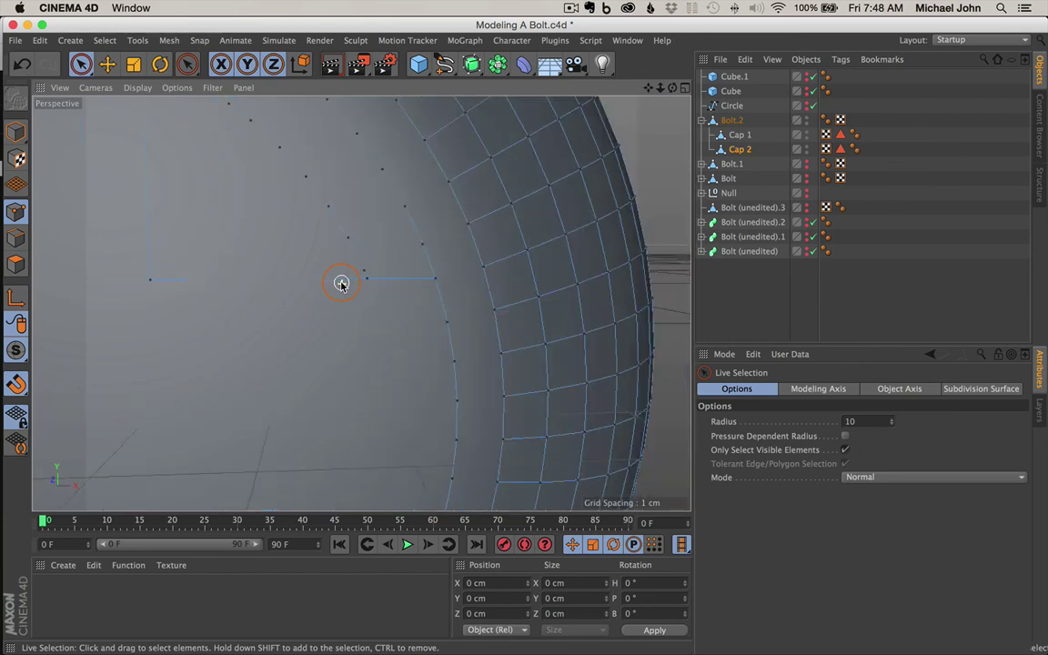
{"action": "left_click_drag", "start_coordinate": [649, 89], "coordinate": [620, 135]}
{"action": "scroll", "coordinate": [424, 312], "scroll_direction": "up", "scroll_amount": 5}
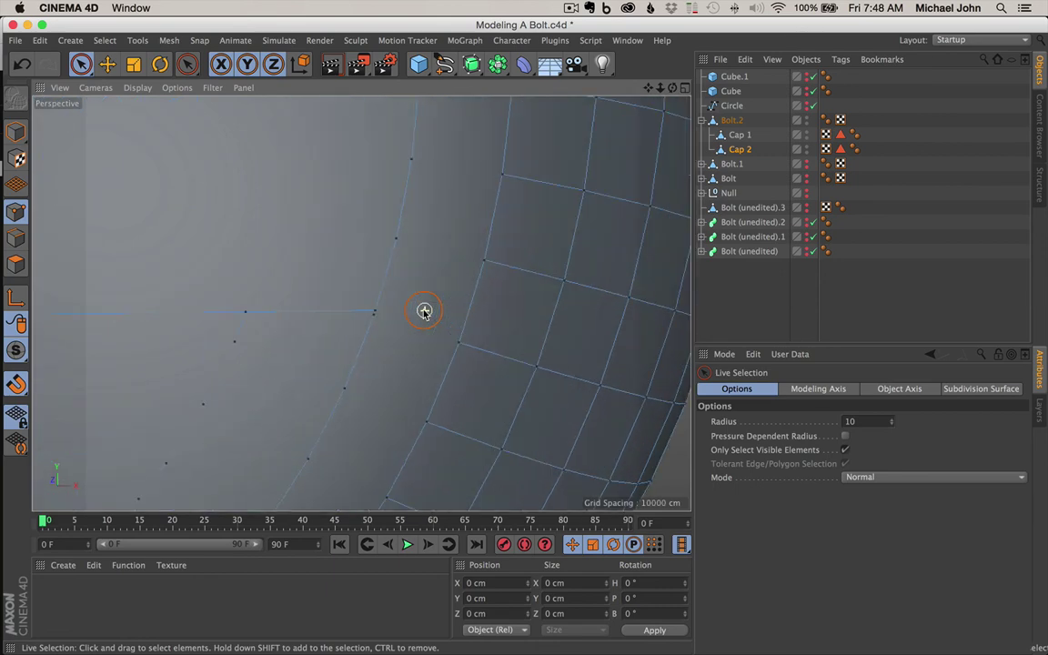
{"action": "left_click", "coordinate": [380, 321]}
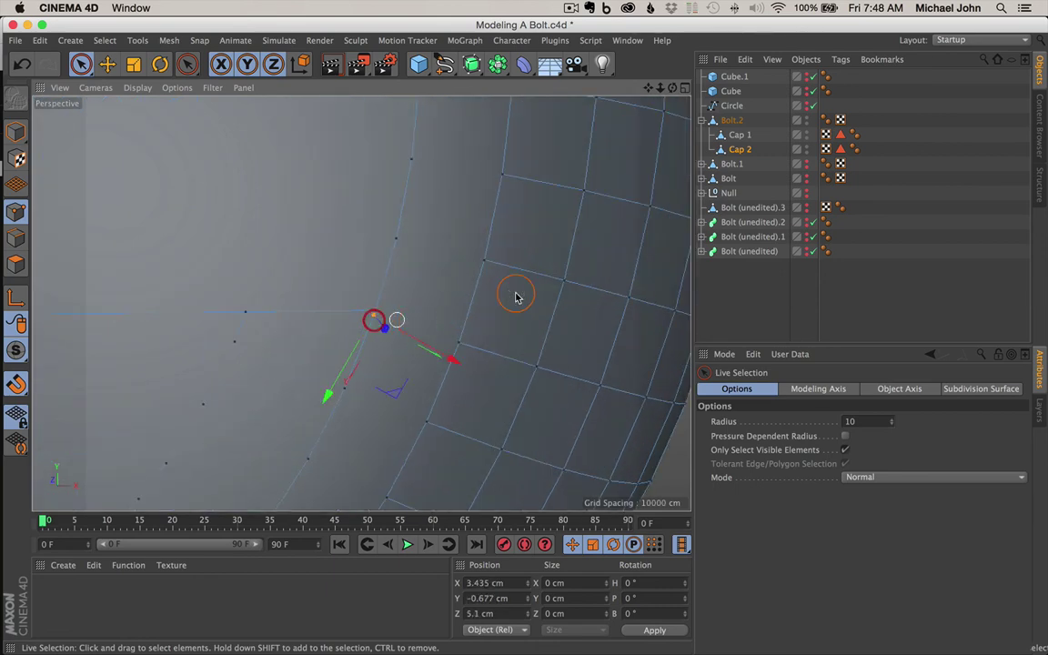
- Delete the stray point beside the right corner of the cross's lower arm
{"action": "scroll", "coordinate": [451, 286], "scroll_direction": "down", "scroll_amount": 6}
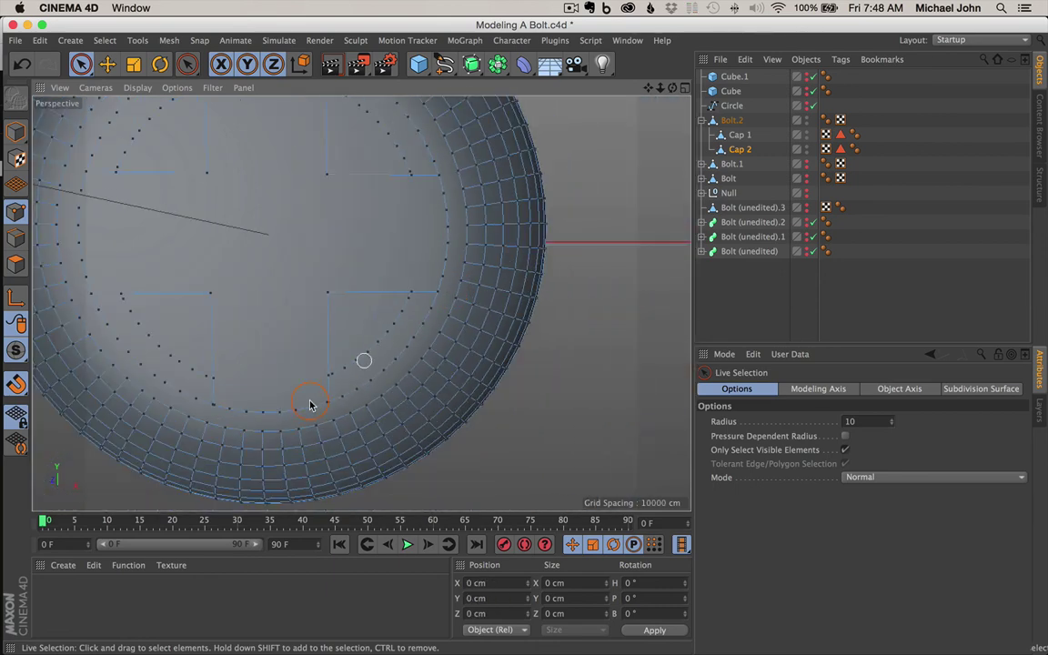
{"action": "scroll", "coordinate": [311, 411], "scroll_direction": "up", "scroll_amount": 5}
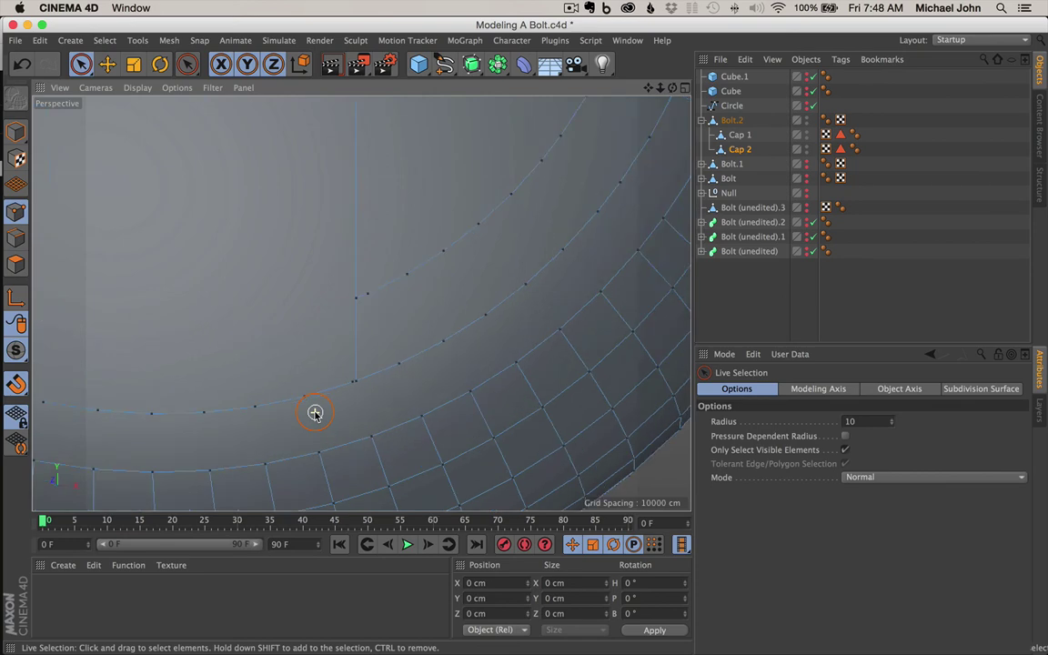
{"action": "left_click", "coordinate": [359, 377]}
{"action": "left_click", "coordinate": [438, 389]}
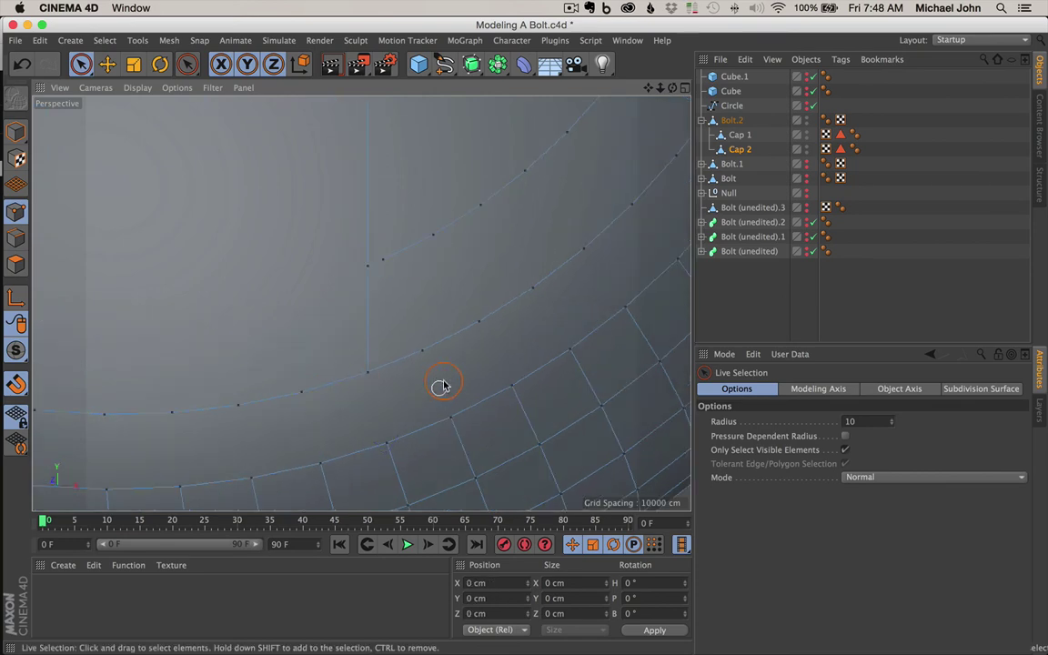
- Select the stray point beside the left corner of the cross's lower arm and delete it
{"action": "left_click_drag", "start_coordinate": [661, 88], "coordinate": [573, 133]}
{"action": "left_click", "coordinate": [179, 340]}
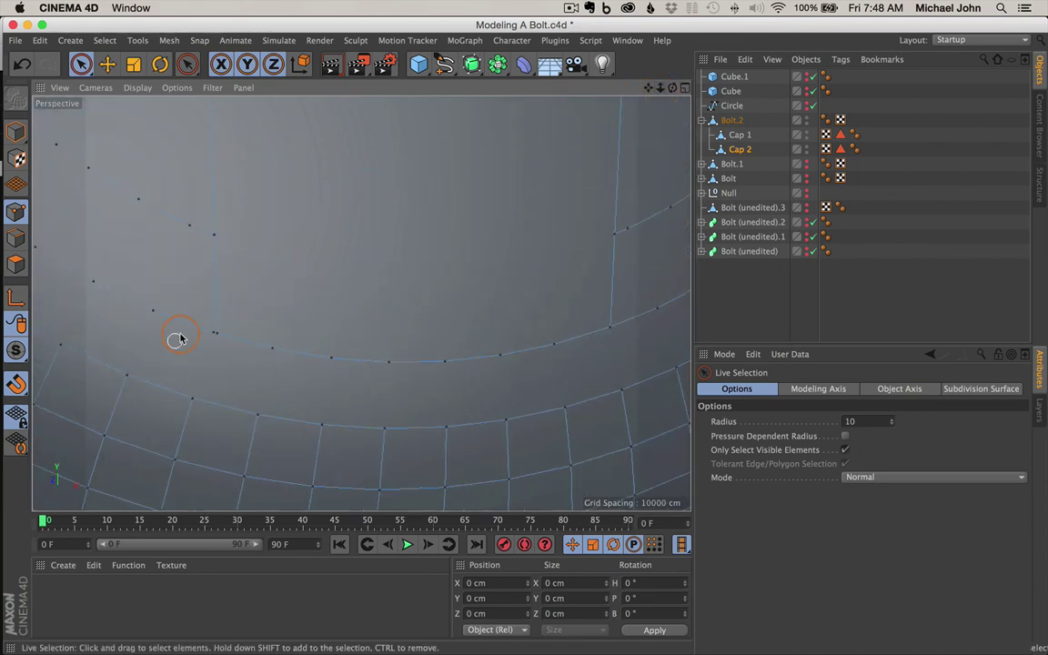
{"action": "left_click", "coordinate": [207, 334]}
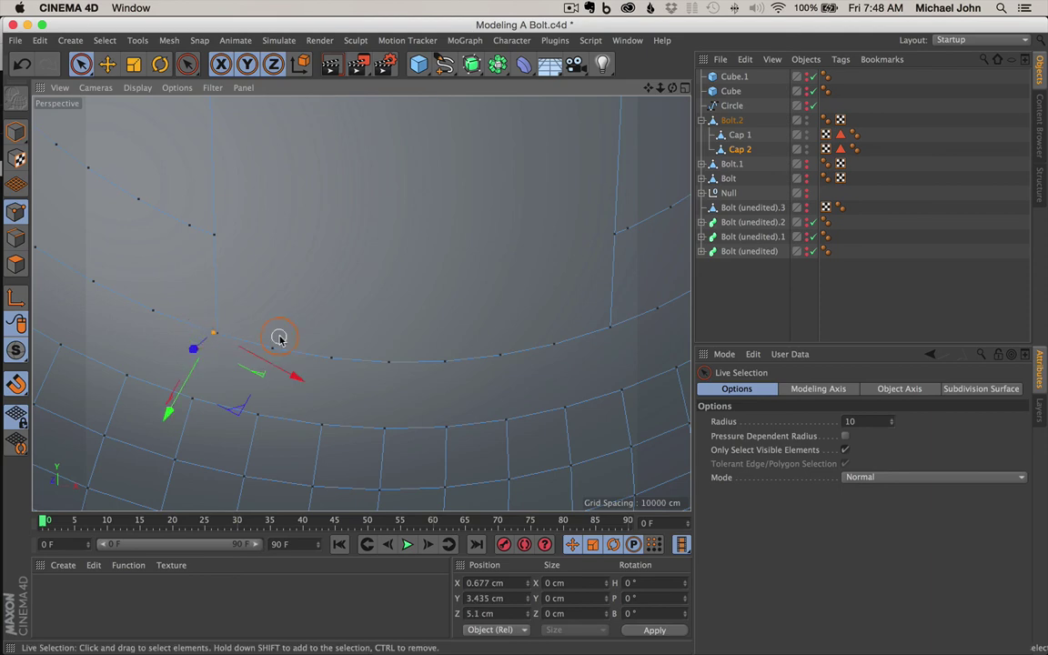
{"action": "left_click", "coordinate": [413, 251]}
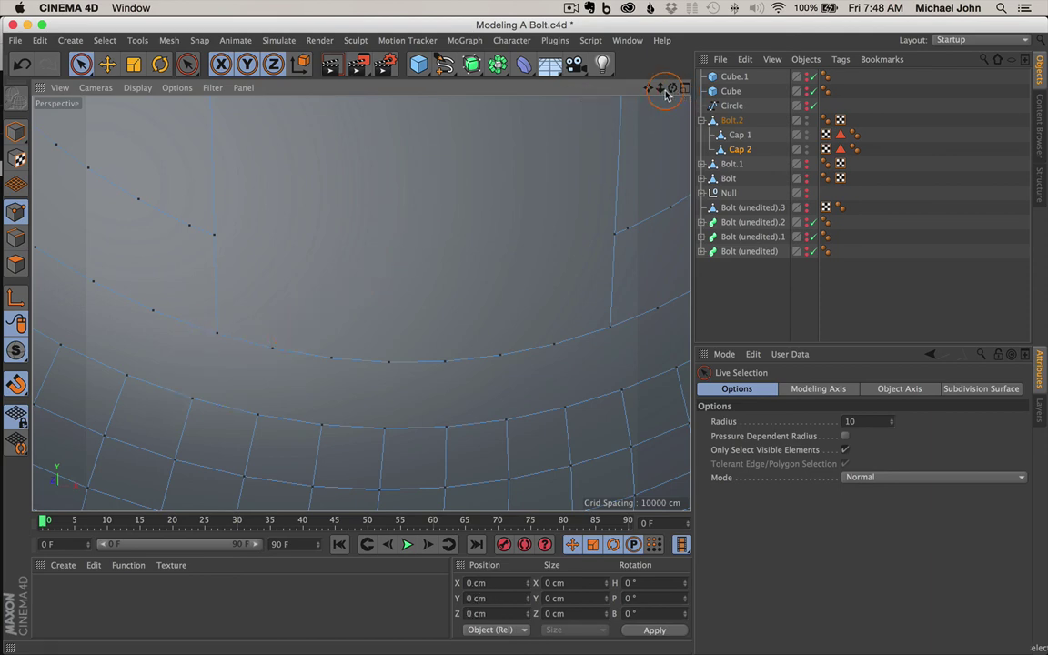
- Check the remaining corners of the cross for stray points and return to polygon mode
{"action": "left_click_drag", "start_coordinate": [658, 89], "coordinate": [526, 336]}
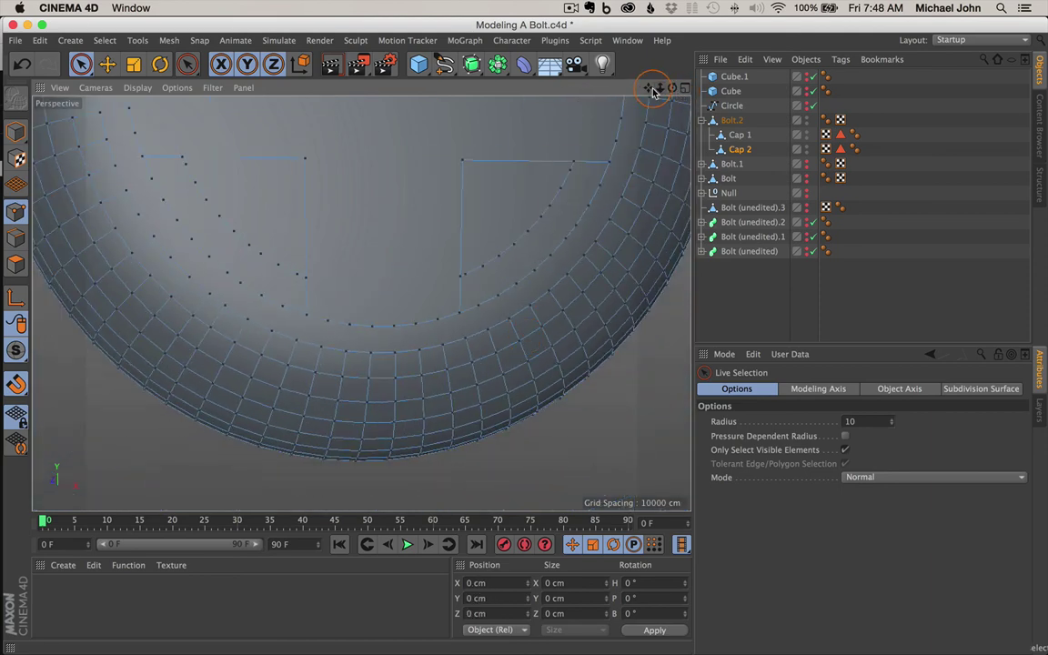
{"action": "left_click_drag", "start_coordinate": [659, 90], "coordinate": [526, 335]}
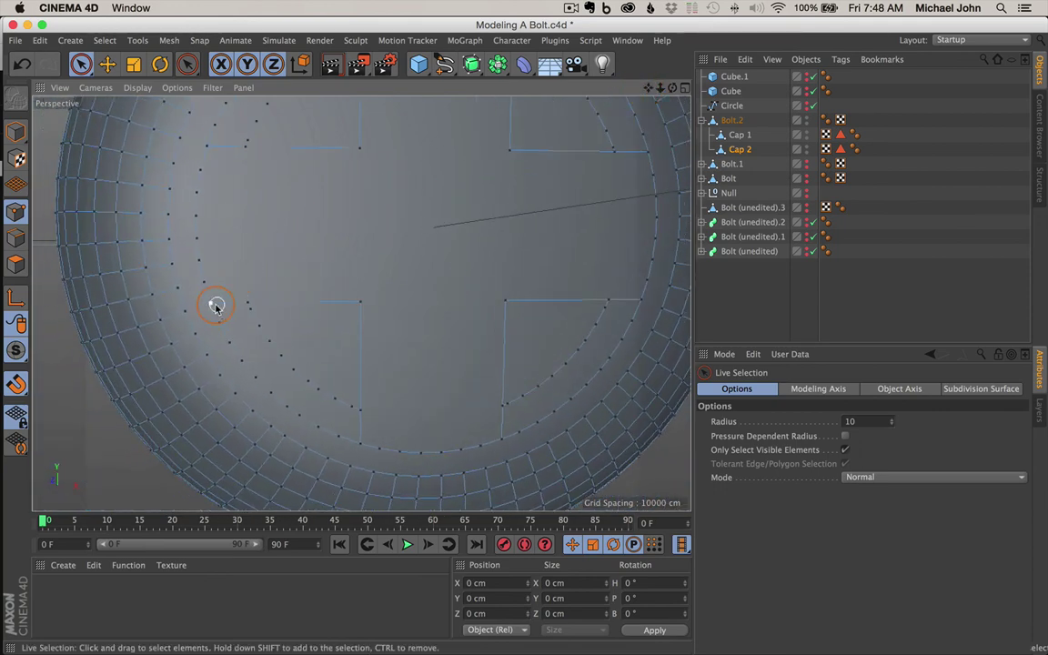
{"action": "scroll", "coordinate": [216, 306], "scroll_direction": "up", "scroll_amount": 6}
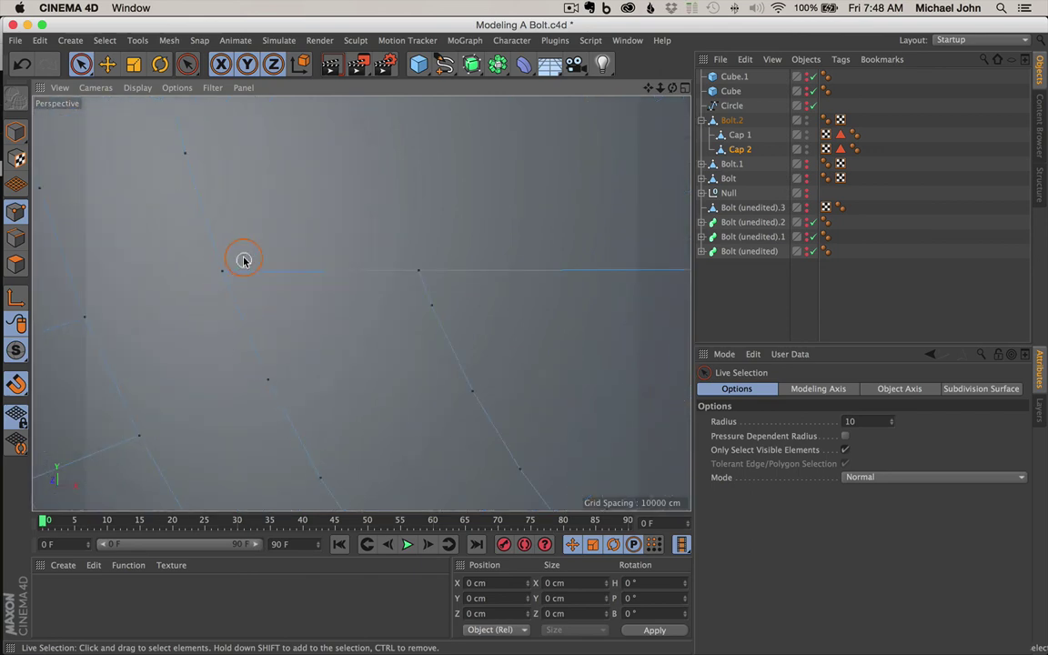
{"action": "scroll", "coordinate": [246, 238], "scroll_direction": "down", "scroll_amount": 6}
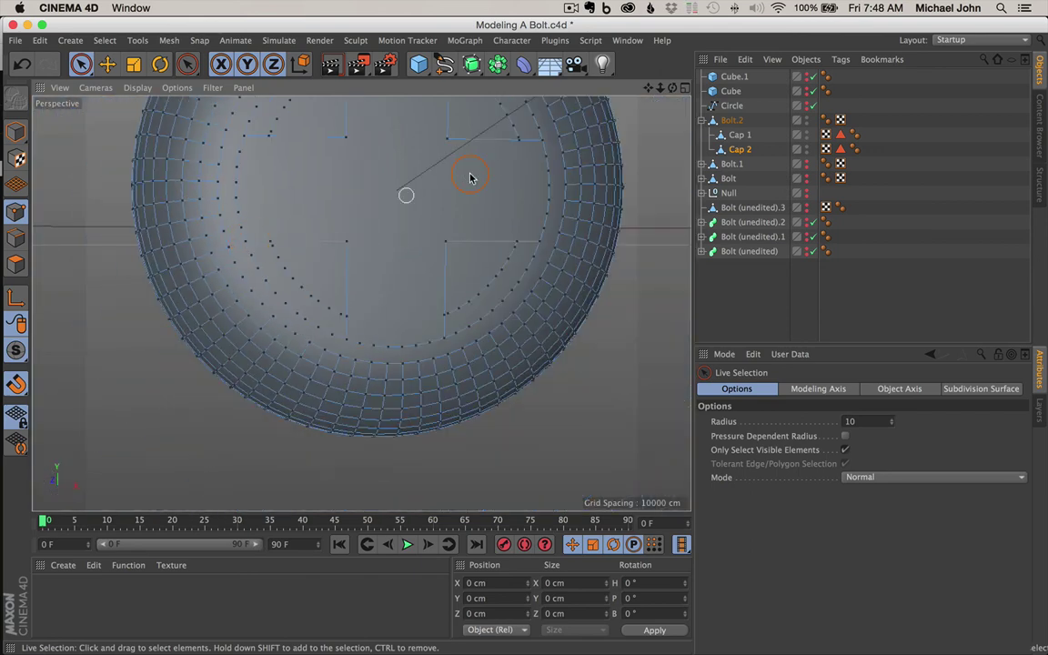
{"action": "left_click_drag", "start_coordinate": [653, 91], "coordinate": [557, 173]}
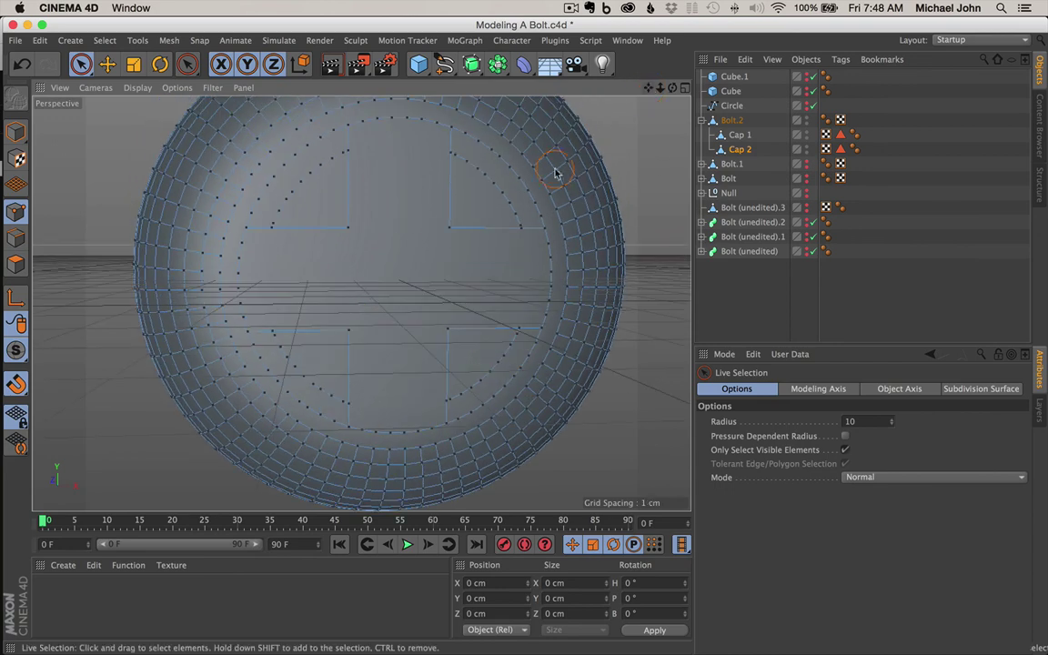
{"action": "scroll", "coordinate": [429, 178], "scroll_direction": "up", "scroll_amount": 2}
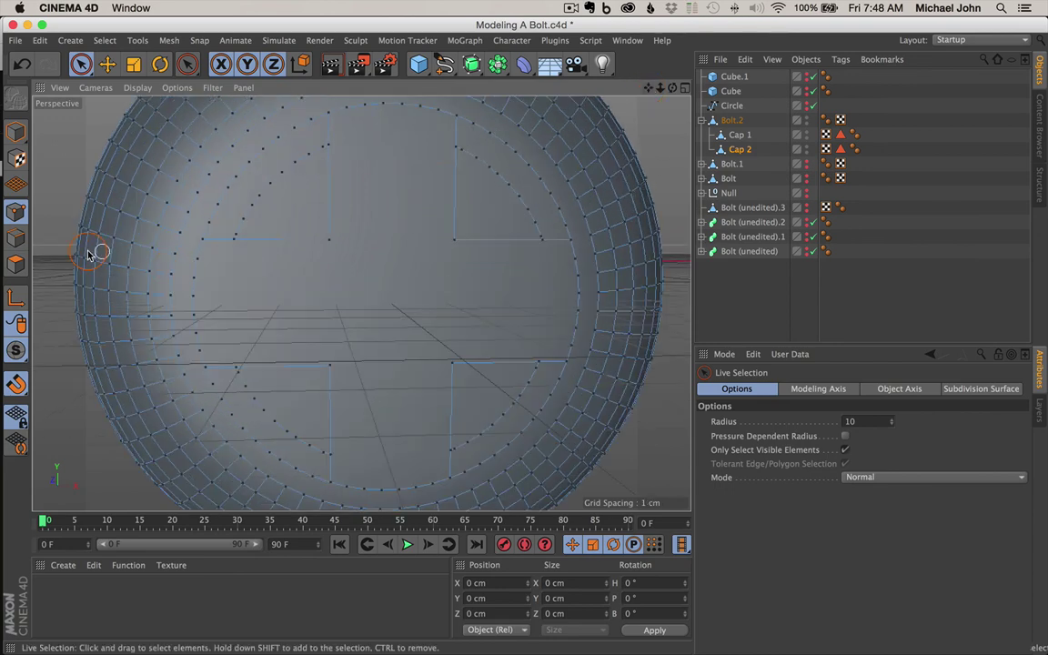
{"action": "left_click", "coordinate": [15, 263]}
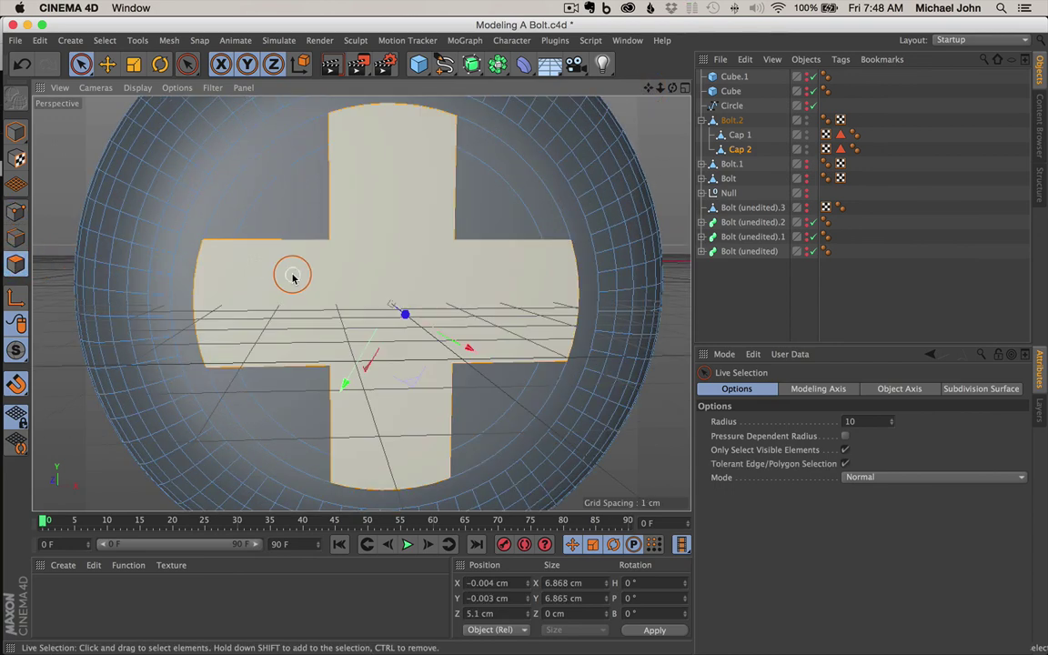
- Inset the cross polygon on the bolt head with Extrude Inner at an offset of 0.125 cm
{"action": "left_click_drag", "start_coordinate": [362, 197], "coordinate": [409, 222], "text": "alt"}
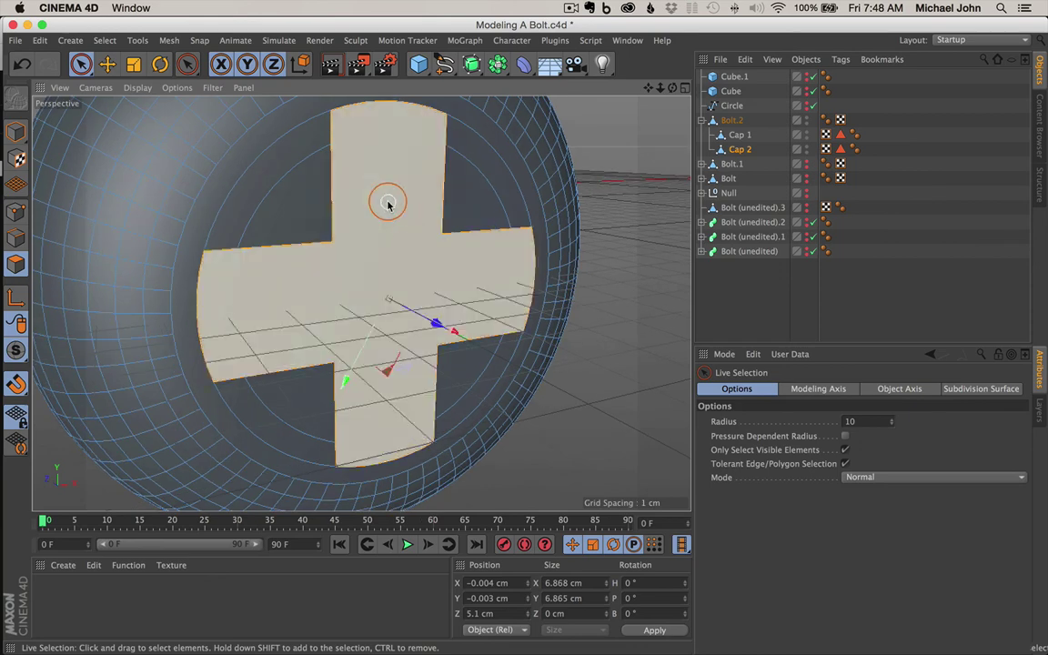
{"action": "right_click", "coordinate": [388, 204]}
{"action": "left_click", "coordinate": [418, 331]}
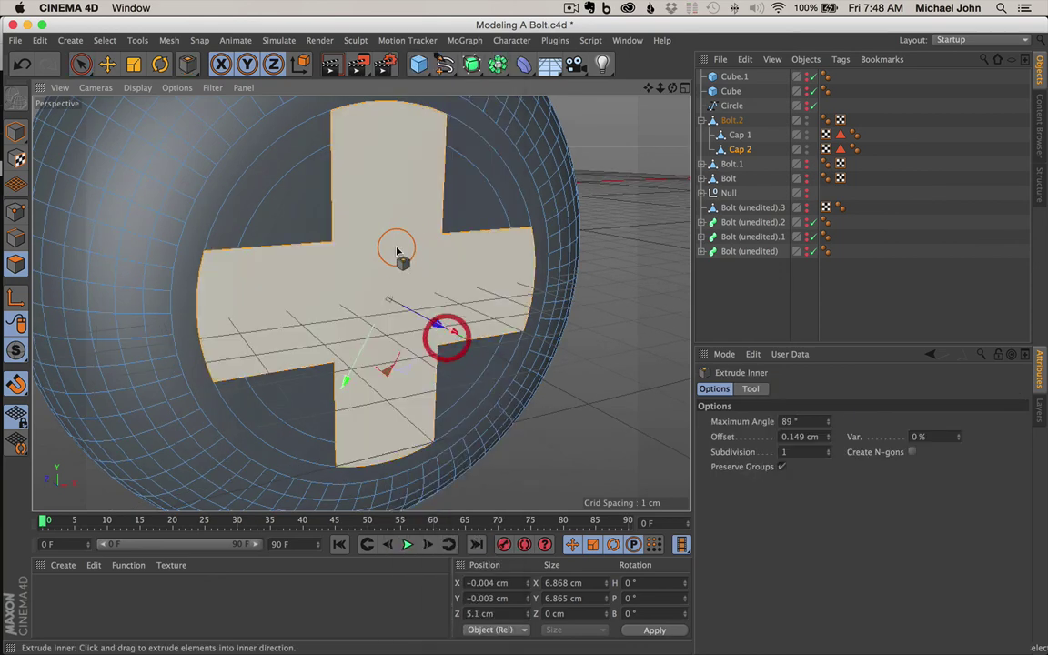
{"action": "left_click_drag", "start_coordinate": [406, 239], "coordinate": [525, 336]}
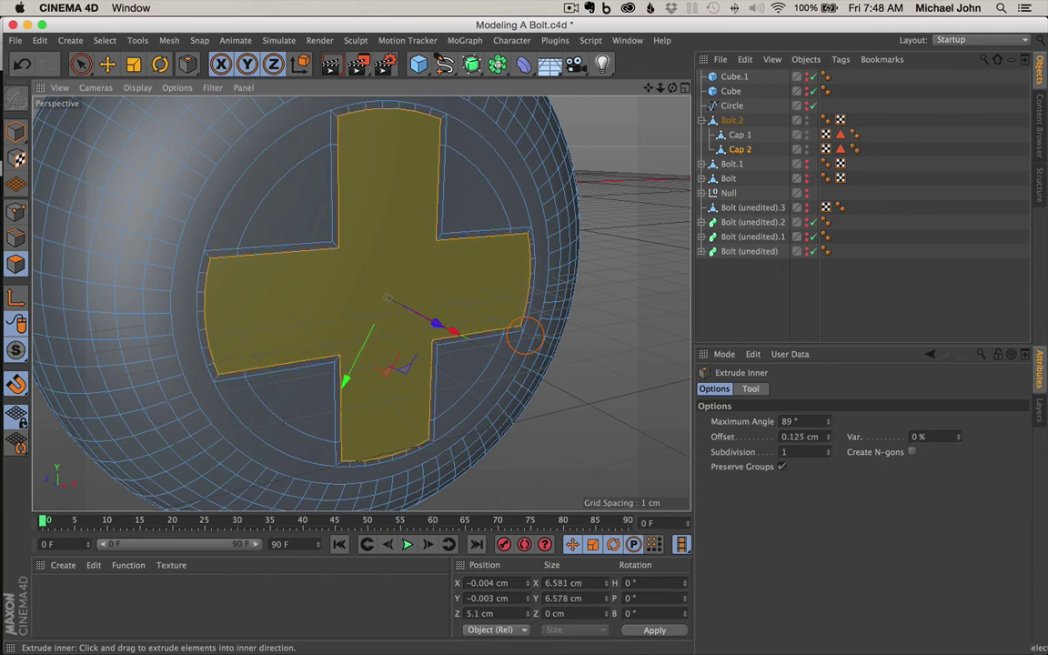
{"action": "left_click_drag", "start_coordinate": [631, 332], "coordinate": [438, 227], "text": "alt"}
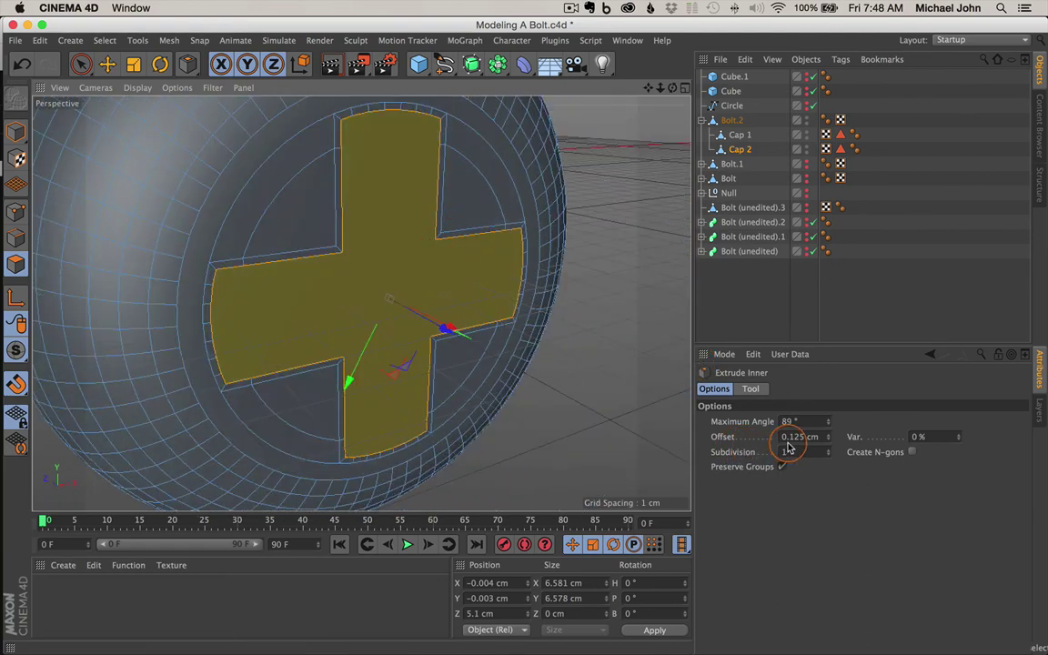
{"action": "left_click", "coordinate": [439, 169]}
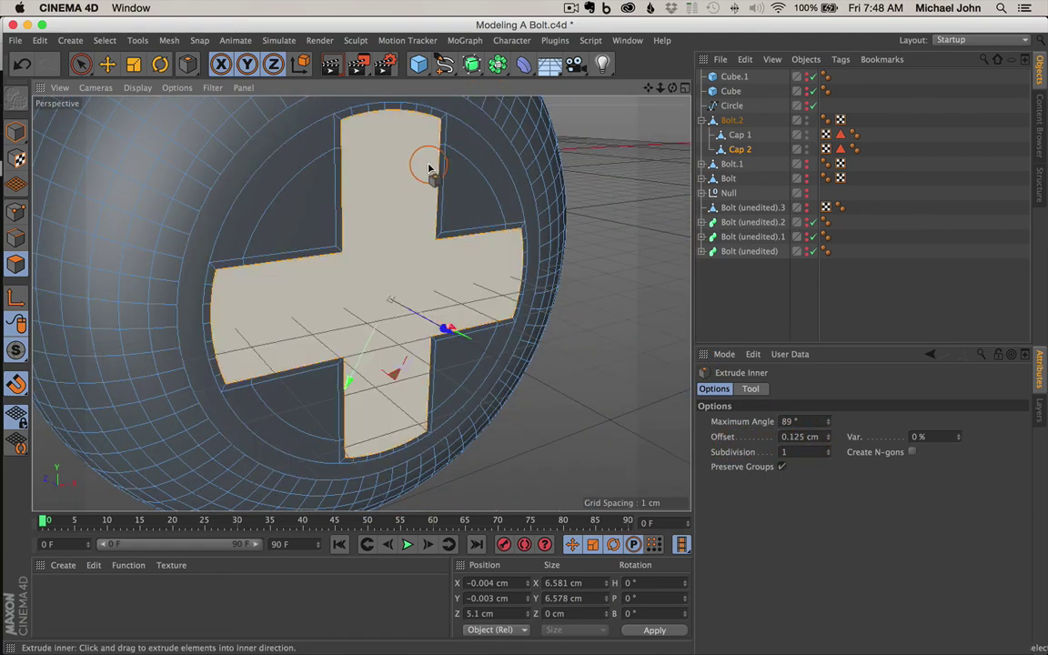
- Extrude the inset cross polygon into the bolt head with an offset of -3.5 cm
{"action": "left_click_drag", "start_coordinate": [430, 167], "coordinate": [401, 173], "text": "alt"}
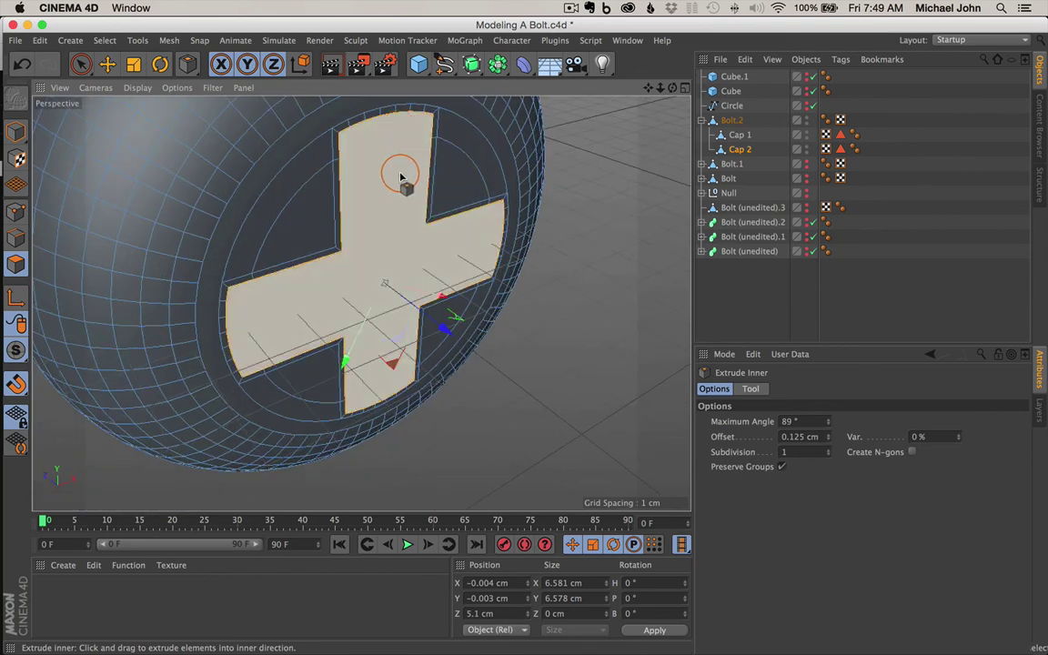
{"action": "right_click", "coordinate": [396, 157]}
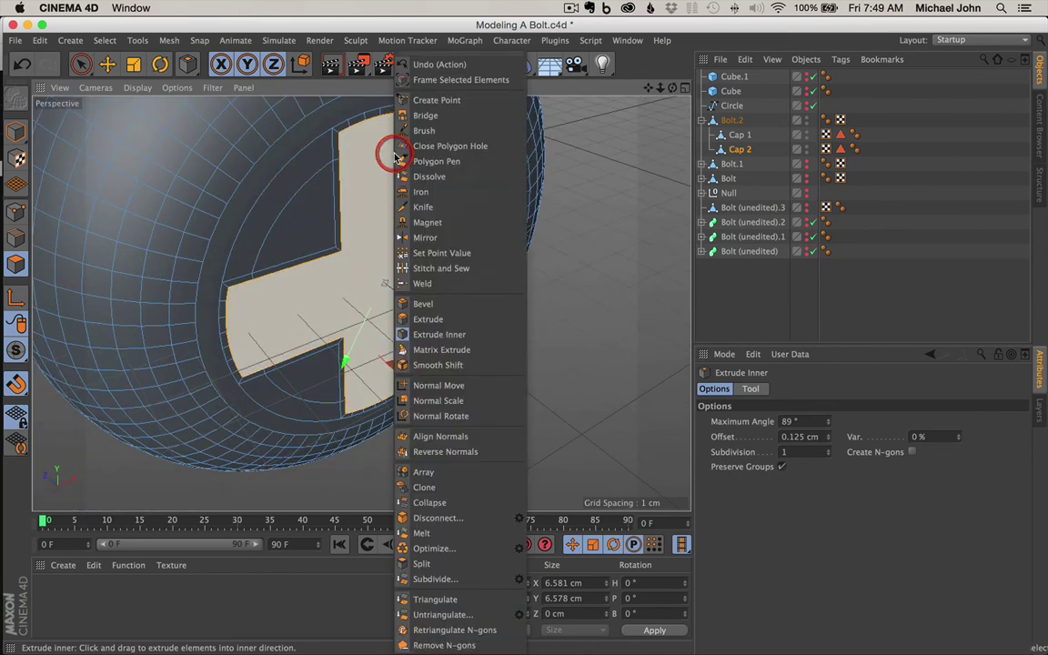
{"action": "left_click", "coordinate": [430, 319]}
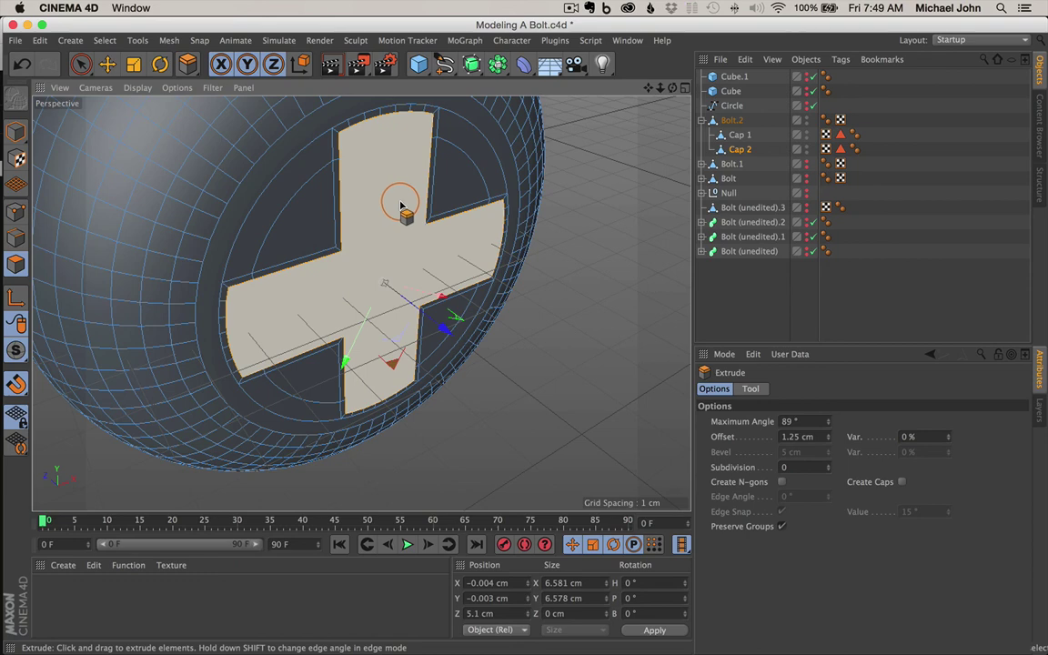
{"action": "left_click_drag", "start_coordinate": [400, 202], "coordinate": [524, 337]}
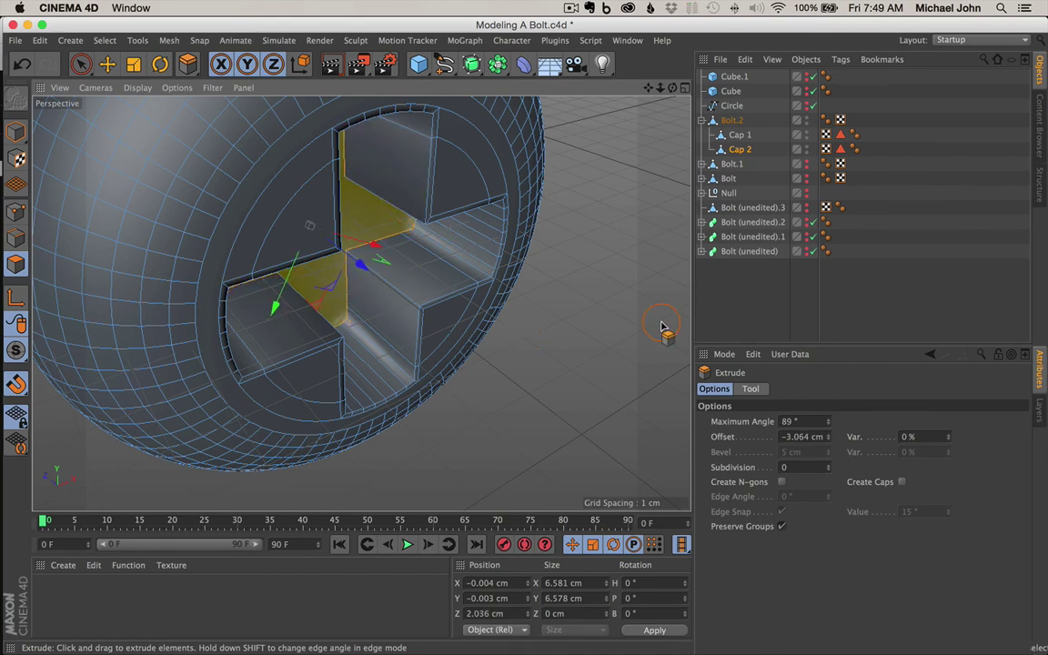
{"action": "left_click", "coordinate": [805, 436]}
{"action": "left_click_drag", "start_coordinate": [805, 437], "coordinate": [794, 436]}
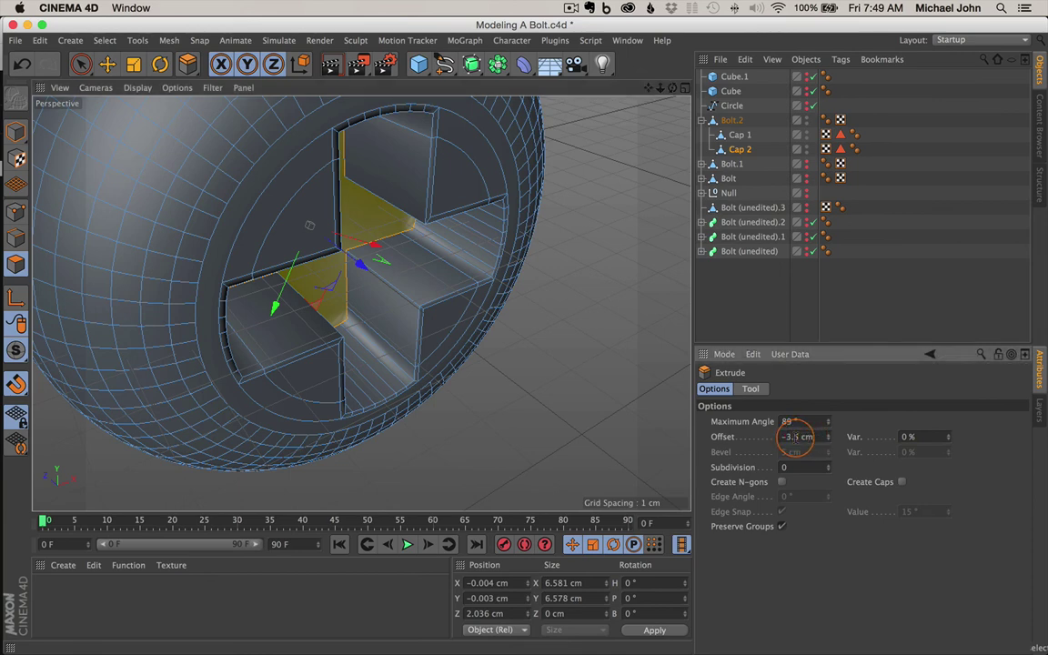
{"action": "key", "text": "Return"}
- Switch to Live Selection and deselect the polygon forming the floor of the cross recess
{"action": "left_click_drag", "start_coordinate": [474, 165], "coordinate": [436, 110], "text": "alt"}
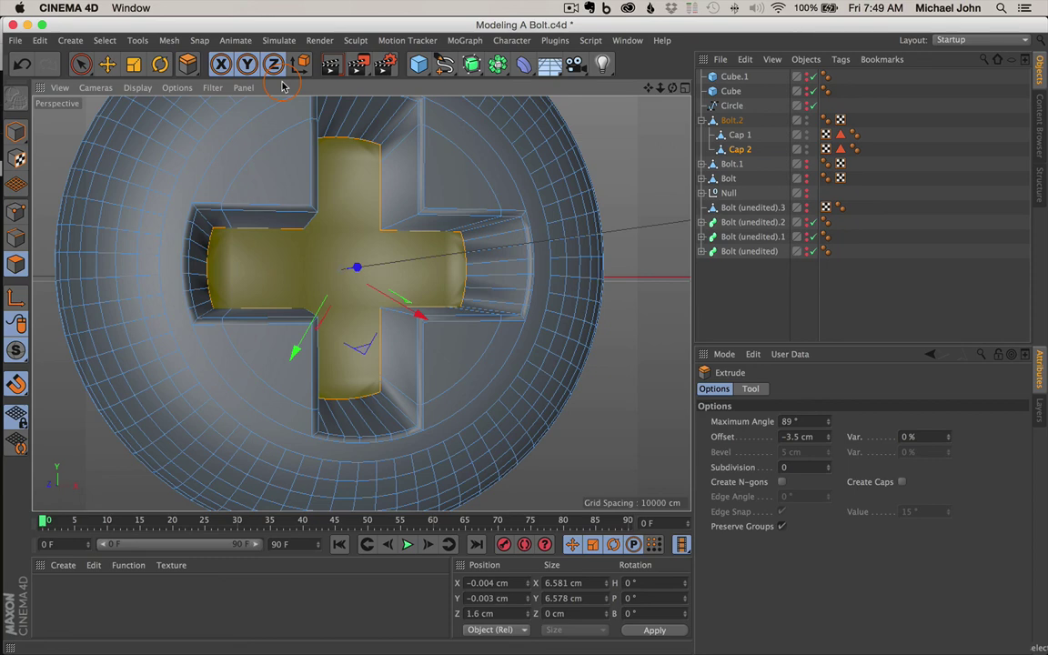
{"action": "left_click", "coordinate": [82, 65]}
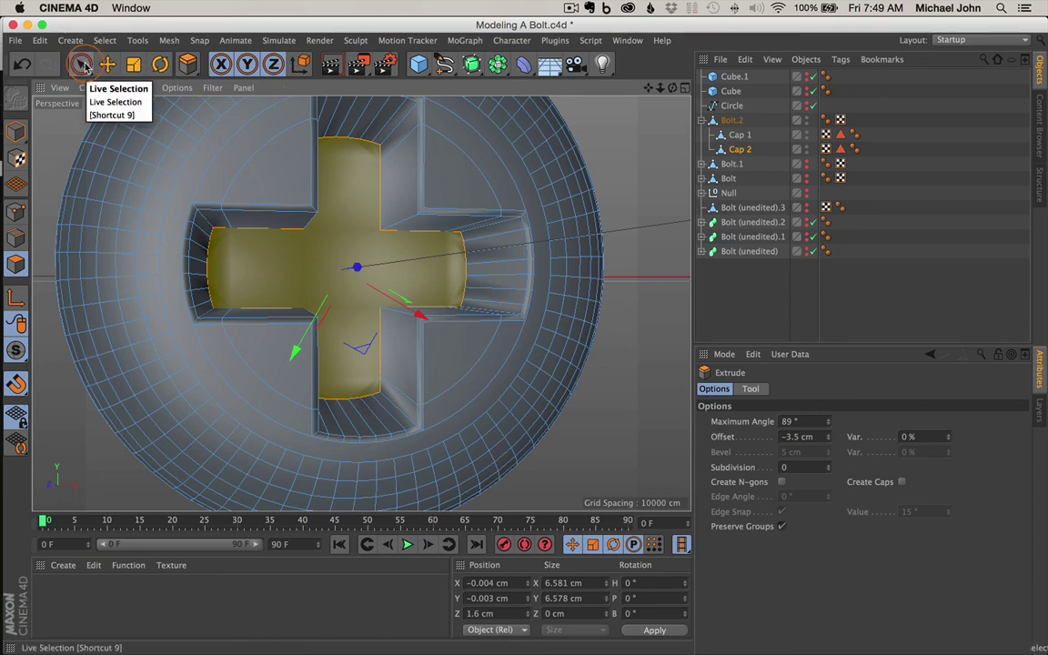
{"action": "left_click", "coordinate": [82, 65]}
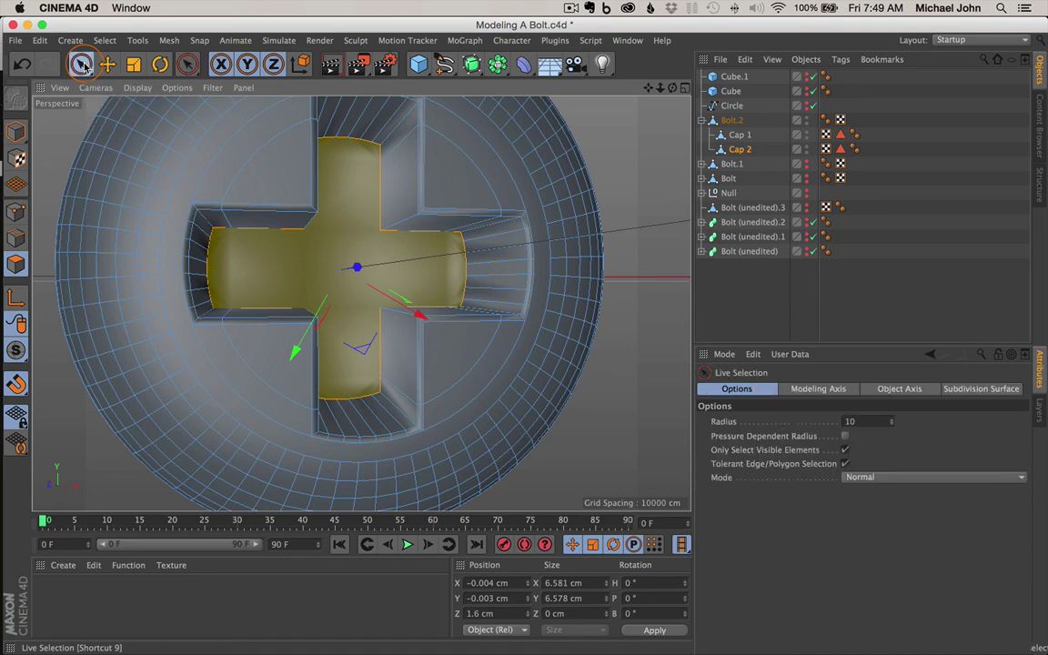
{"action": "left_click", "coordinate": [561, 121]}
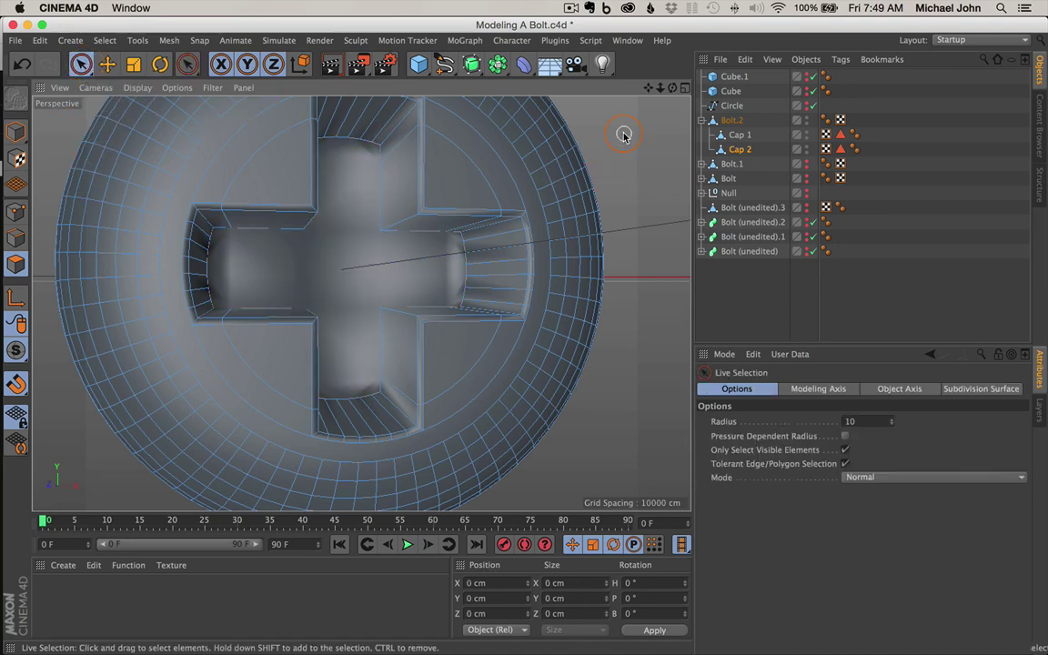
- Switch to edge mode and select the edge loop around the upper rim of the cross recess with Loop Selection
{"action": "mouse_move", "coordinate": [410, 228]}
{"action": "left_mouse_down", "text": "alt"}
{"action": "mouse_move", "coordinate": [435, 215]}
{"action": "mouse_move", "coordinate": [428, 225]}
{"action": "left_mouse_up", "text": "alt"}
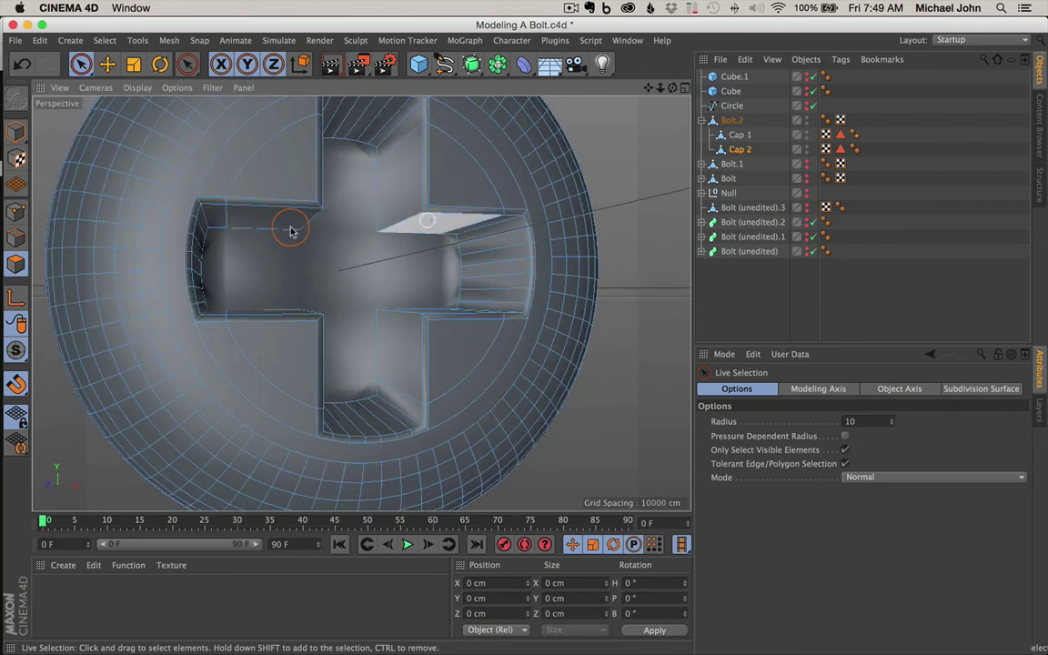
{"action": "left_click", "coordinate": [16, 238]}
{"action": "left_click_drag", "start_coordinate": [458, 168], "coordinate": [456, 271], "text": "alt"}
{"action": "scroll", "coordinate": [455, 318], "scroll_direction": "up", "scroll_amount": 5}
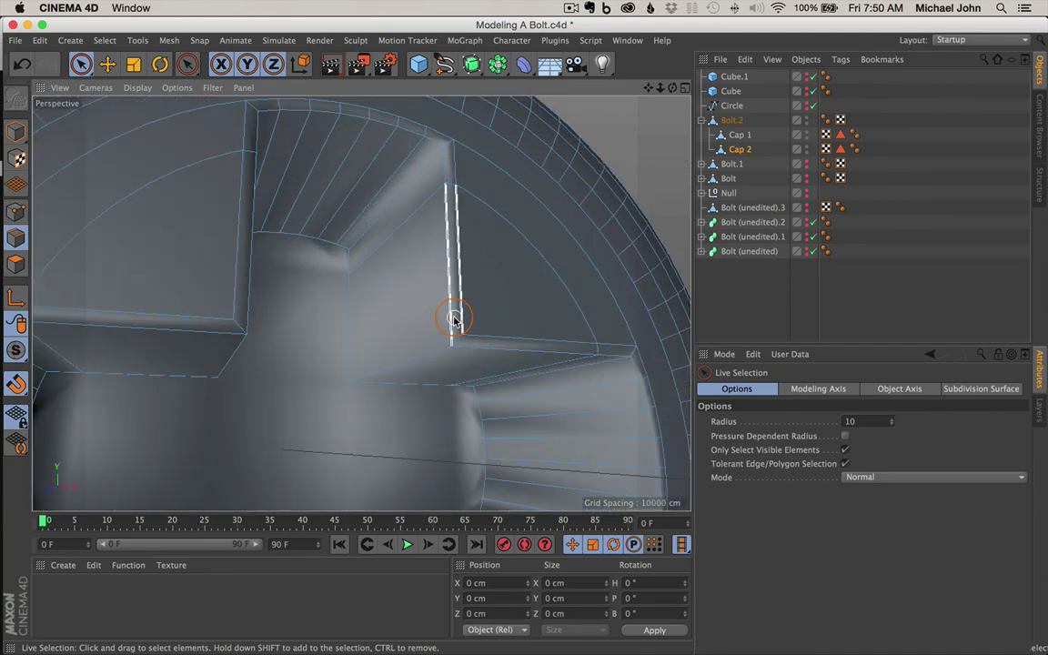
{"action": "key", "text": "u"}
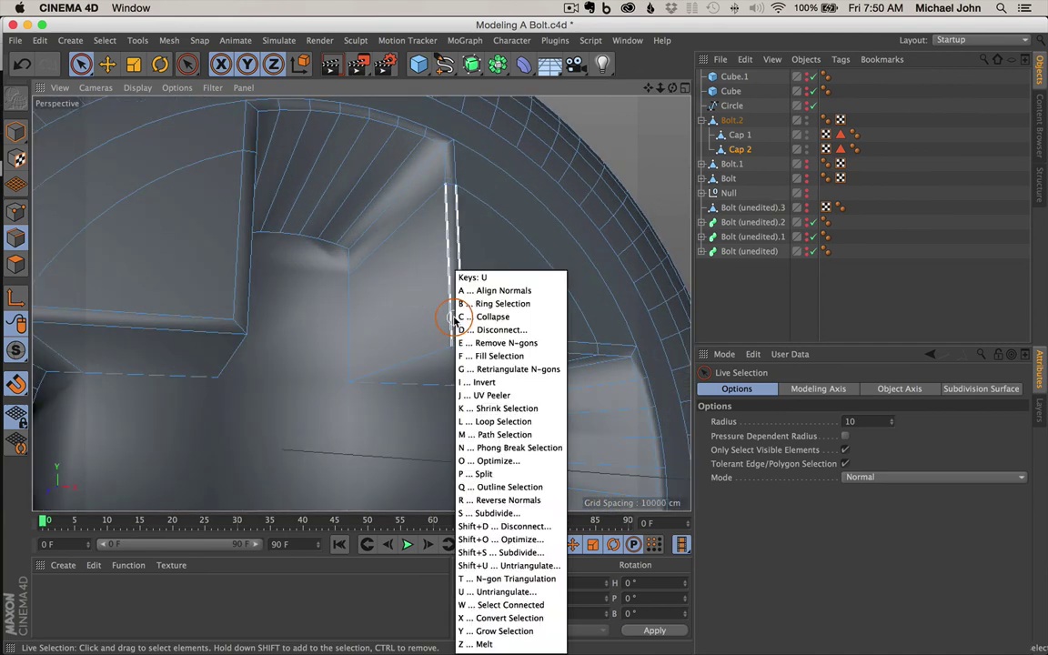
{"action": "key", "text": "l"}
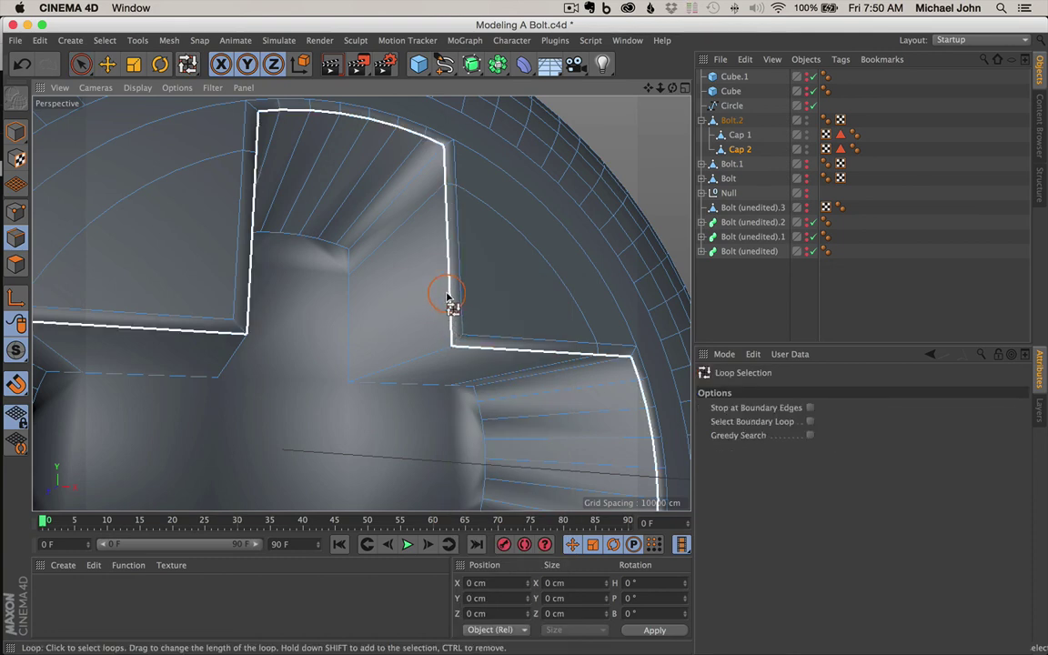
{"action": "left_click", "coordinate": [450, 294]}
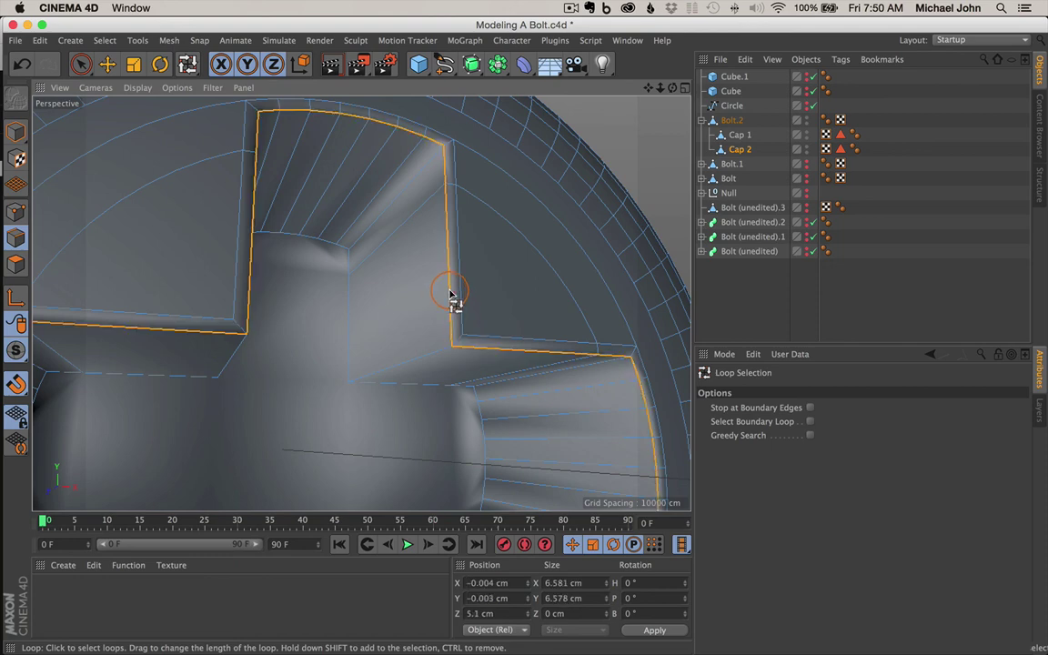
- Add the edge loop around the floor of the cross recess to the rim selection
{"action": "scroll", "coordinate": [473, 305], "scroll_direction": "down", "scroll_amount": 5}
{"action": "scroll", "coordinate": [480, 332], "scroll_direction": "up", "scroll_amount": 2}
{"action": "scroll", "coordinate": [479, 332], "scroll_direction": "up", "scroll_amount": 5}
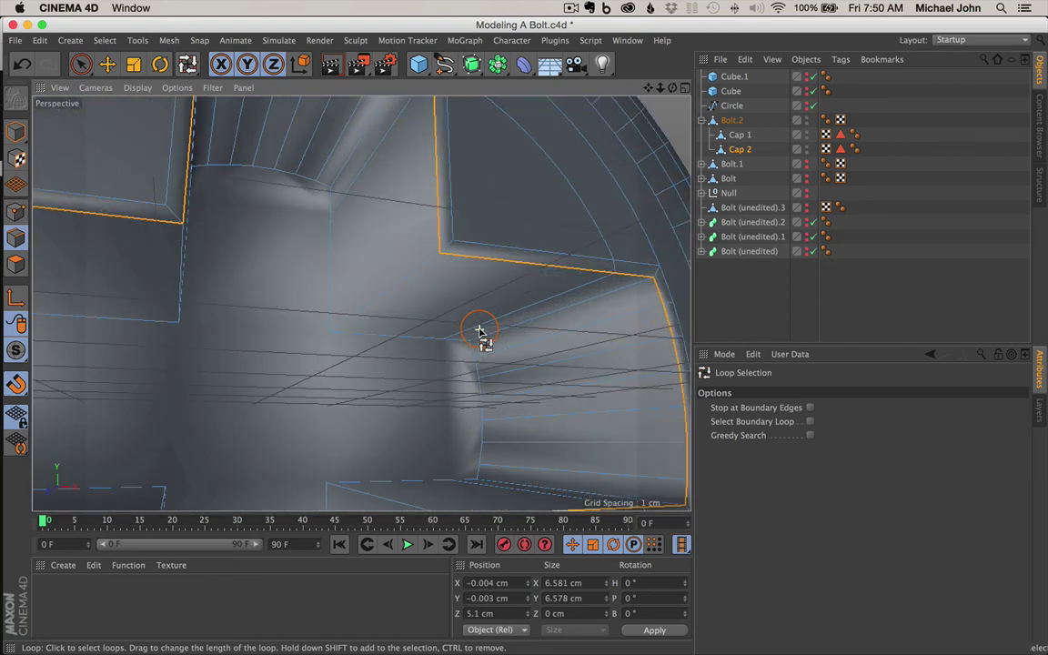
{"action": "left_click", "coordinate": [327, 306]}
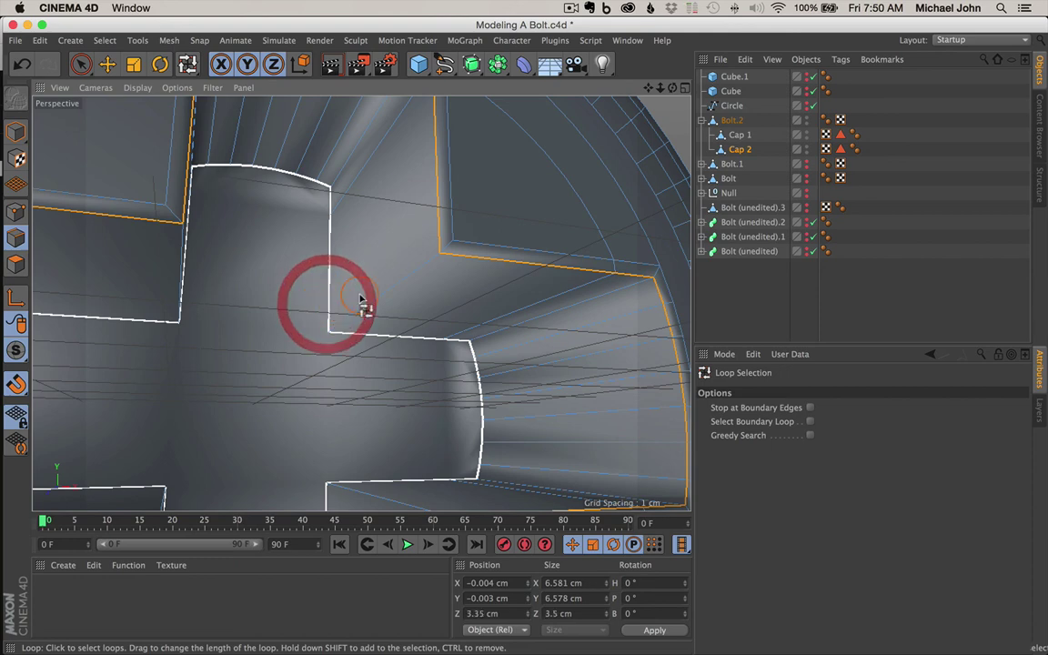
{"action": "scroll", "coordinate": [373, 302], "scroll_direction": "down", "scroll_amount": 3}
{"action": "left_click", "coordinate": [298, 282], "text": "shift"}
{"action": "left_click_drag", "start_coordinate": [299, 282], "coordinate": [345, 247], "text": "alt"}
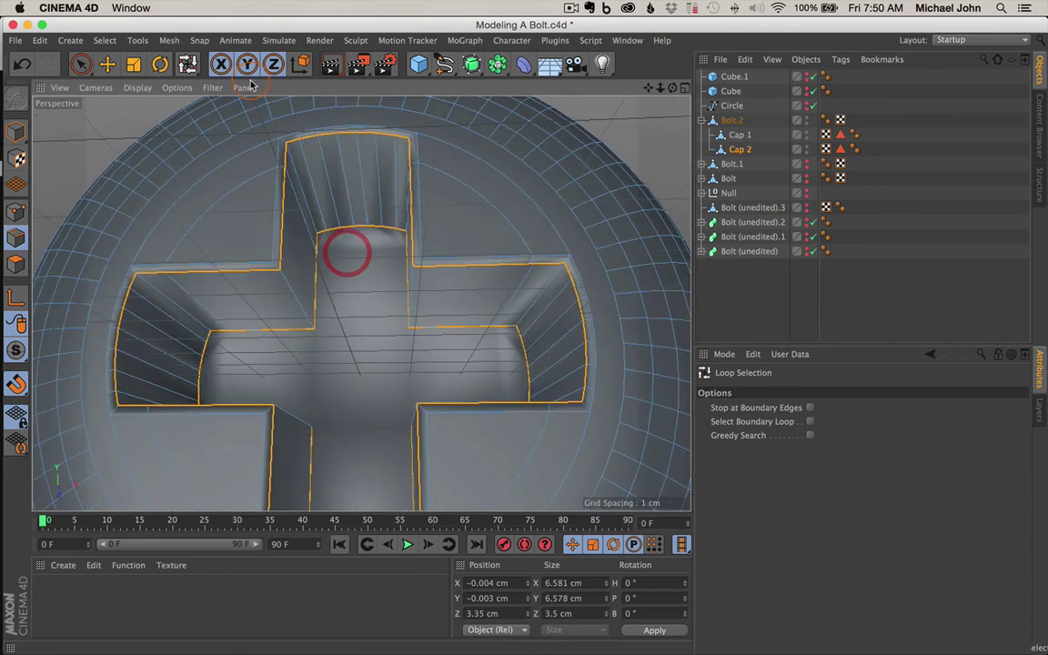
- Use Live Selection to add the depth edges at the cross recess's four inner corners to the selection
{"action": "left_click", "coordinate": [81, 63]}
{"action": "left_click", "coordinate": [81, 64]}
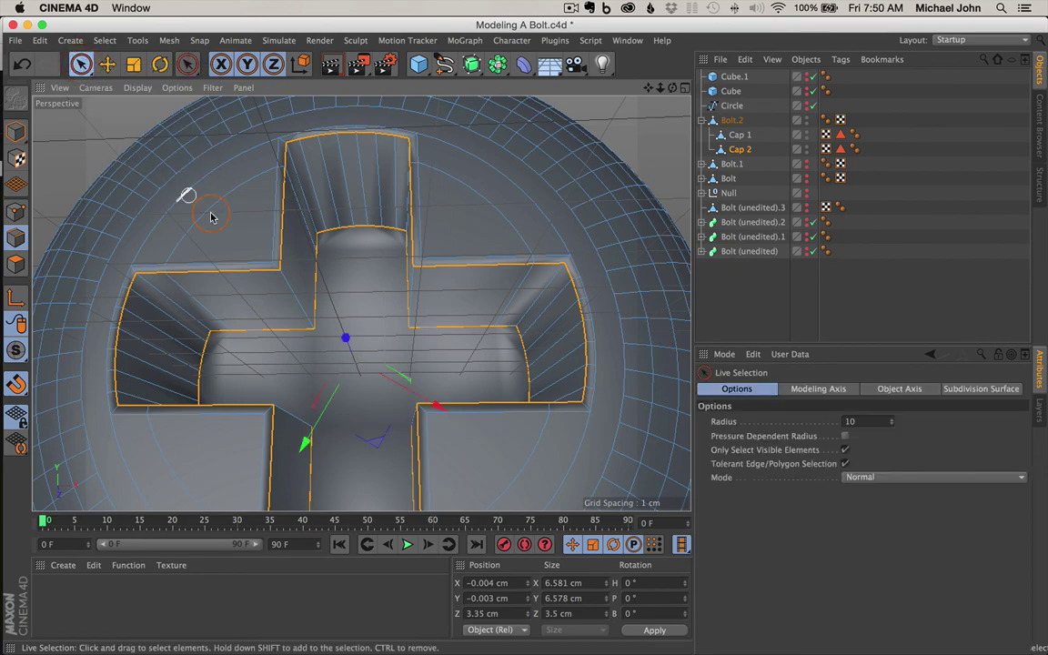
{"action": "left_click", "coordinate": [278, 267], "text": "shift"}
{"action": "left_click_drag", "start_coordinate": [350, 299], "coordinate": [438, 308], "text": "alt"}
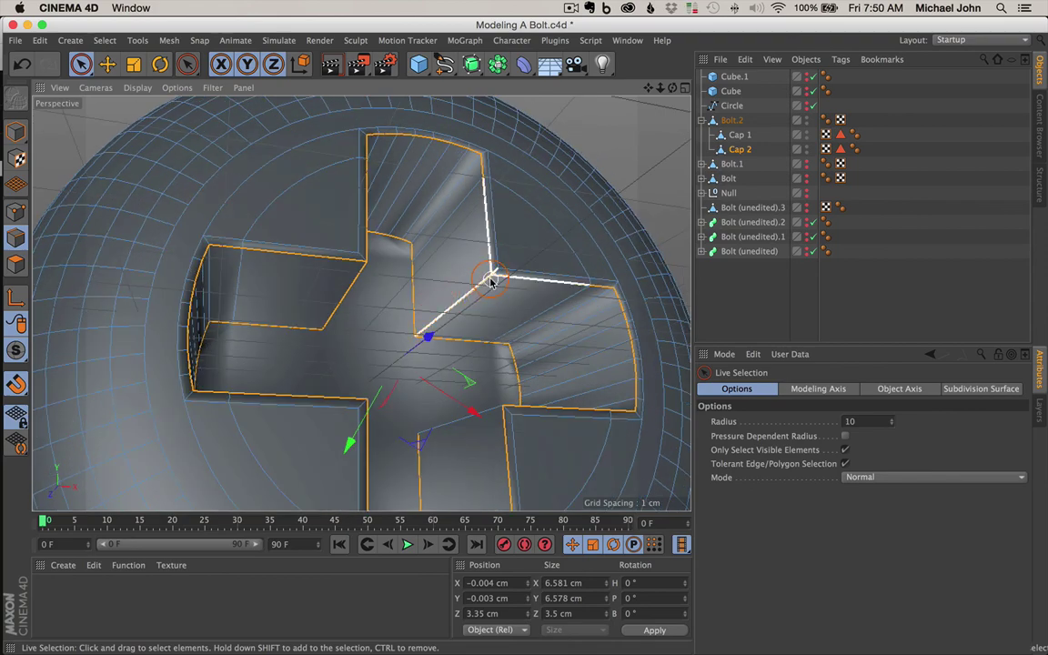
{"action": "left_click_drag", "start_coordinate": [494, 252], "coordinate": [424, 328], "text": "alt"}
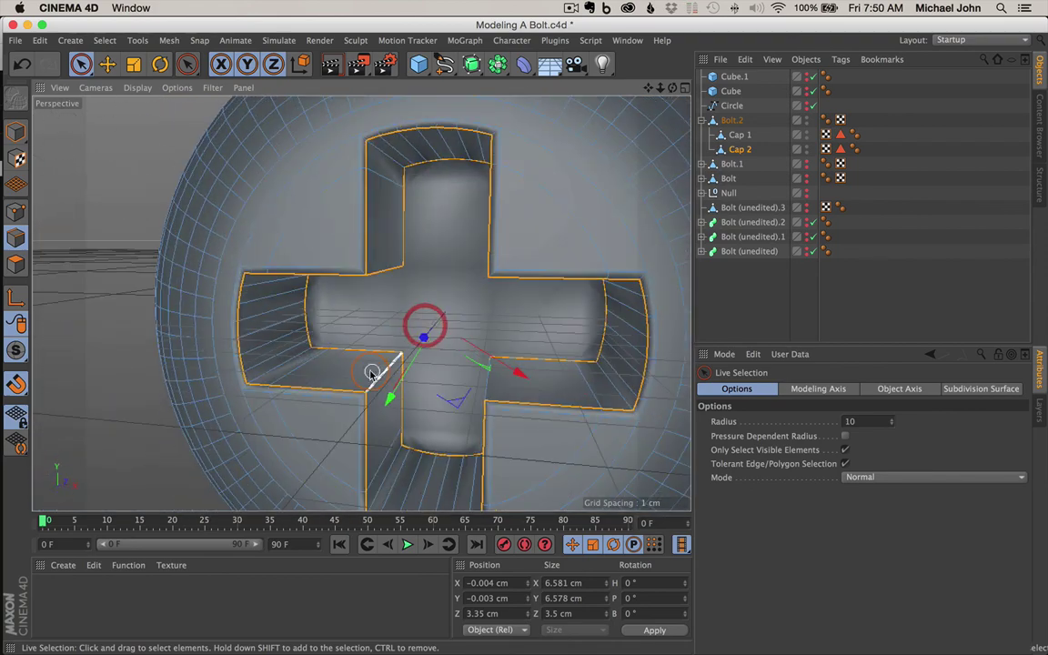
{"action": "left_click_drag", "start_coordinate": [491, 417], "coordinate": [565, 417], "text": "alt"}
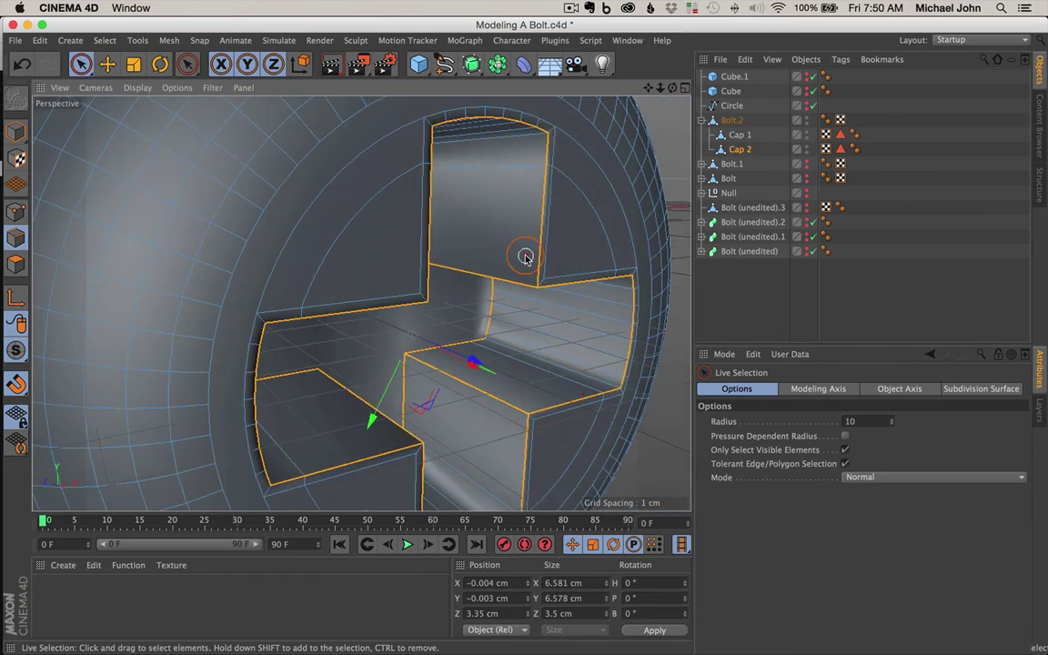
- Examine the selected rim, floor and depth edges in all four arms of the cross recess for completeness
{"action": "left_click_drag", "start_coordinate": [527, 257], "coordinate": [526, 212], "text": "alt"}
{"action": "scroll", "coordinate": [570, 292], "scroll_direction": "up", "scroll_amount": 5}
{"action": "mouse_move", "coordinate": [587, 306]}
{"action": "left_mouse_down", "text": "alt"}
{"action": "mouse_move", "coordinate": [587, 284]}
{"action": "mouse_move", "coordinate": [556, 271]}
{"action": "mouse_move", "coordinate": [561, 288]}
{"action": "left_mouse_up", "text": "alt"}
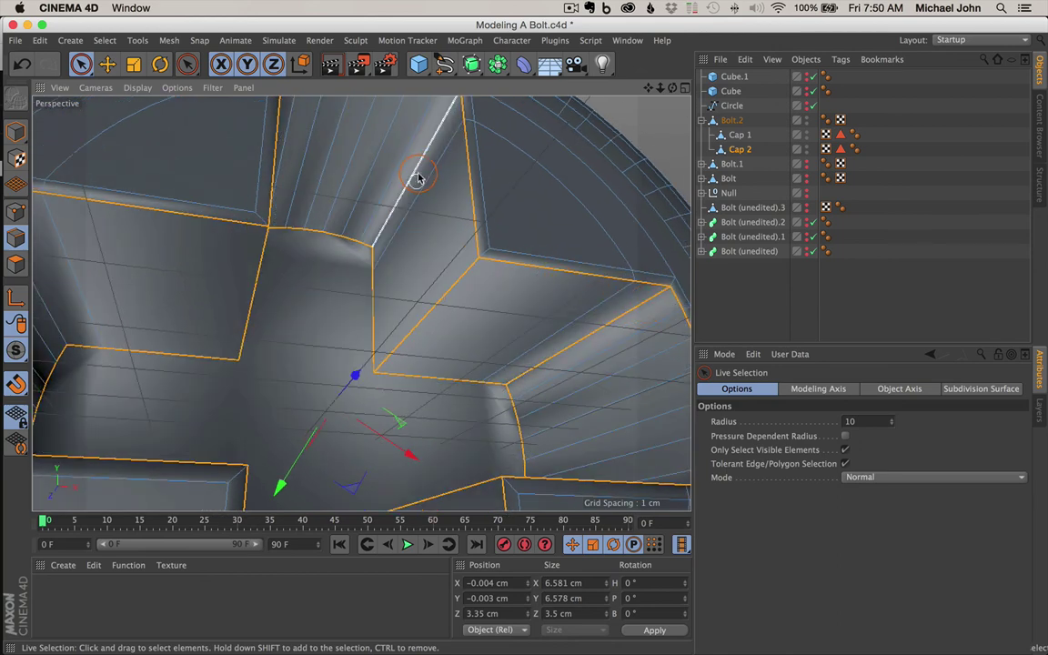
{"action": "left_click_drag", "start_coordinate": [421, 161], "coordinate": [265, 214], "text": "alt"}
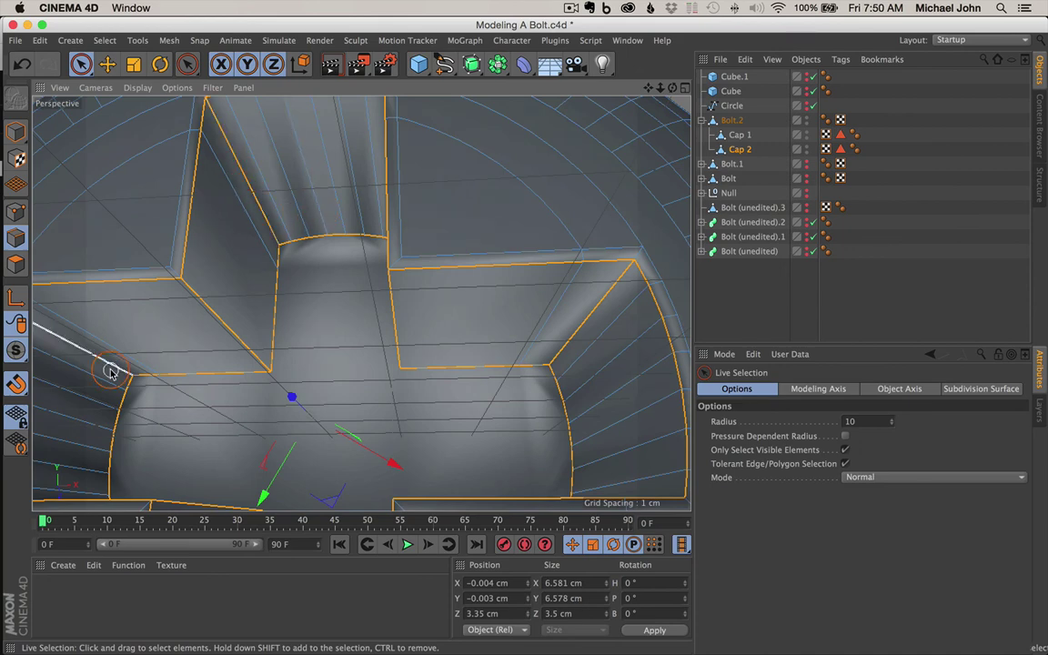
{"action": "left_click_drag", "start_coordinate": [164, 344], "coordinate": [169, 385], "text": "alt"}
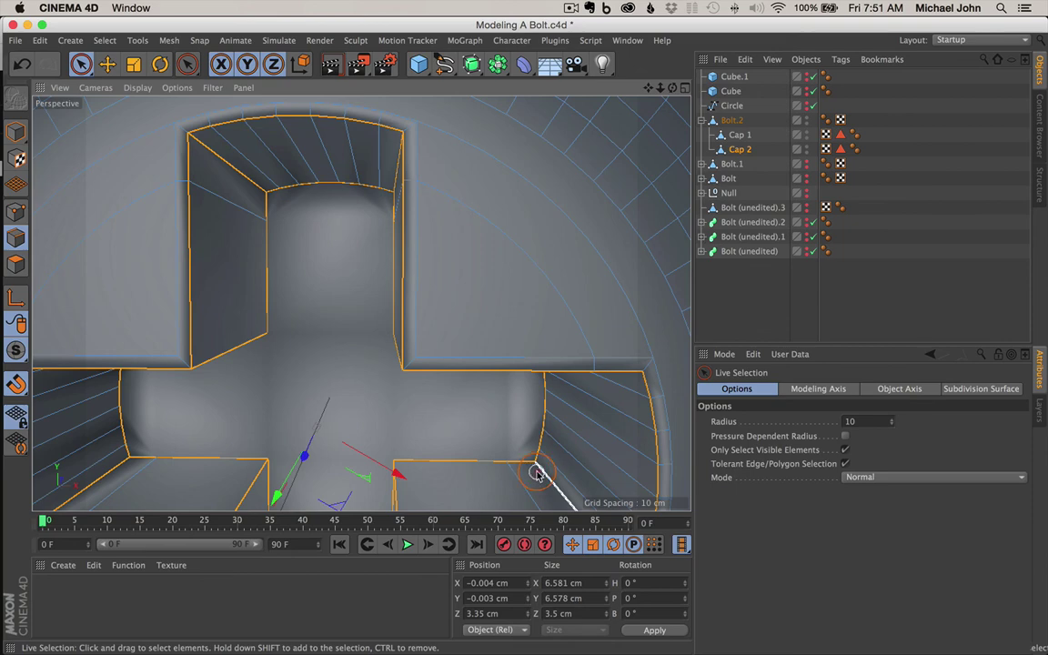
{"action": "left_click_drag", "start_coordinate": [649, 89], "coordinate": [700, 4]}
{"action": "left_click_drag", "start_coordinate": [534, 283], "coordinate": [541, 320], "text": "alt"}
{"action": "left_click_drag", "start_coordinate": [480, 340], "coordinate": [483, 326], "text": "alt"}
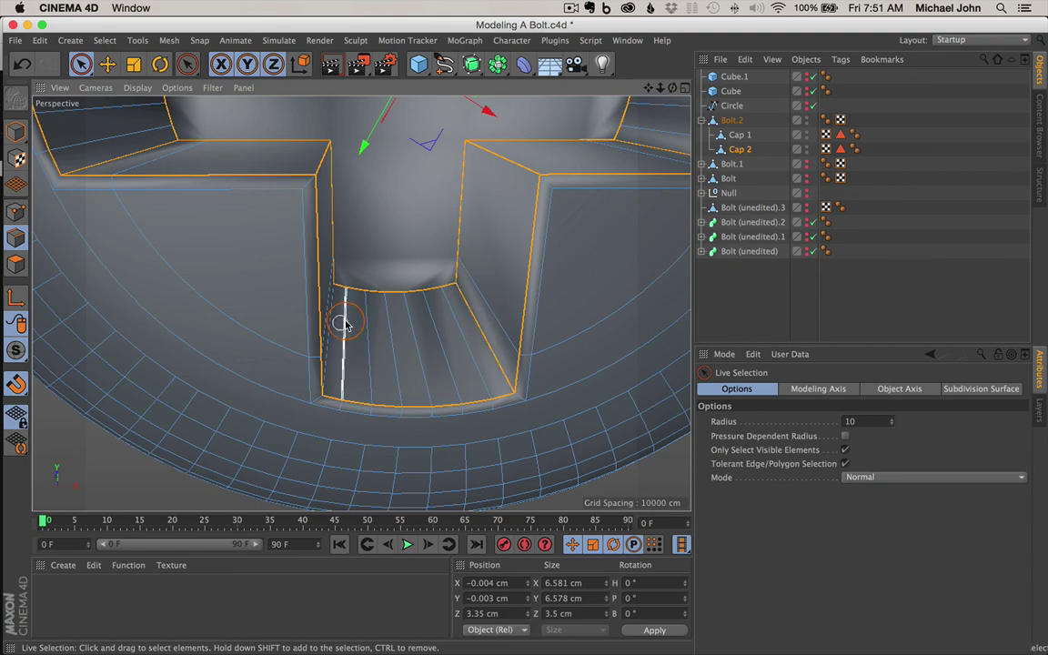
{"action": "left_click_drag", "start_coordinate": [339, 320], "coordinate": [362, 311], "text": "alt"}
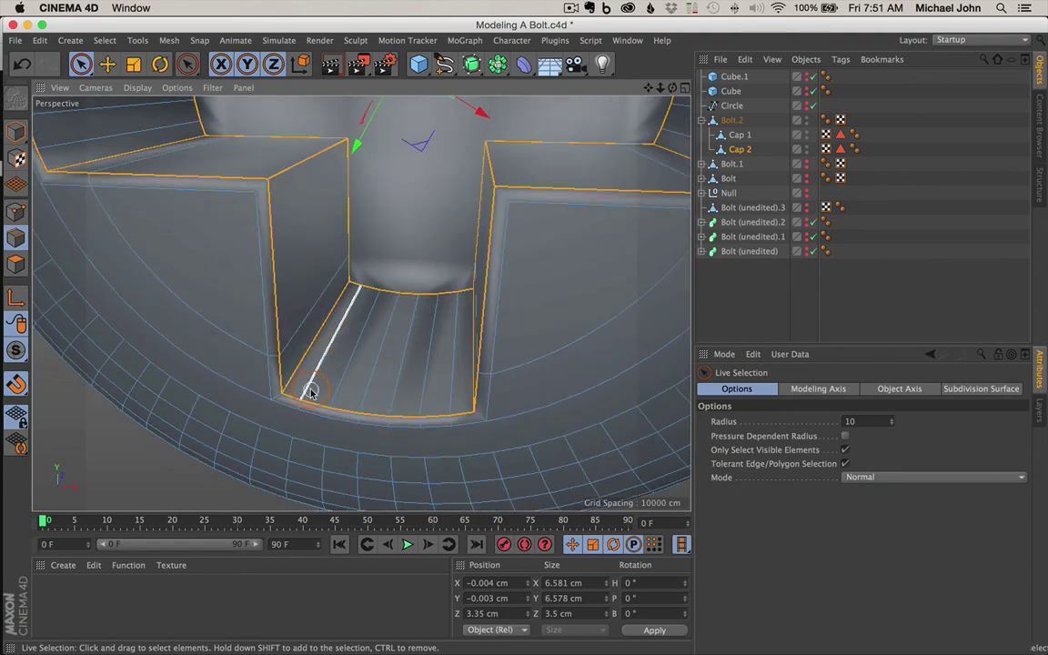
{"action": "left_click_drag", "start_coordinate": [356, 400], "coordinate": [412, 381], "text": "alt"}
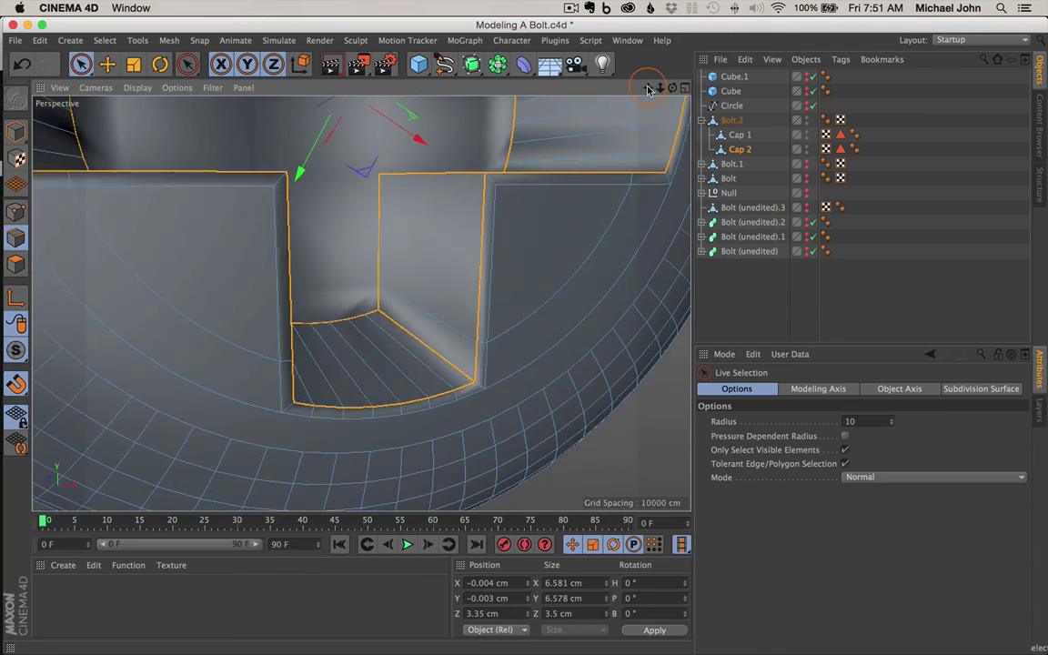
{"action": "left_click_drag", "start_coordinate": [649, 88], "coordinate": [565, 145]}
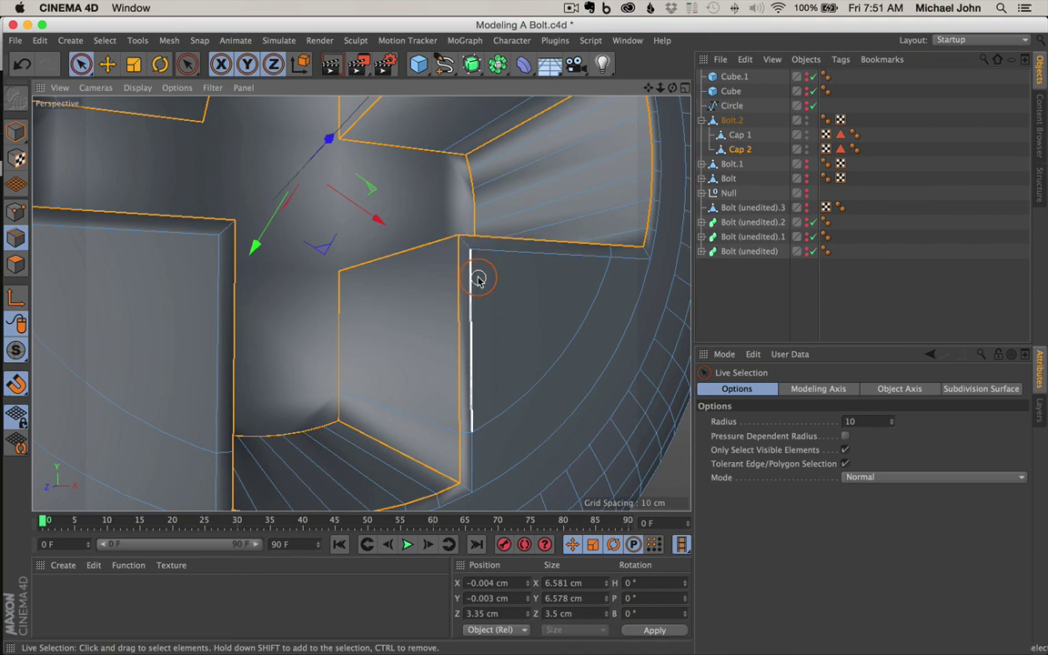
{"action": "scroll", "coordinate": [480, 278], "scroll_direction": "down", "scroll_amount": 6}
{"action": "scroll", "coordinate": [479, 279], "scroll_direction": "up", "scroll_amount": 5}
{"action": "scroll", "coordinate": [479, 278], "scroll_direction": "up", "scroll_amount": 2}
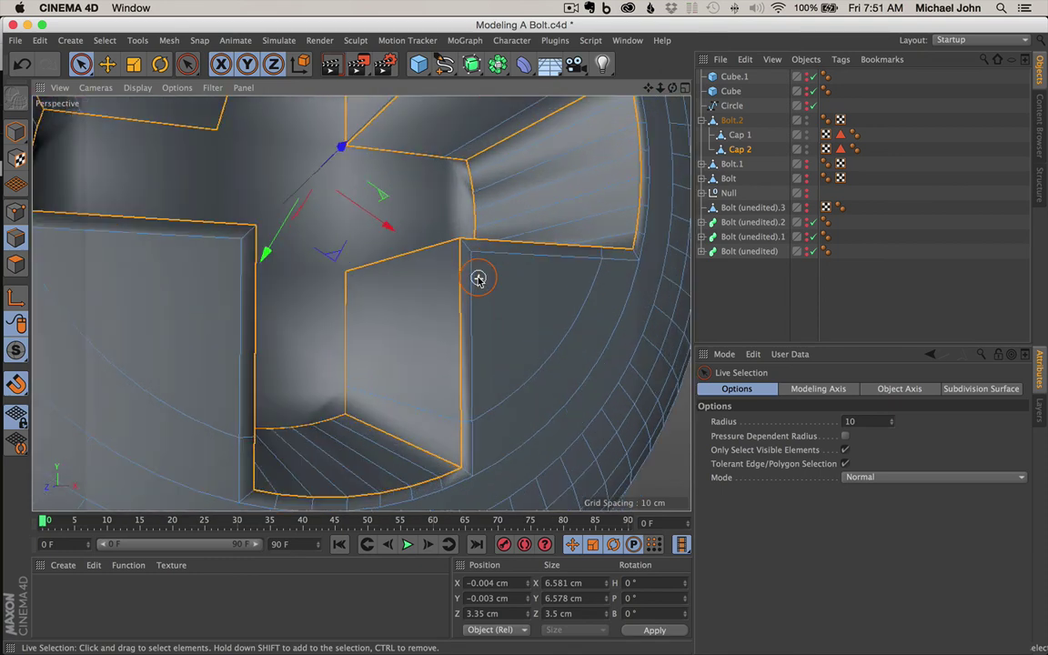
- Bevel the selected cross recess edges with an offset of 0.075 cm
{"action": "right_click", "coordinate": [453, 243]}
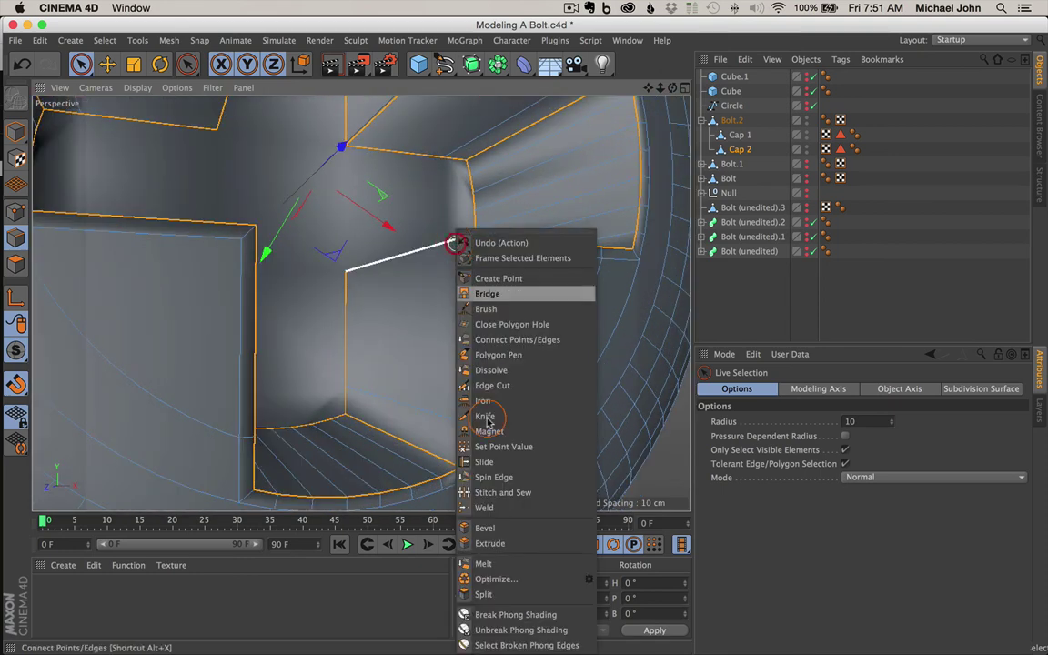
{"action": "left_click", "coordinate": [487, 528]}
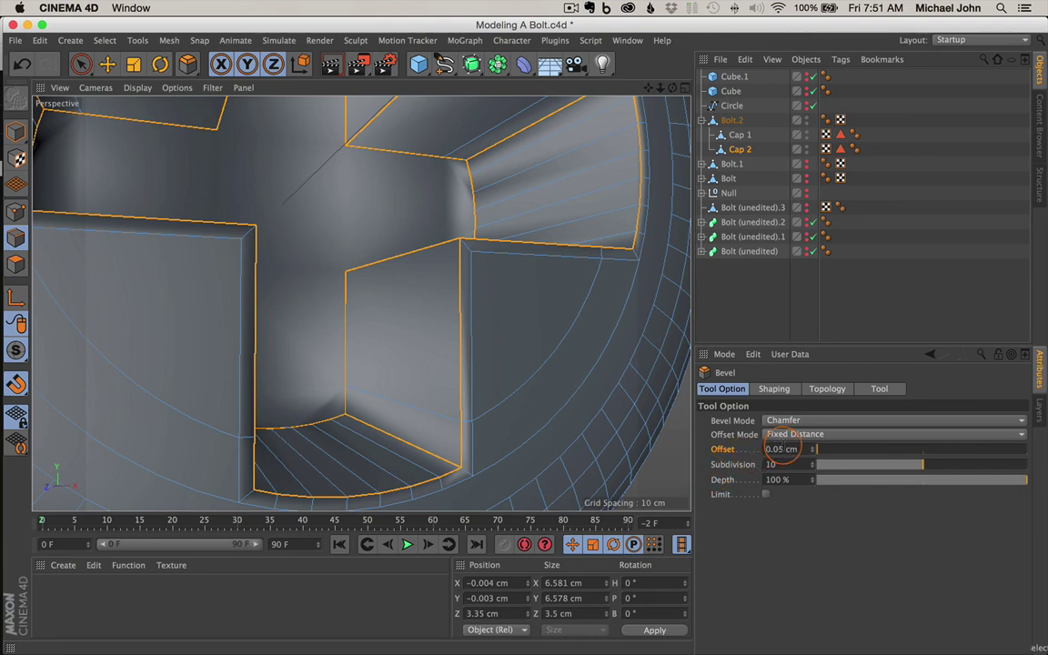
{"action": "double_click", "coordinate": [779, 448]}
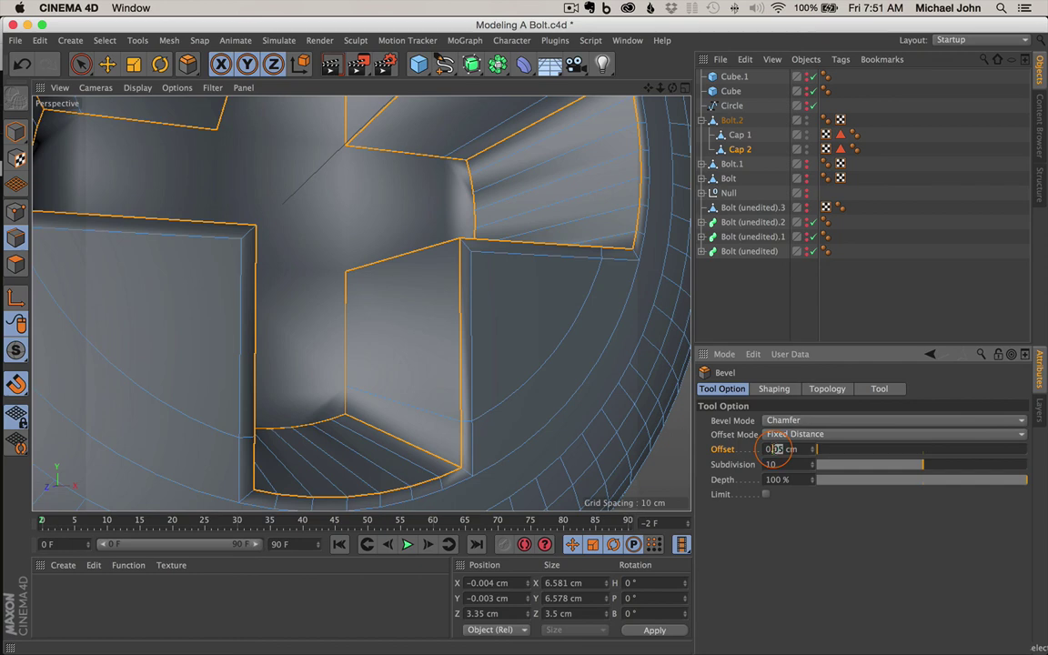
{"action": "type", "text": "1"}
{"action": "key", "text": "Return"}
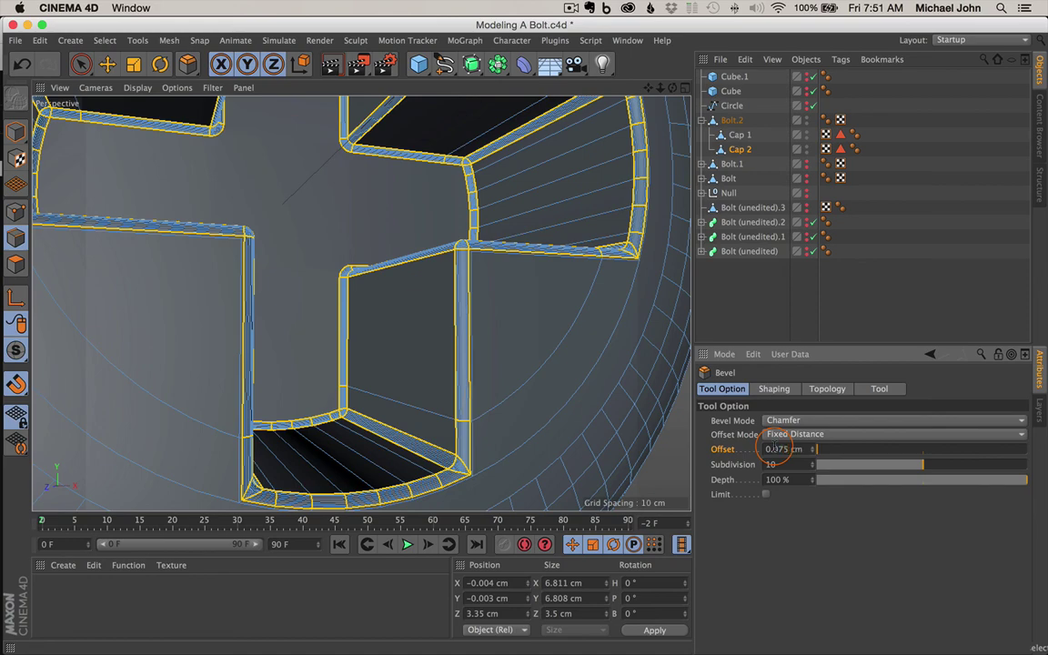
{"action": "key", "text": "Return"}
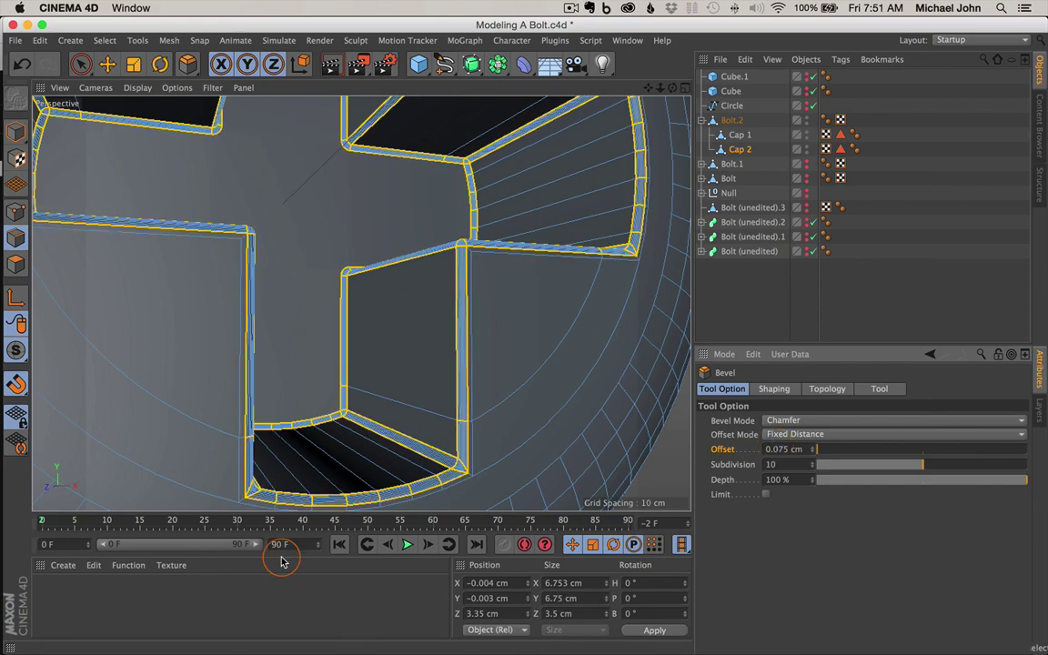
- Switch to Live Selection and deselect all objects after checking the bevelled corners of the recess
{"action": "scroll", "coordinate": [229, 463], "scroll_direction": "up", "scroll_amount": 5}
{"action": "mouse_move", "coordinate": [256, 471]}
{"action": "left_mouse_down", "text": "alt"}
{"action": "mouse_move", "coordinate": [231, 502]}
{"action": "mouse_move", "coordinate": [218, 492]}
{"action": "mouse_move", "coordinate": [524, 335]}
{"action": "mouse_move", "coordinate": [256, 469]}
{"action": "mouse_move", "coordinate": [278, 463]}
{"action": "mouse_move", "coordinate": [262, 491]}
{"action": "left_mouse_up", "text": "alt"}
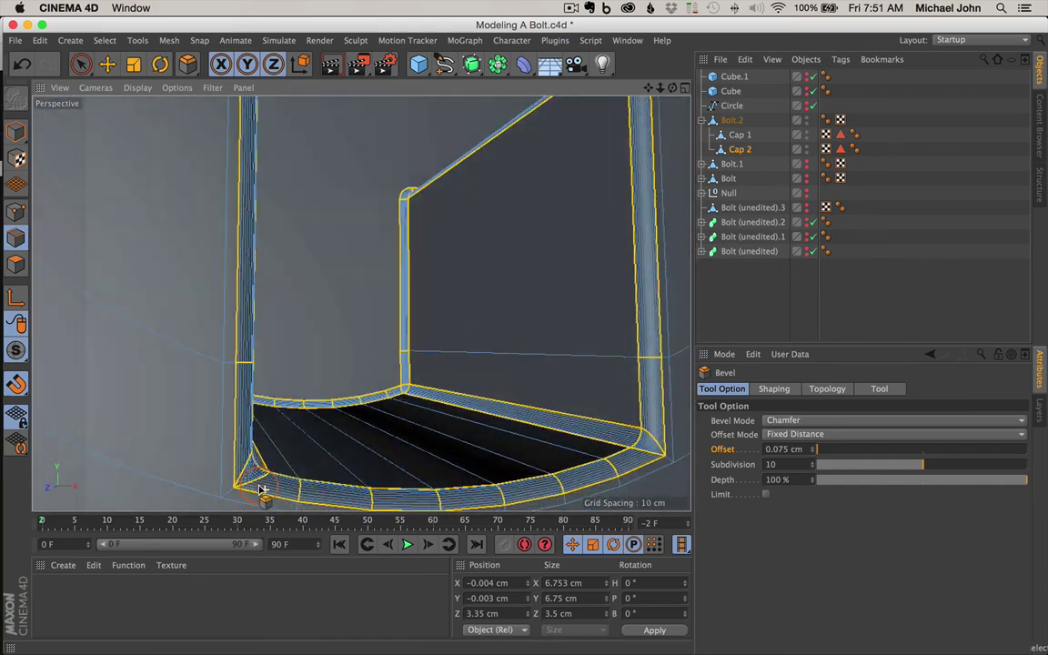
{"action": "scroll", "coordinate": [337, 362], "scroll_direction": "down", "scroll_amount": 10}
{"action": "left_click_drag", "start_coordinate": [337, 361], "coordinate": [358, 353], "text": "alt"}
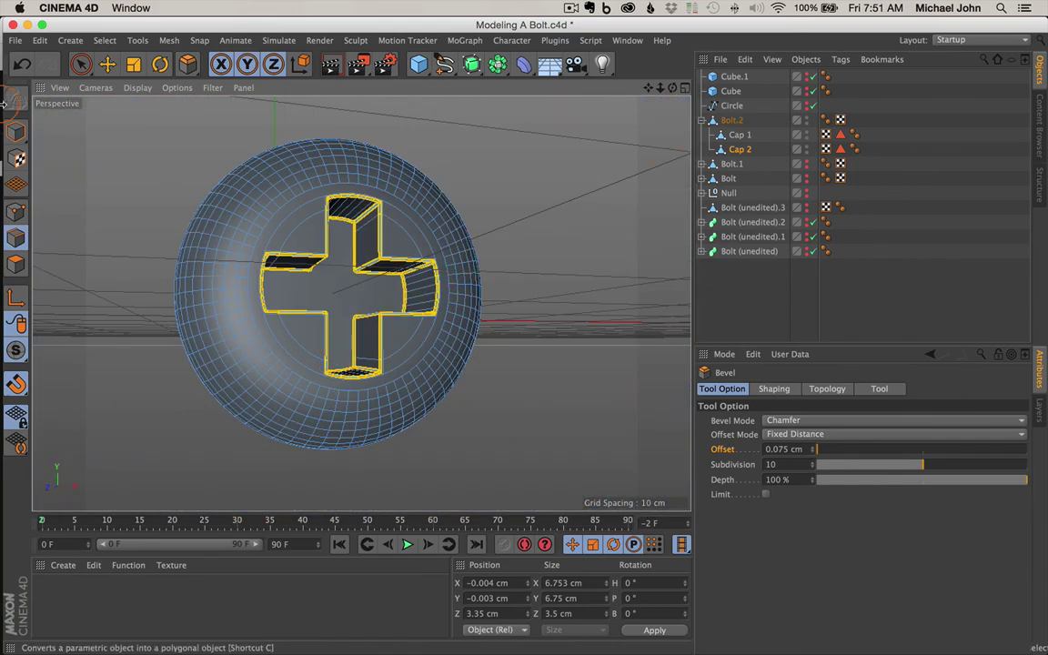
{"action": "left_click", "coordinate": [81, 64]}
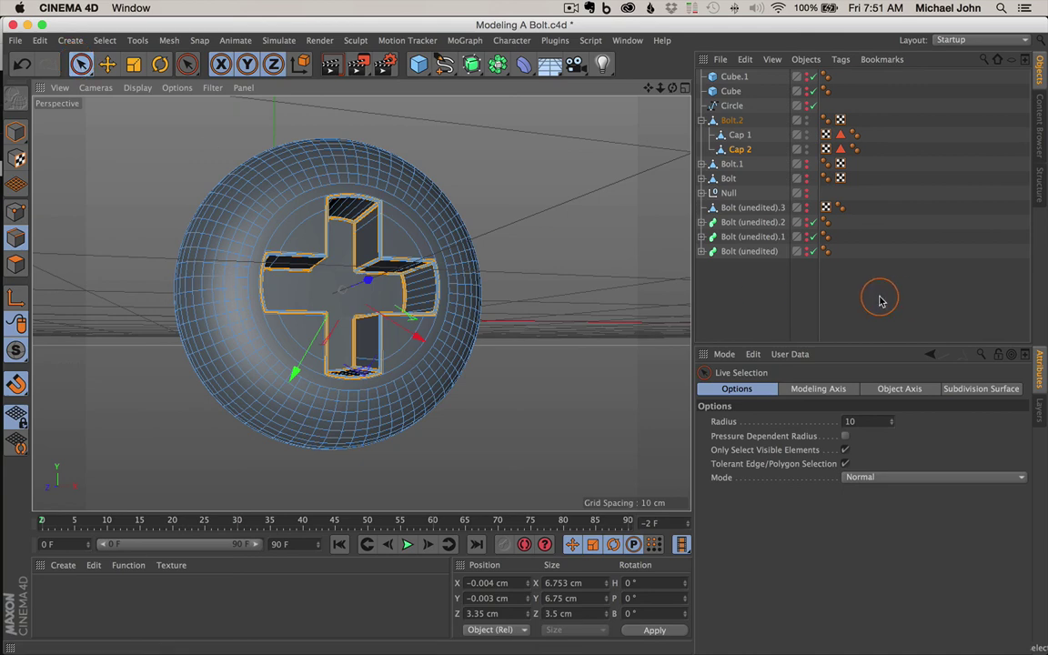
{"action": "left_click", "coordinate": [753, 291]}
- Examine the shading of the bevelled edges and corners of the cross recess up close from several angles
{"action": "scroll", "coordinate": [393, 344], "scroll_direction": "up", "scroll_amount": 5}
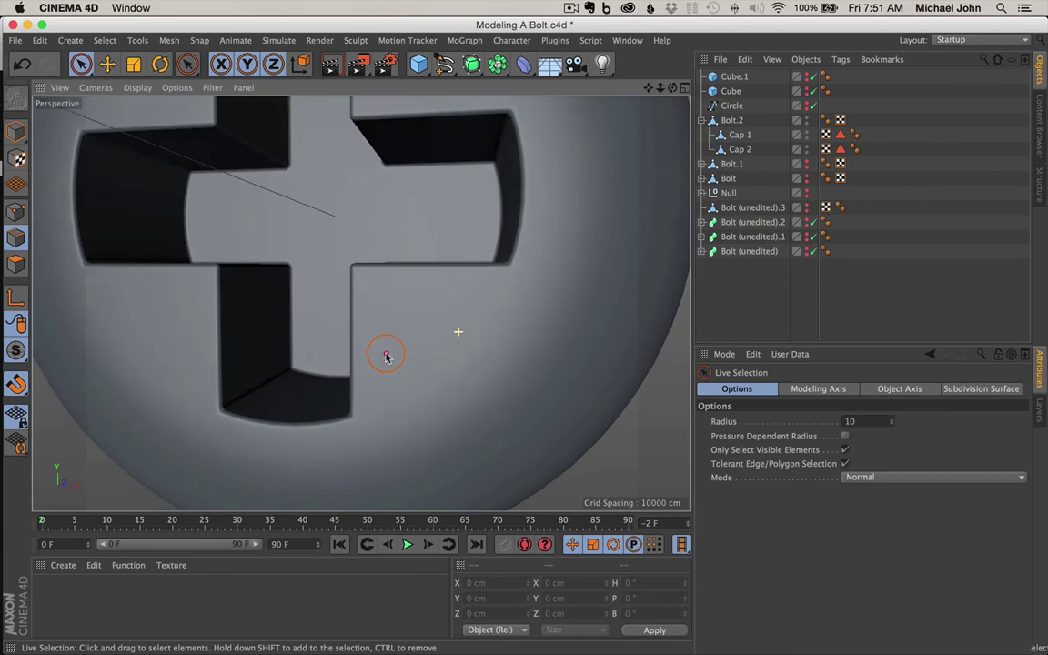
{"action": "left_click_drag", "start_coordinate": [385, 356], "coordinate": [421, 357], "text": "alt"}
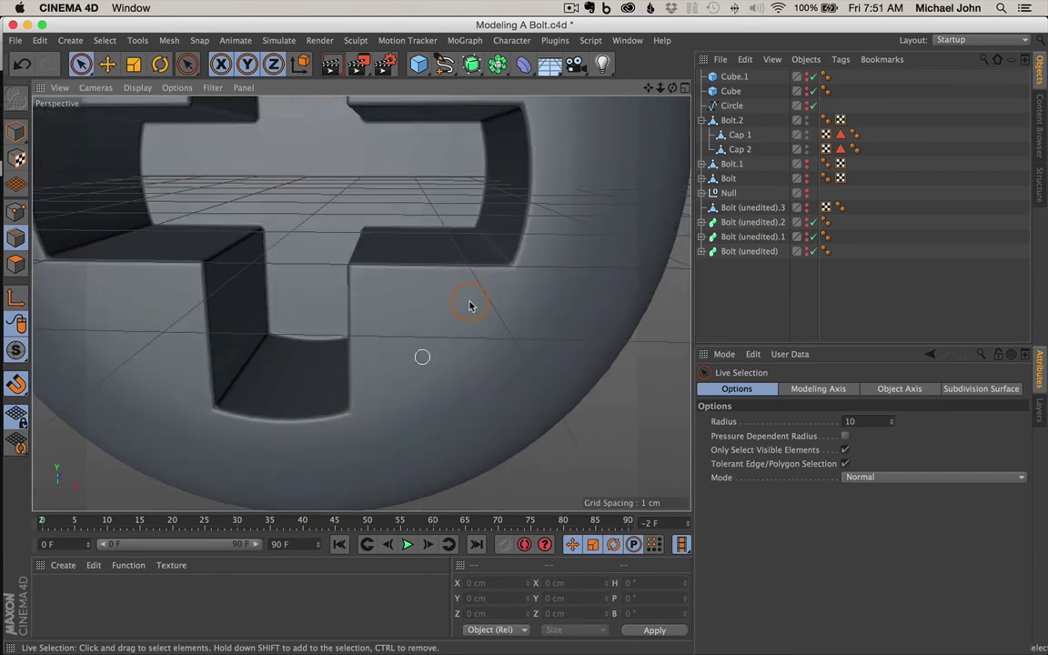
{"action": "scroll", "coordinate": [520, 251], "scroll_direction": "up", "scroll_amount": 5}
{"action": "mouse_move", "coordinate": [535, 291]}
{"action": "left_mouse_down", "text": "alt"}
{"action": "mouse_move", "coordinate": [577, 332]}
{"action": "mouse_move", "coordinate": [519, 243]}
{"action": "mouse_move", "coordinate": [533, 285]}
{"action": "left_mouse_up", "text": "alt"}
{"action": "scroll", "coordinate": [484, 298], "scroll_direction": "down", "scroll_amount": 10}
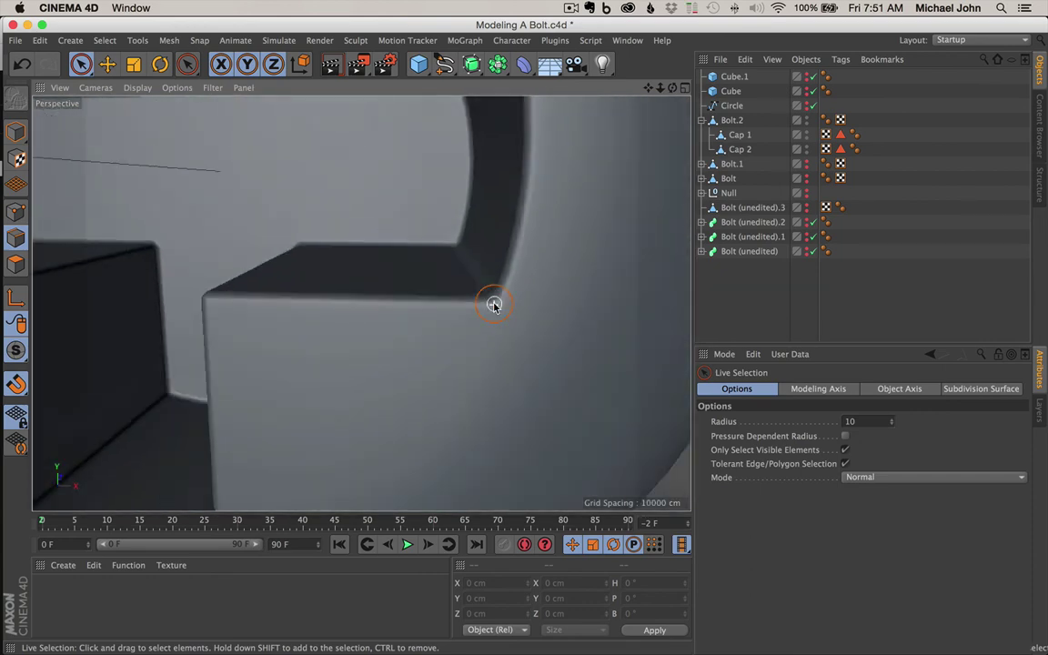
{"action": "scroll", "coordinate": [495, 188], "scroll_direction": "up", "scroll_amount": 8}
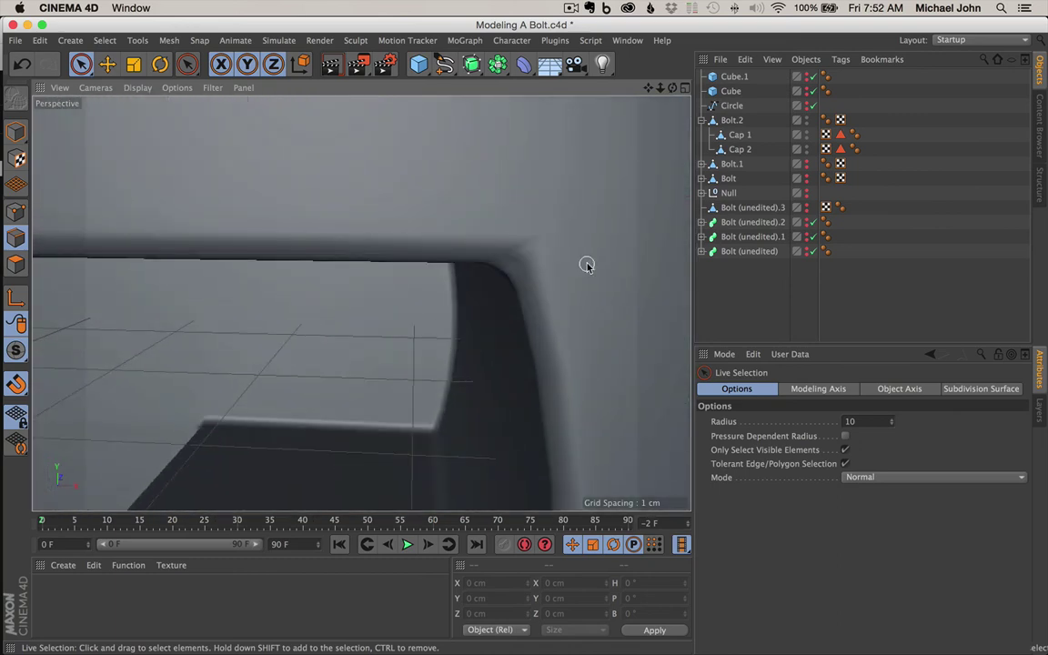
{"action": "left_click_drag", "start_coordinate": [587, 264], "coordinate": [556, 210], "text": "alt"}
{"action": "scroll", "coordinate": [561, 243], "scroll_direction": "down", "scroll_amount": 10}
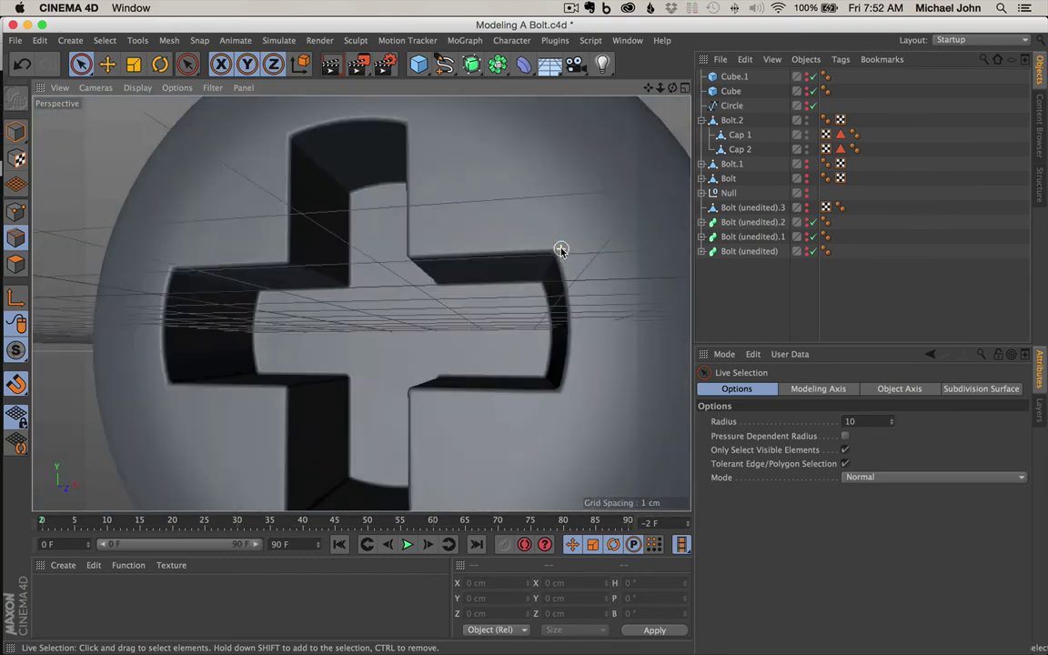
{"action": "scroll", "coordinate": [466, 238], "scroll_direction": "up", "scroll_amount": 8}
{"action": "left_click_drag", "start_coordinate": [550, 253], "coordinate": [587, 301], "text": "alt"}
{"action": "scroll", "coordinate": [515, 260], "scroll_direction": "down", "scroll_amount": 10}
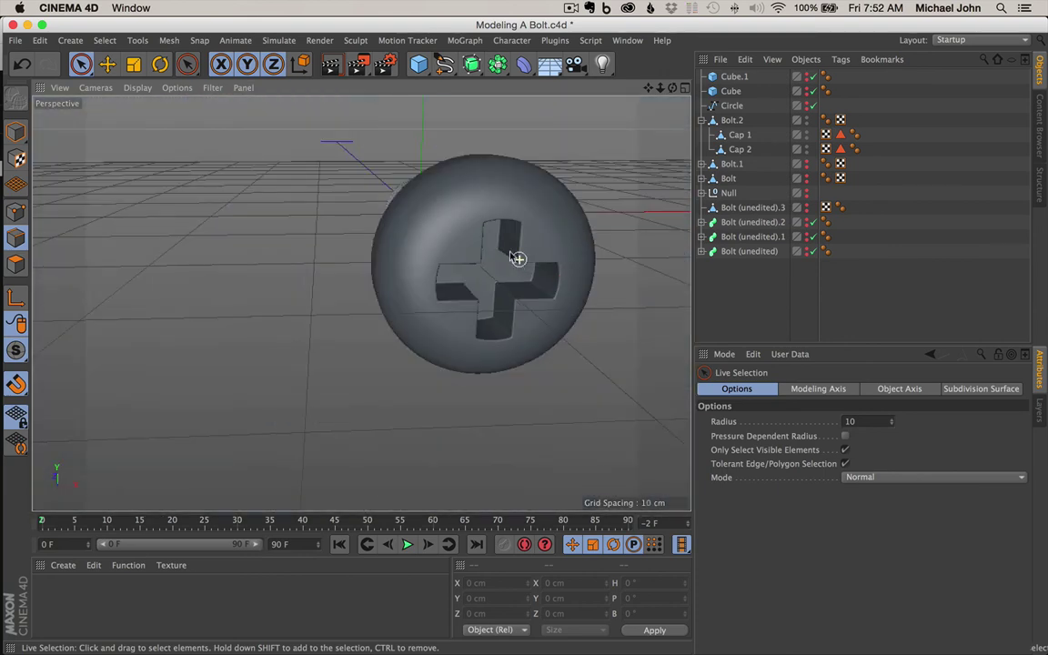
{"action": "scroll", "coordinate": [445, 217], "scroll_direction": "up", "scroll_amount": 8}
{"action": "mouse_move", "coordinate": [481, 228]}
{"action": "left_mouse_down", "text": "alt"}
{"action": "mouse_move", "coordinate": [475, 201]}
{"action": "mouse_move", "coordinate": [494, 157]}
{"action": "mouse_move", "coordinate": [432, 178]}
{"action": "mouse_move", "coordinate": [494, 238]}
{"action": "left_mouse_up", "text": "alt"}
{"action": "scroll", "coordinate": [494, 238], "scroll_direction": "down", "scroll_amount": 6}
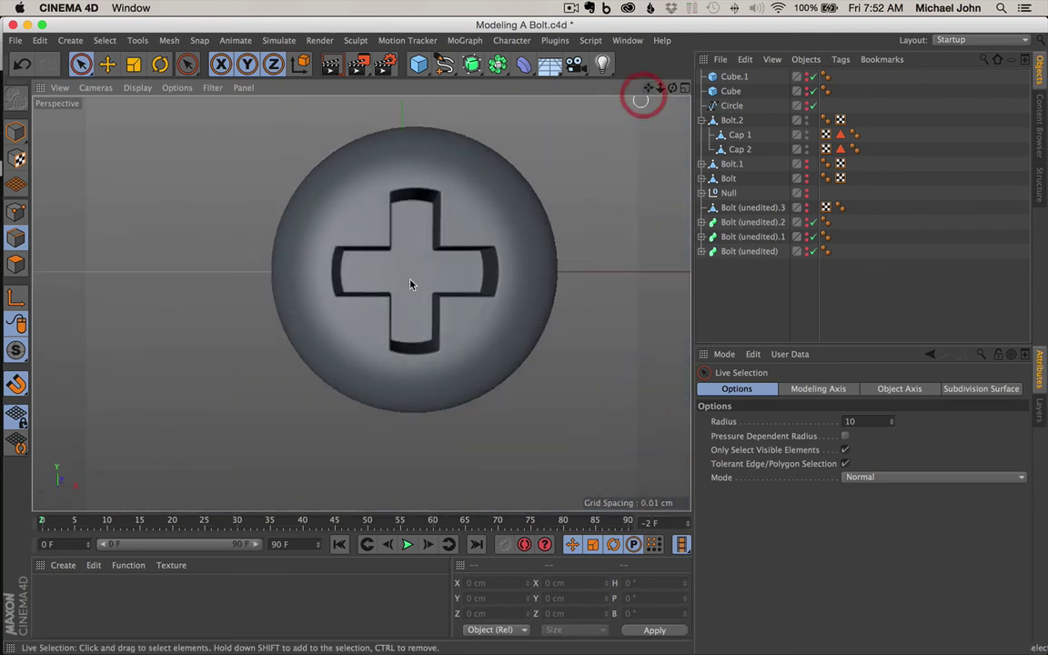
- Review the whole bolt, including its rounded head, cross recess and threaded shaft, from different sides
{"action": "mouse_move", "coordinate": [483, 205]}
{"action": "left_mouse_down", "text": "alt"}
{"action": "mouse_move", "coordinate": [324, 229]}
{"action": "mouse_move", "coordinate": [391, 213]}
{"action": "mouse_move", "coordinate": [470, 166]}
{"action": "mouse_move", "coordinate": [614, 209]}
{"action": "mouse_move", "coordinate": [663, 323]}
{"action": "mouse_move", "coordinate": [650, 386]}
{"action": "mouse_move", "coordinate": [487, 294]}
{"action": "mouse_move", "coordinate": [435, 145]}
{"action": "mouse_move", "coordinate": [281, 171]}
{"action": "mouse_move", "coordinate": [178, 208]}
{"action": "mouse_move", "coordinate": [457, 224]}
{"action": "mouse_move", "coordinate": [516, 161]}
{"action": "mouse_move", "coordinate": [516, 187]}
{"action": "mouse_move", "coordinate": [492, 201]}
{"action": "left_mouse_up", "text": "alt"}
{"action": "left_click_drag", "start_coordinate": [660, 88], "coordinate": [505, 164]}
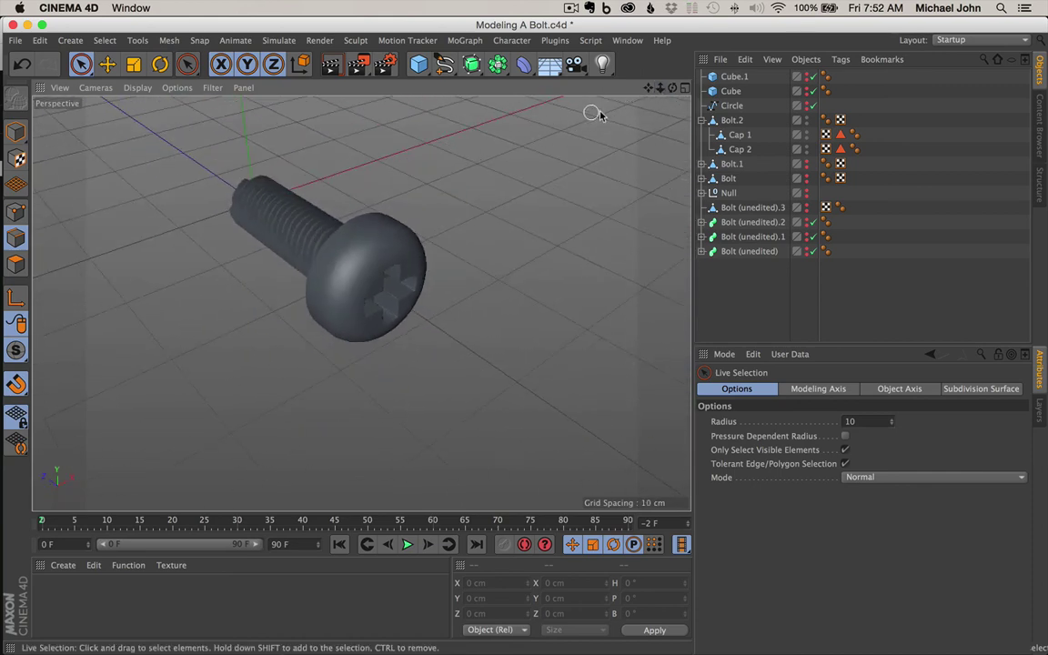
{"action": "left_click_drag", "start_coordinate": [649, 89], "coordinate": [709, 158]}
{"action": "left_click_drag", "start_coordinate": [282, 316], "coordinate": [437, 137], "text": "alt"}
{"action": "left_click_drag", "start_coordinate": [381, 317], "coordinate": [241, 362], "text": "alt"}
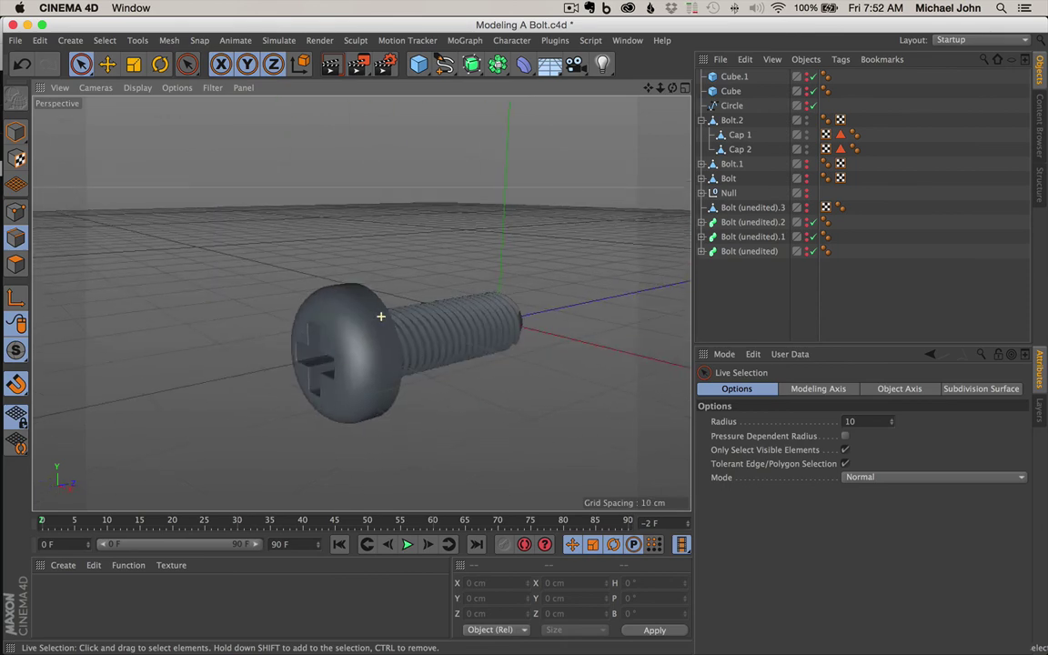